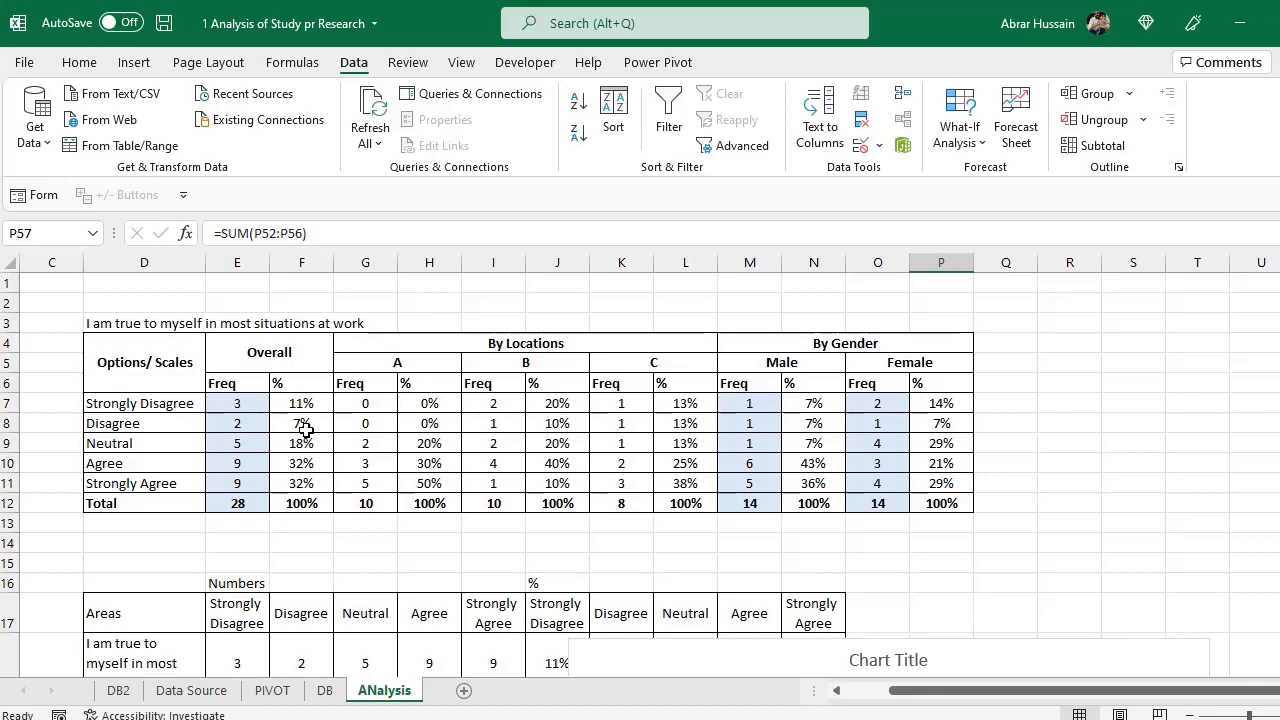
Review the frequency tables and chart on the ANalysis sheet and the survey responses on the DB sheet
scroll(182, 469, "down", 4)
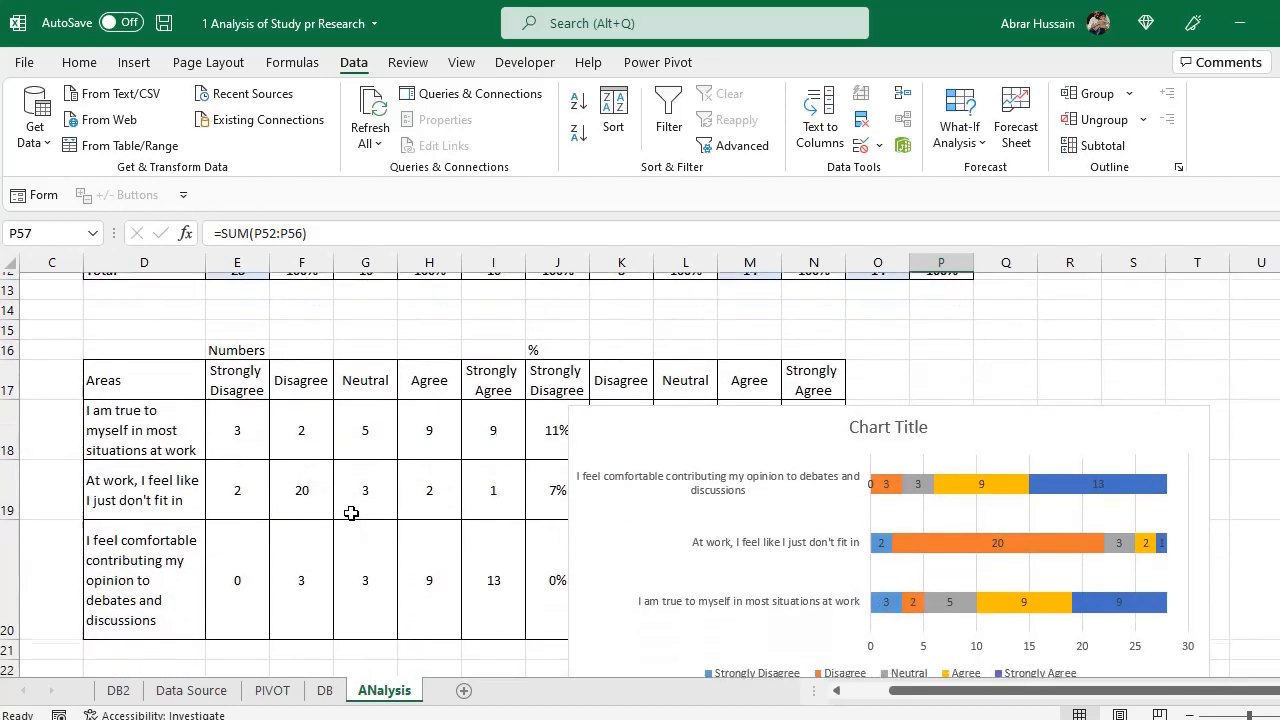
left_click(125, 370)
left_click_drag(125, 370, 600, 615)
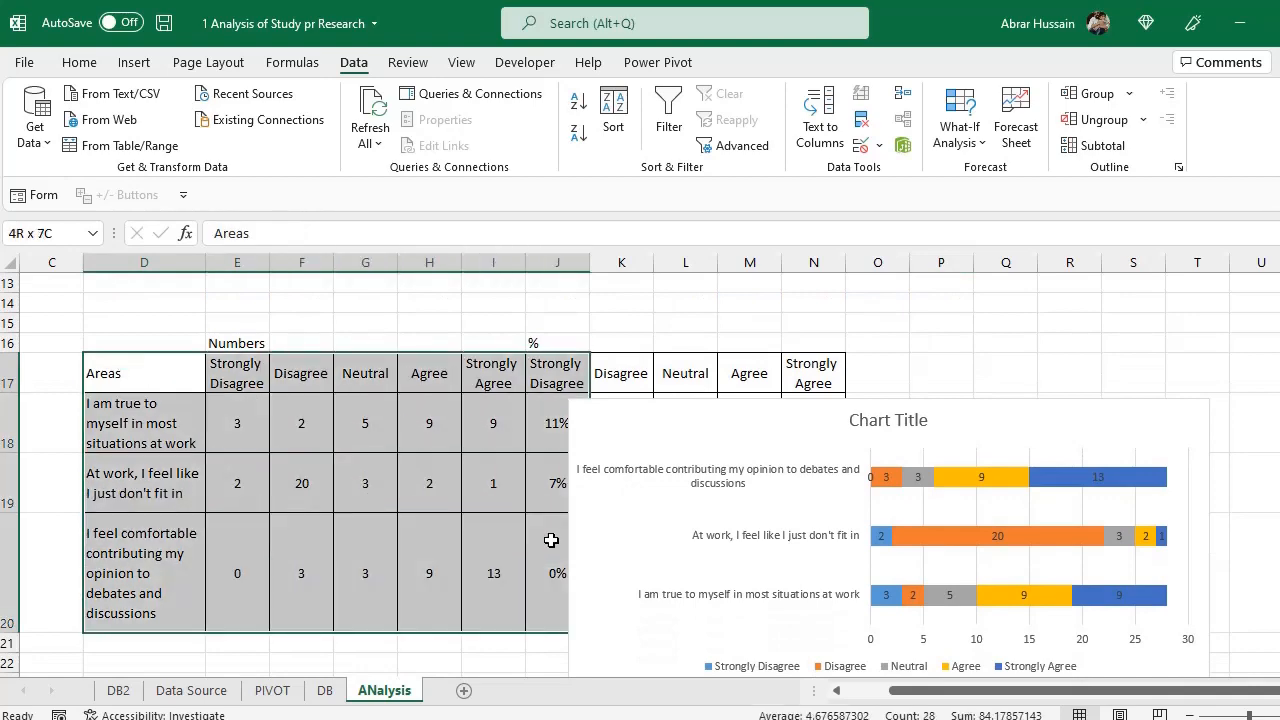
left_click_drag(161, 376, 694, 575)
left_click(325, 690)
left_click_drag(130, 355, 1205, 565)
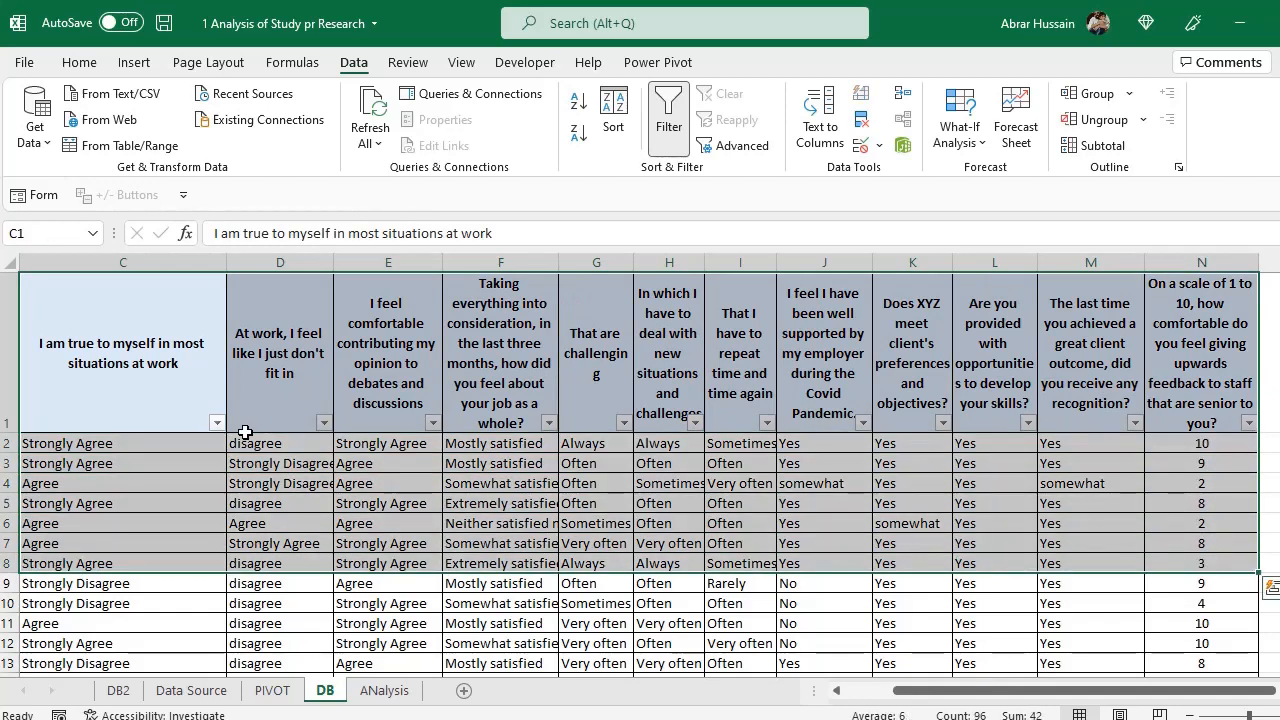
left_click(384, 690)
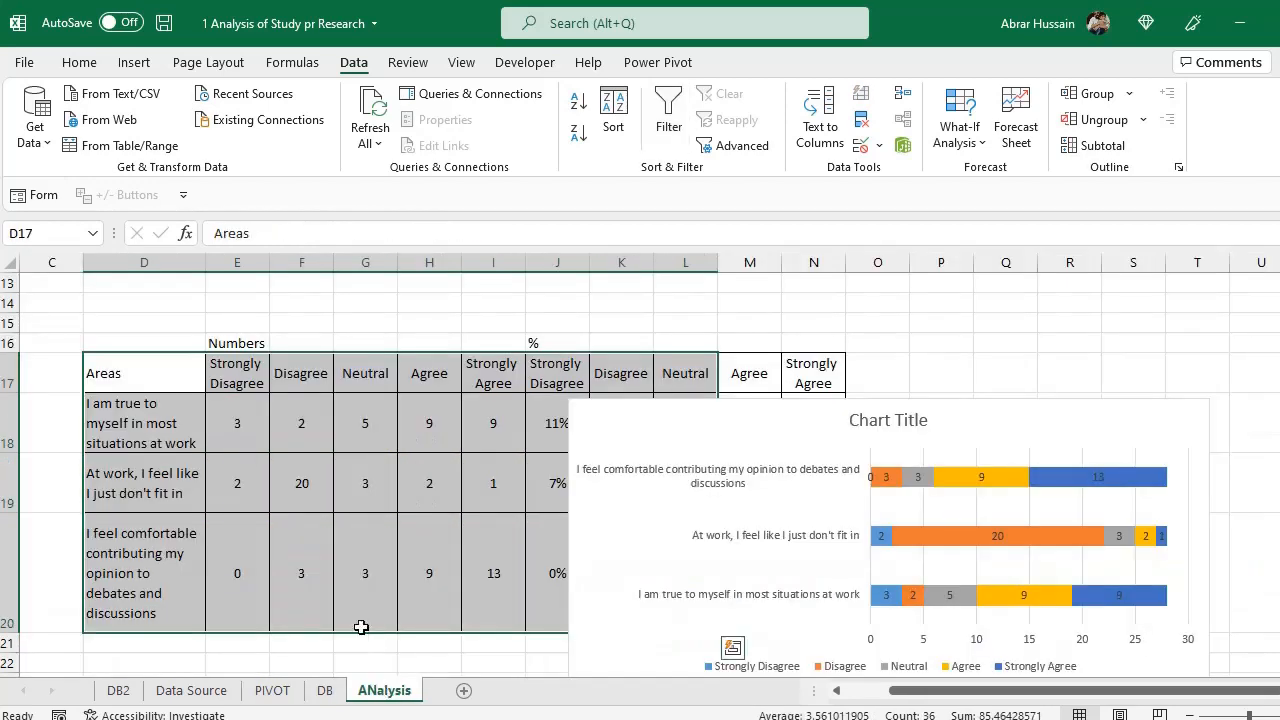
scroll(306, 466, "up", 4)
left_click_drag(248, 406, 820, 462)
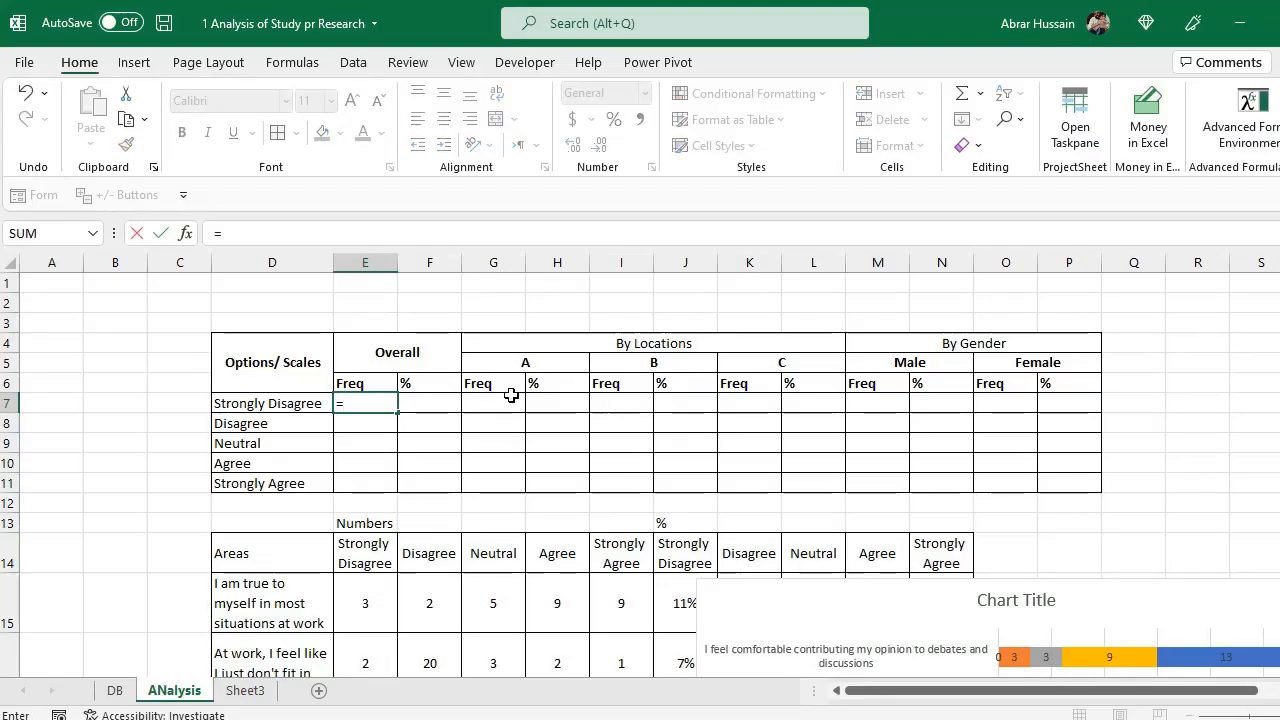
Count the overall Strongly Disagree responses in E7 with =COUNTIFS(DB!$C$2:$C$29,ANalysis!D7)
type("countifs")
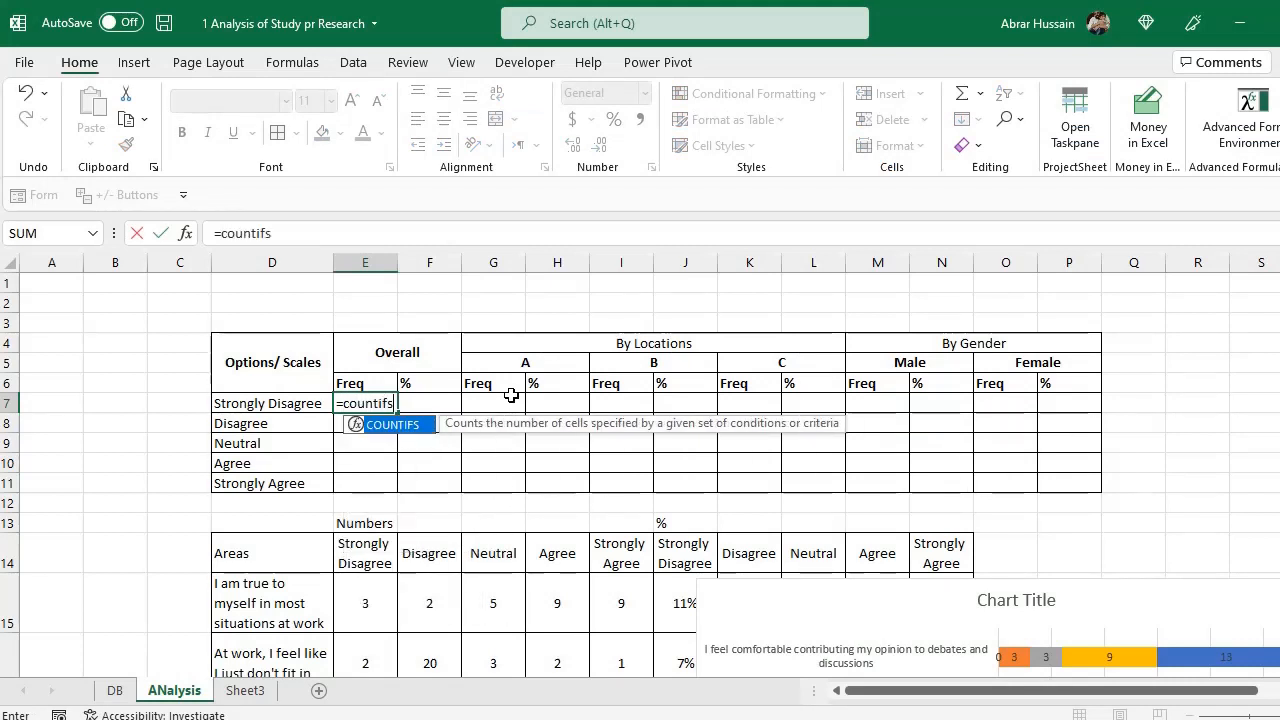
type("(")
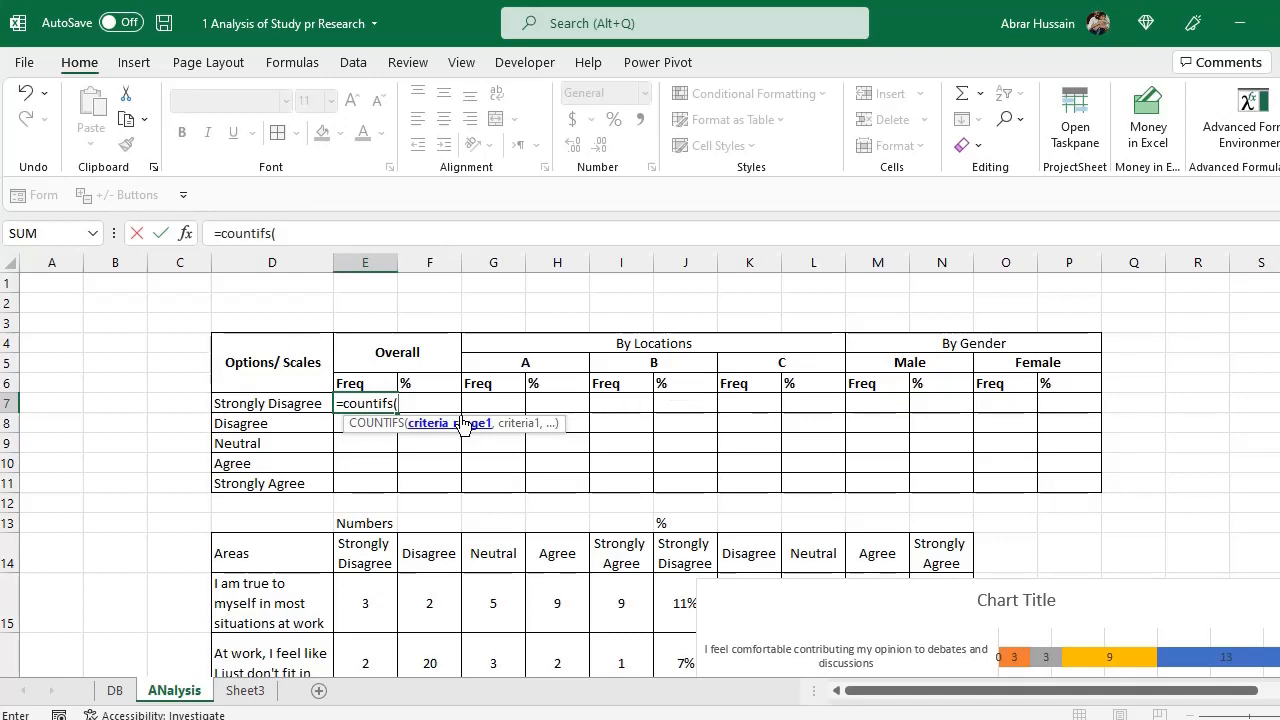
left_click(124, 692)
left_click(300, 344)
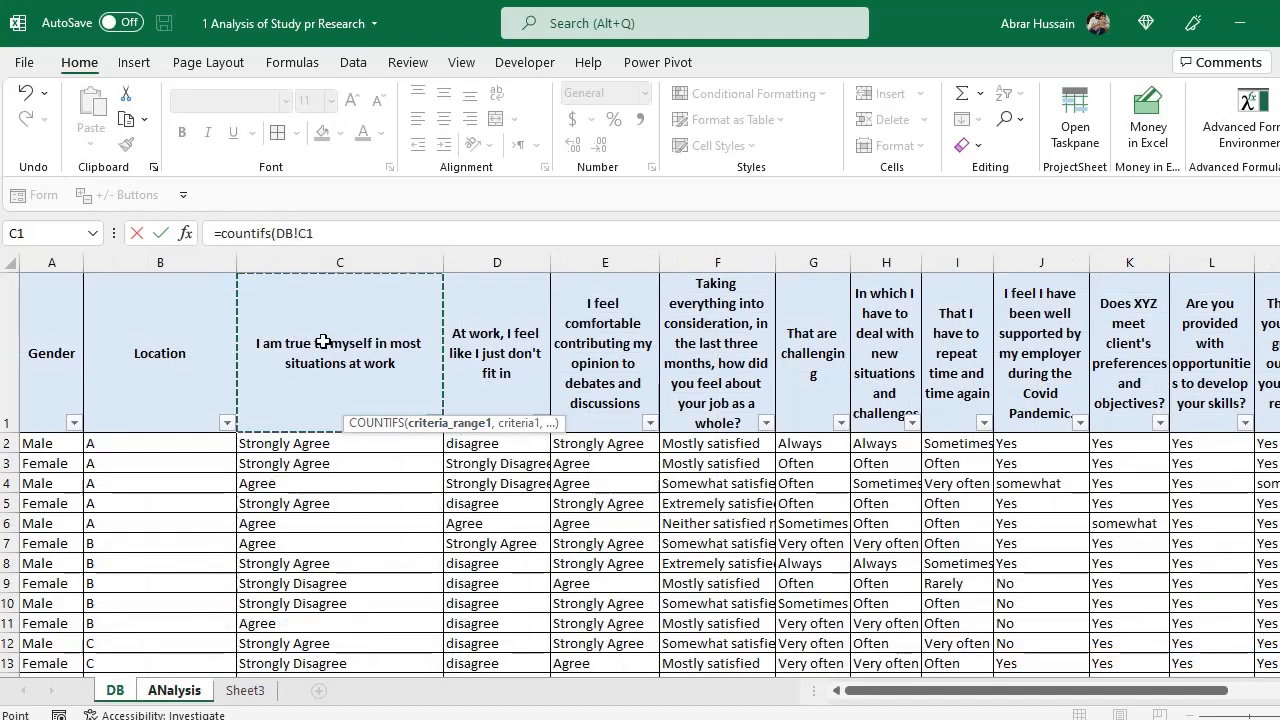
key("Down")
key("ctrl+shift+Down")
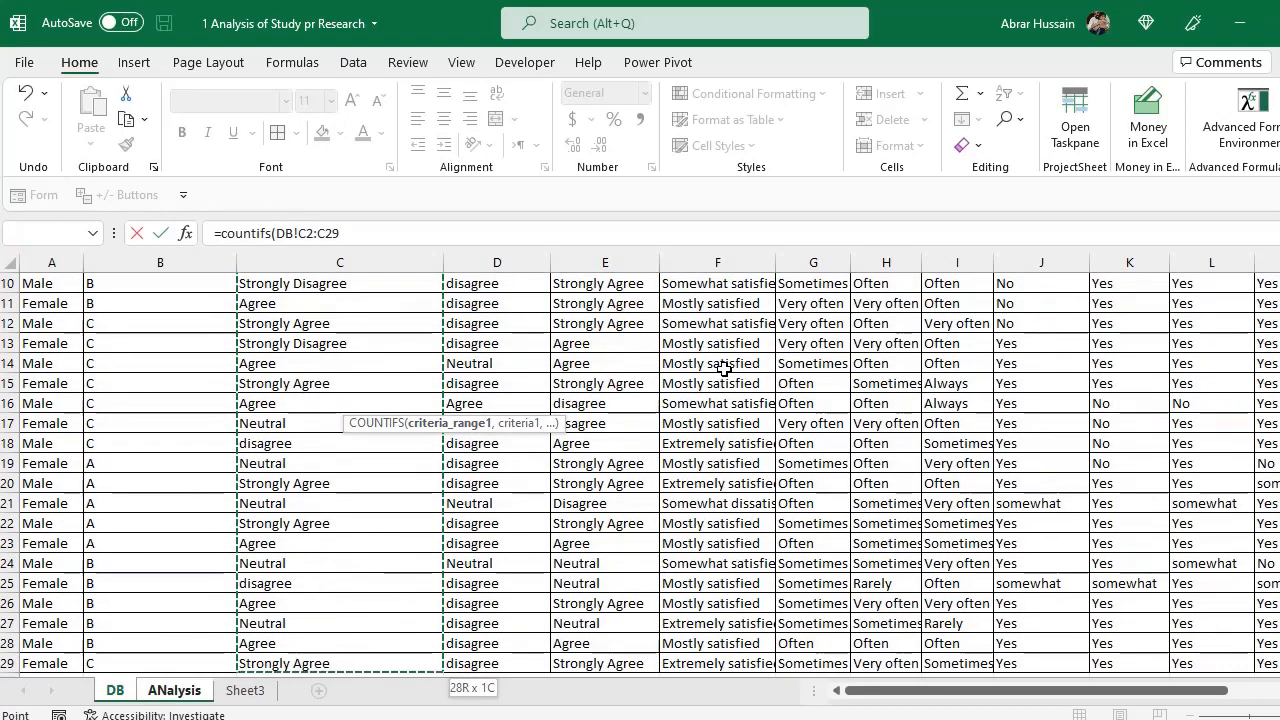
key("F4")
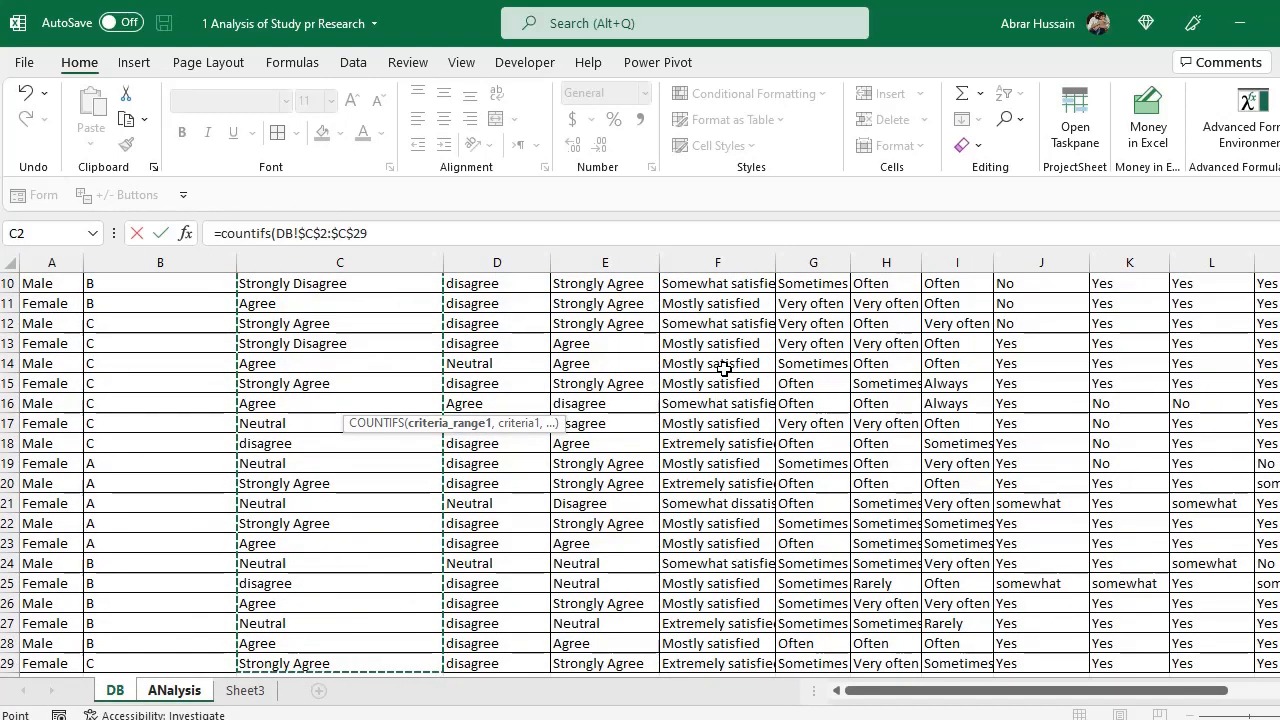
type(",")
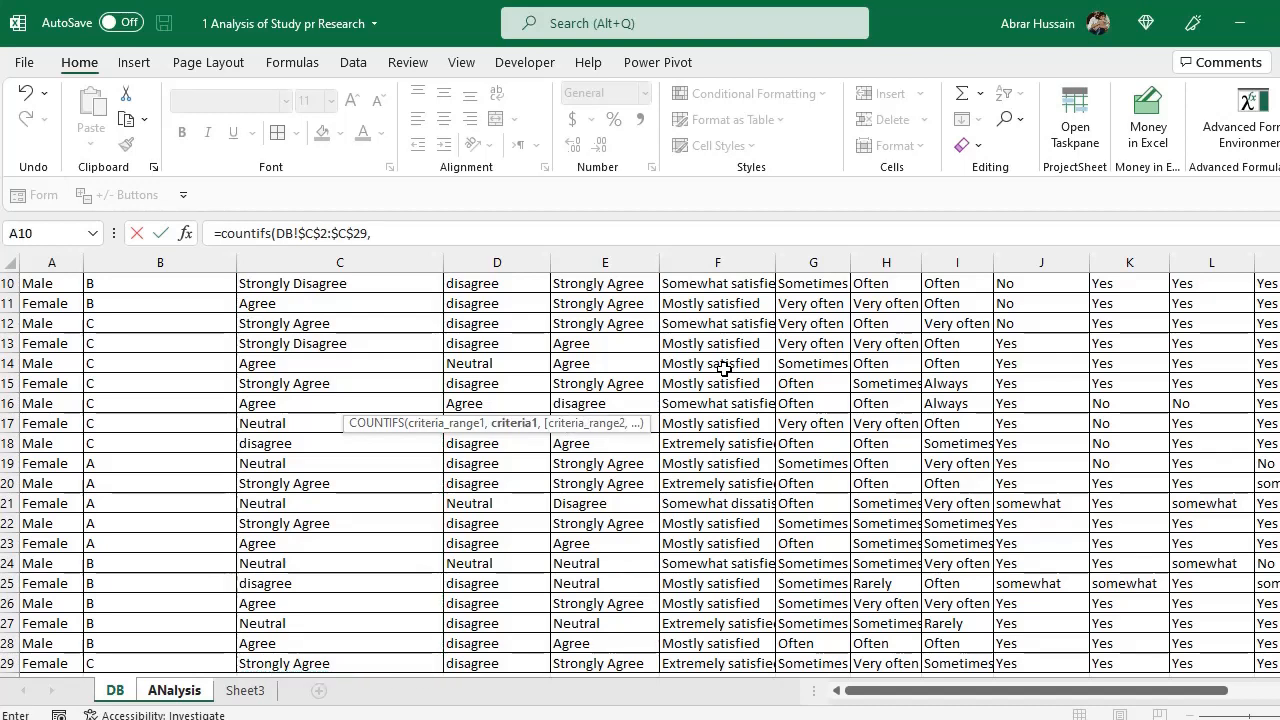
left_click(193, 692)
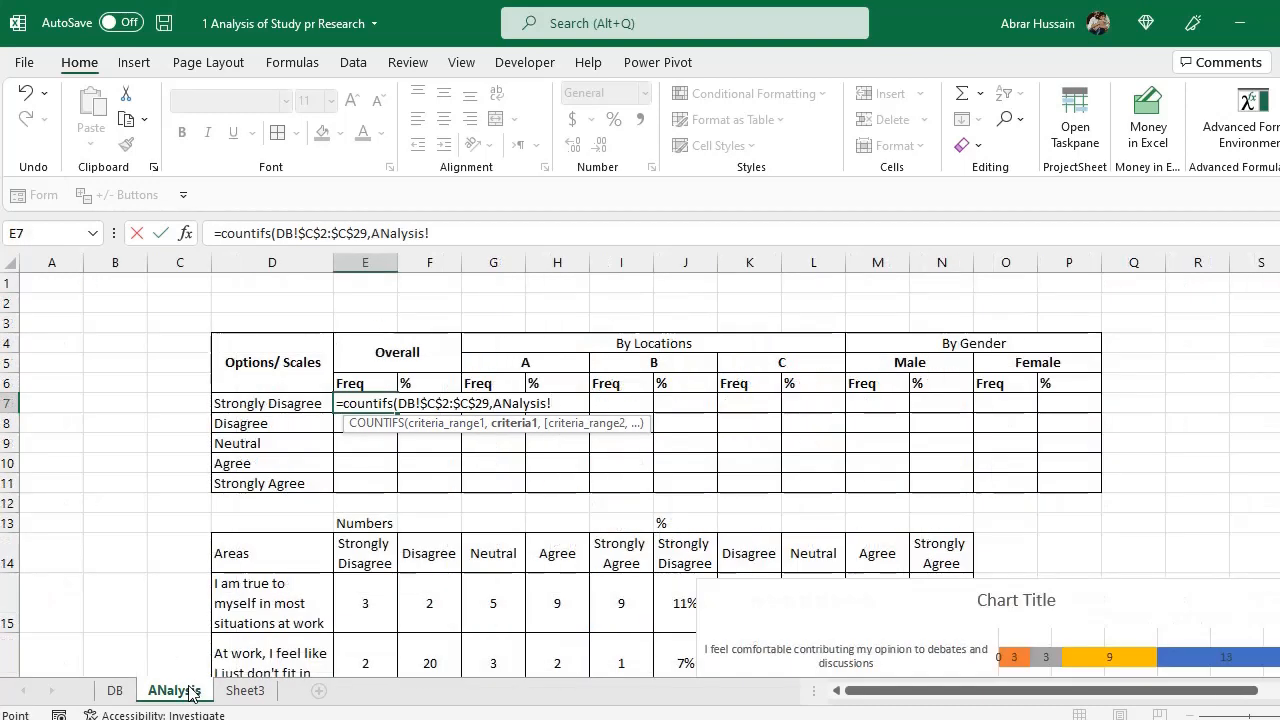
left_click(244, 408)
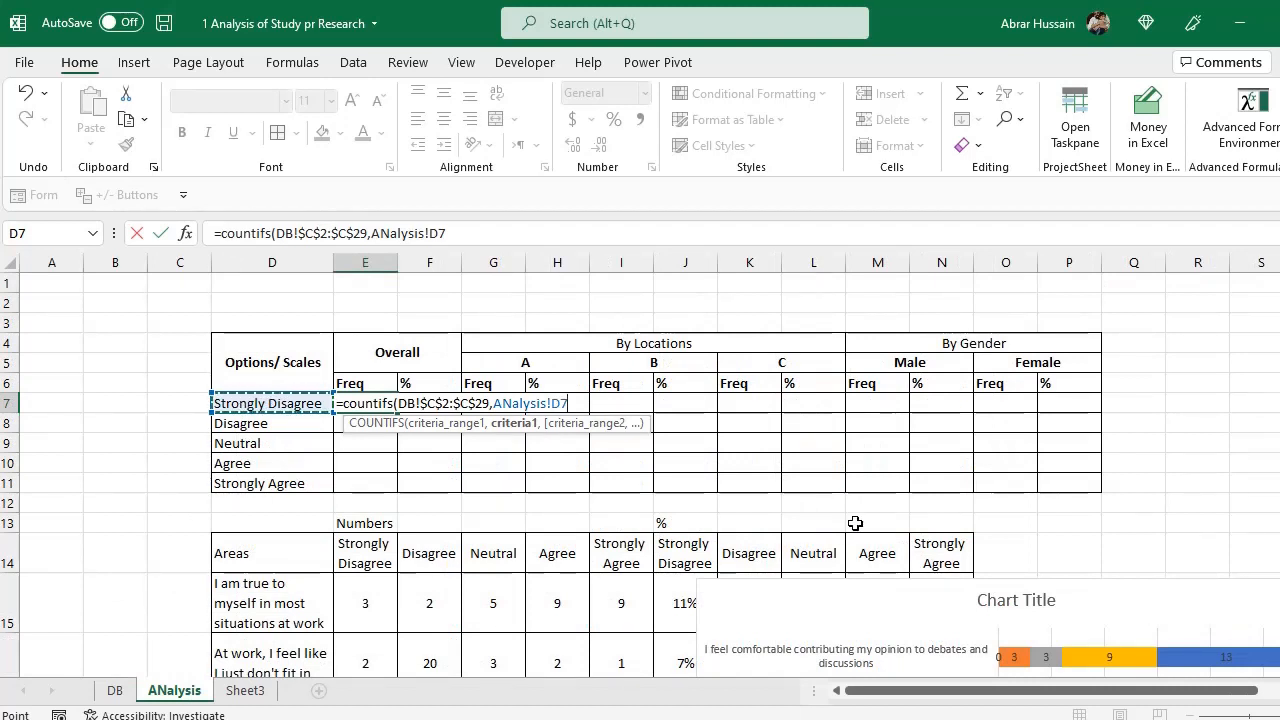
type(")")
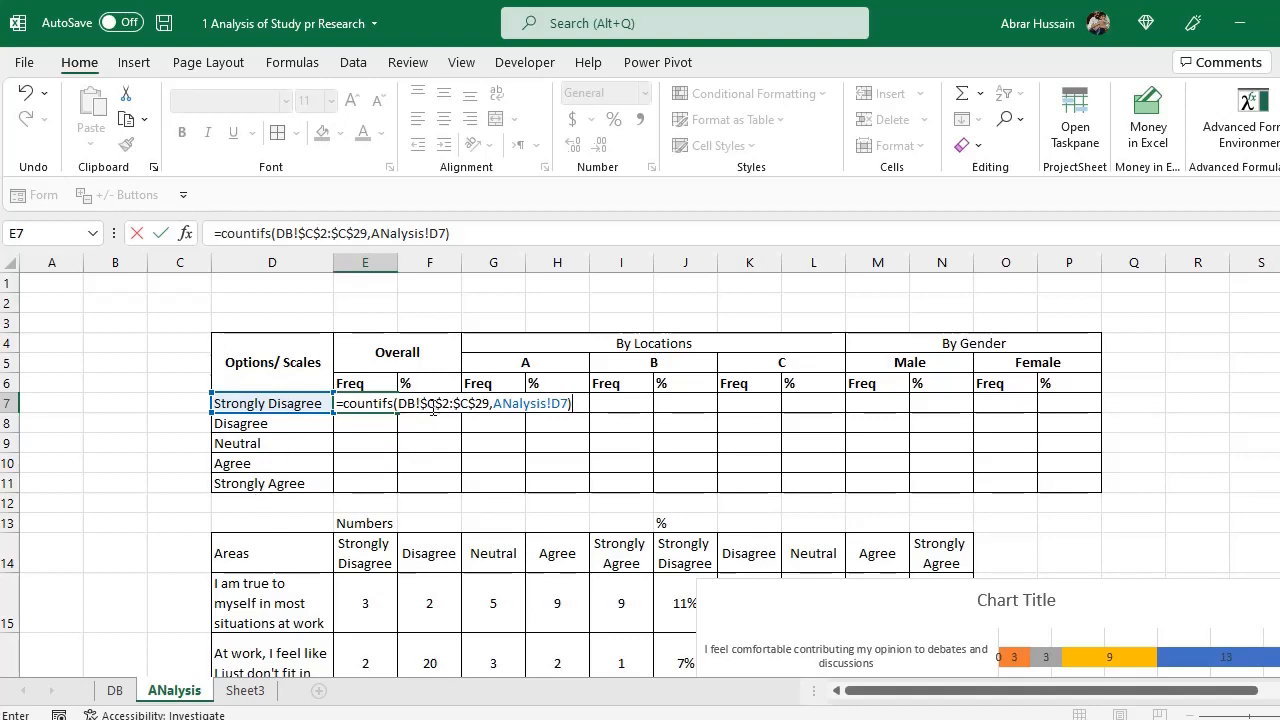
key("Return")
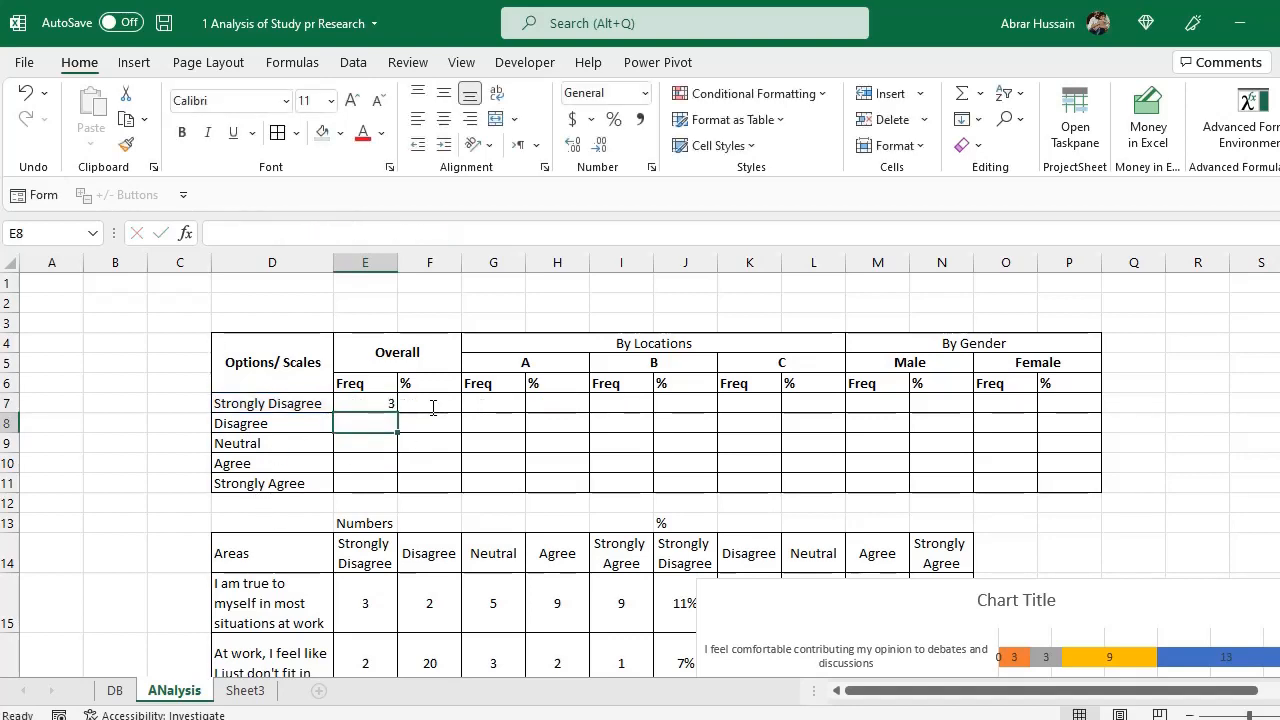
Check the question's response column on the DB sheet, and centre the overall Strongly Disagree frequency in E7
left_click(115, 690)
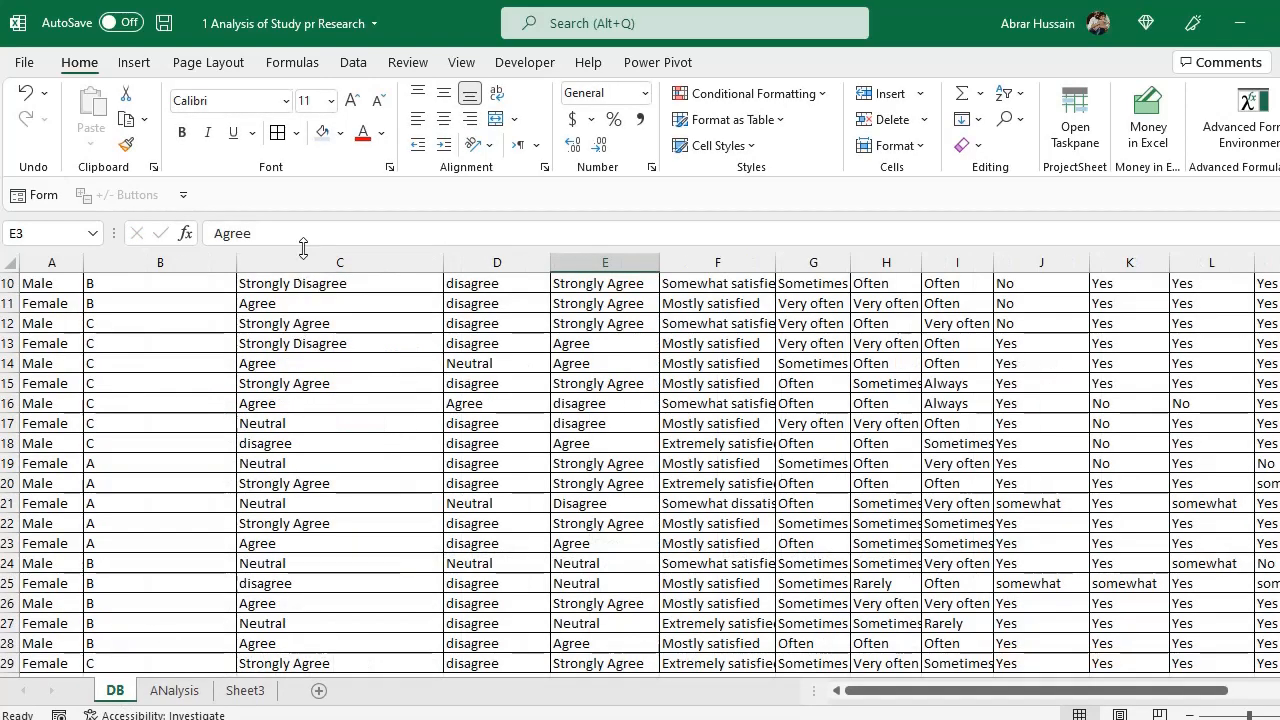
left_click(304, 260)
left_click(174, 690)
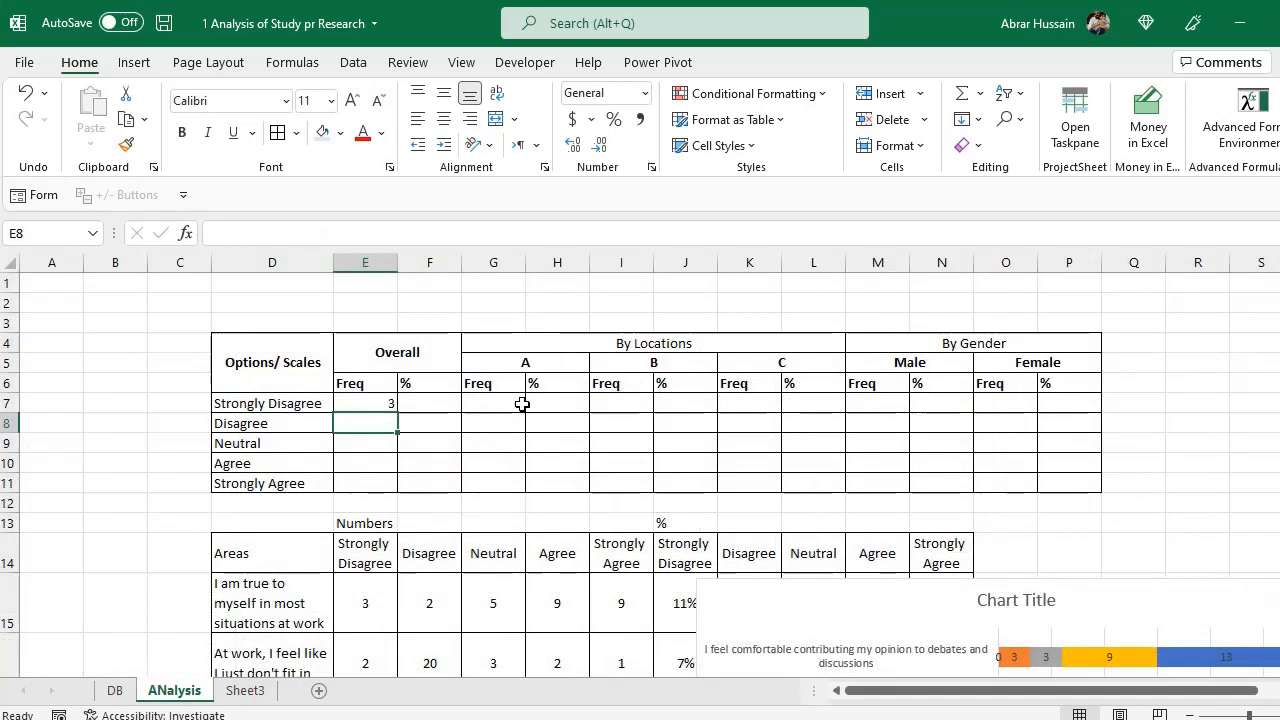
left_click(371, 405)
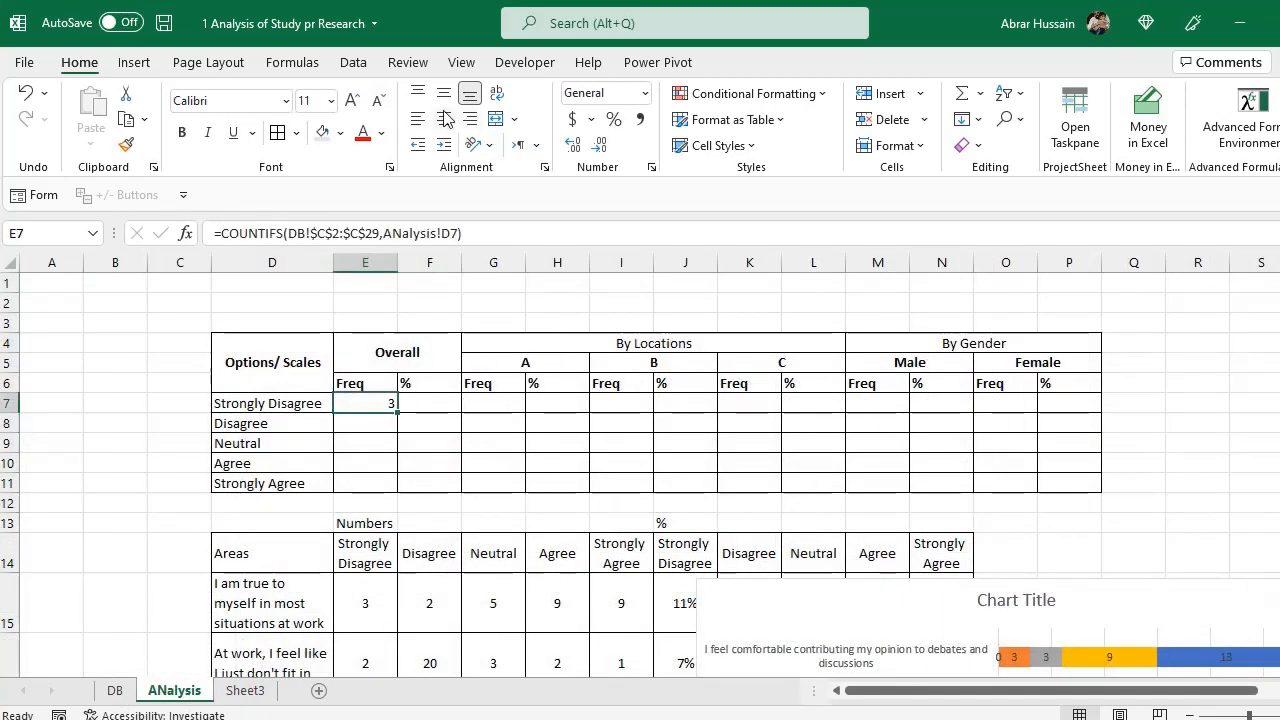
key("F2")
key("ctrl+Return")
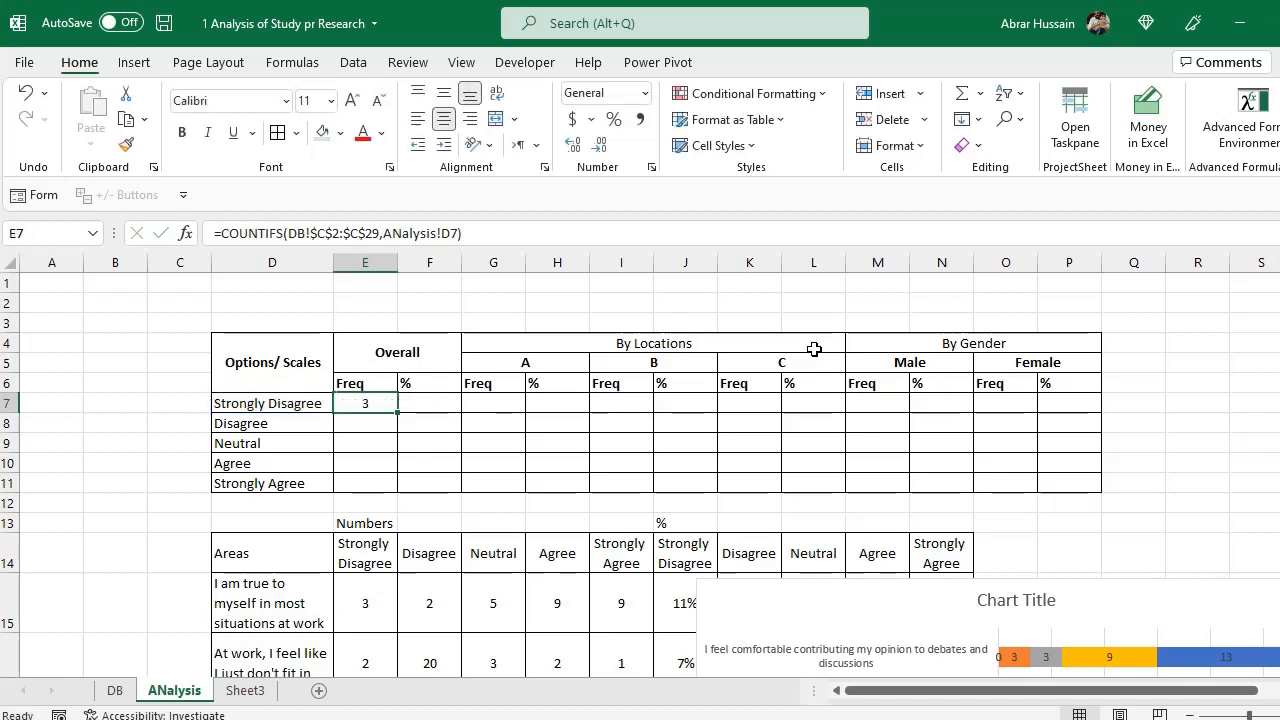
Copy the COUNTIFS formula from E7 into E8:E11 for the remaining scale options and check the reference in E11
key("ctrl+c")
key("Down")
key("ctrl+v")
key("Down")
key("ctrl+v")
key("Down")
key("ctrl+v")
key("Down")
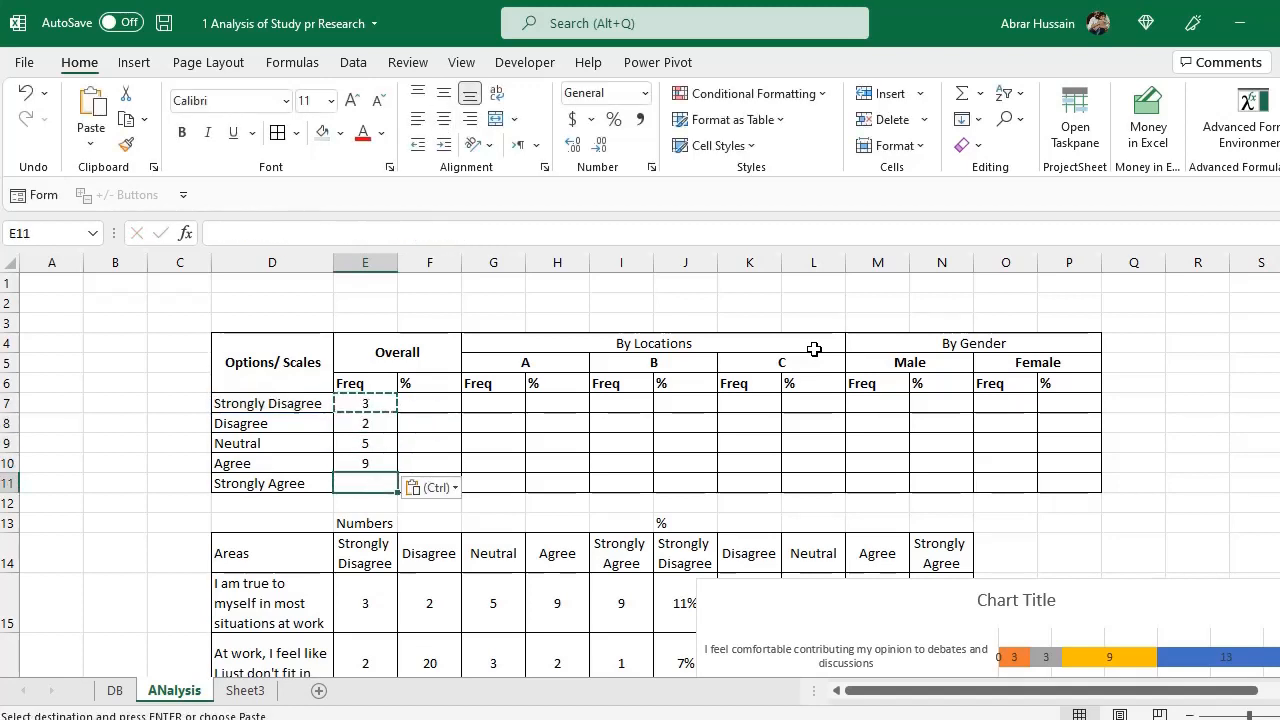
key("ctrl+v")
key("F2")
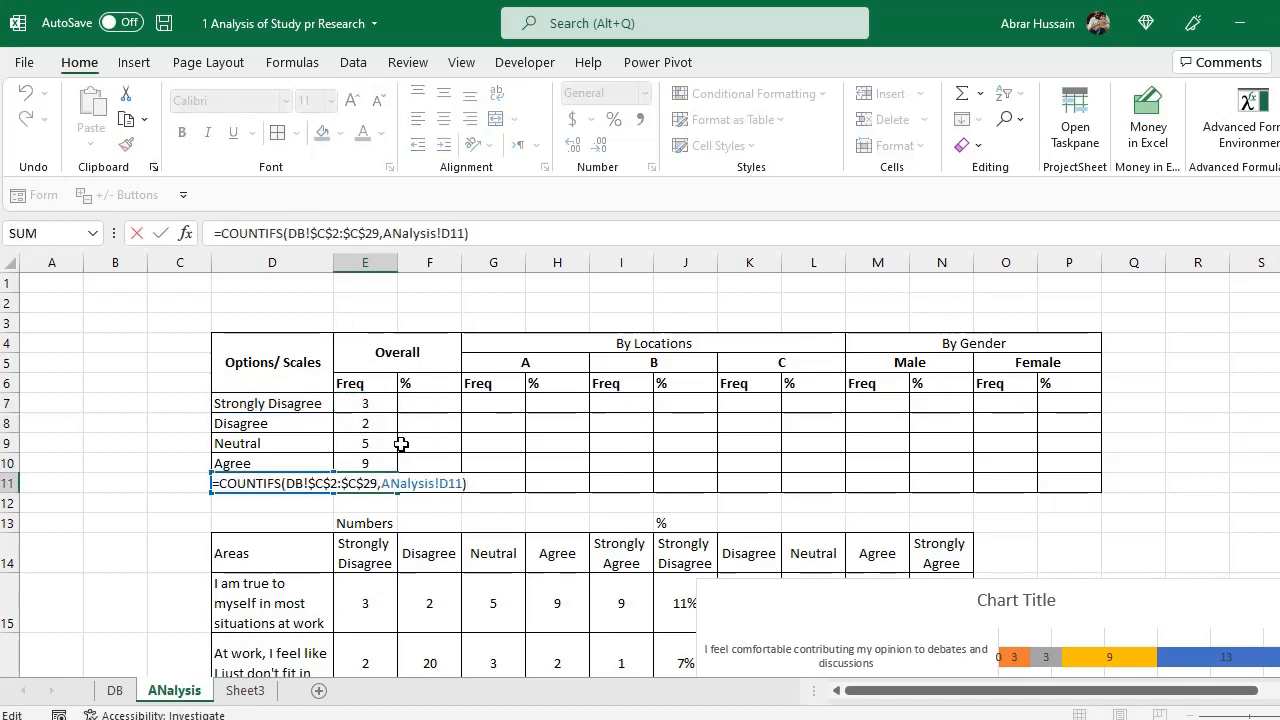
key("ctrl+Return")
Label the row below Strongly Agree as Total in D12
left_click(432, 402)
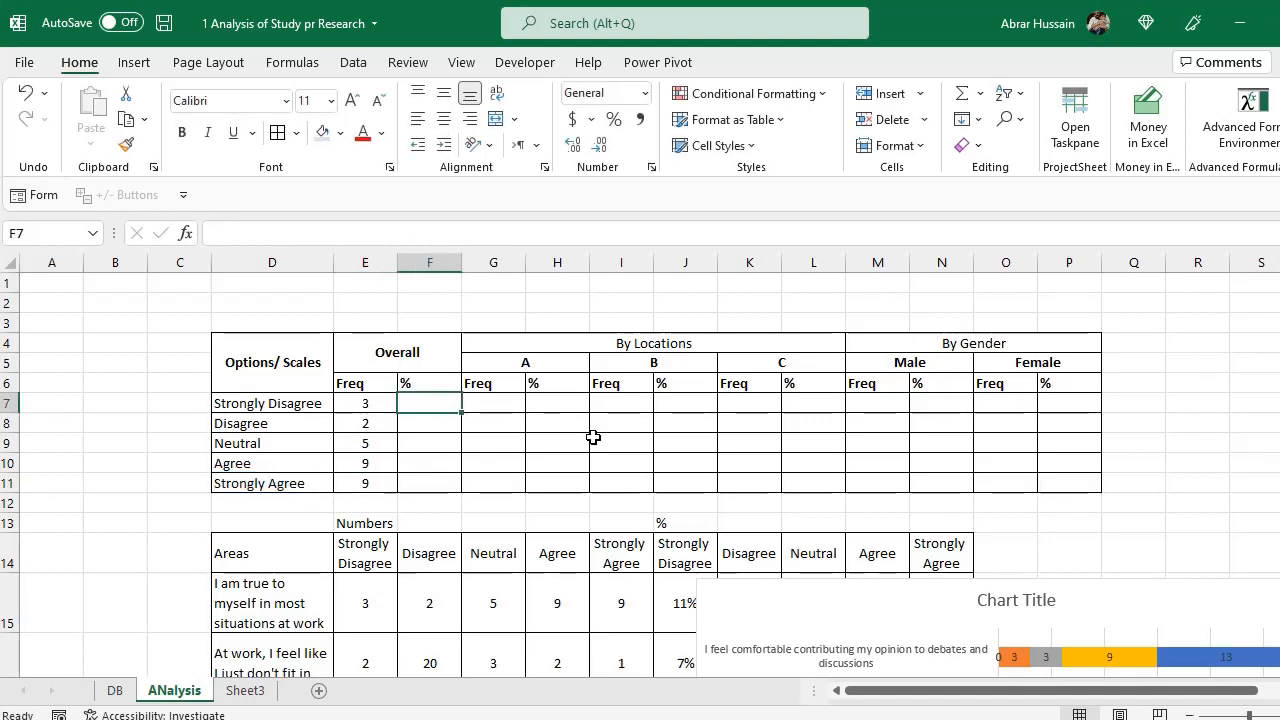
key("Left")
key("ctrl+shift+Down")
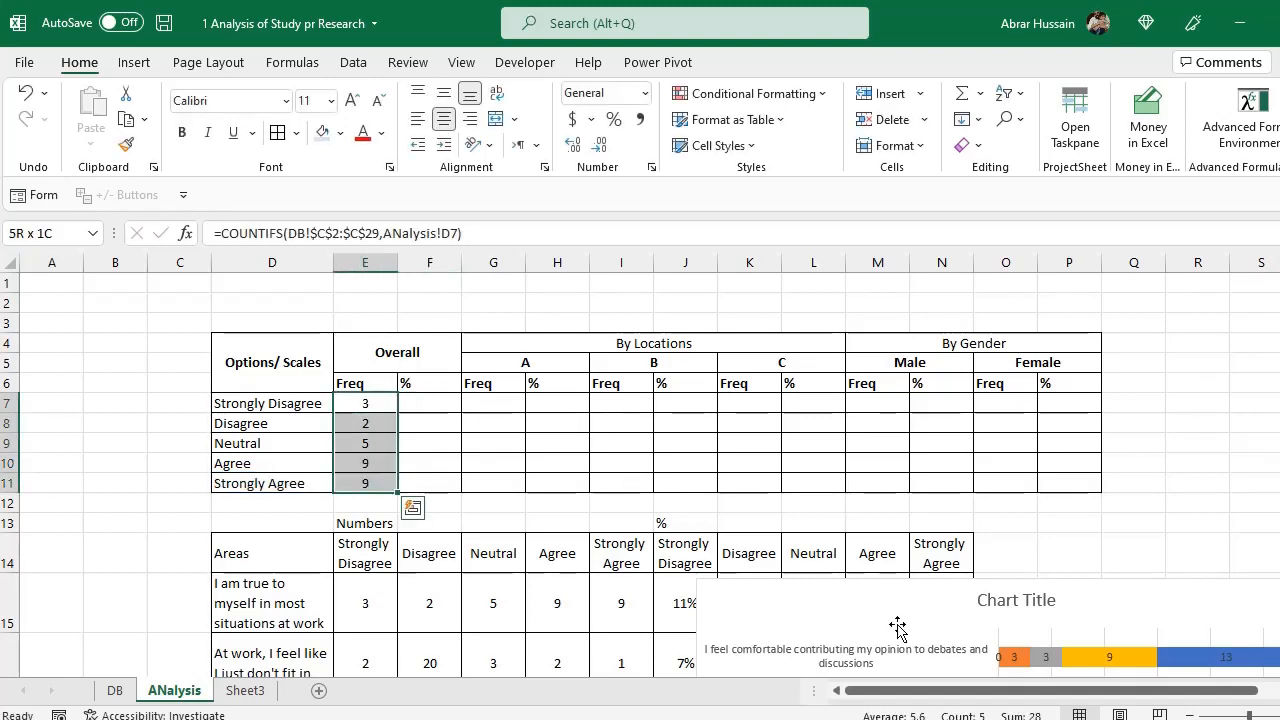
left_click(276, 503)
type("Total")
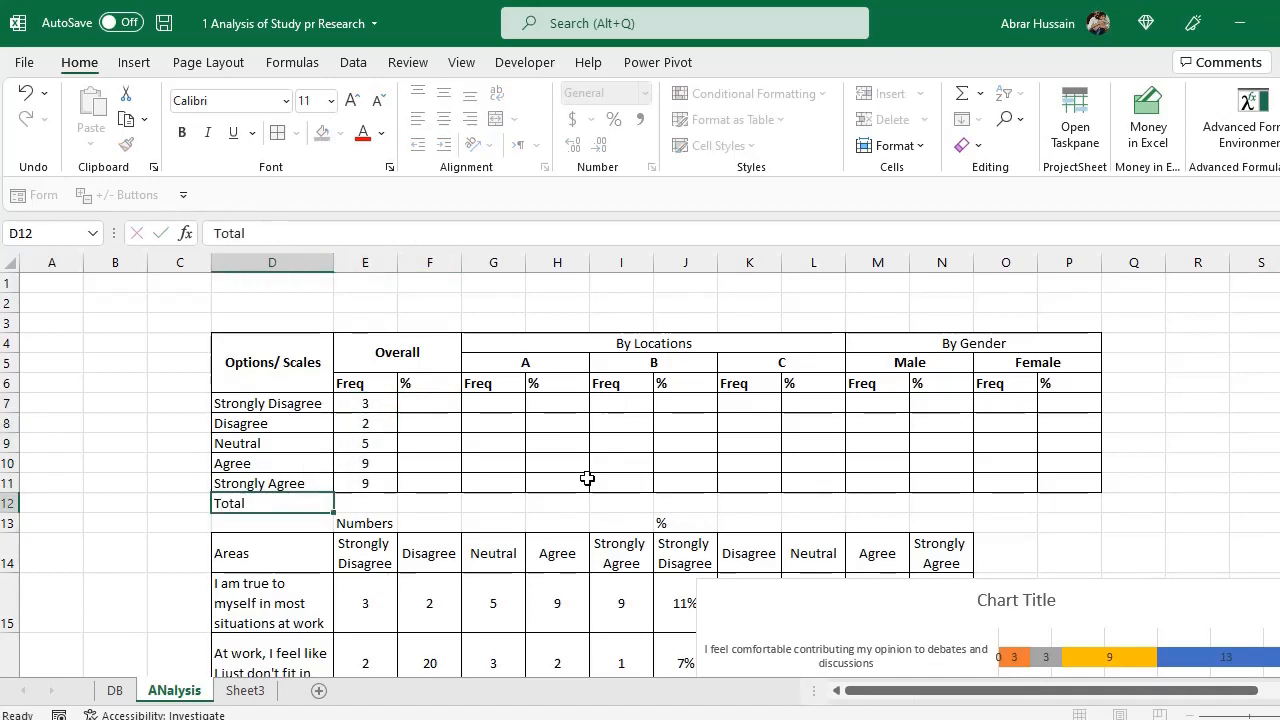
key("Tab")
Sum the overall frequencies E7:E11 in E12 and insert three blank rows below the Total row
type("=")
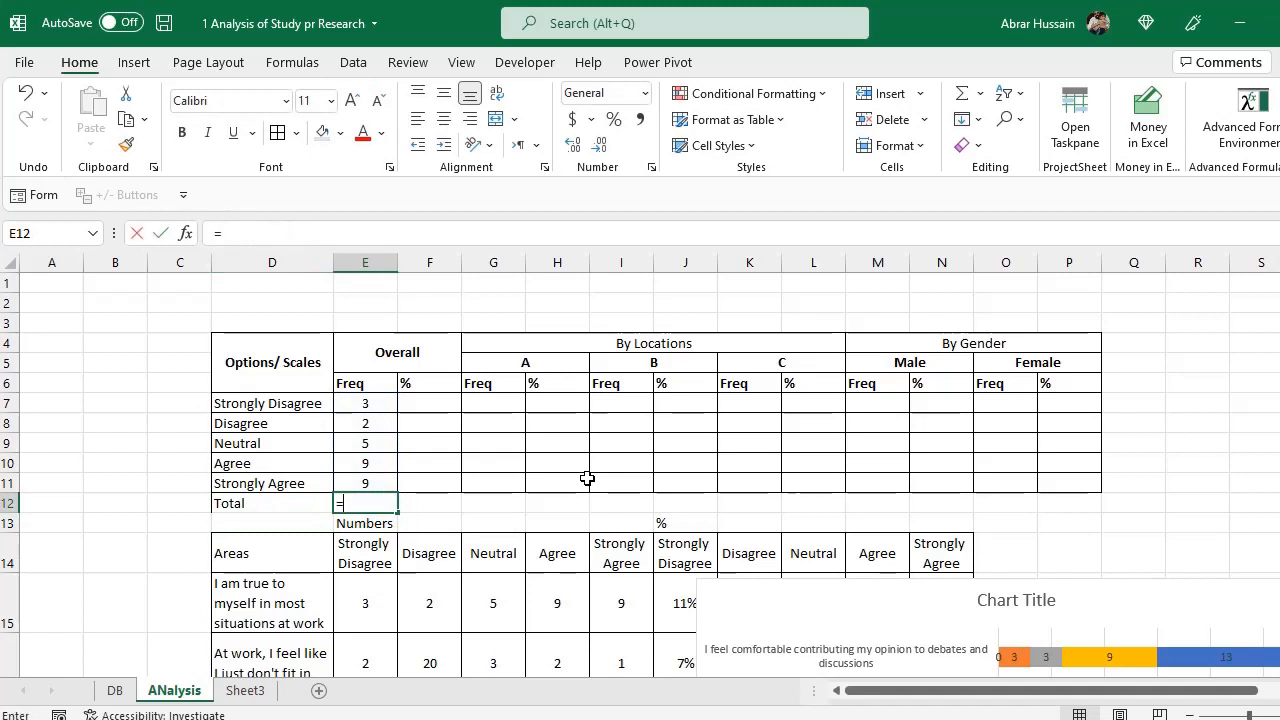
type("SUM(")
key("Up")
key("shift+Up")
key("shift+Up")
key("shift+Up")
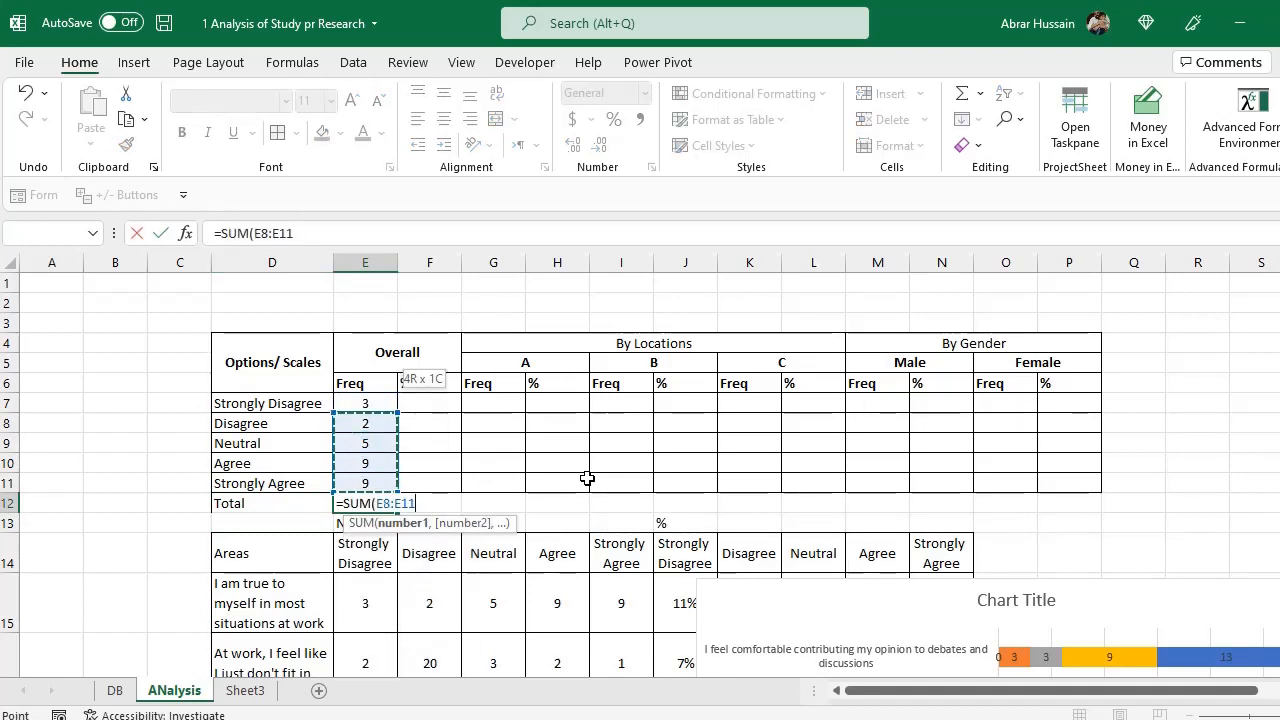
key("shift+Up")
key("Return")
key("Up")
key("F2")
Calculate the overall Strongly Disagree share in F7 with =E7/$E$12, keeping the total reference absolute
left_click(447, 403)
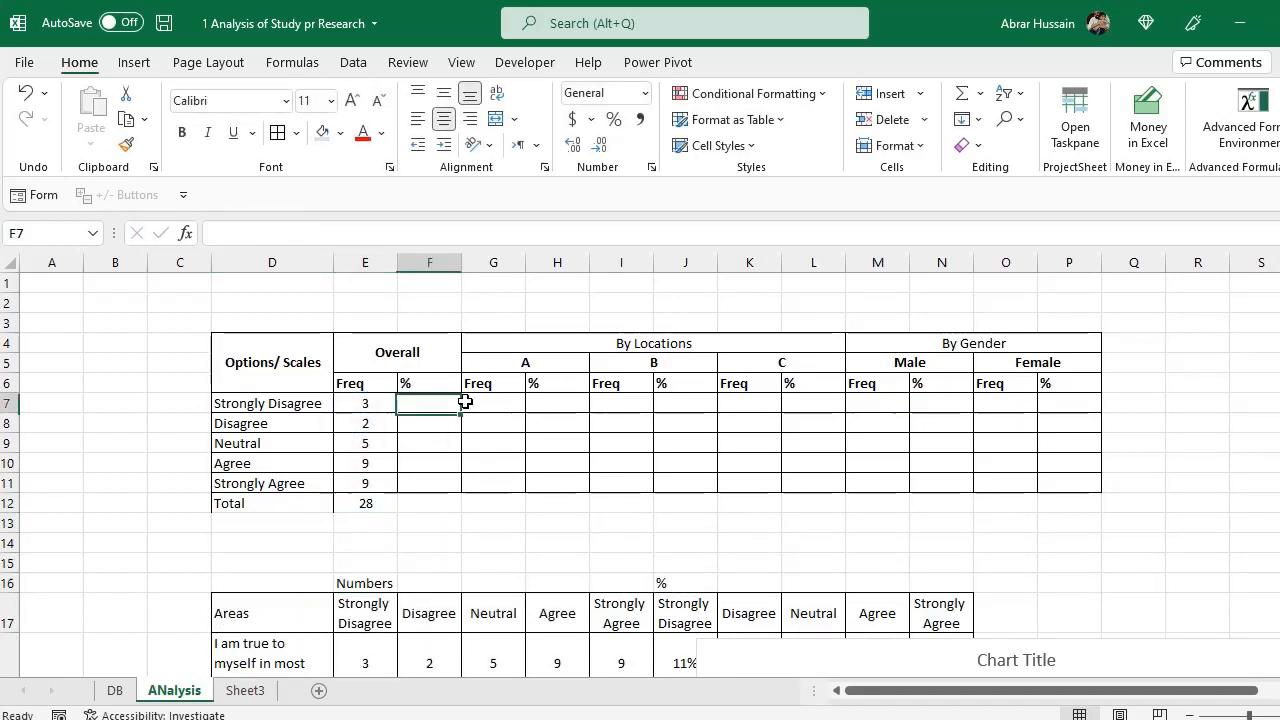
type("=")
key("Left")
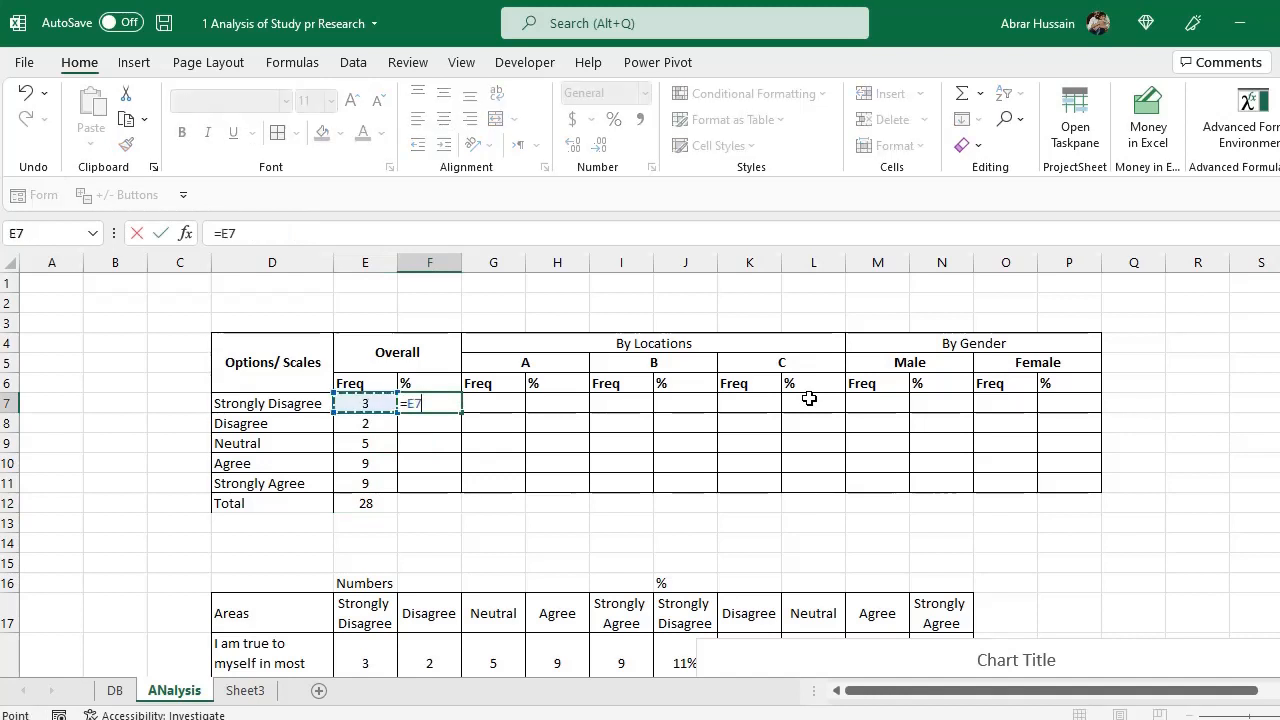
type("/")
left_click(362, 504)
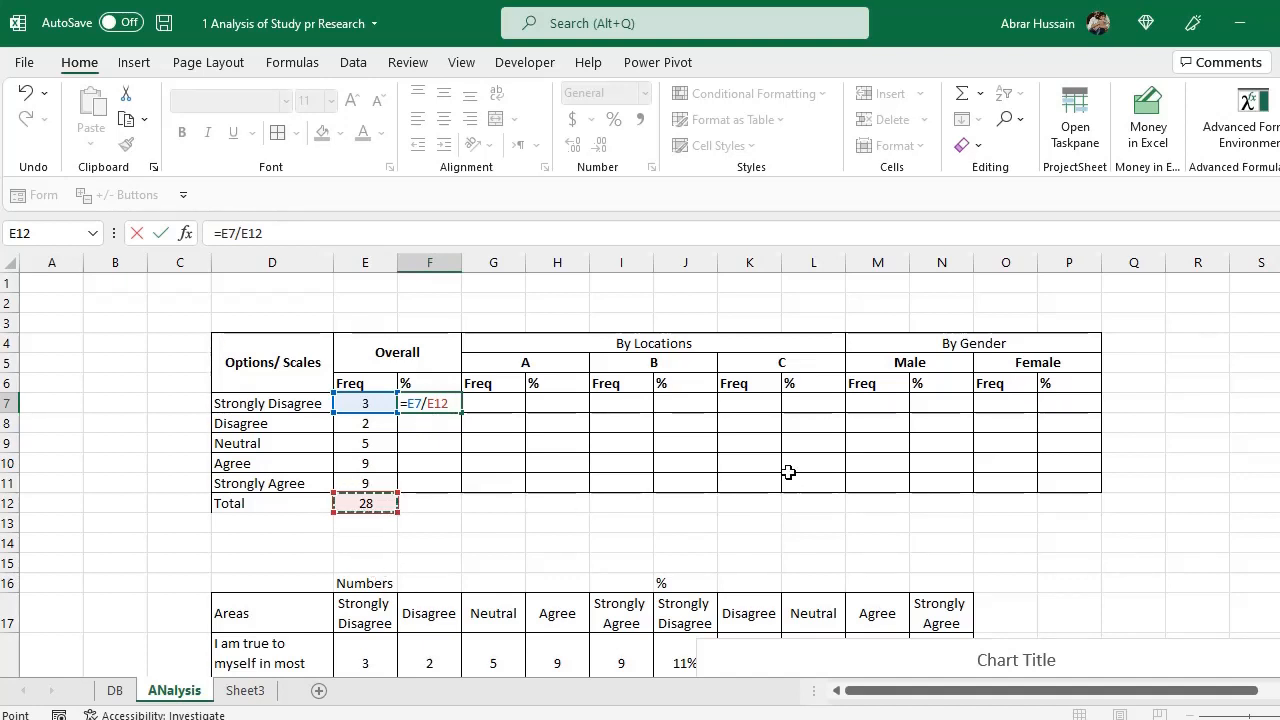
key("F4")
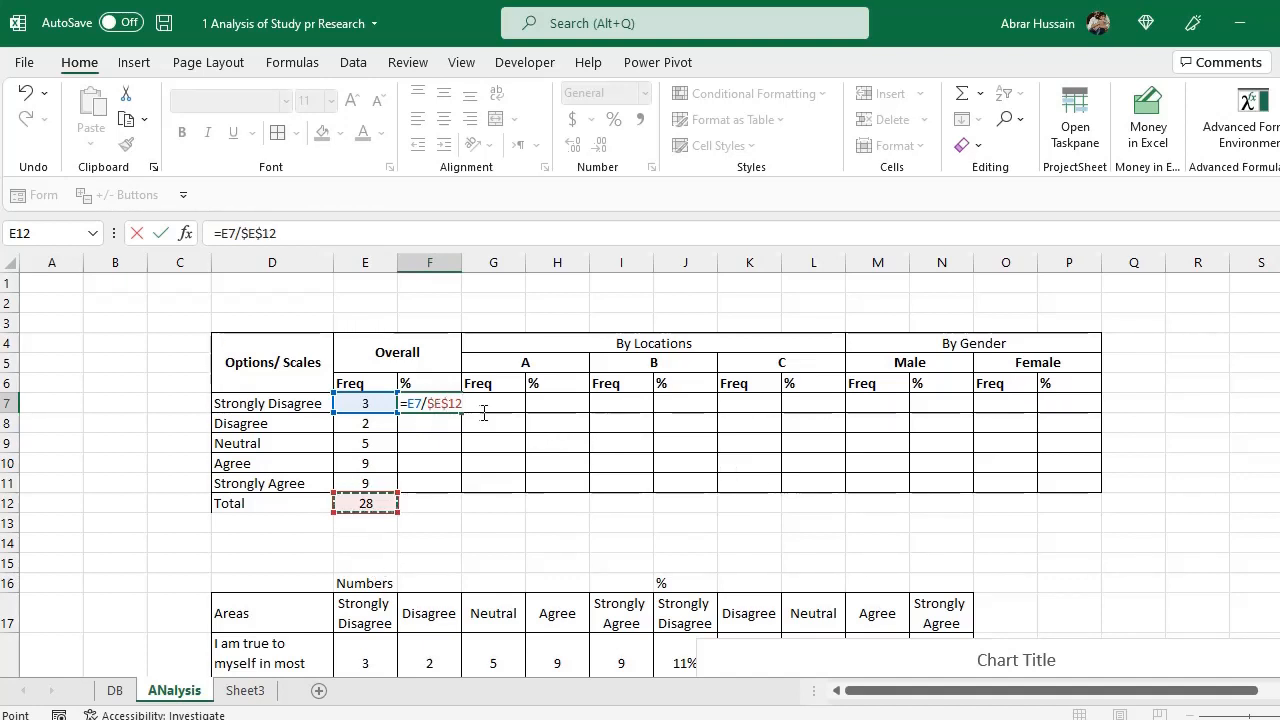
key("ctrl+Return")
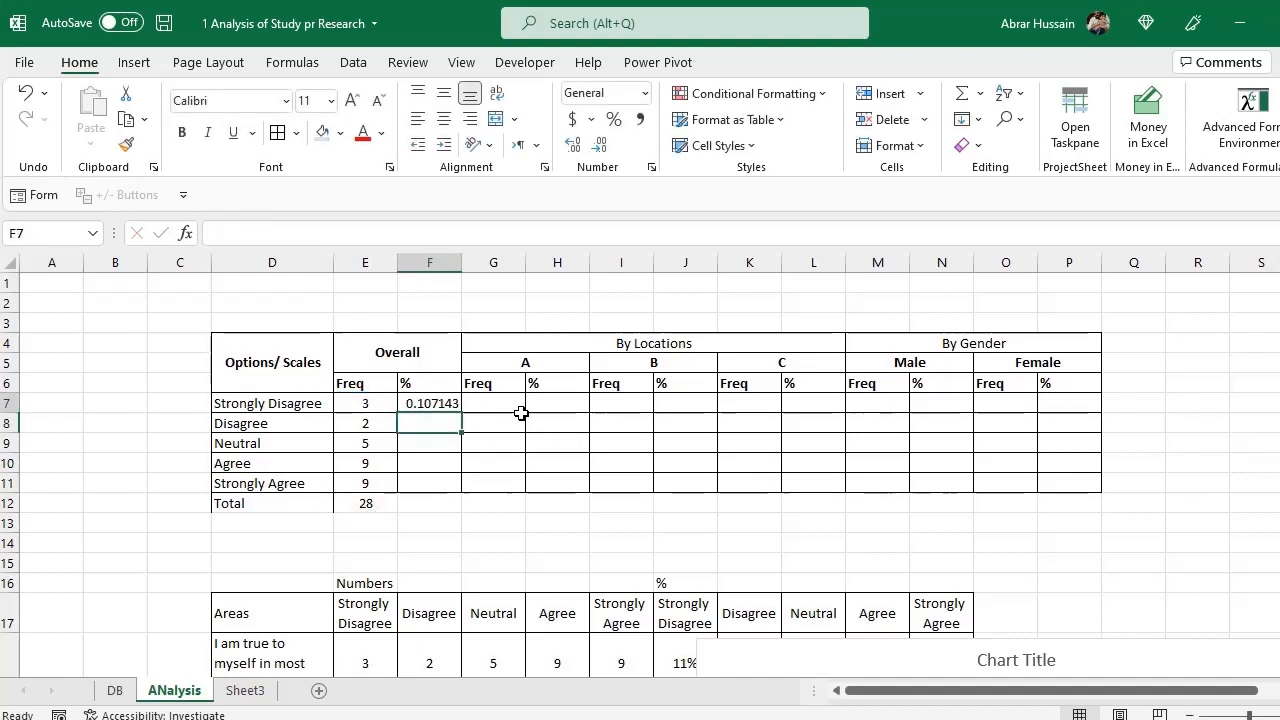
Copy the share formula from F7 into F8:F11 for the other scale options
key("ctrl+c")
key("Down")
key("ctrl+v")
key("Down")
key("ctrl+v")
key("Down")
key("ctrl+v")
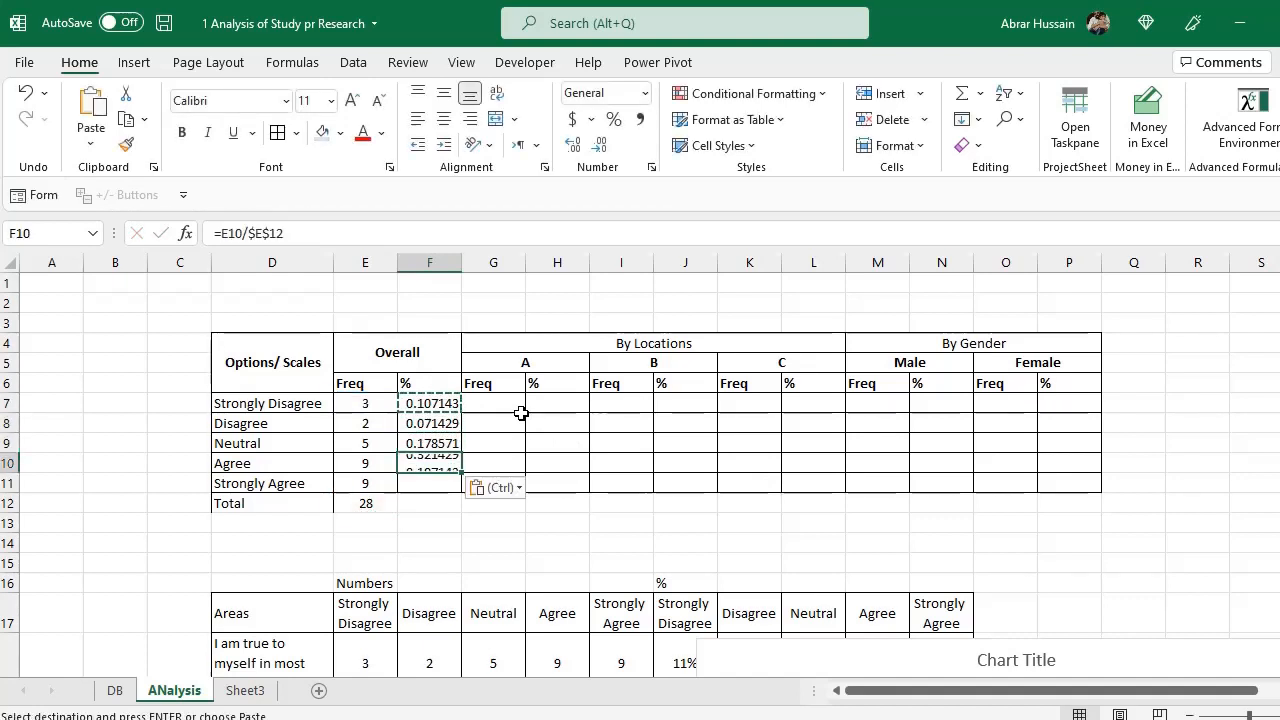
key("Down")
key("ctrl+v")
Format the overall shares in F7:F11 as percentages and centre them
key("Up")
key("Up")
key("Up")
key("Up")
key("shift+Down")
key("shift+Down")
key("shift+Down")
key("shift+Down")
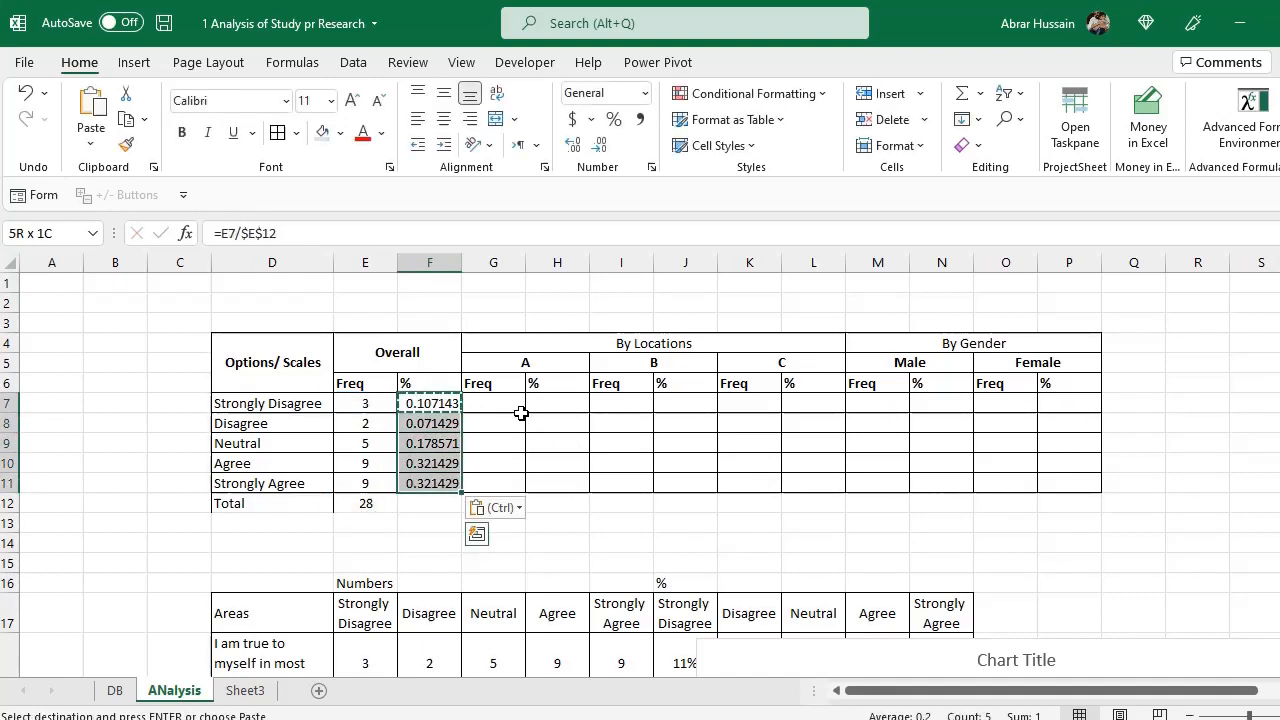
left_click(613, 119)
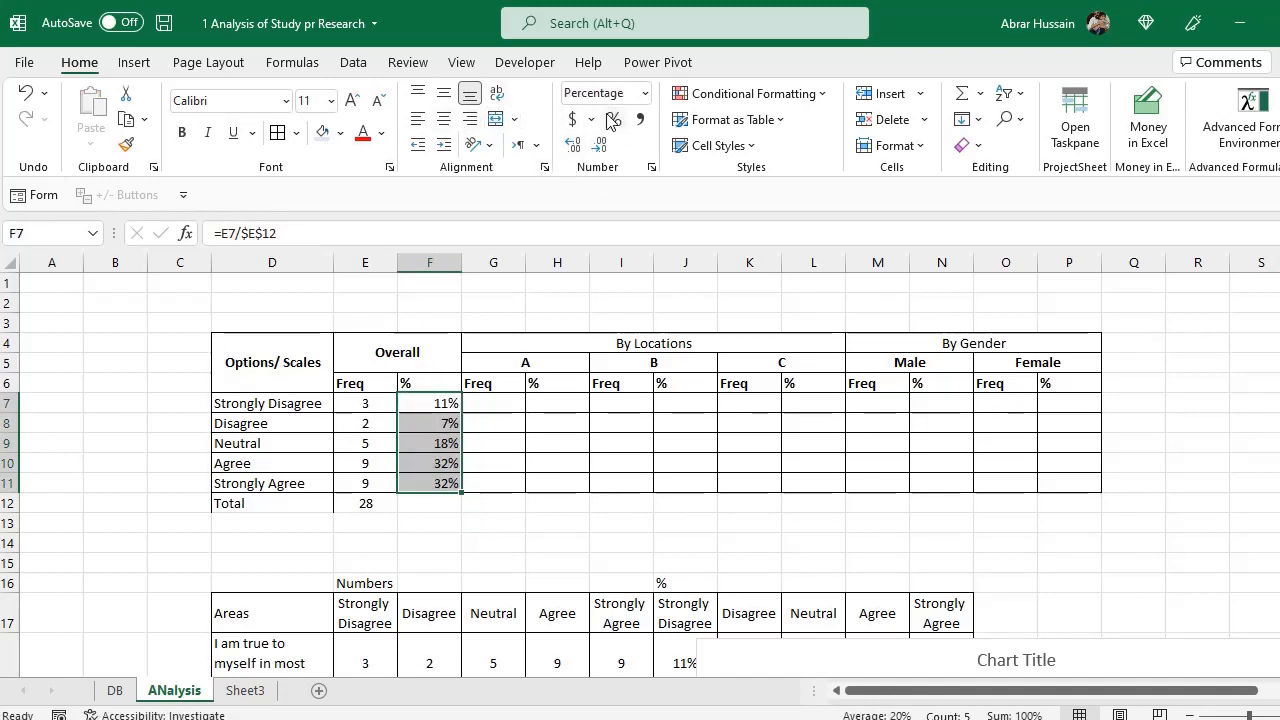
left_click(444, 119)
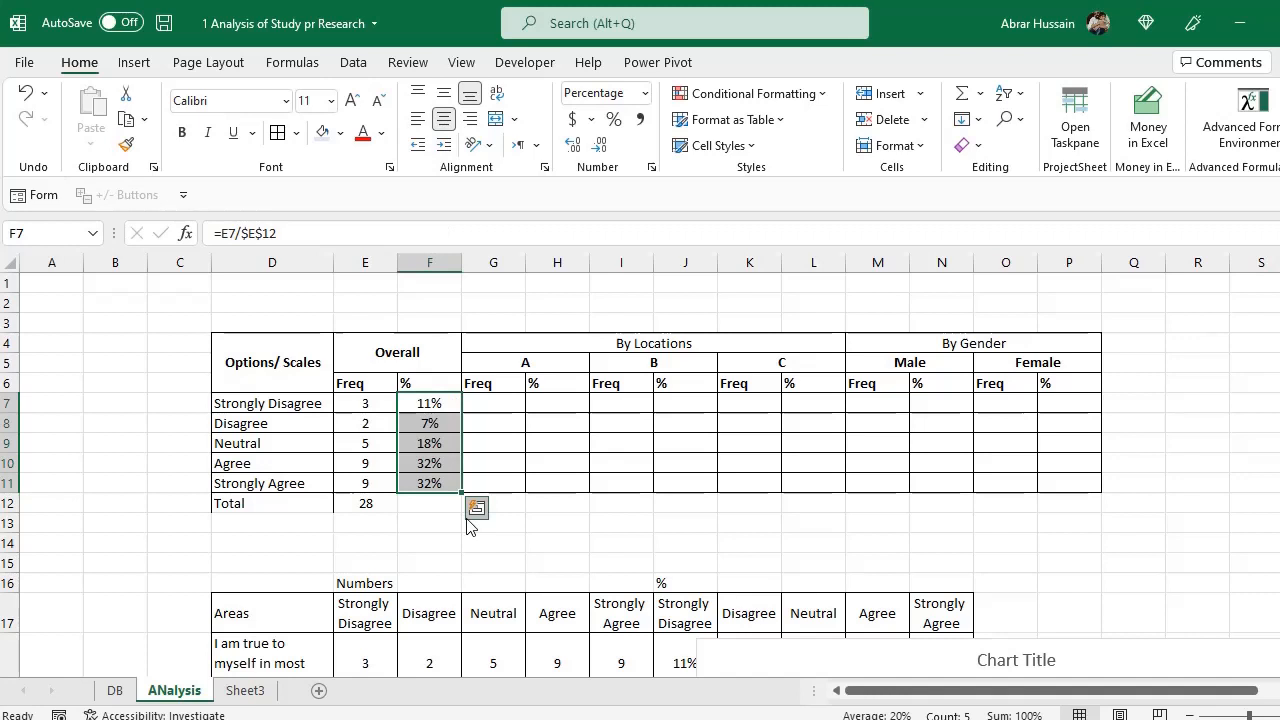
left_click(370, 502)
key("ctrl+c")
key("Right")
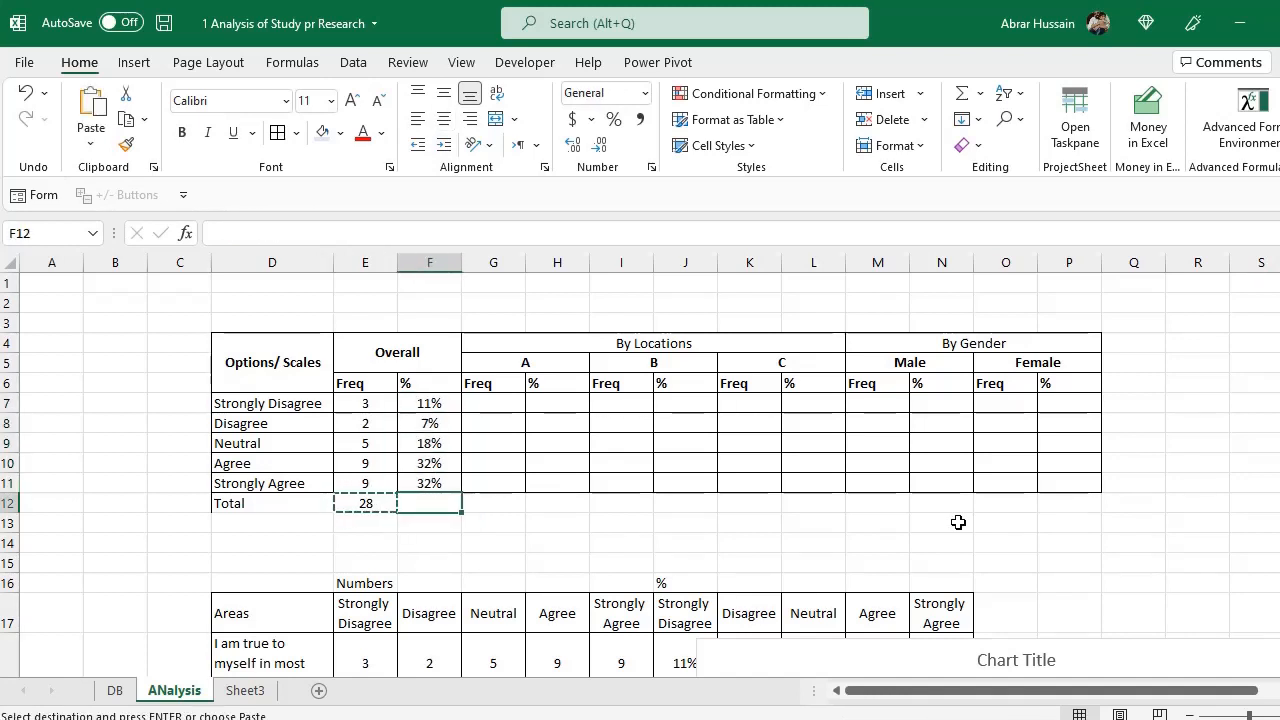
Check the share formulas in F11 up to F7 for their references to the frequencies and the fixed total
key("Up")
key("F2")
key("Escape")
key("Up")
key("F2")
key("Escape")
key("Up")
key("F2")
key("Escape")
key("Up")
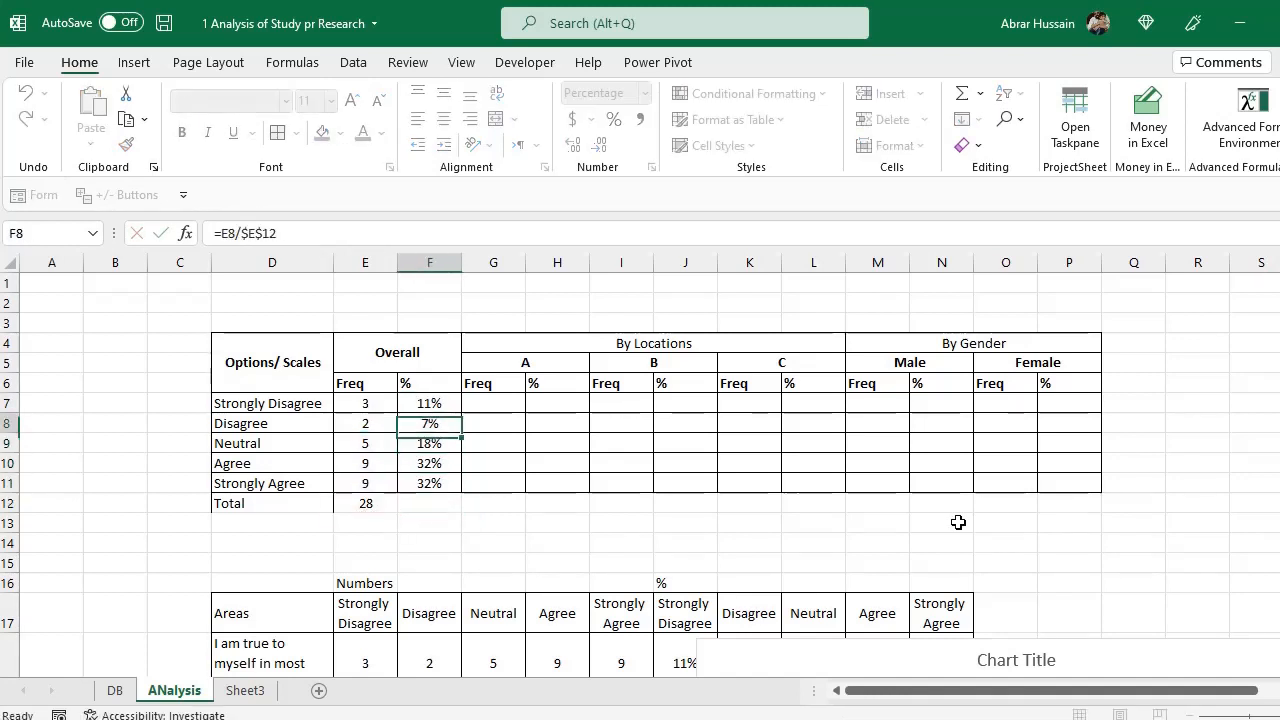
key("F2")
key("Escape")
key("Up")
key("F2")
key("Escape")
Copy the total formula from E12 into F12 and format F12 as a percentage
key("Down")
key("Down")
key("Down")
key("Down")
key("Down")
key("Left")
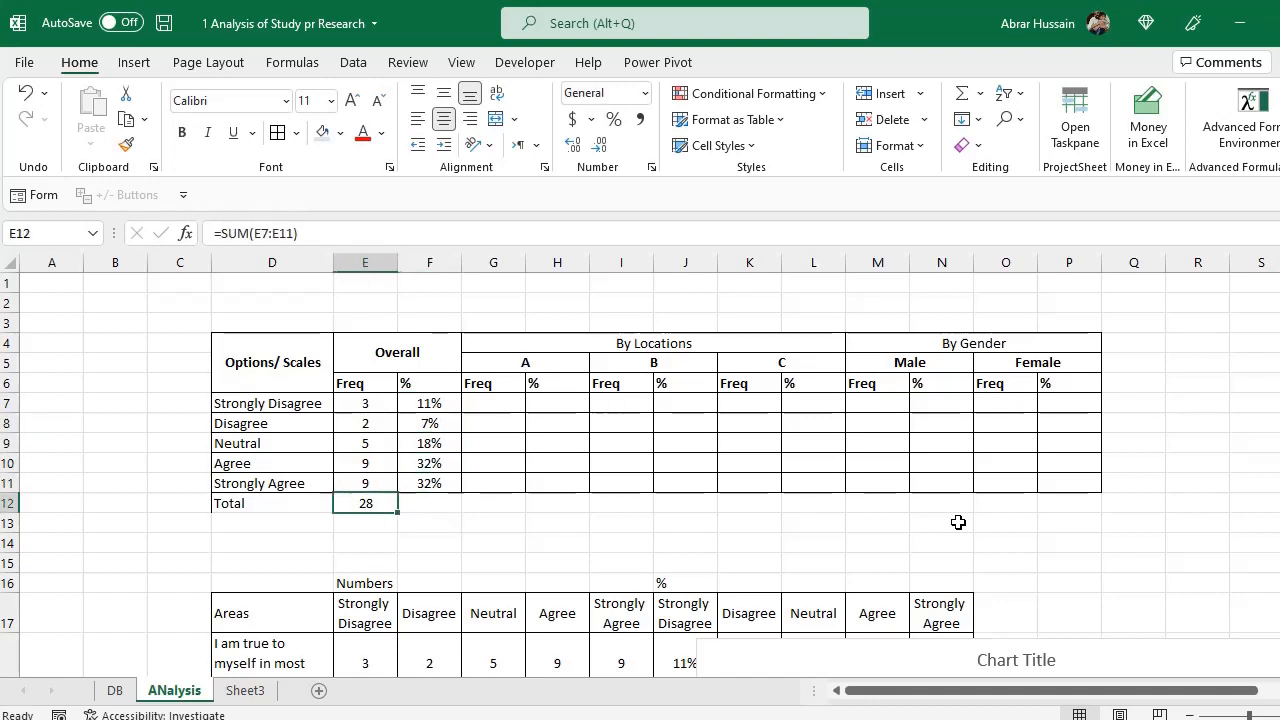
key("ctrl+c")
key("Right")
key("ctrl+v")
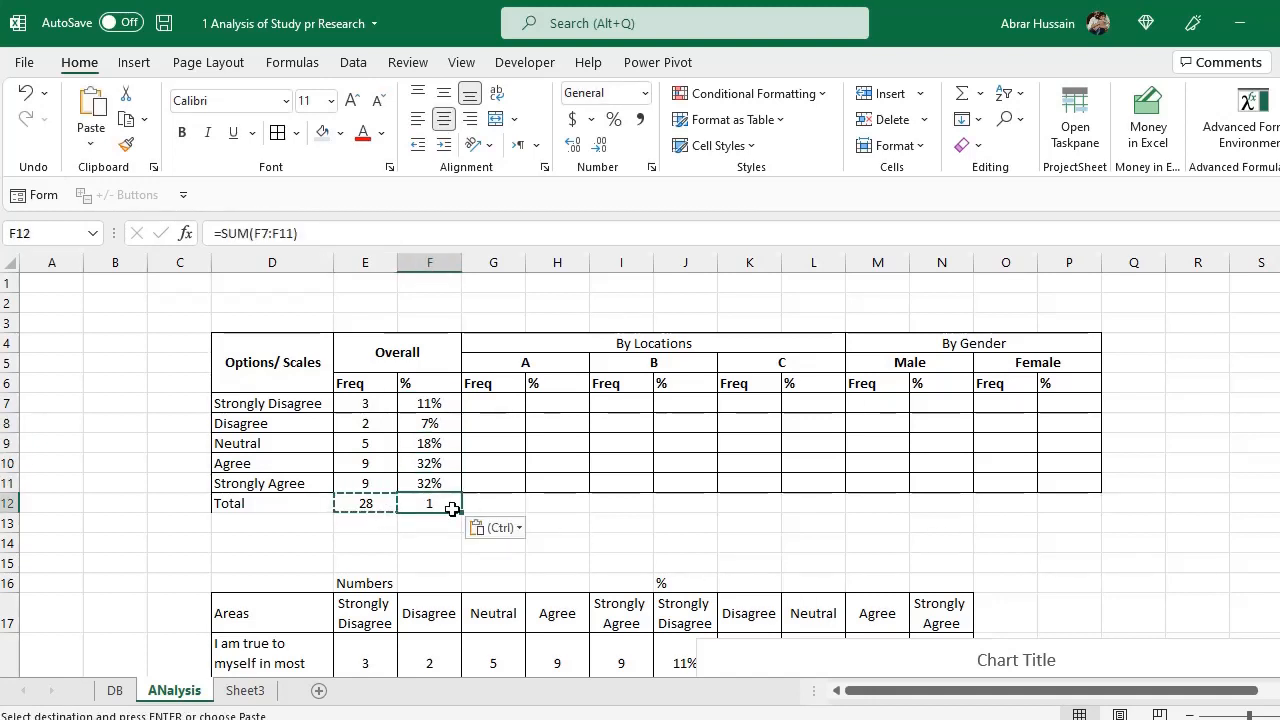
left_click(613, 119)
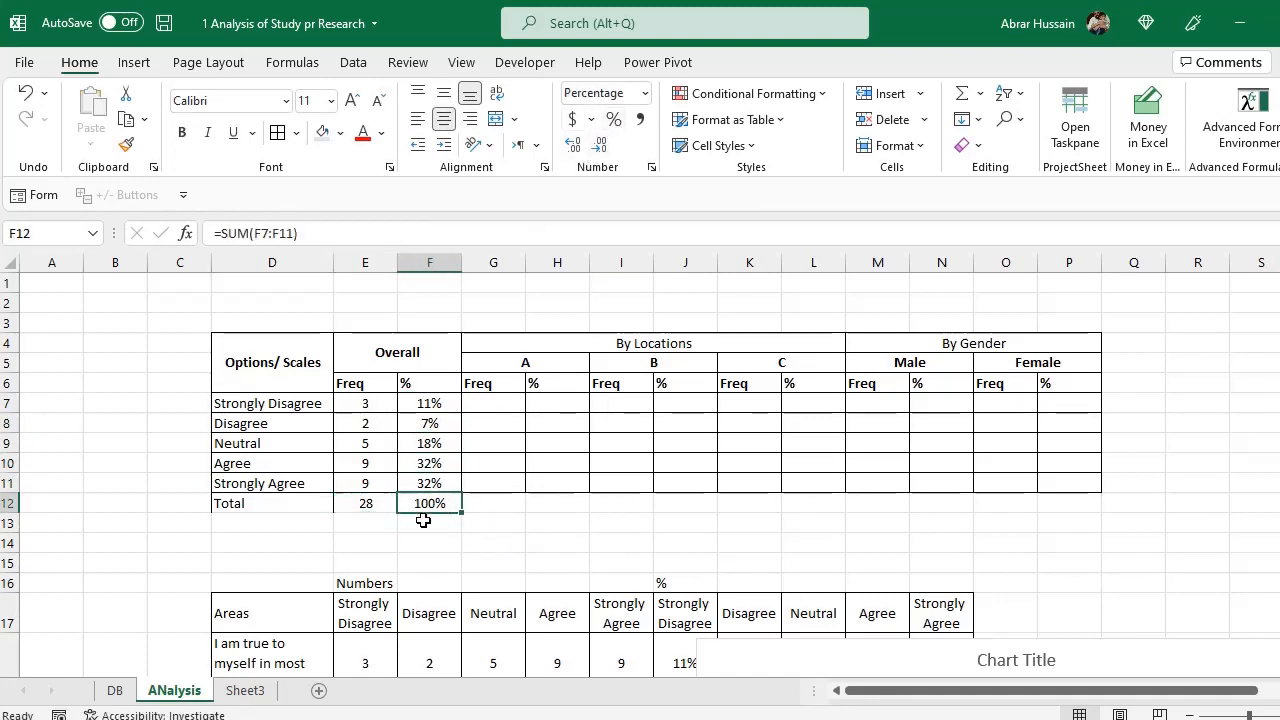
Apply all borders to the table through its Total row and make the Total row D12:P12 bold
left_click_drag(258, 500, 909, 382)
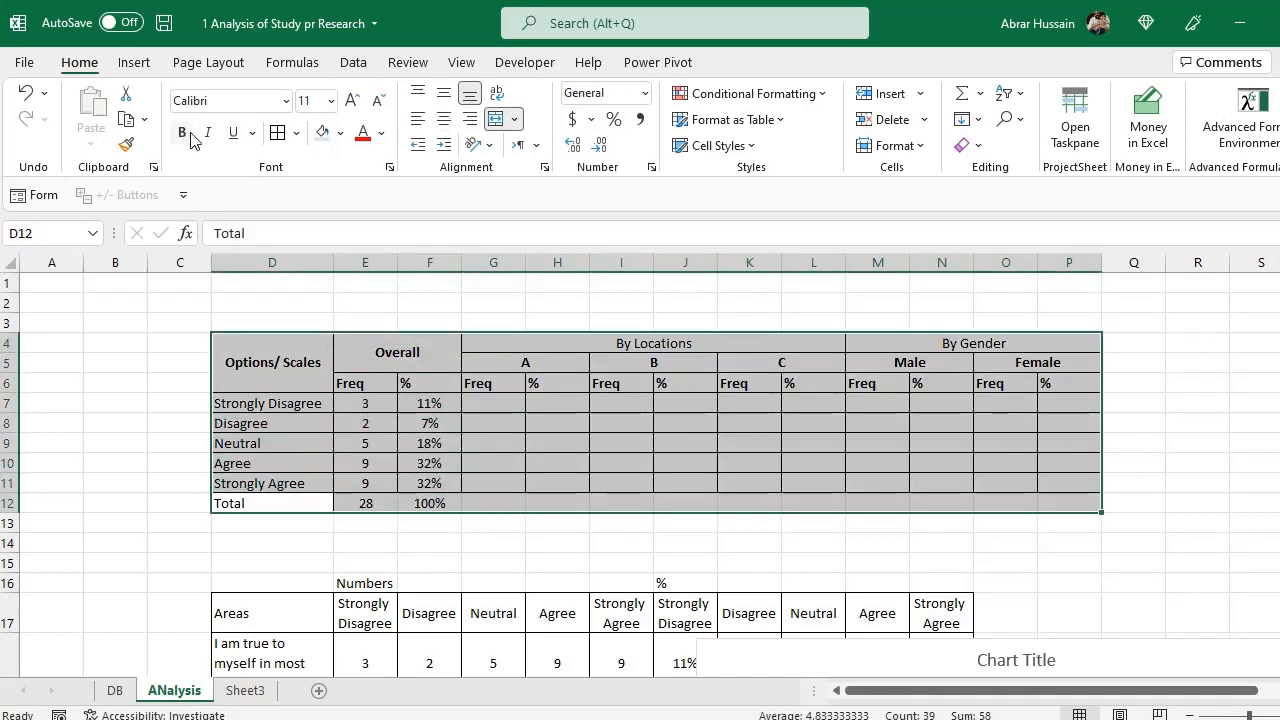
left_click_drag(300, 503, 365, 503)
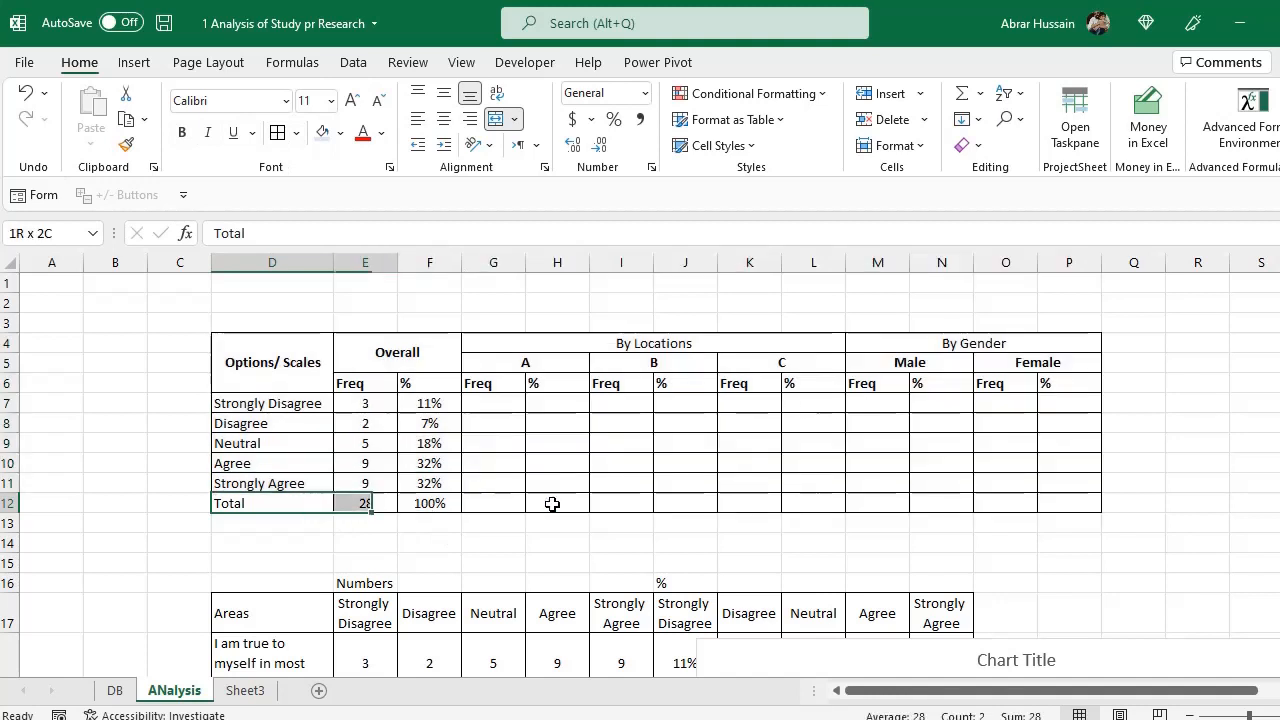
left_click_drag(552, 504, 1043, 503)
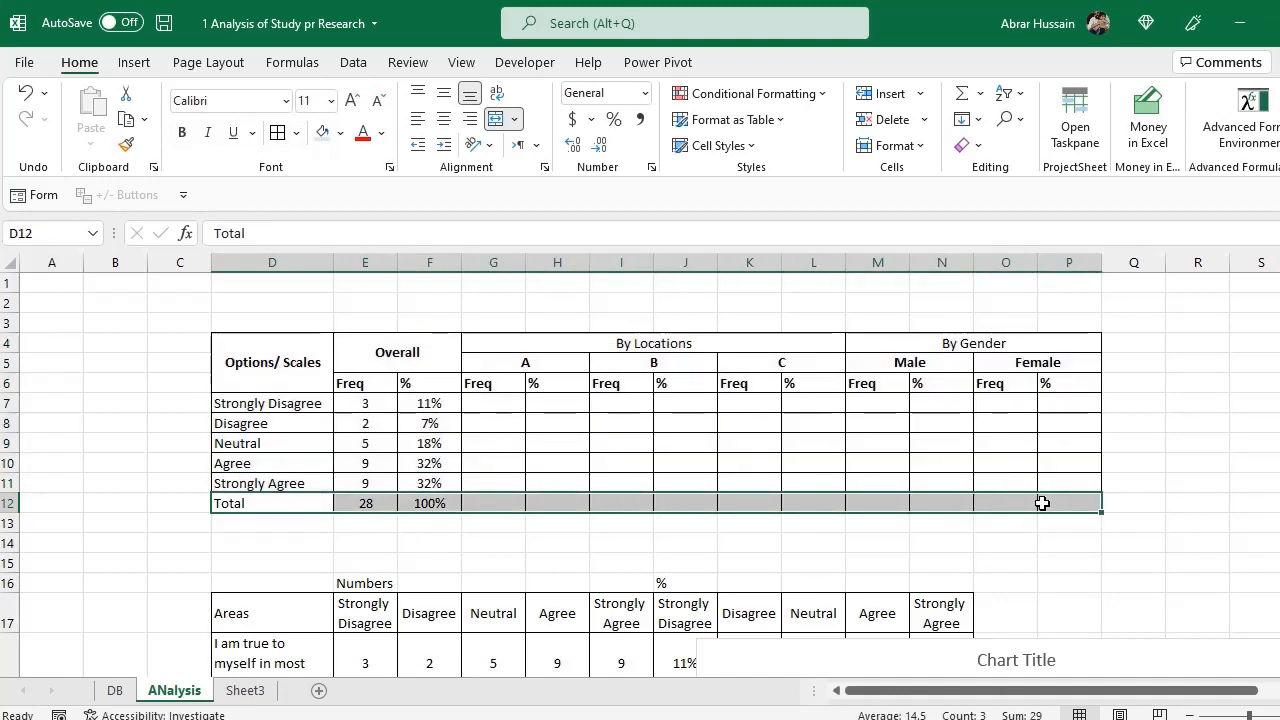
left_click(182, 133)
Begin a COUNTIFS formula in G7 with the absolute range DB!$C$2:$C$29 and the scale option in ANalysis!D7 as its criterion
left_click(350, 403)
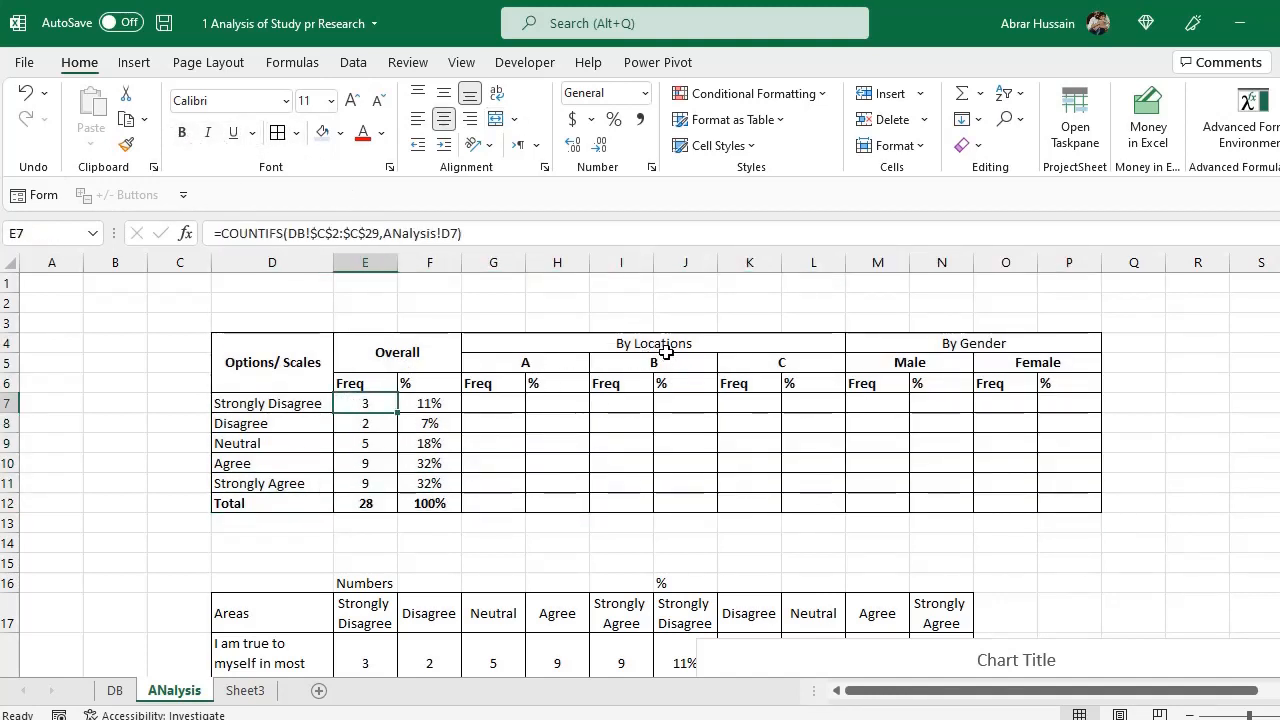
left_click(523, 360)
left_click(347, 407)
left_click(484, 386)
left_click(498, 408)
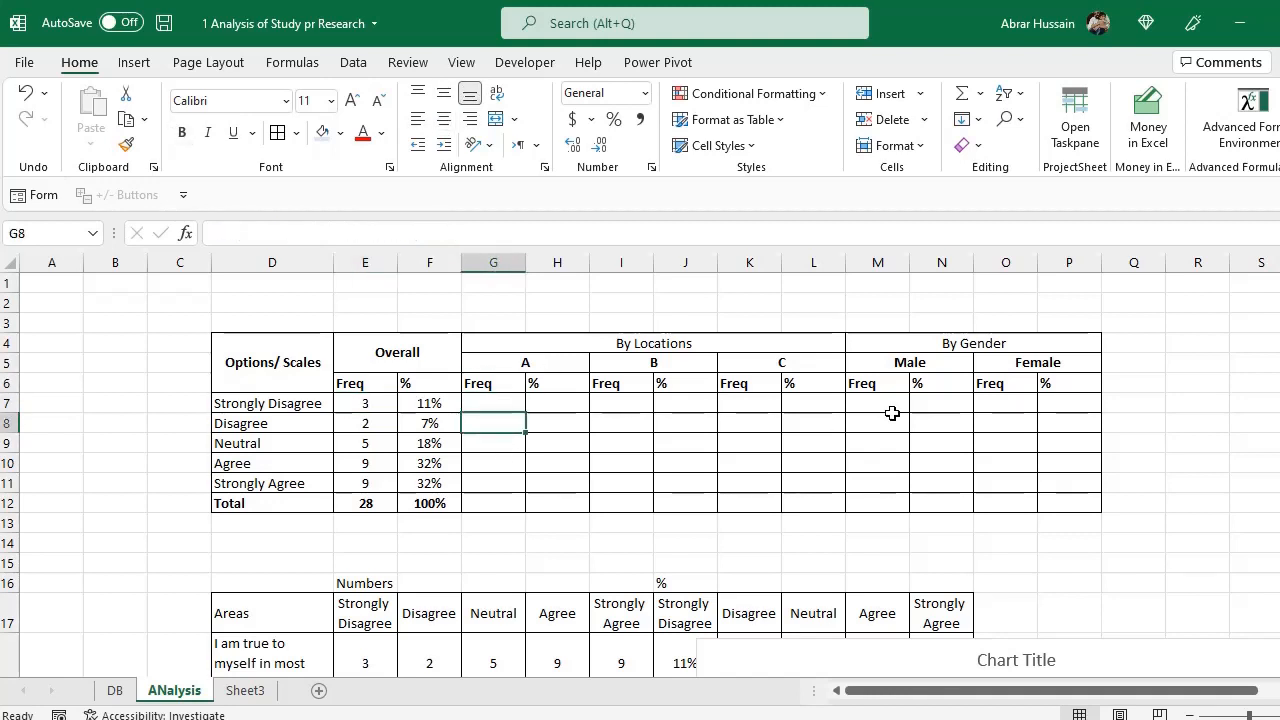
type("=")
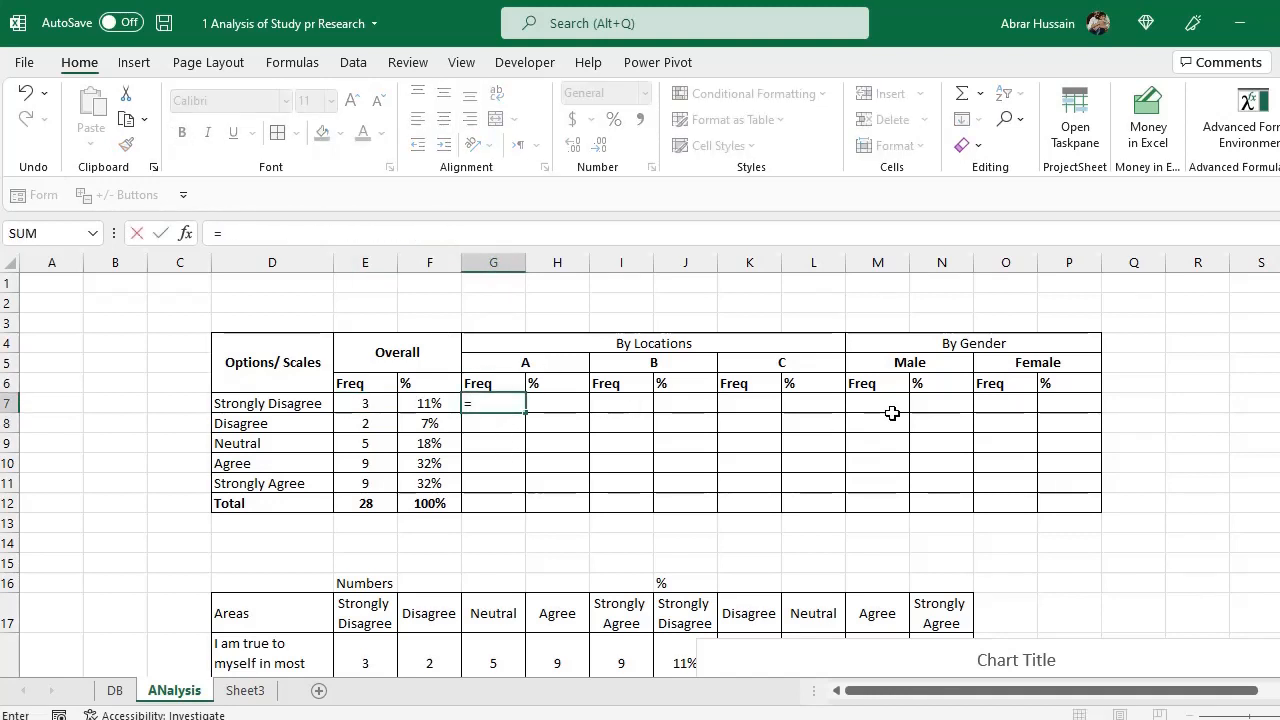
type("COUNTIFs(")
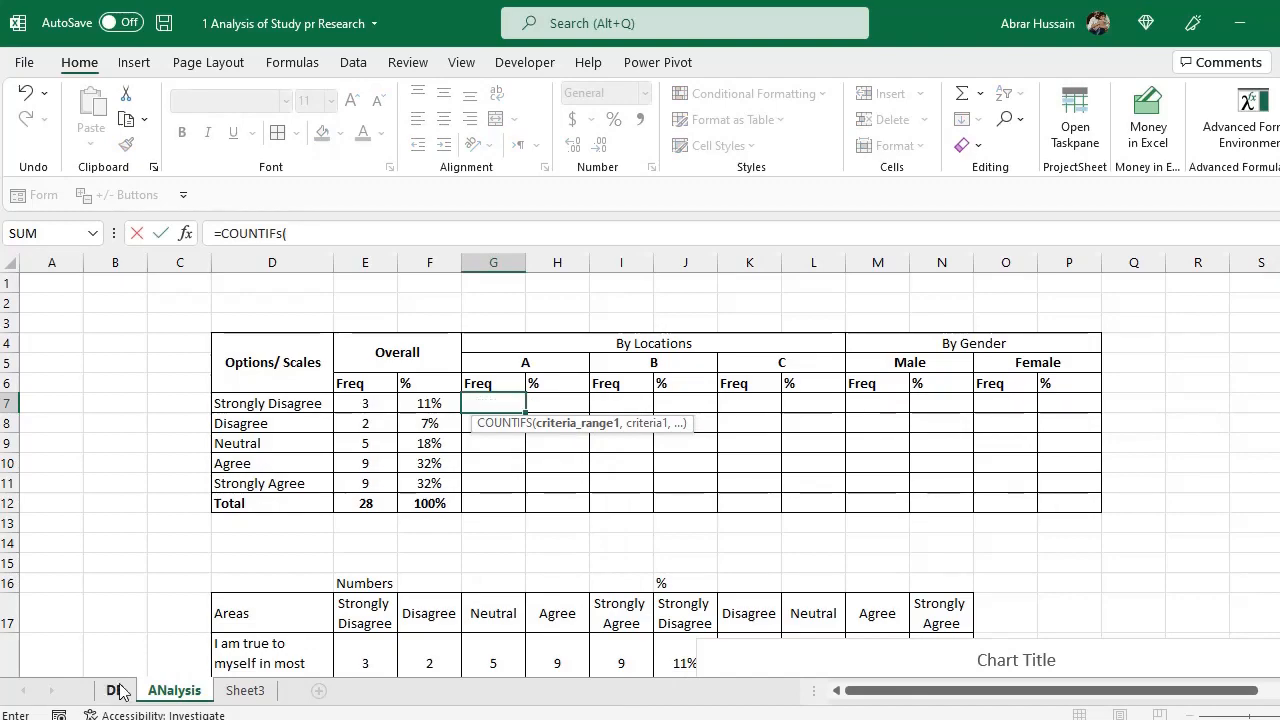
left_click(117, 690)
left_click(302, 345)
scroll(302, 345, "up", 6)
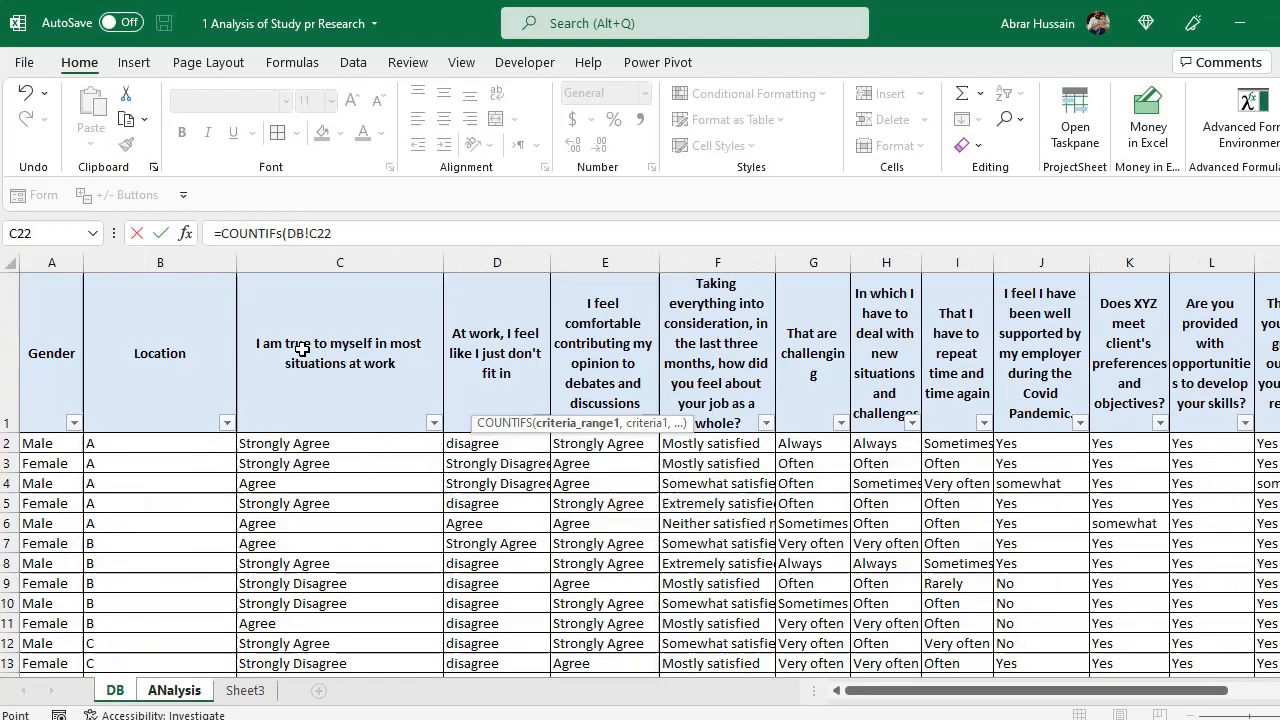
left_click(289, 443)
scroll(371, 480, "down", 5)
left_click_drag(326, 543, 392, 540)
key("F4")
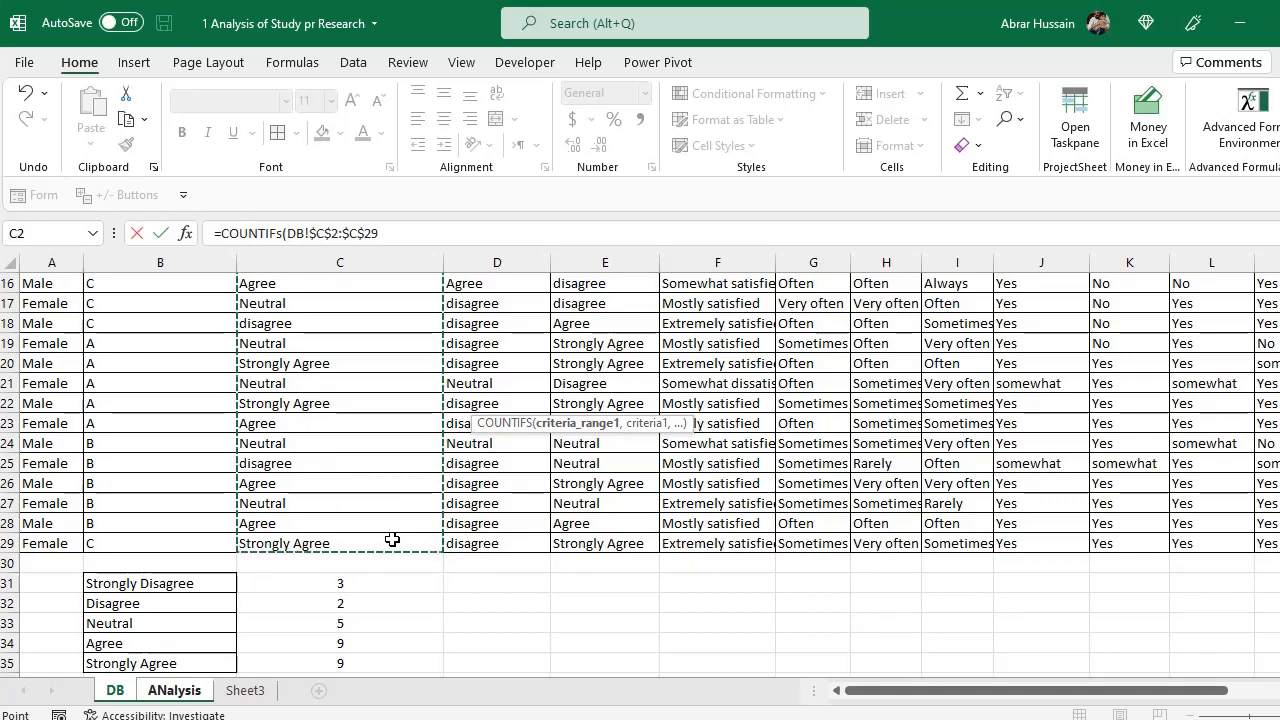
type(",")
left_click(194, 694)
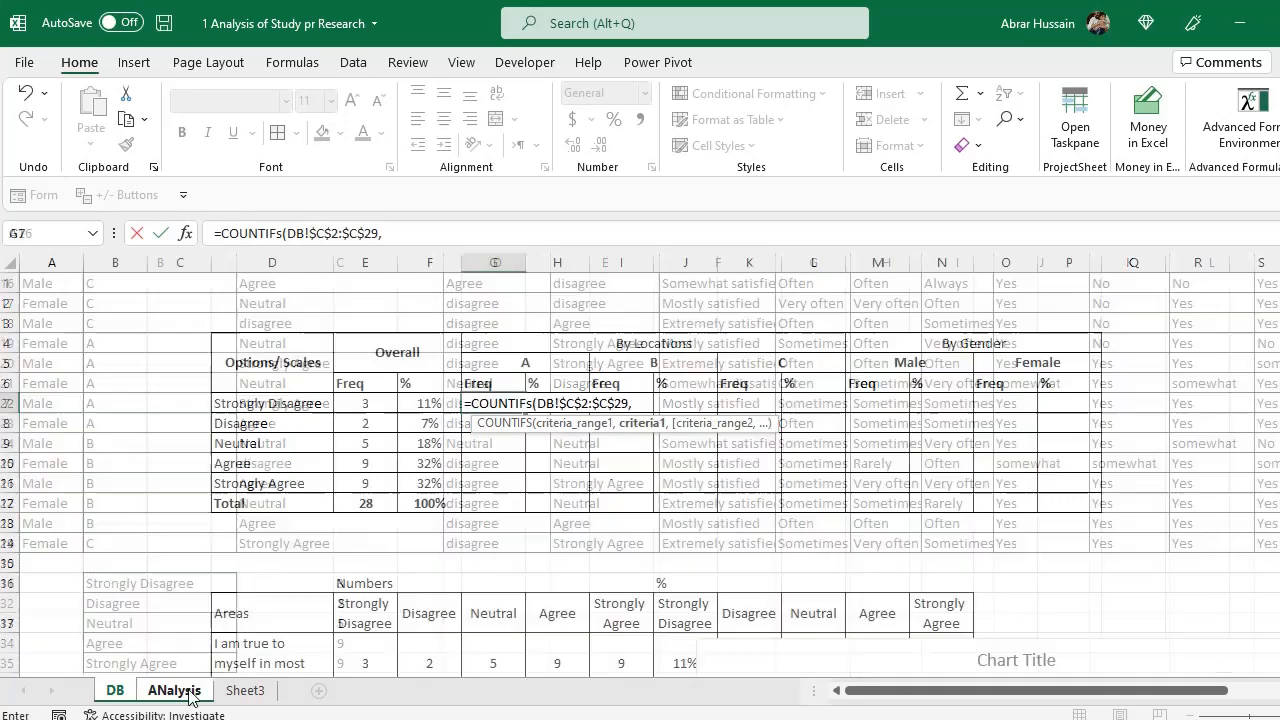
left_click(249, 403)
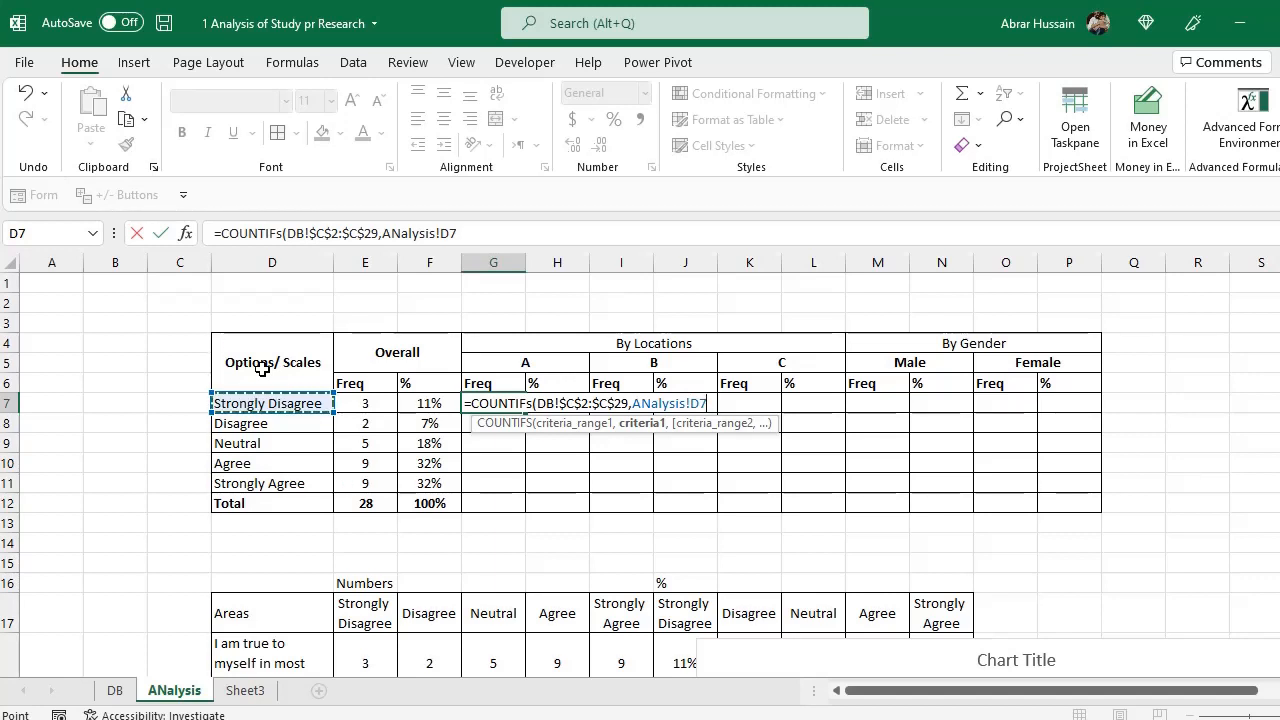
Complete the G7 formula with DB!$B$2:$B$29 and location header ANalysis!G5 as the second range and criterion, and centre the cell
type(",")
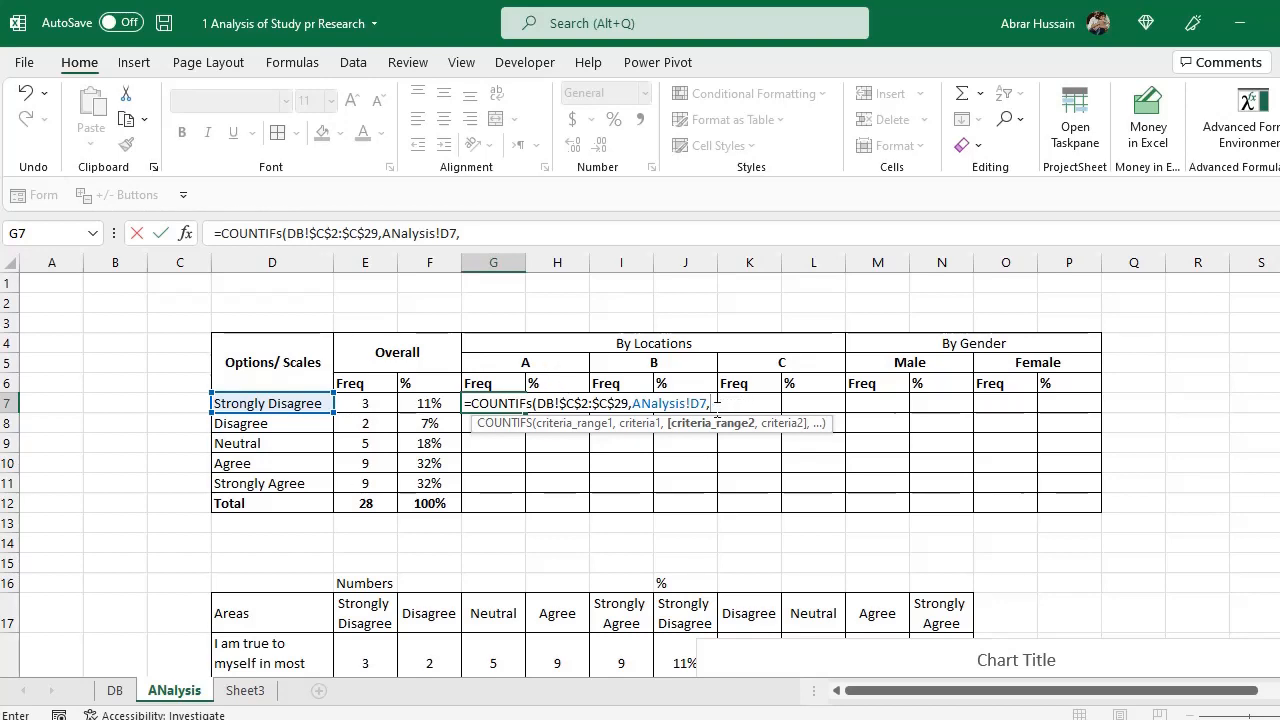
left_click(118, 691)
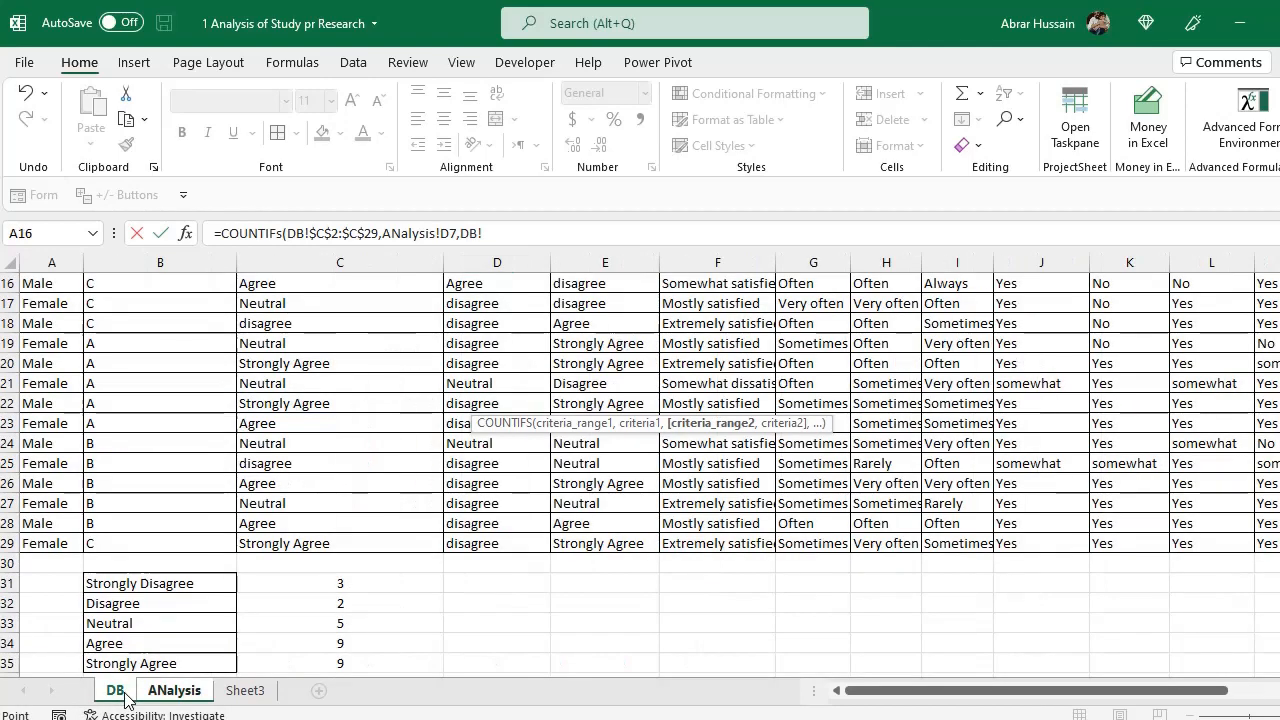
scroll(206, 486, "up", 5)
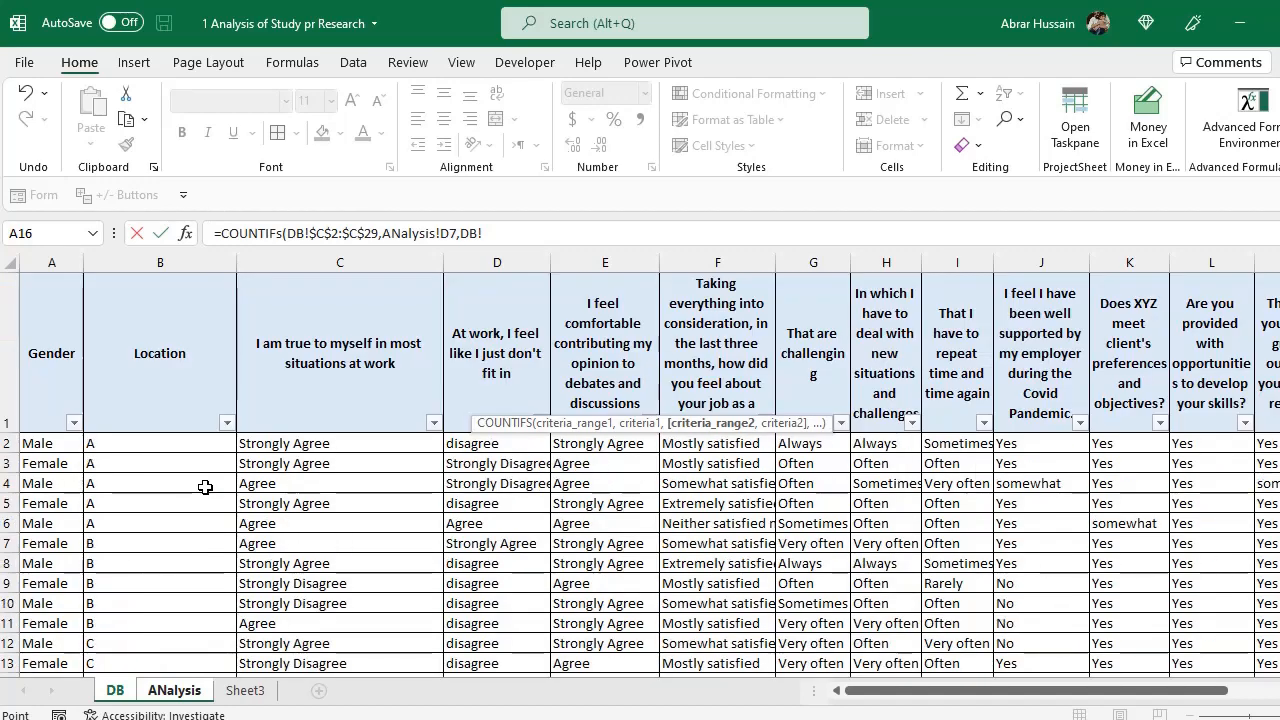
left_click(102, 446)
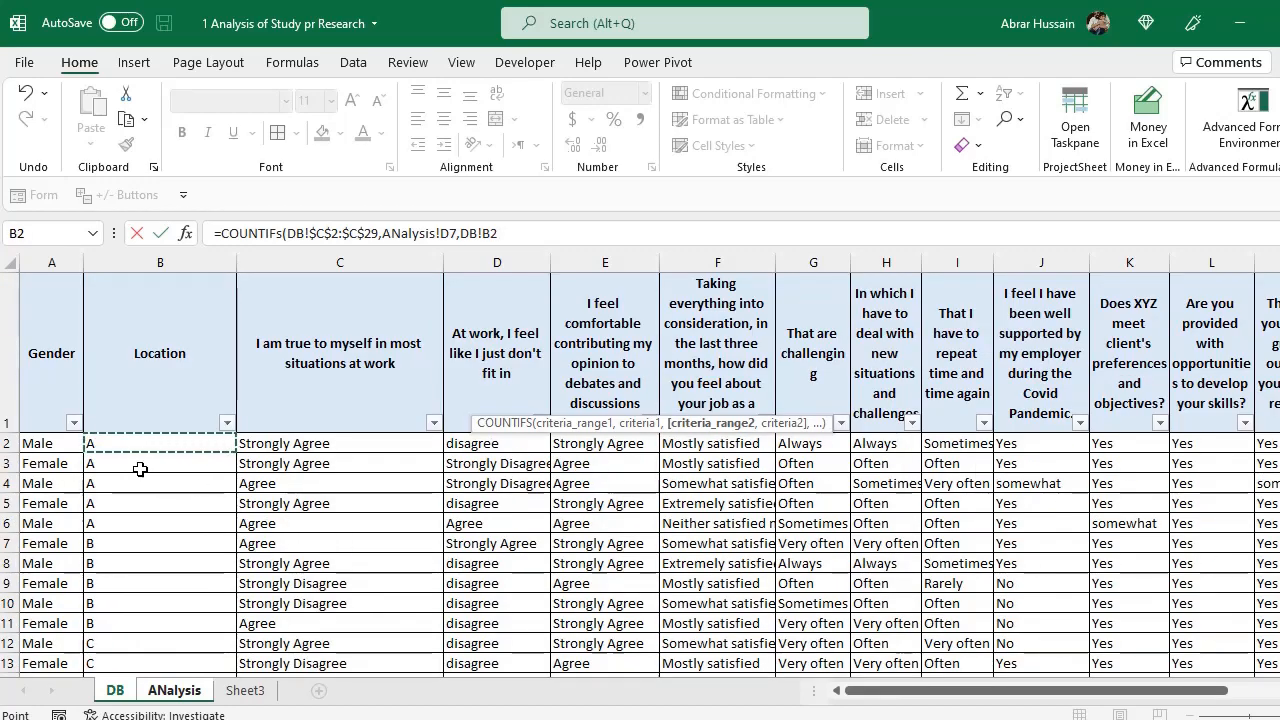
scroll(157, 540, "down", 5)
left_click(133, 542, "shift")
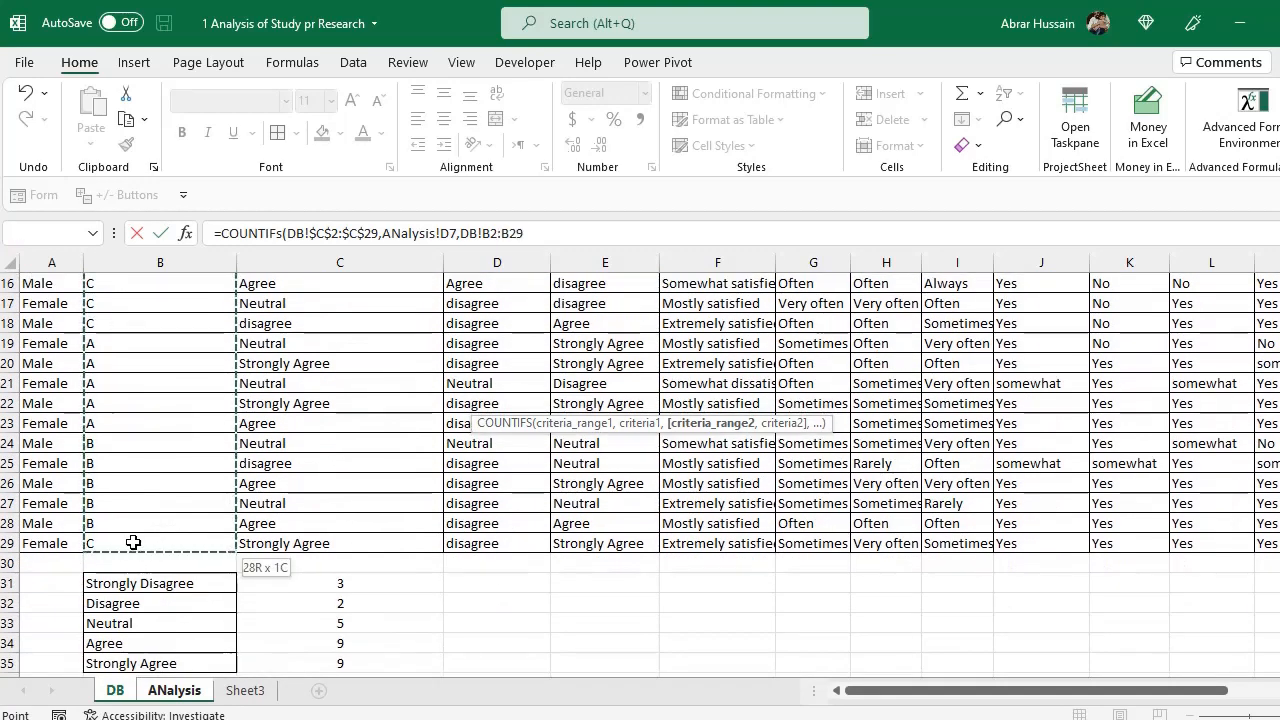
key("F4")
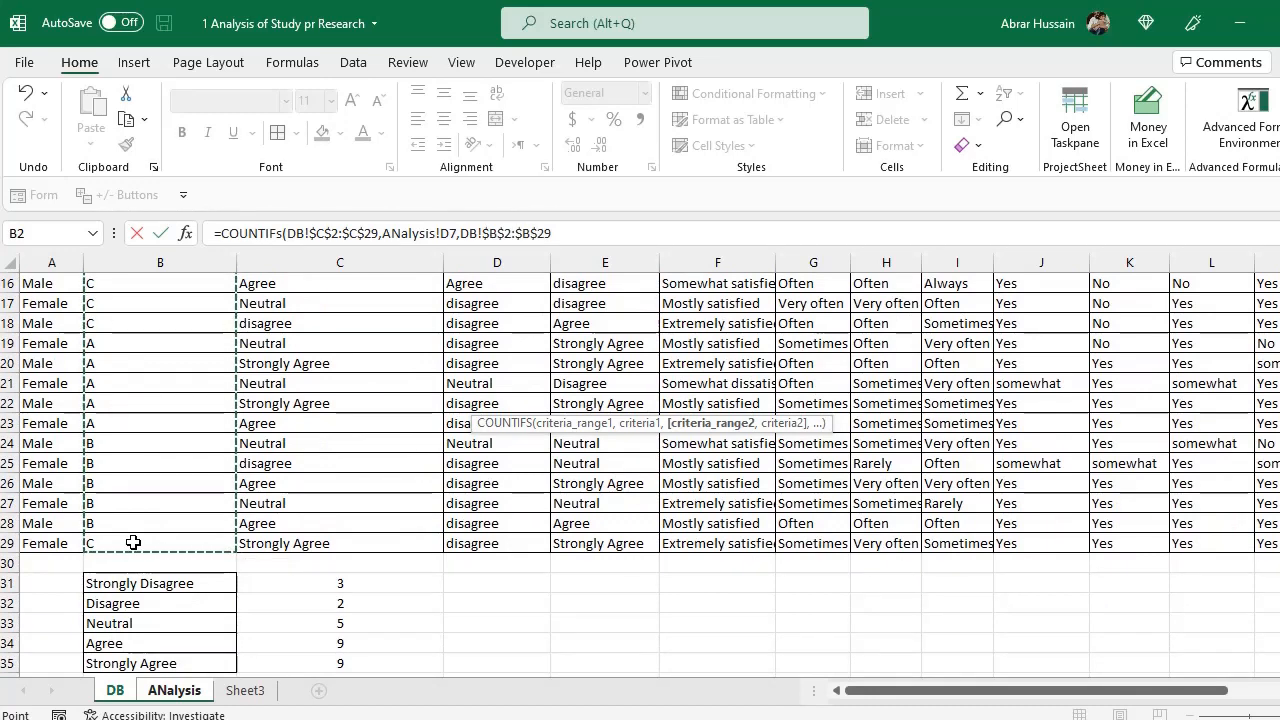
type(",")
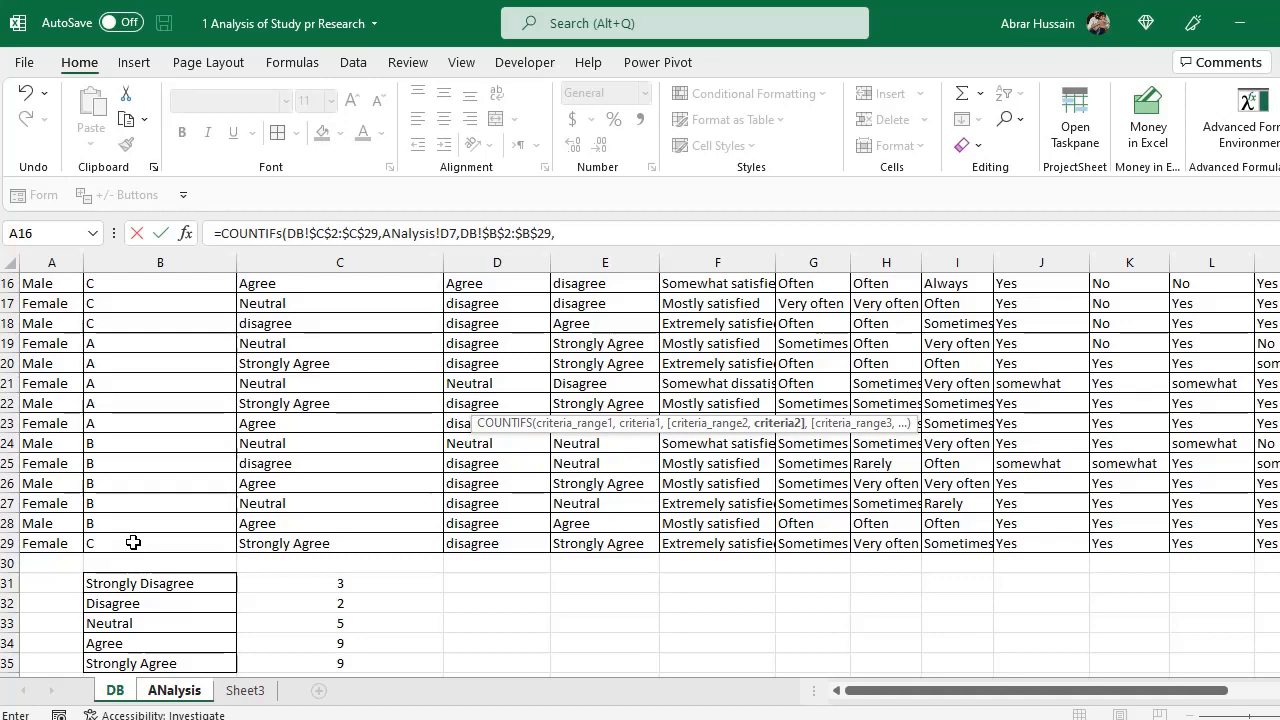
left_click(165, 690)
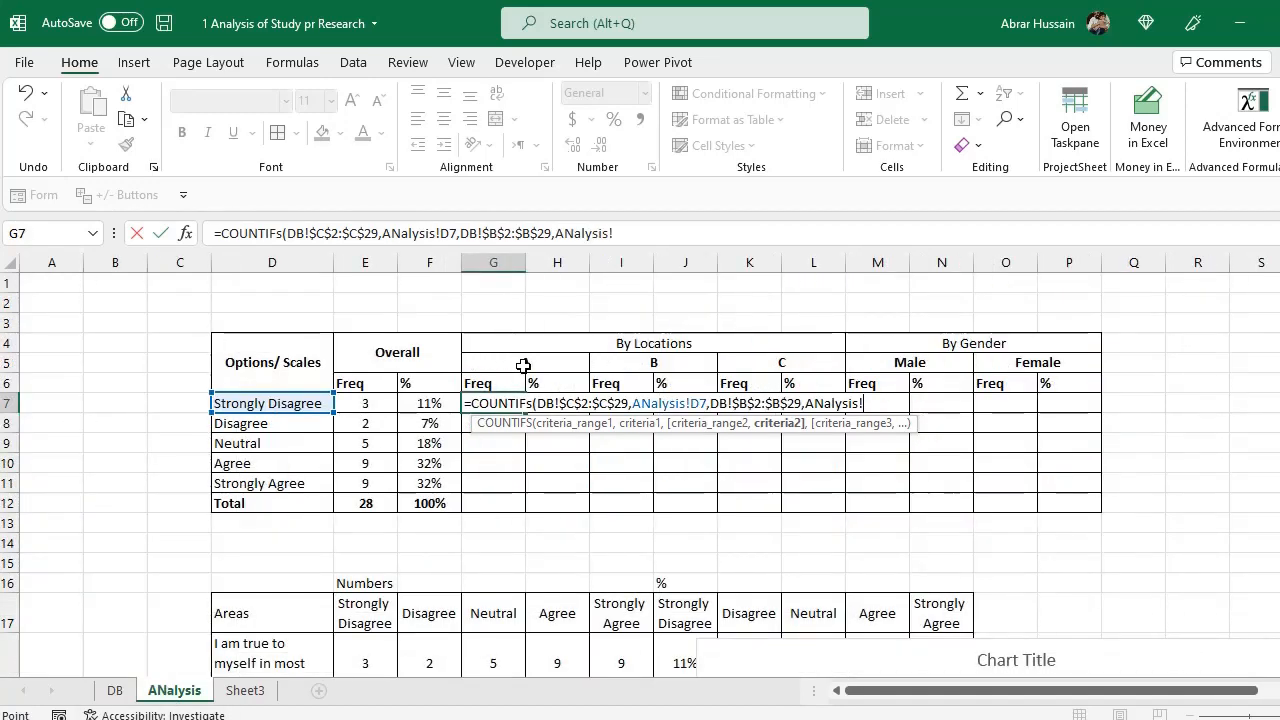
left_click(523, 366)
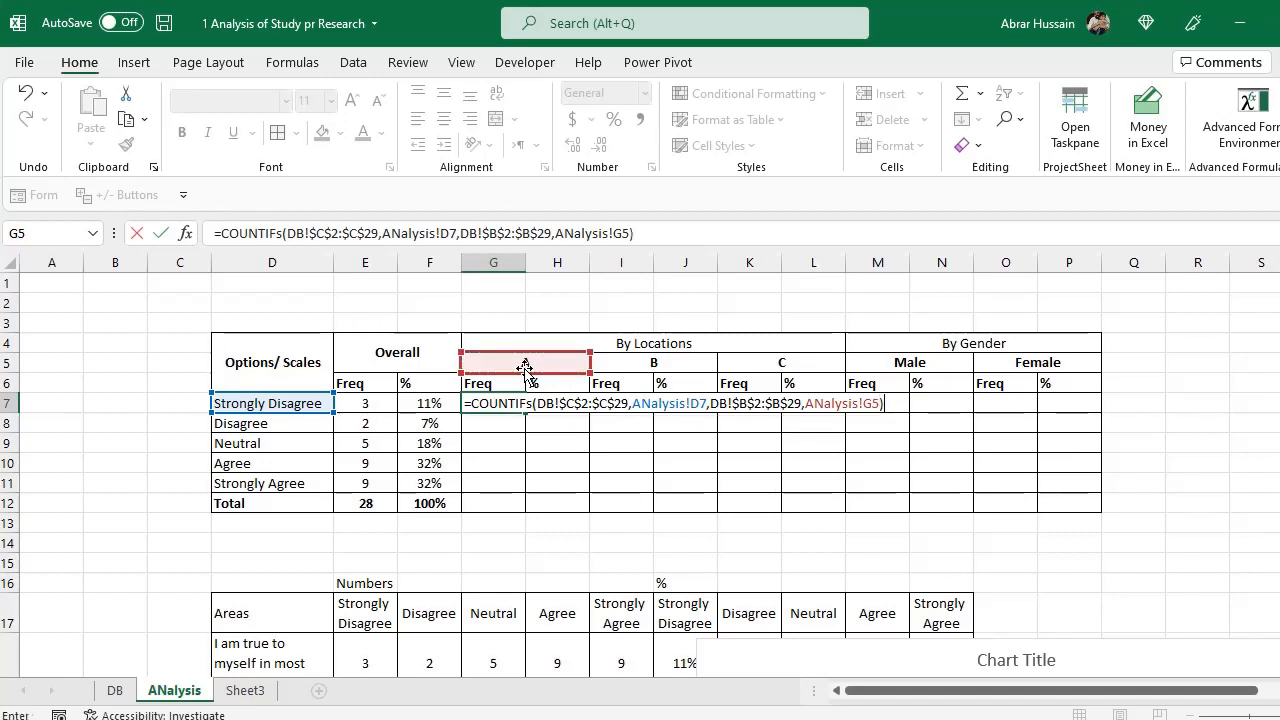
key("ctrl+Return")
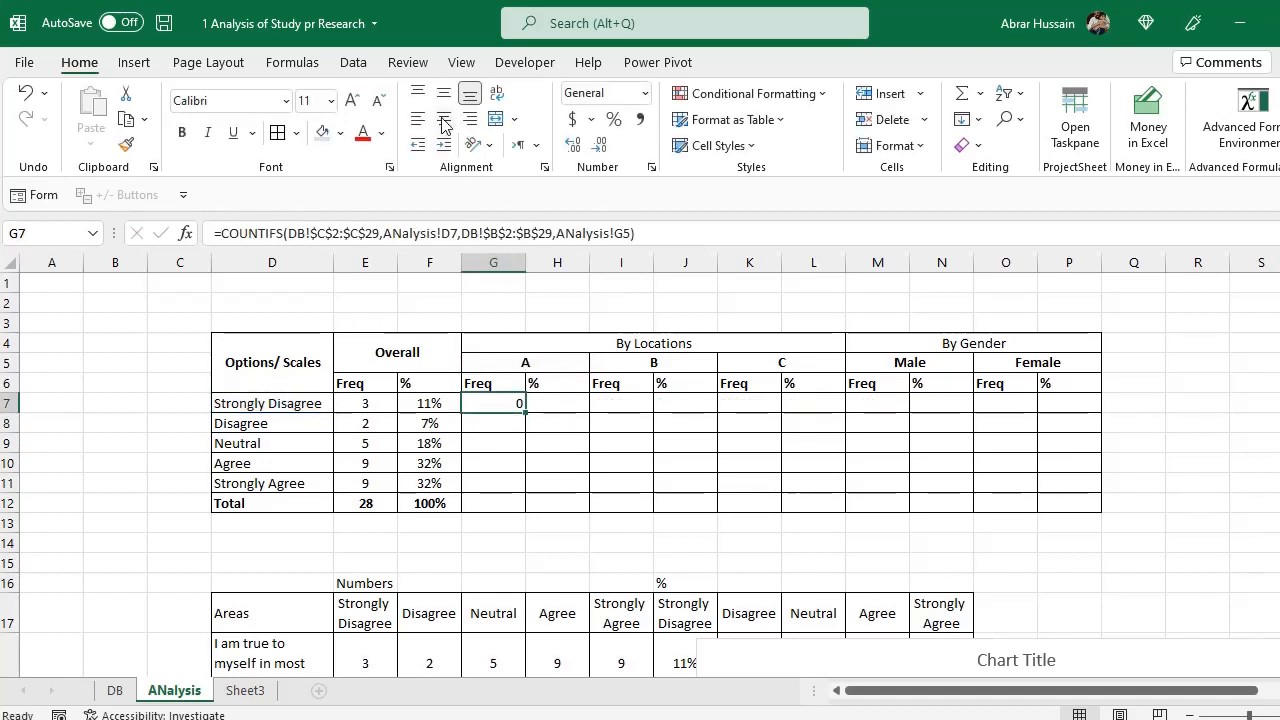
left_click(443, 120)
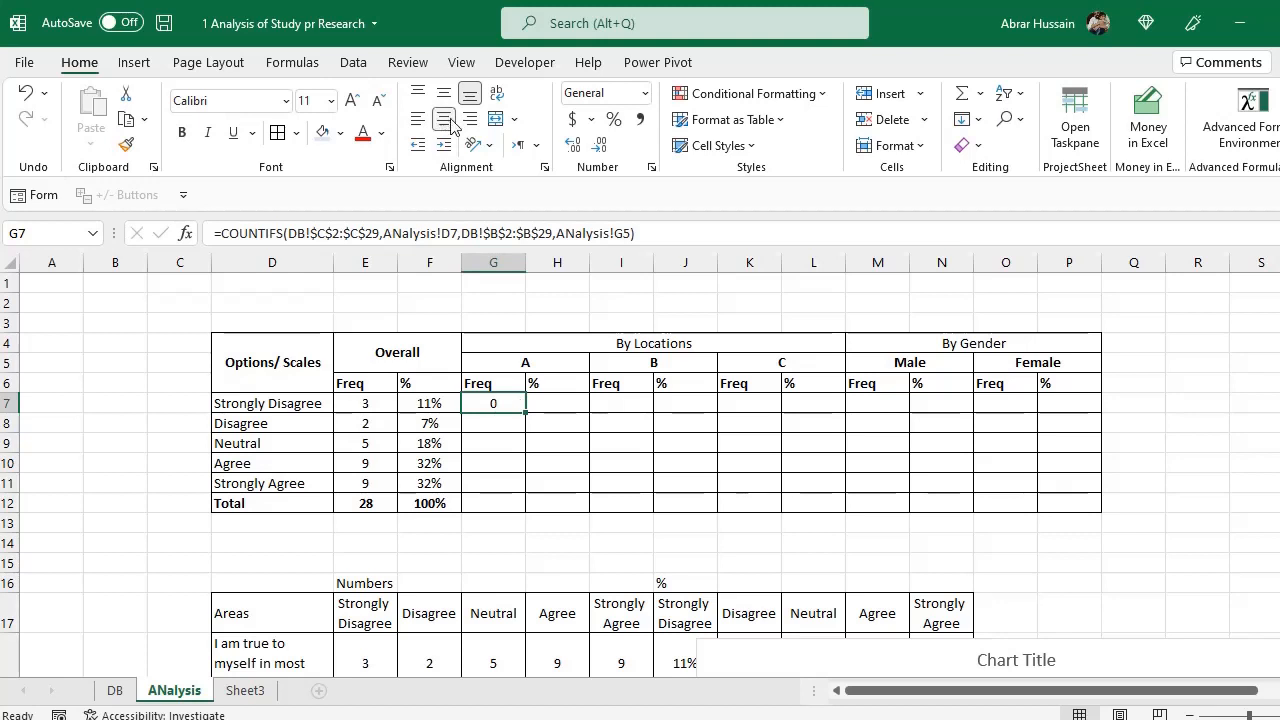
Lock the column of the scale option criterion in the G7 formula as ANalysis!$D7
left_click(522, 358)
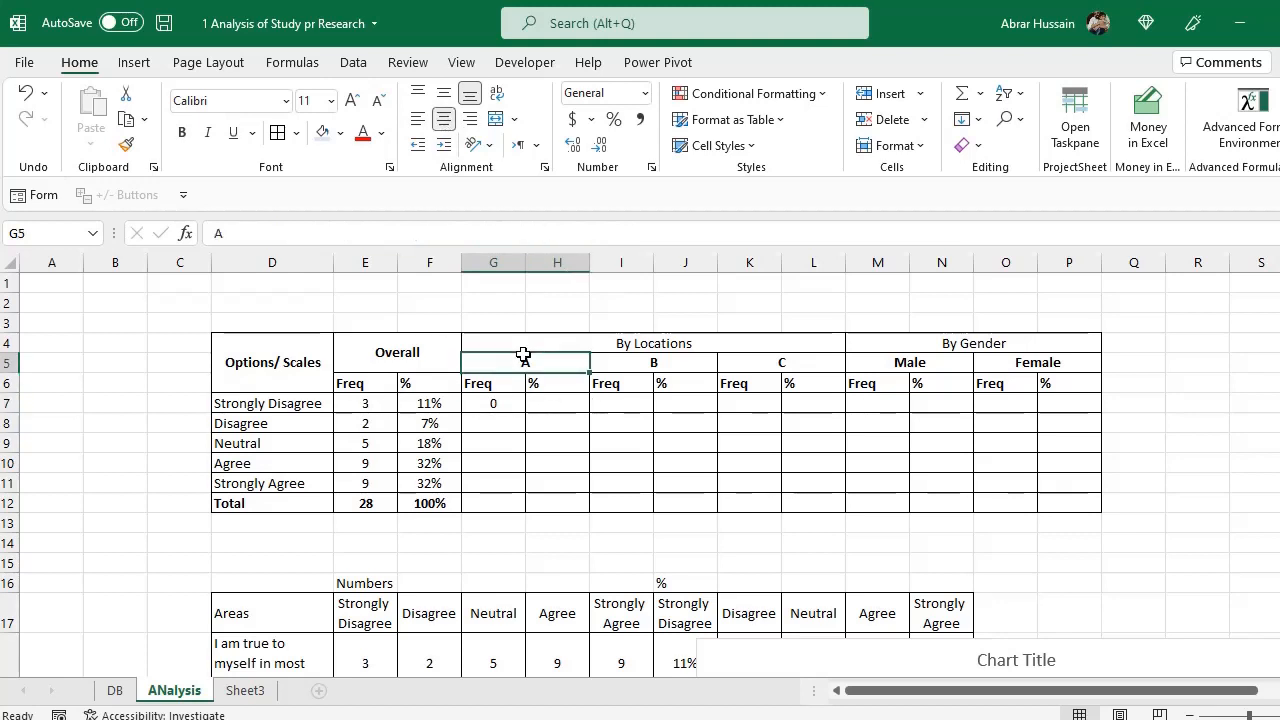
left_click(278, 400)
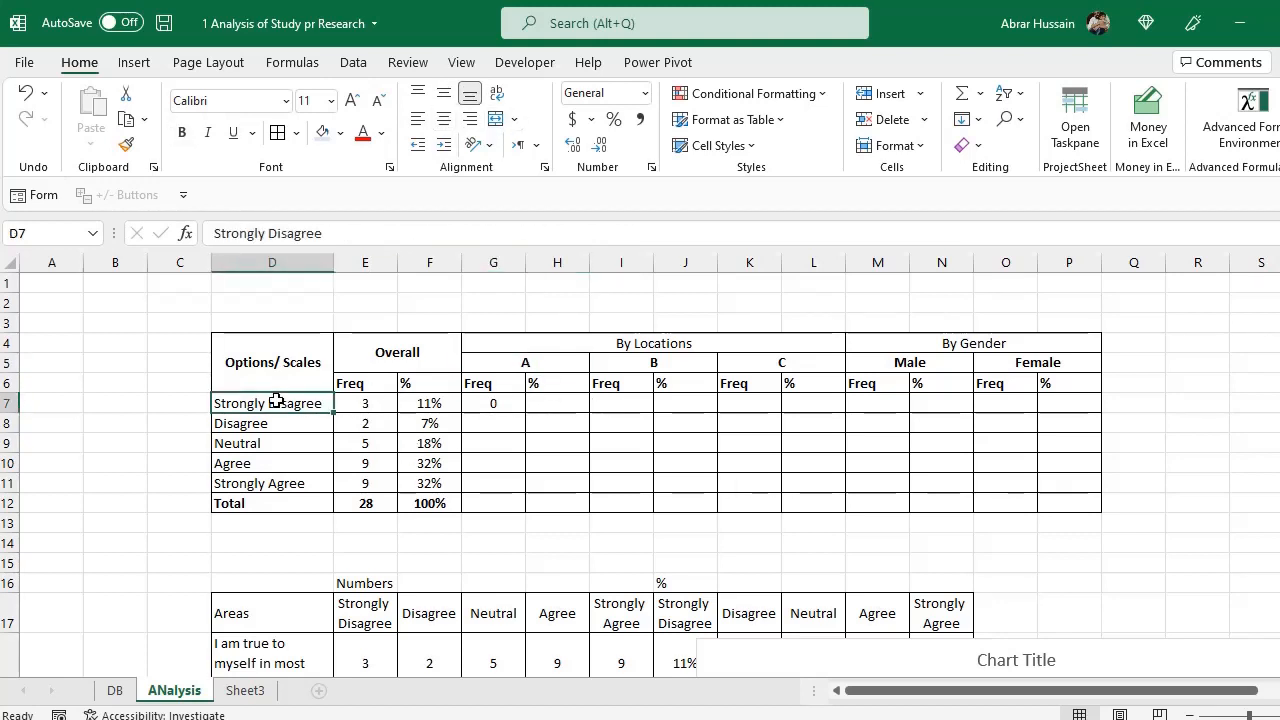
left_click(500, 400)
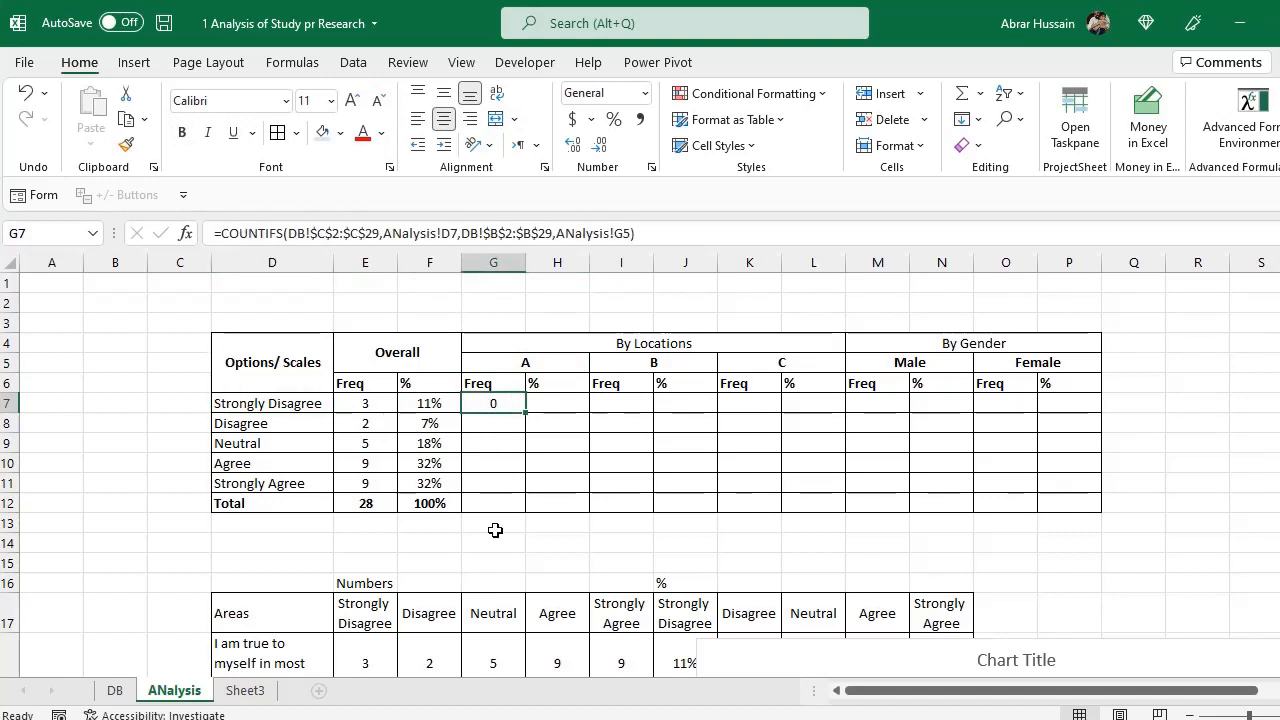
double_click(502, 407)
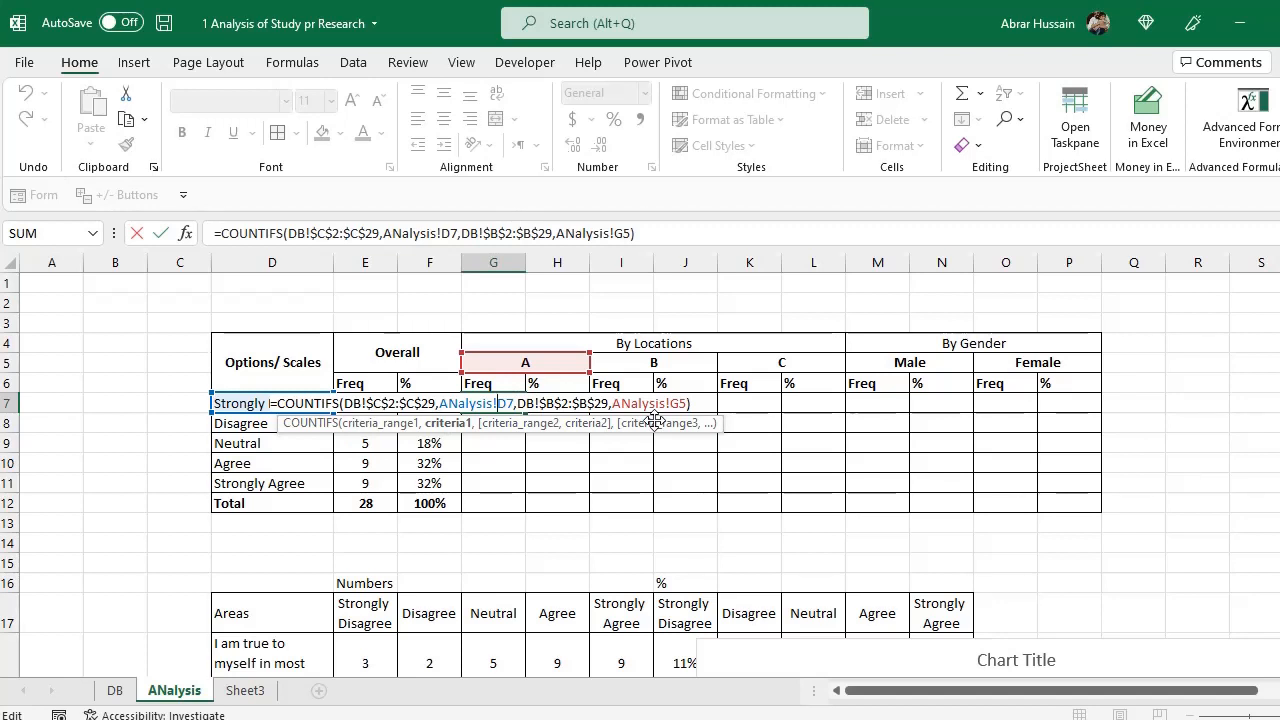
left_click(501, 402)
type("$")
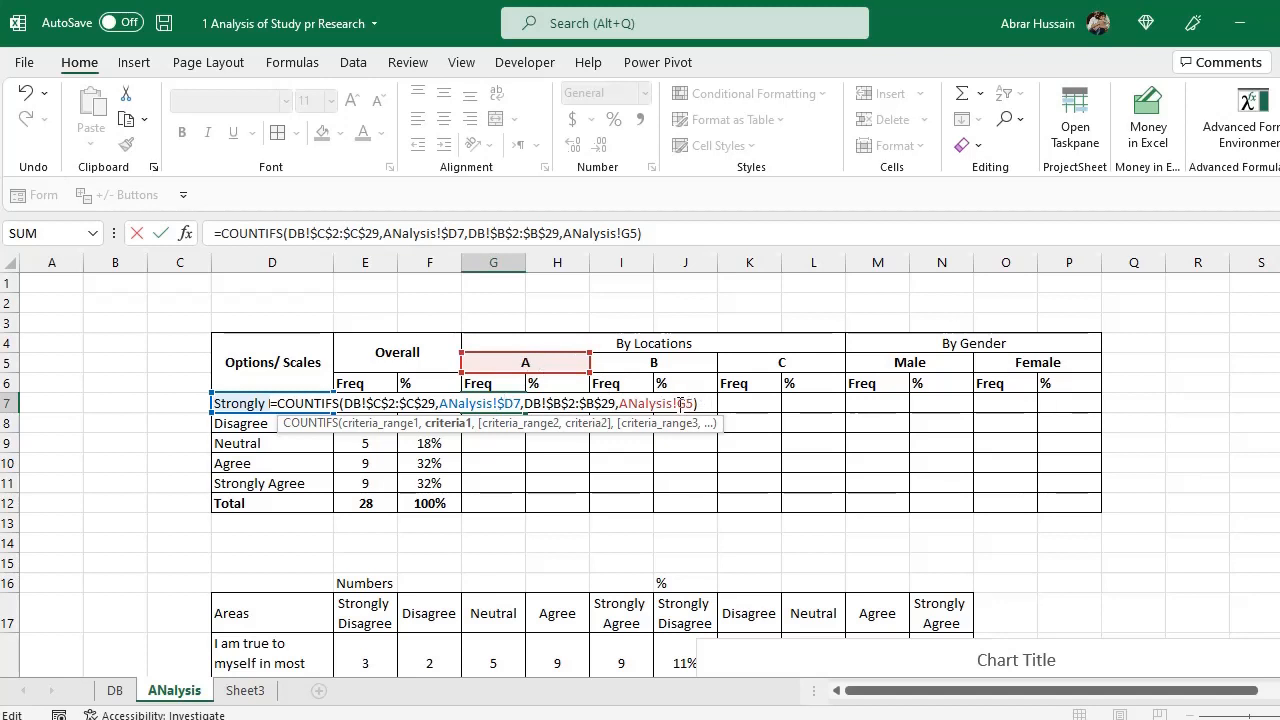
Lock the row of the location header criterion in the G7 formula as ANalysis!G$5 and enter the formula
left_click(678, 403)
left_click_drag(621, 397, 692, 388)
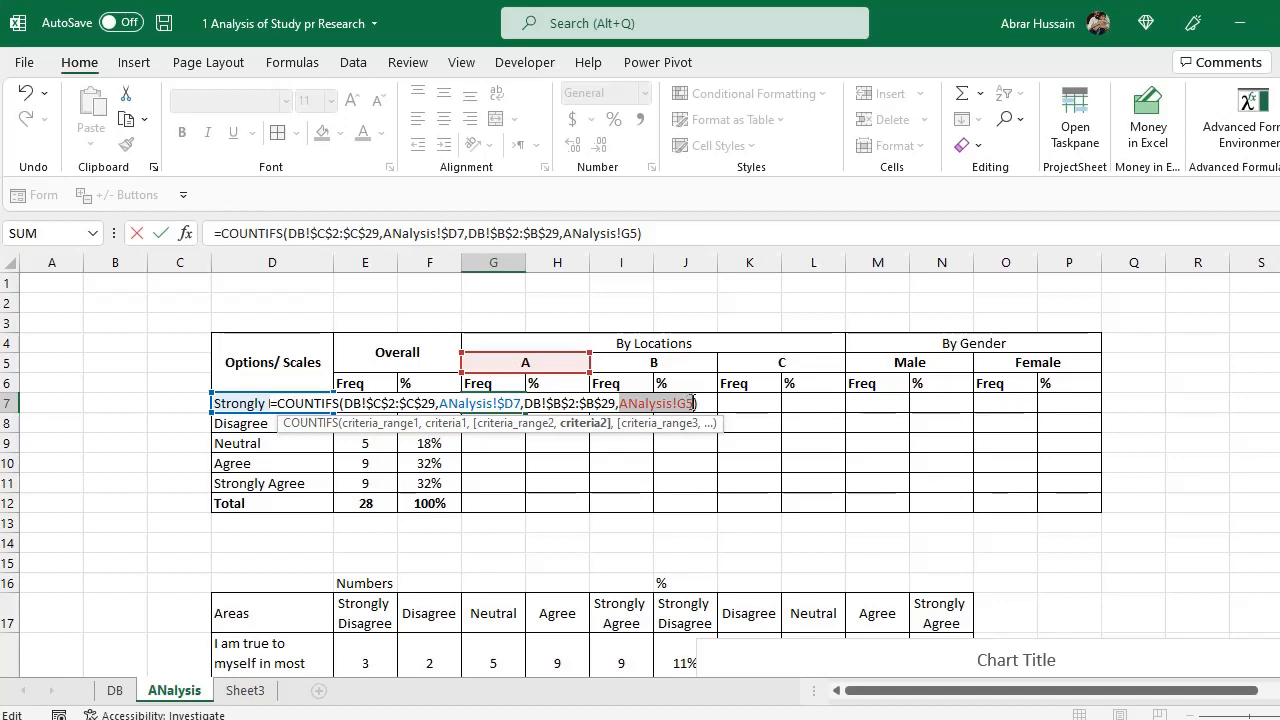
left_click(713, 404)
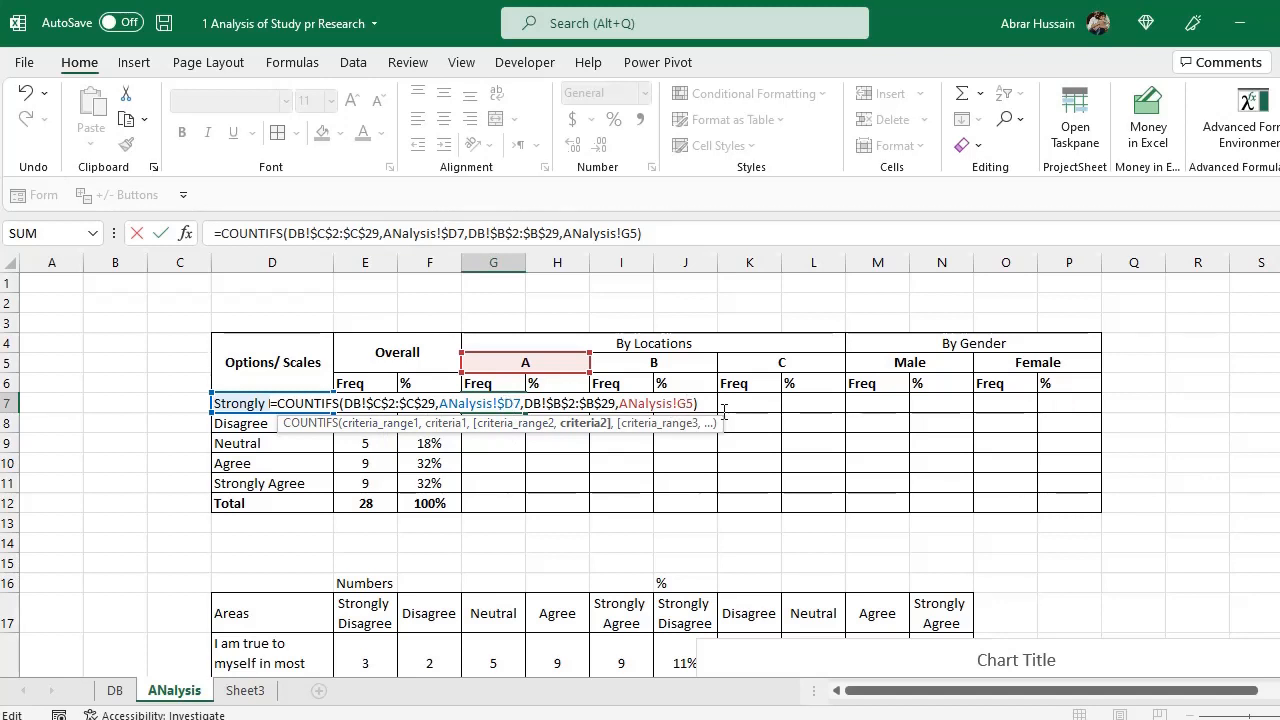
type("$")
key("Return")
key("Up")
key("F2")
key("Escape")
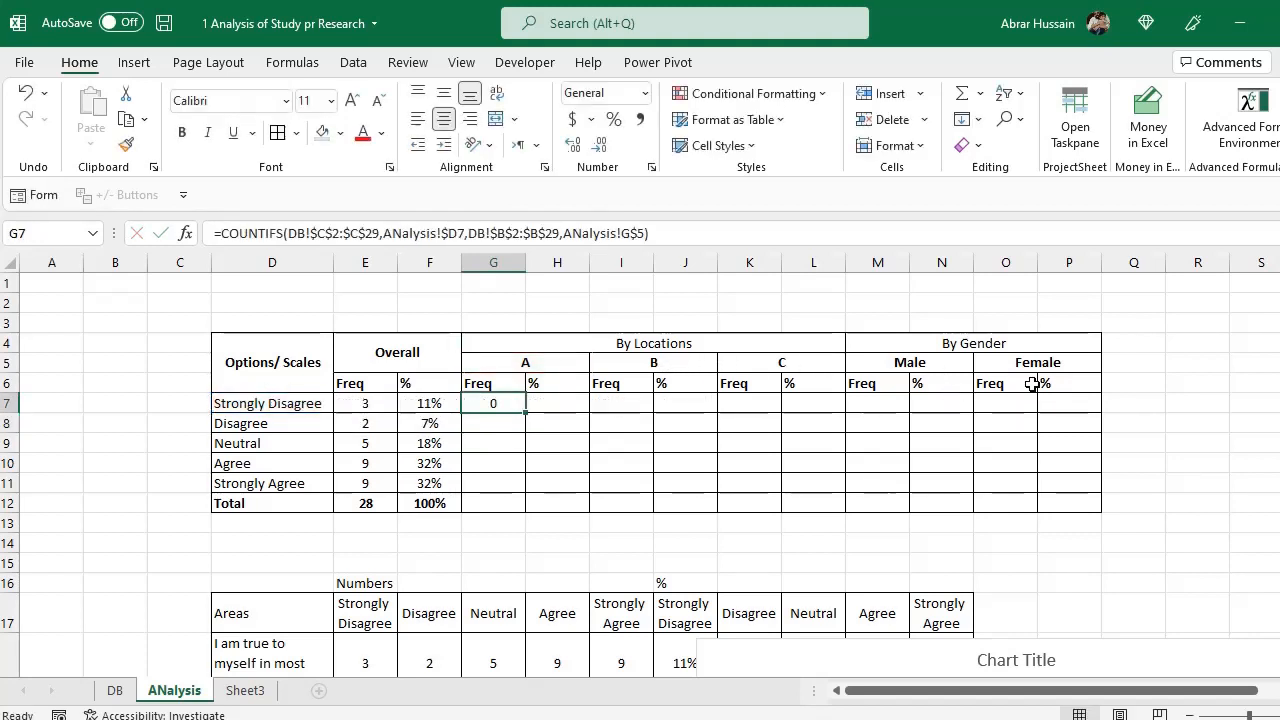
key("F2")
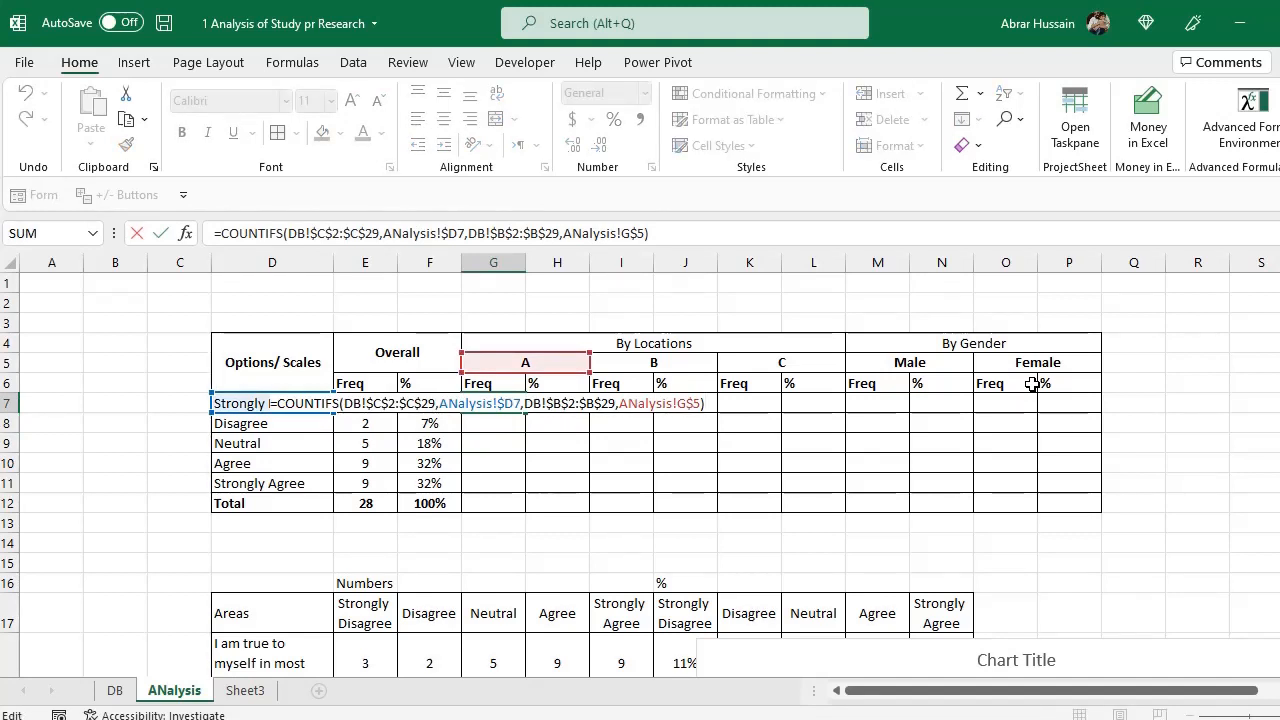
key("Escape")
key("F2")
key("Left")
key("Left")
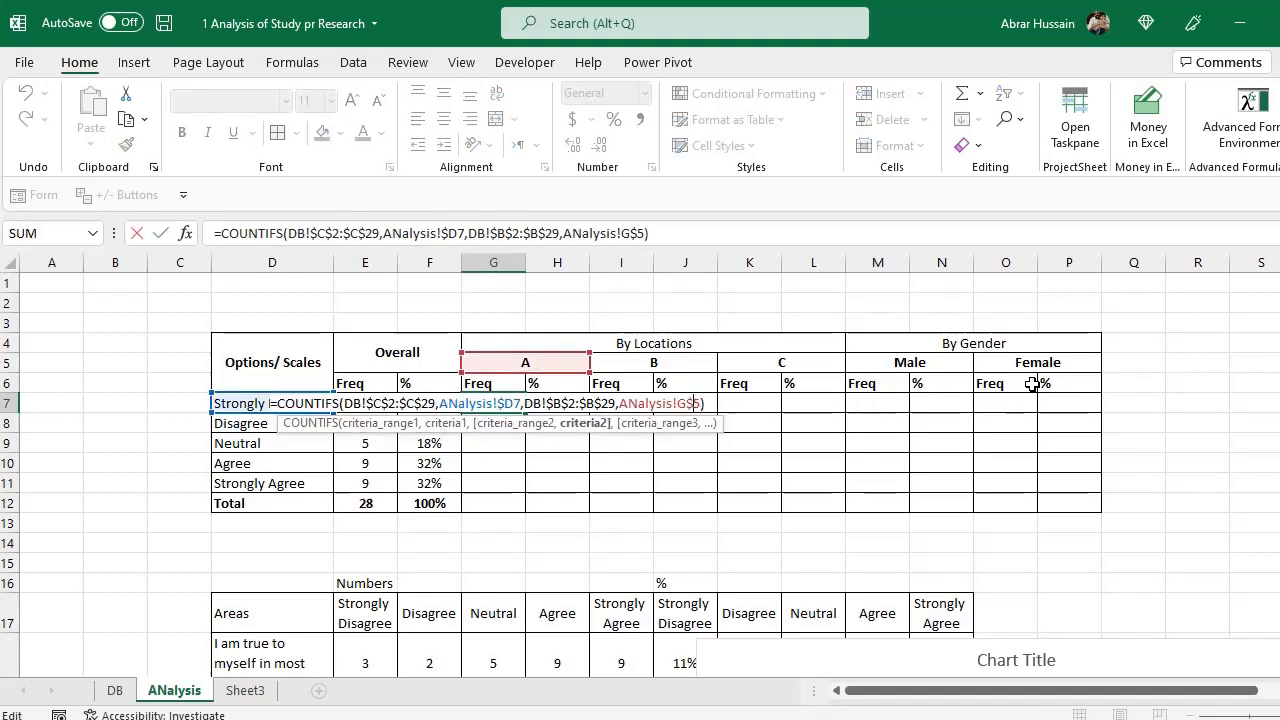
key("Left")
key("ctrl+shift+Right")
key("shift+Right")
key("shift+Right")
key("shift+Right")
key("shift+Right")
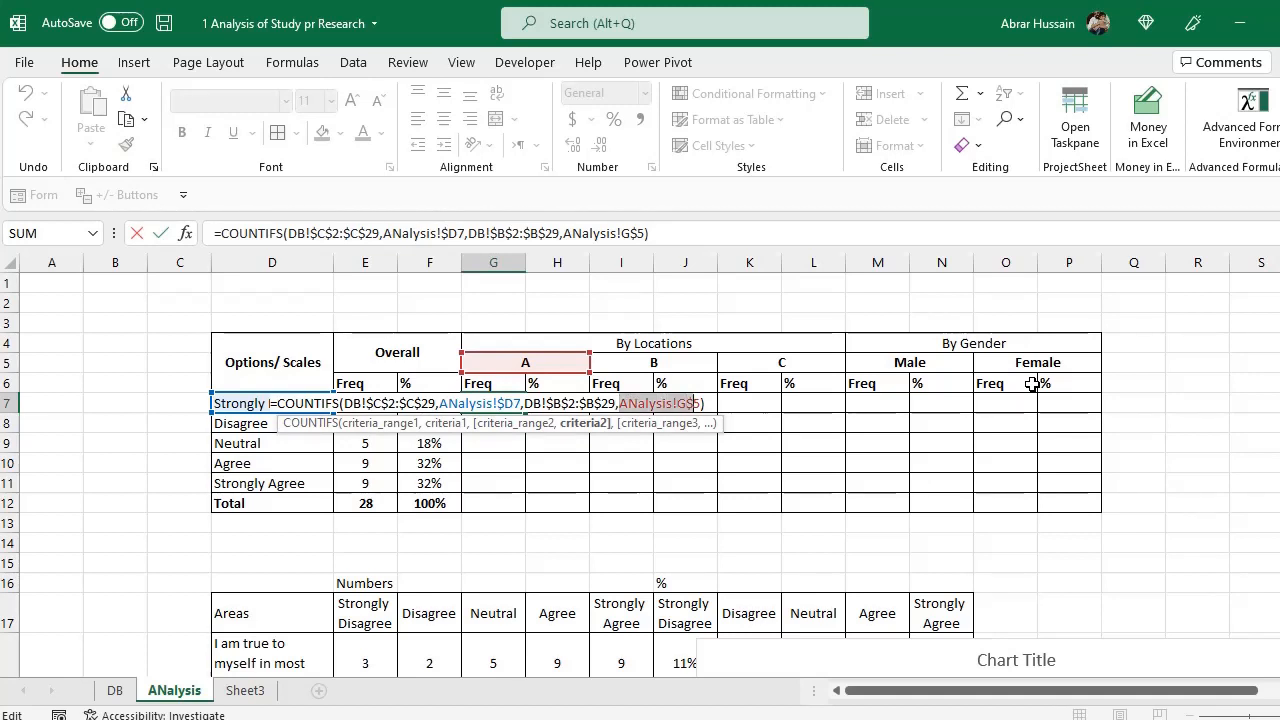
type("\"A\"")
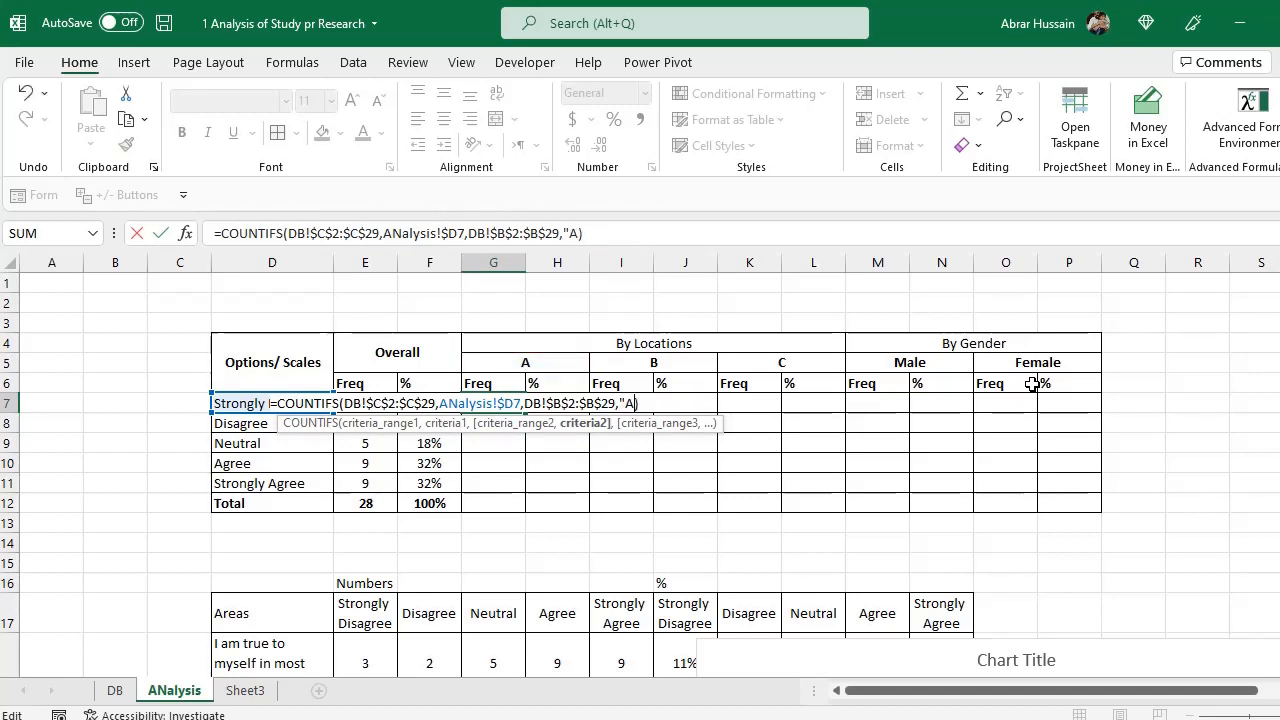
type("\"")
key("Escape")
key("F2")
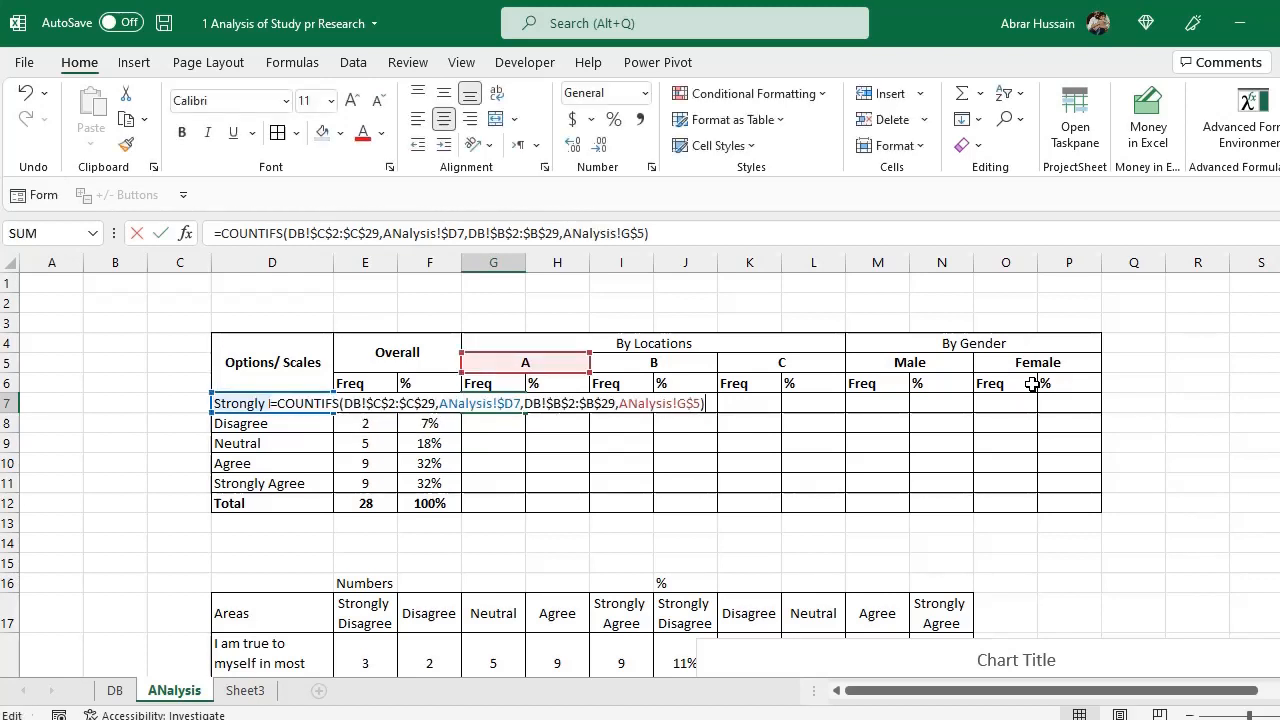
key("Escape")
Copy the COUNTIFS formula from G7 to the Strongly Disagree frequency cells of locations B and C, I7 and K7
key("ctrl+c")
key("Right")
key("Right")
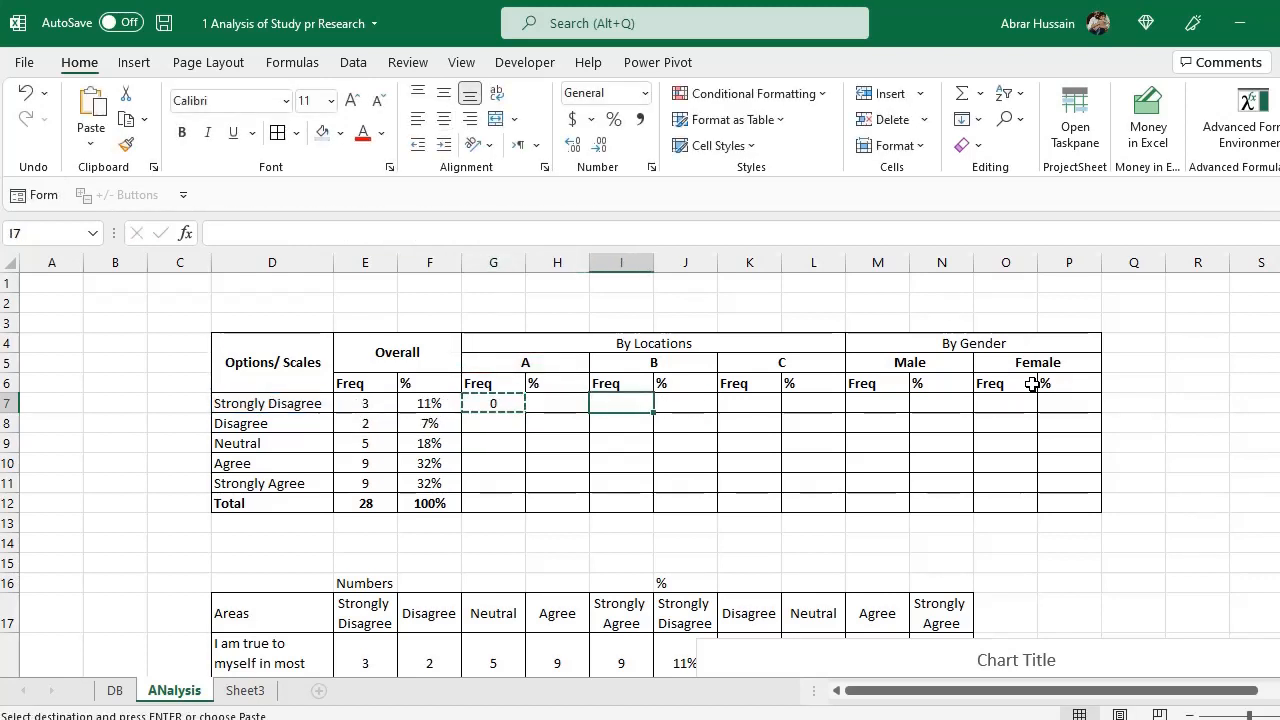
key("ctrl+v")
key("F2")
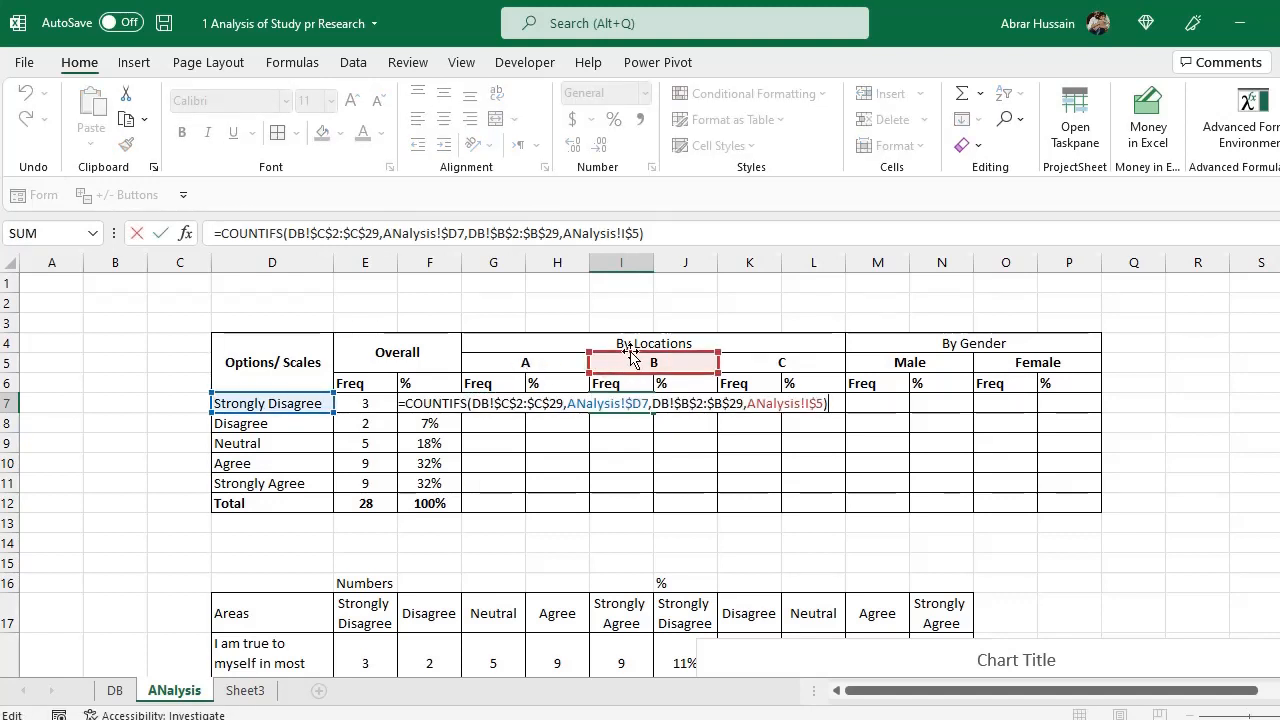
left_click_drag(631, 355, 655, 366)
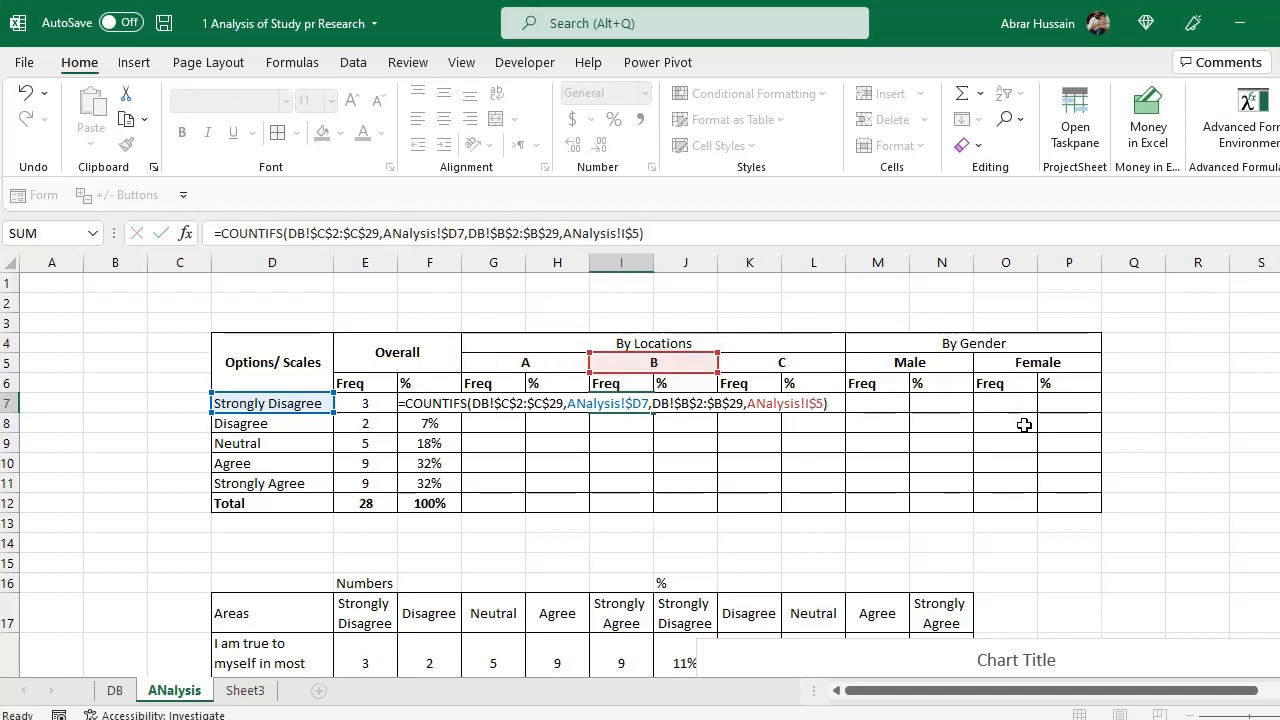
key("ctrl+Return")
key("ctrl+c")
key("Right")
key("Right")
key("ctrl+v")
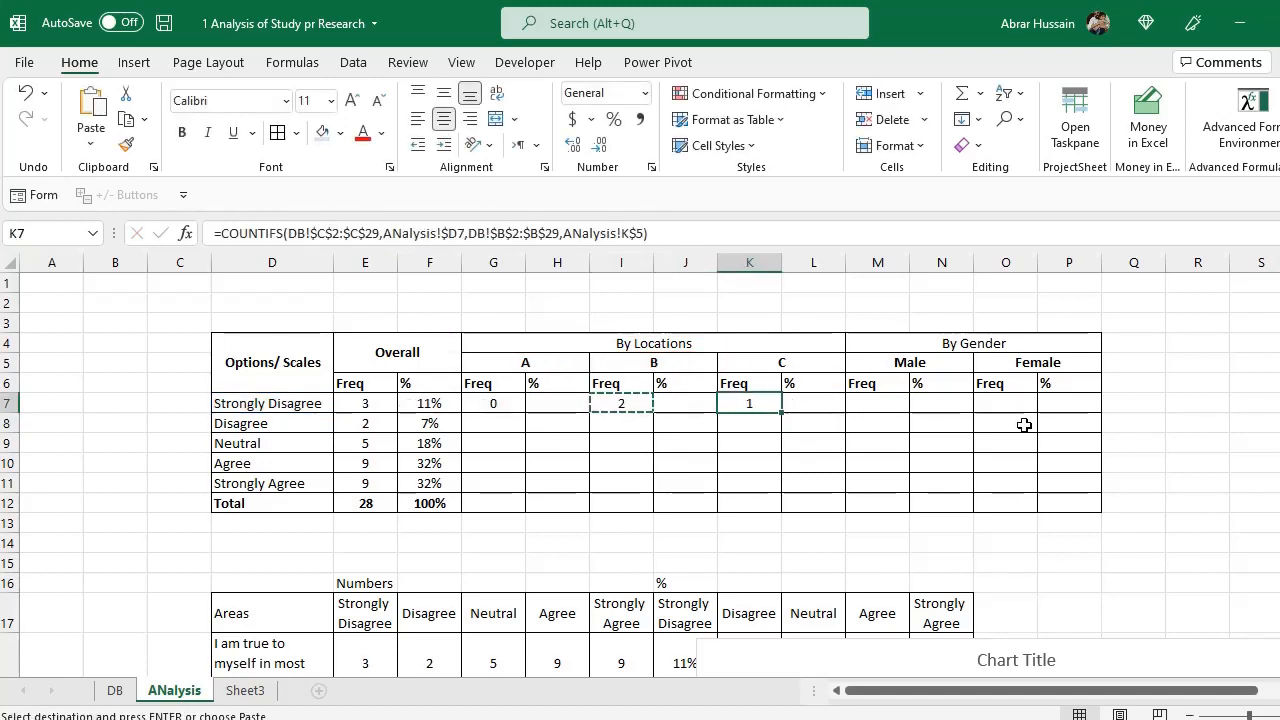
Review the criteria references of the row 7 frequency formulas in K7, I7, G7 and E7 against their column headers
key("F2")
key("Escape")
key("Left")
key("Left")
key("F2")
key("Escape")
key("Left")
key("Left")
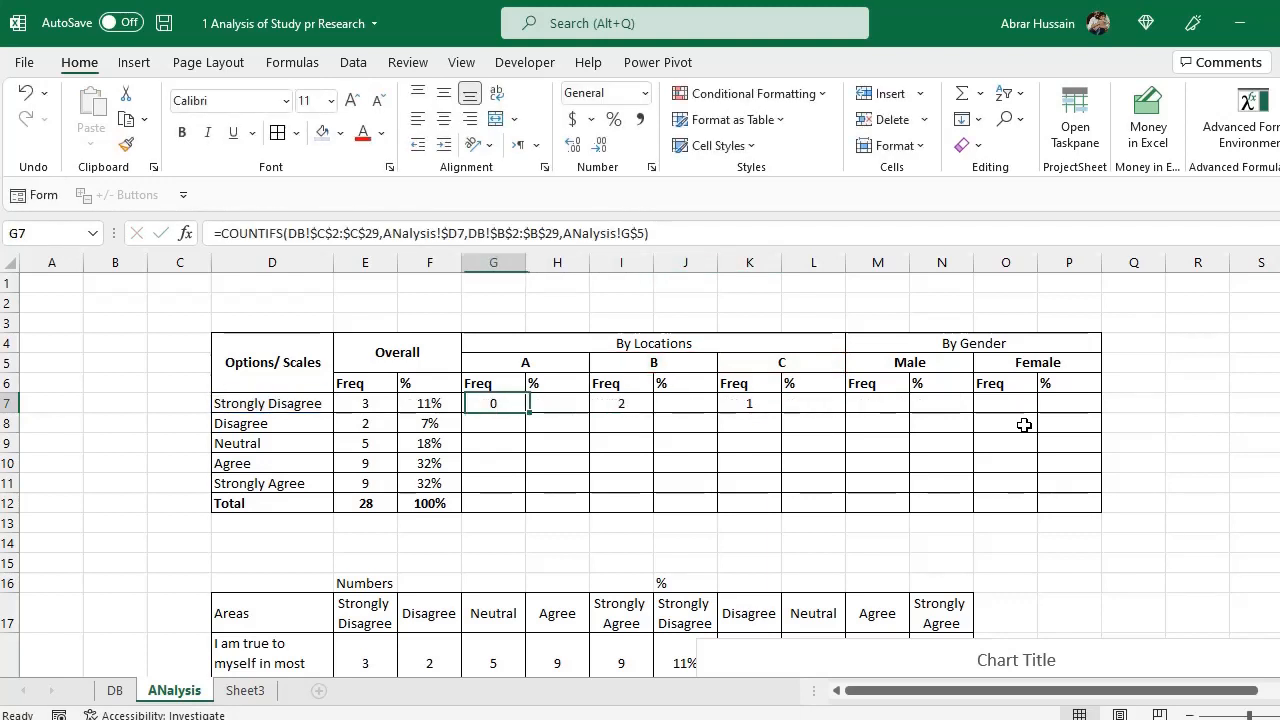
key("F2")
key("Escape")
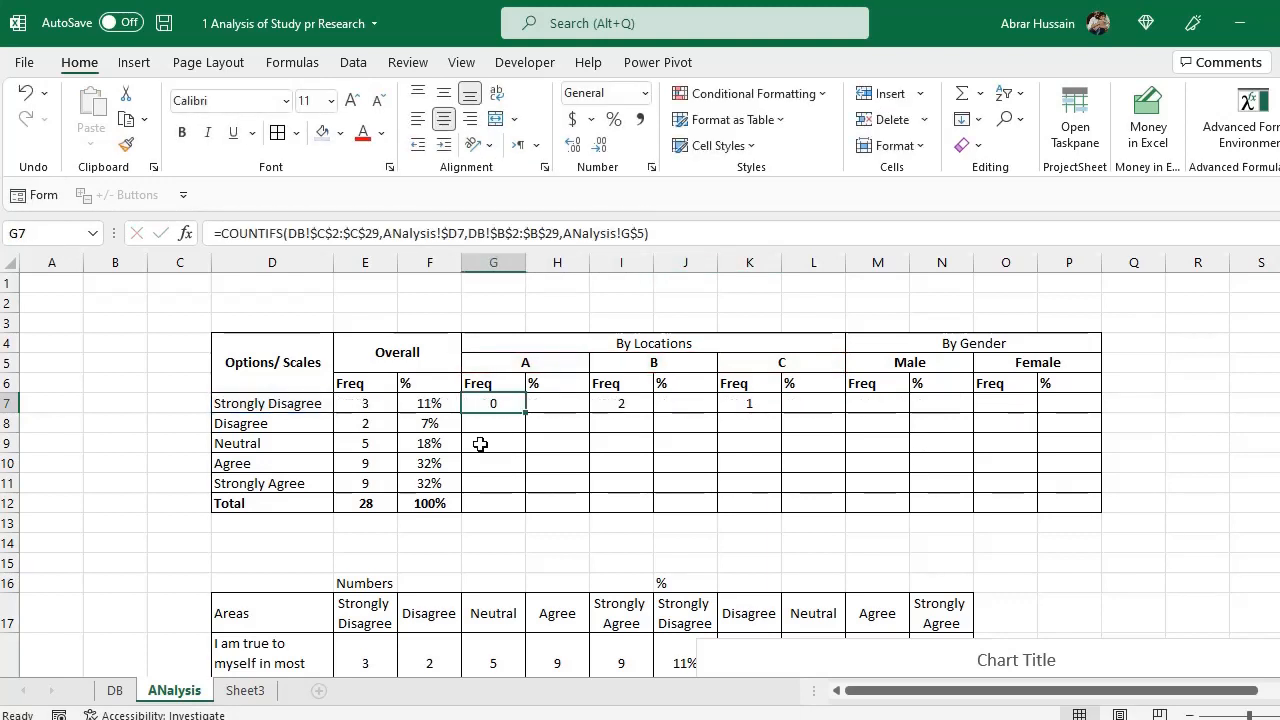
left_click(375, 405)
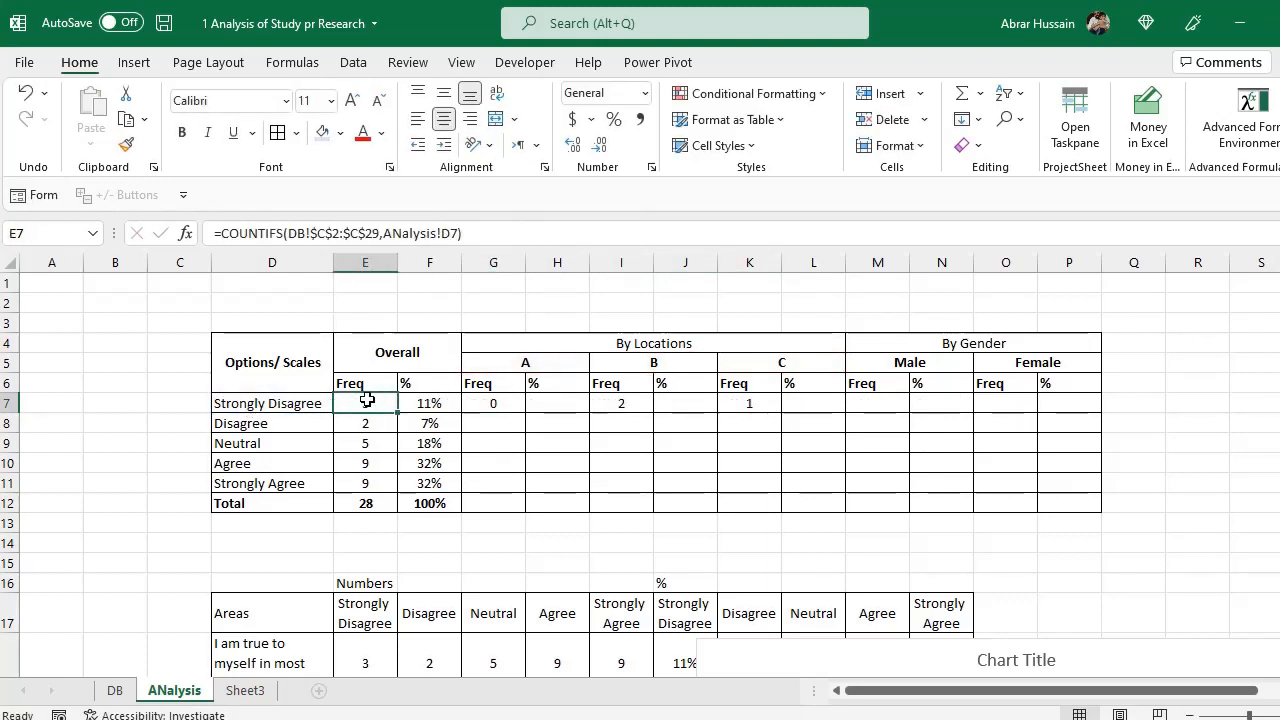
left_click(494, 405)
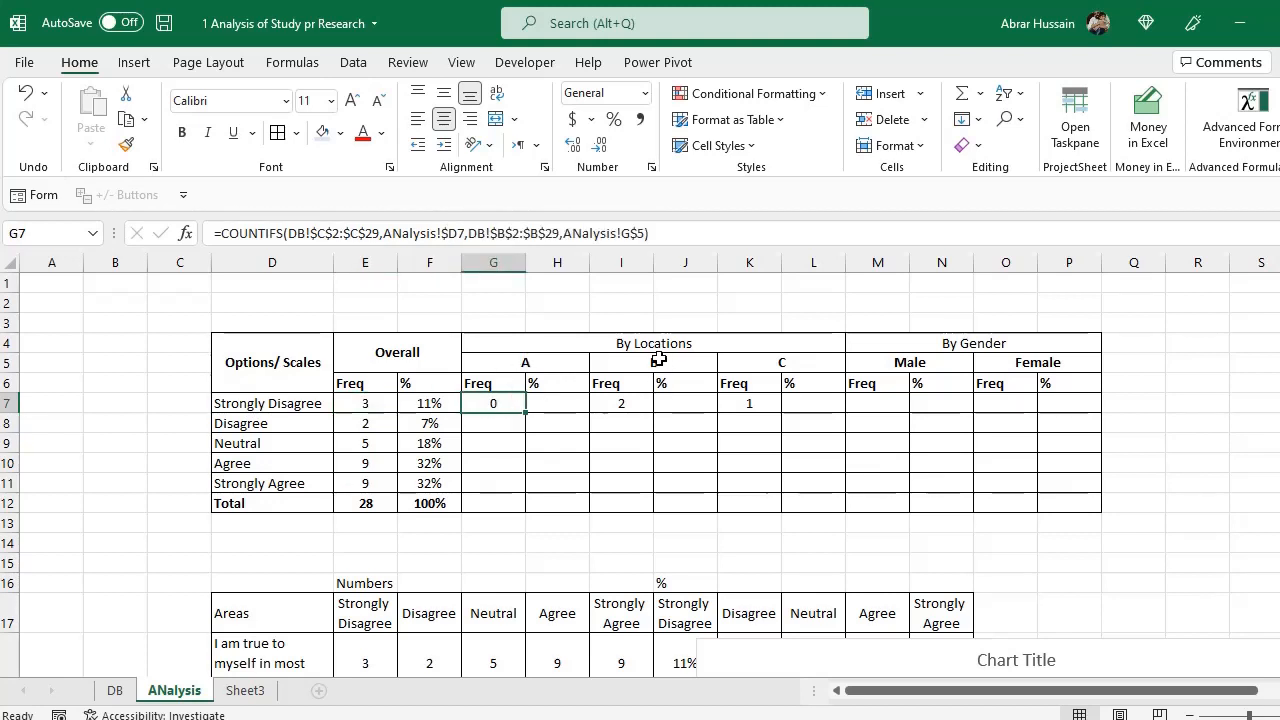
left_click(643, 402)
left_click(777, 363)
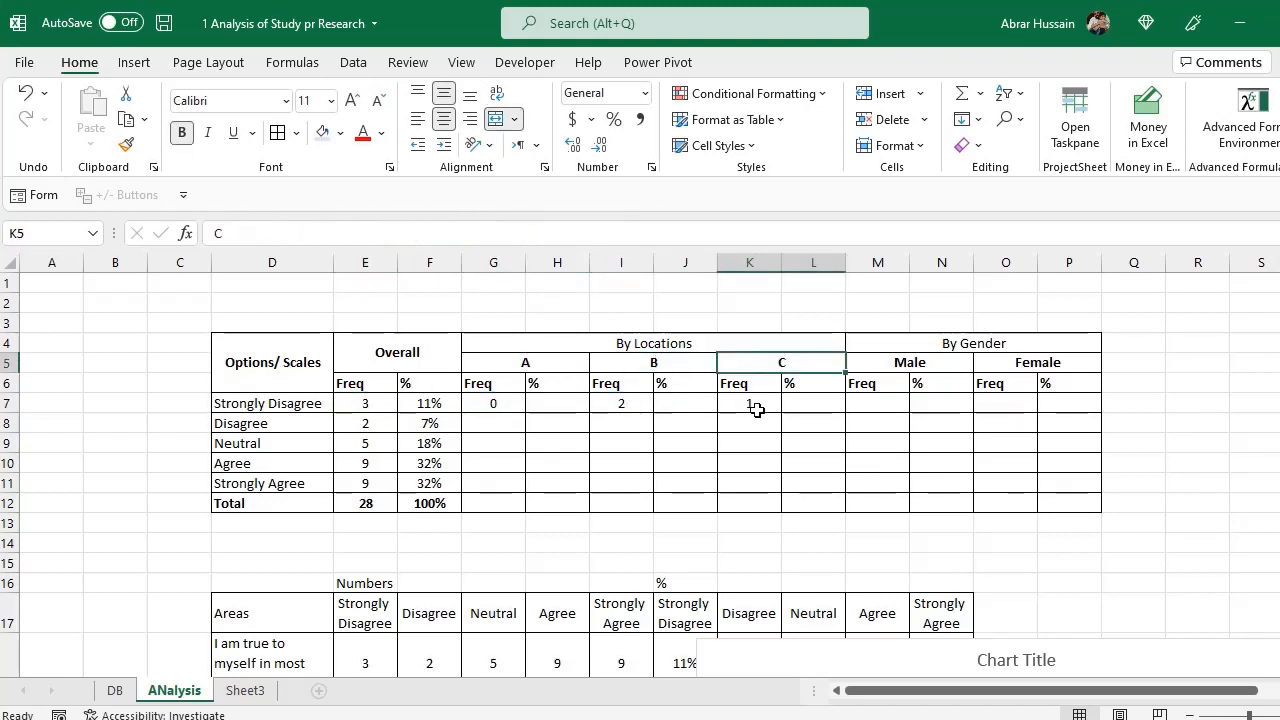
left_click(755, 405)
Copy the location A COUNTIFS formula from G7 down to the remaining scale options in G8:G11
left_click(493, 405)
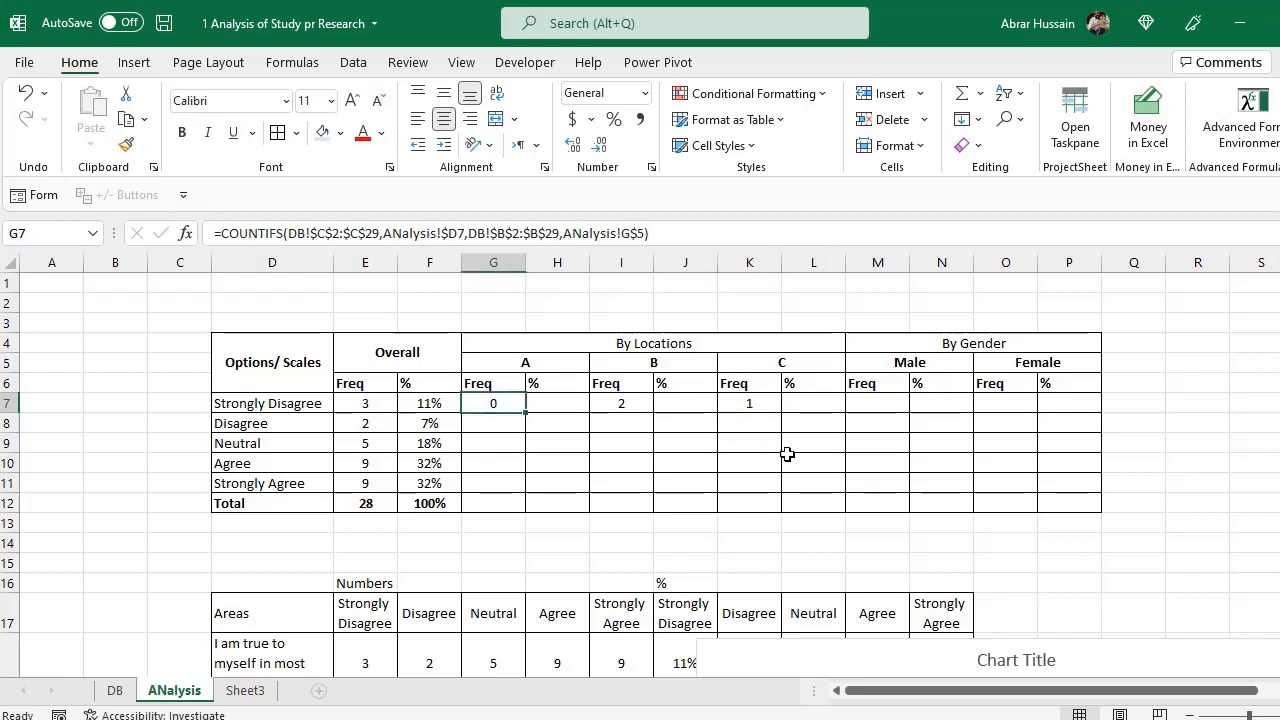
key("ctrl+c")
left_click(494, 506, "shift")
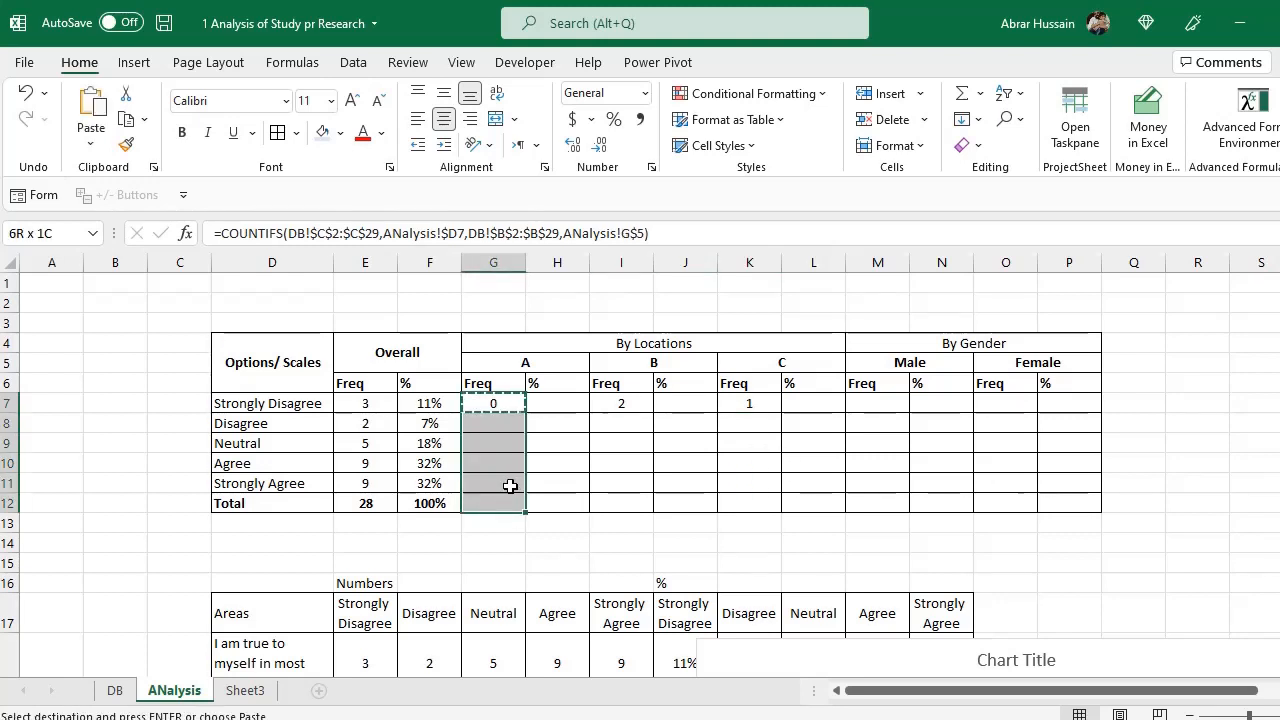
left_click(510, 486, "shift")
key("ctrl+v")
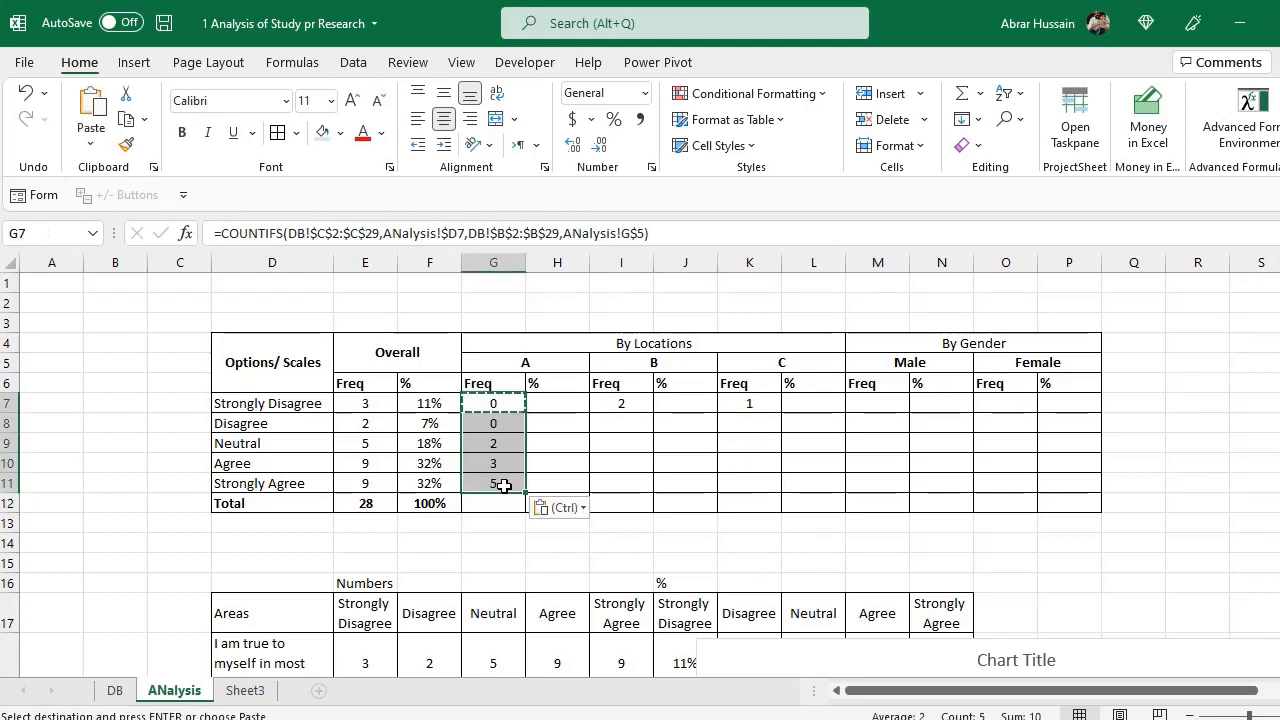
Copy the overall frequency total formula from E12 to the location A total in G12
left_click(362, 500)
key("ctrl+c")
key("Right")
key("Right")
key("ctrl+v")
key("Right")
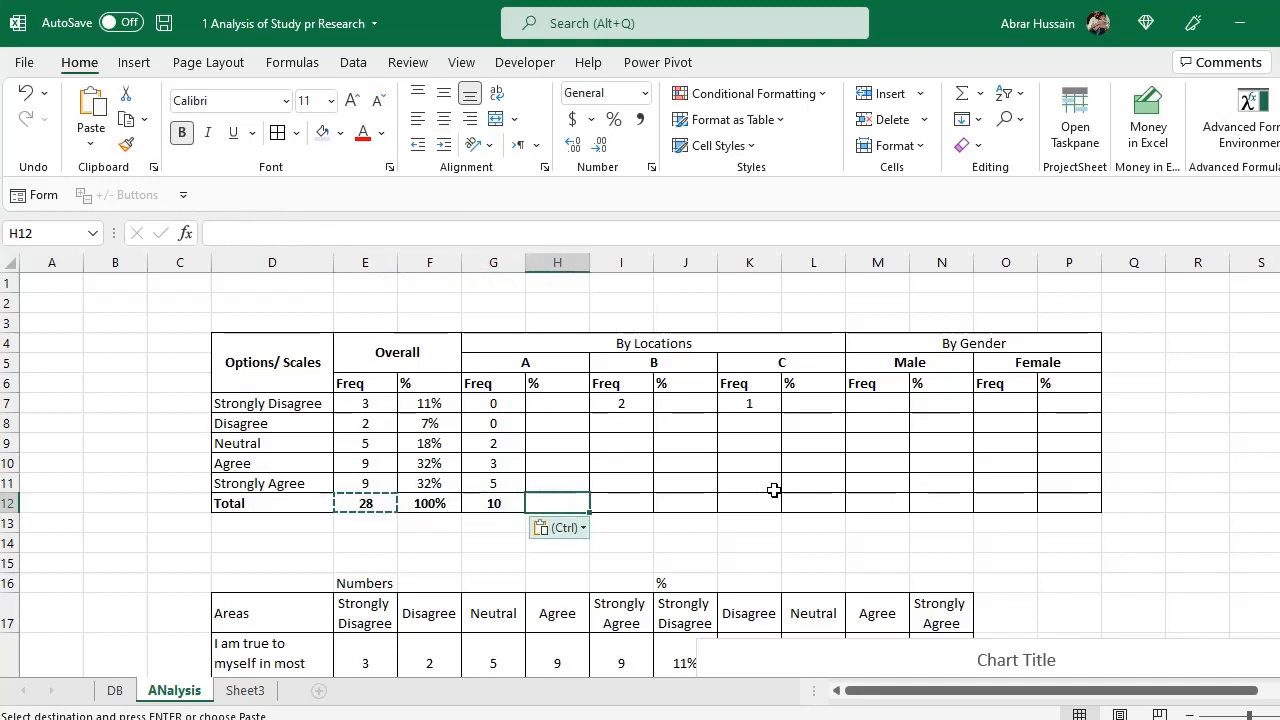
key("ctrl")
key("Escape")
Copy the overall frequency and percentage totals in E12:F12 to the Total row of locations A and B, G12:H12 and I12:J12
key("Left")
key("Left")
key("Left")
key("shift+Right")
key("ctrl+c")
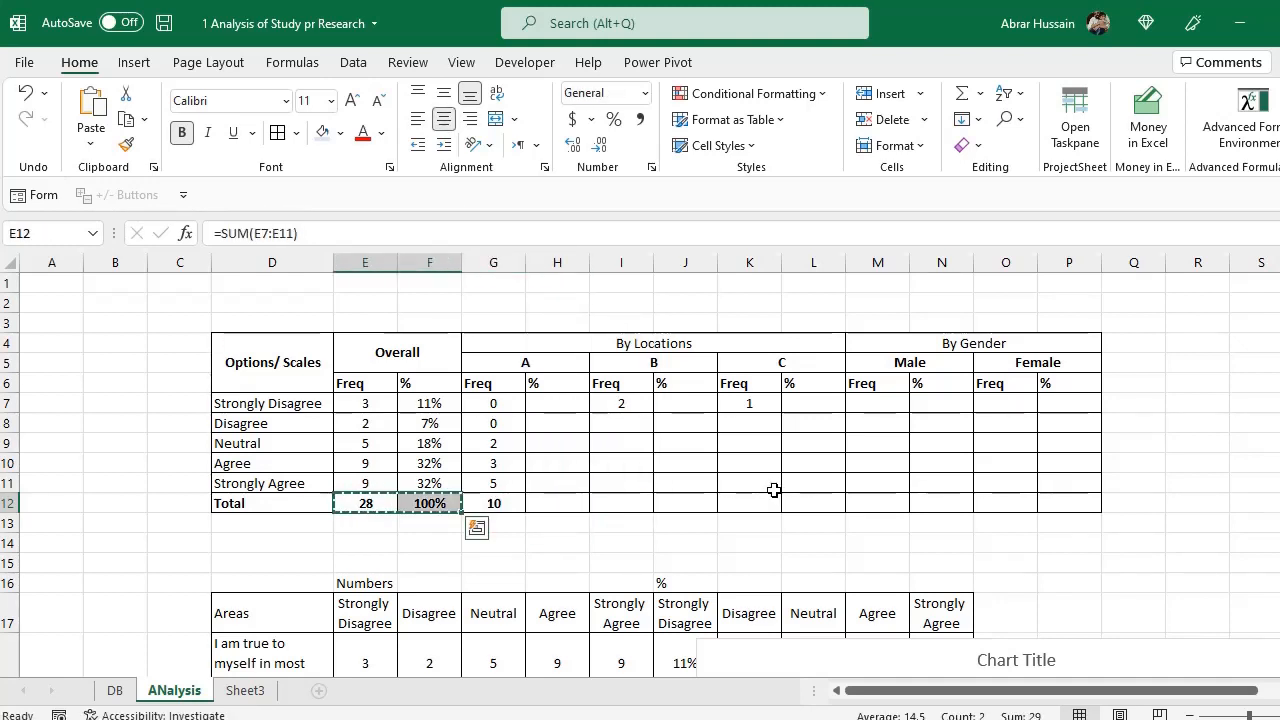
key("Right")
key("Right")
key("ctrl+v")
key("Right")
key("Right")
key("ctrl+v")
key("Right")
key("Right")
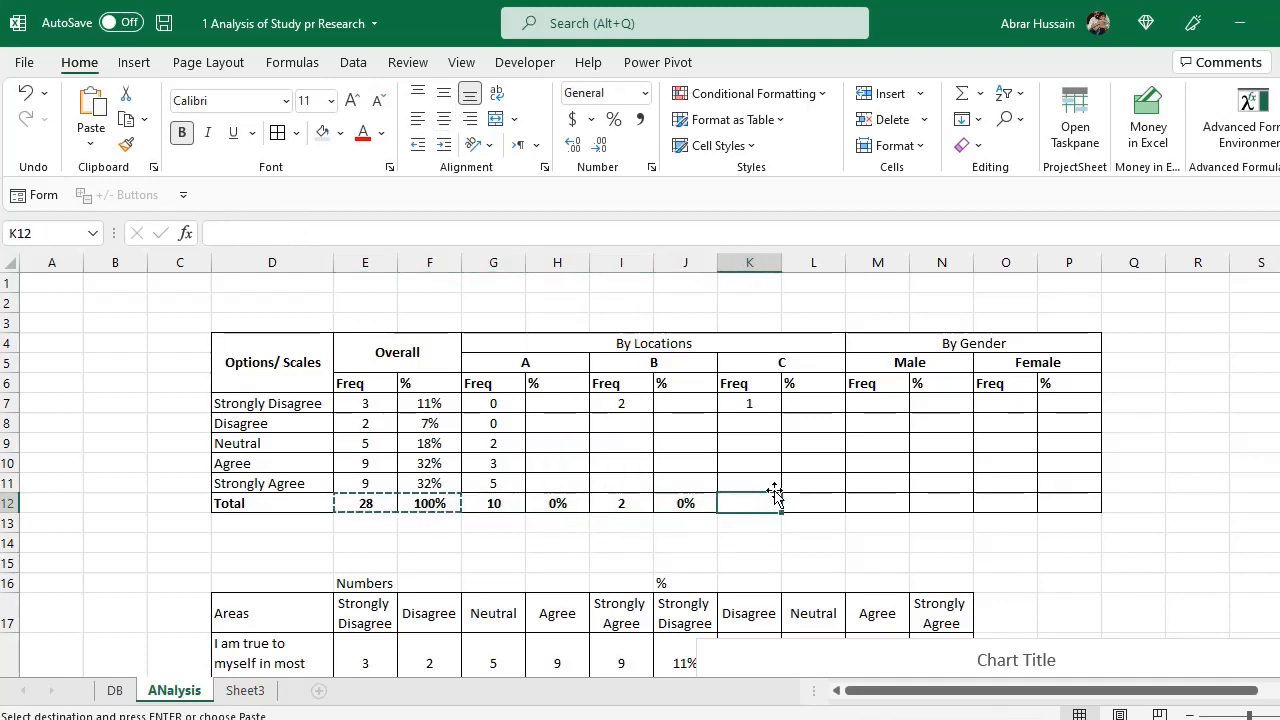
type("v")
key("Right")
key("Right")
Copy the location B totals in I12:J12 to the Total row for location C, Male and Female, through P12
key("Left")
key("Left")
key("Left")
key("Left")
key("shift+Right")
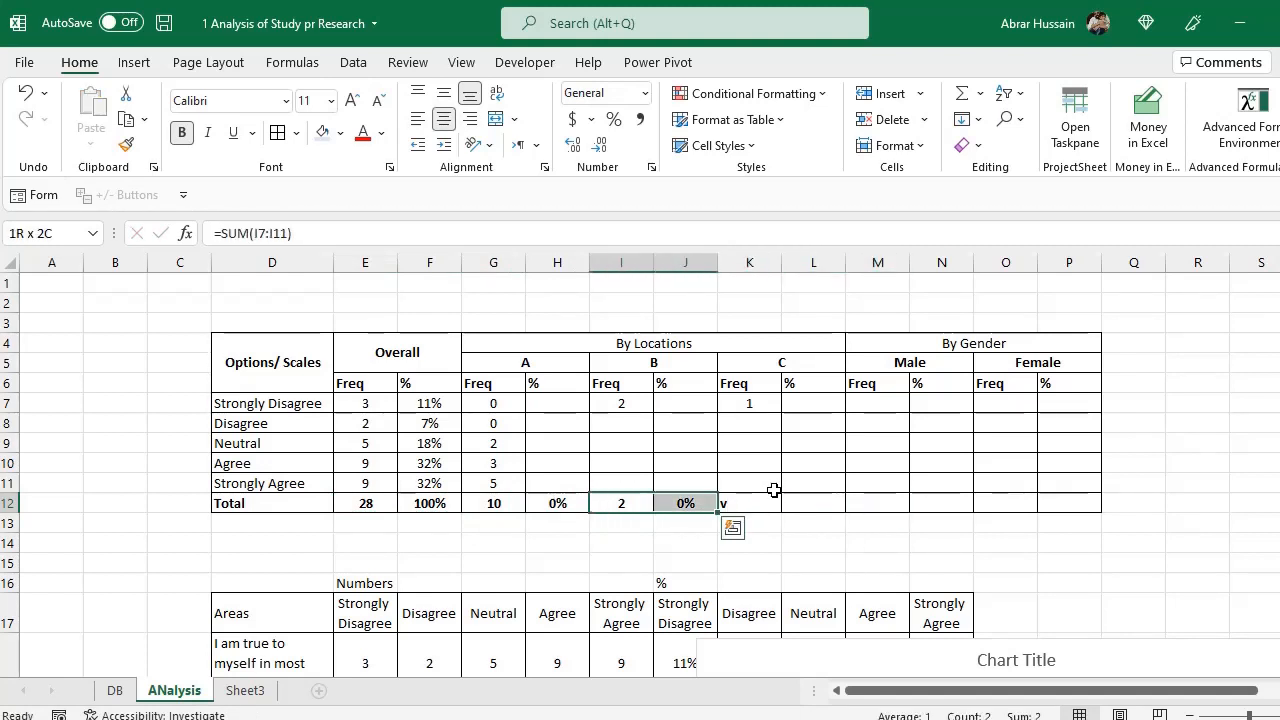
key("ctrl+c")
key("Right")
key("Right")
key("ctrl+v")
key("Right")
key("Right")
key("ctrl+v")
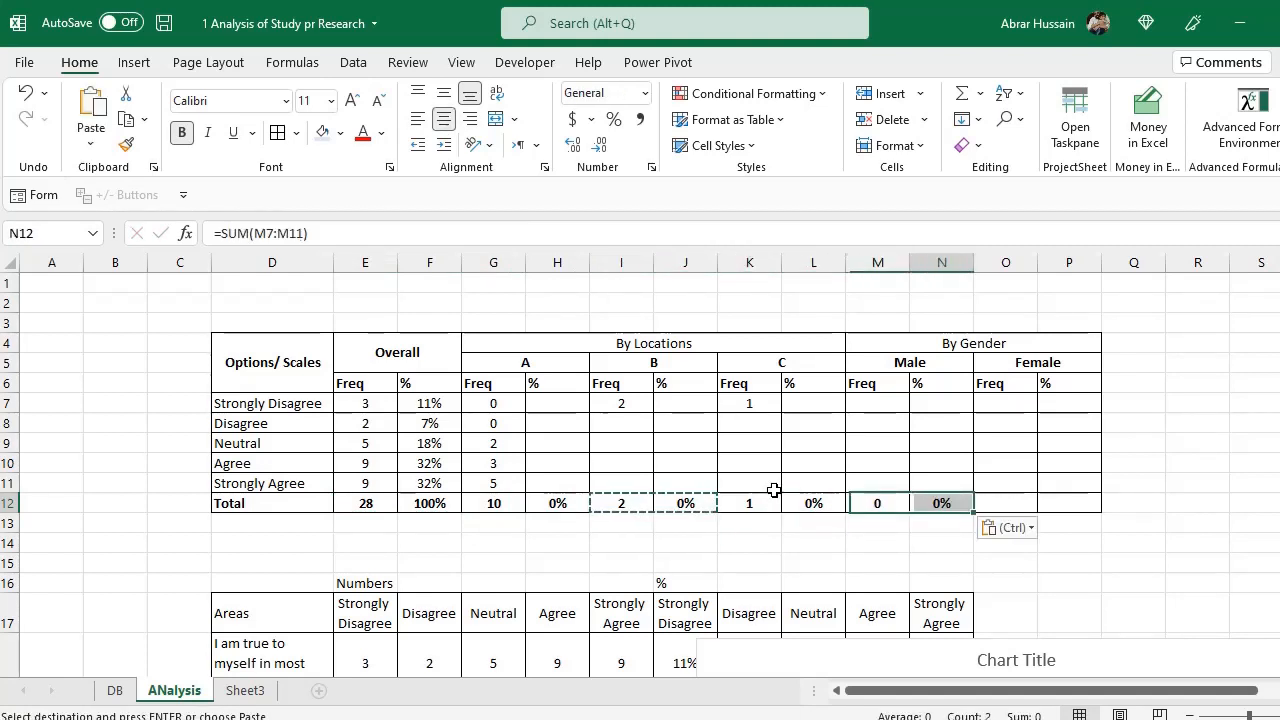
key("Right")
key("Right")
key("ctrl+v")
Enter the formula =G7/$G$12 in H7 for the location A Strongly Disagree percentage
key("Left")
key("Left")
key("Left")
key("Left")
key("Left")
key("Left")
key("Left")
key("Left")
key("Up")
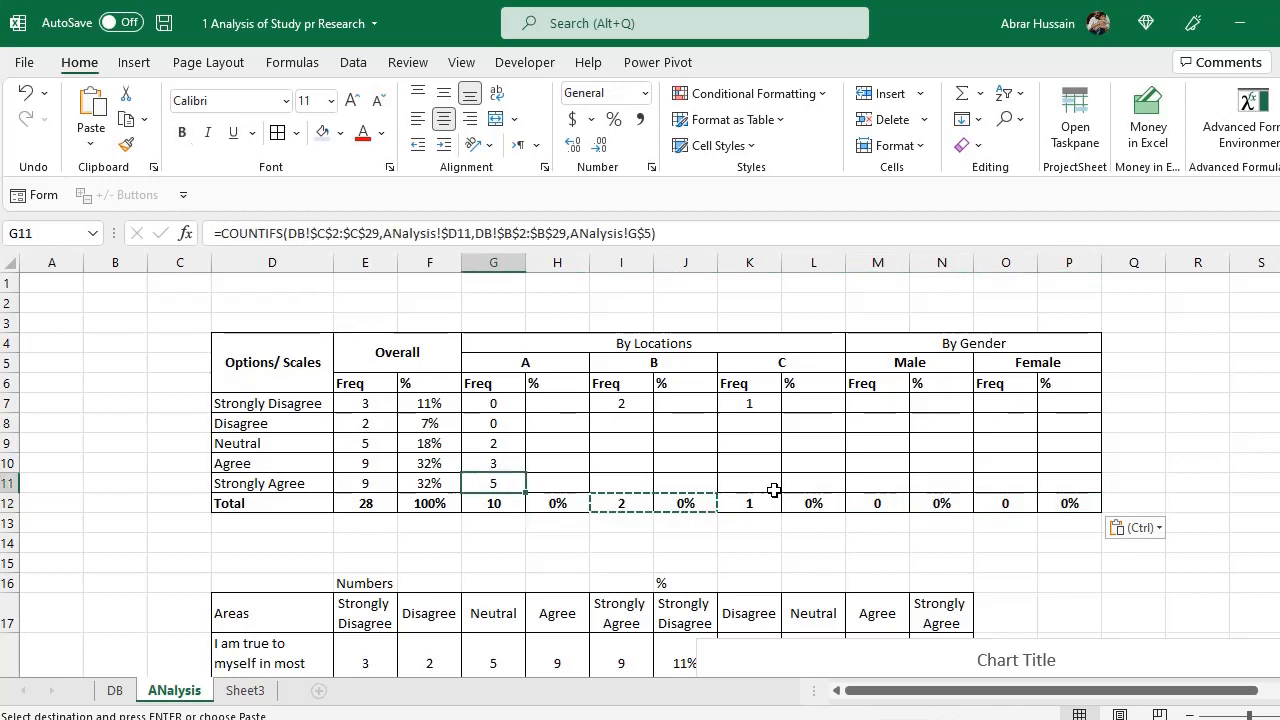
key("Up")
key("Up")
key("Up")
key("Up")
key("Up")
key("Right")
key("Down")
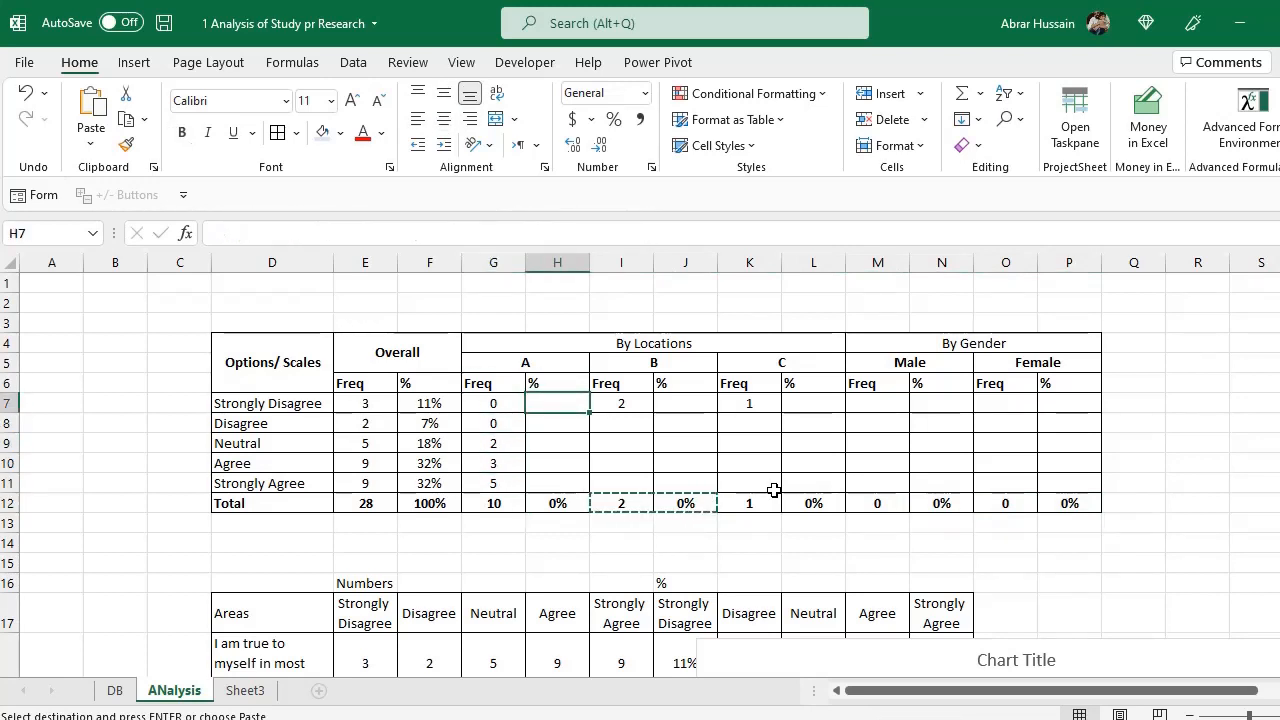
type("=")
key("Left")
type("/")
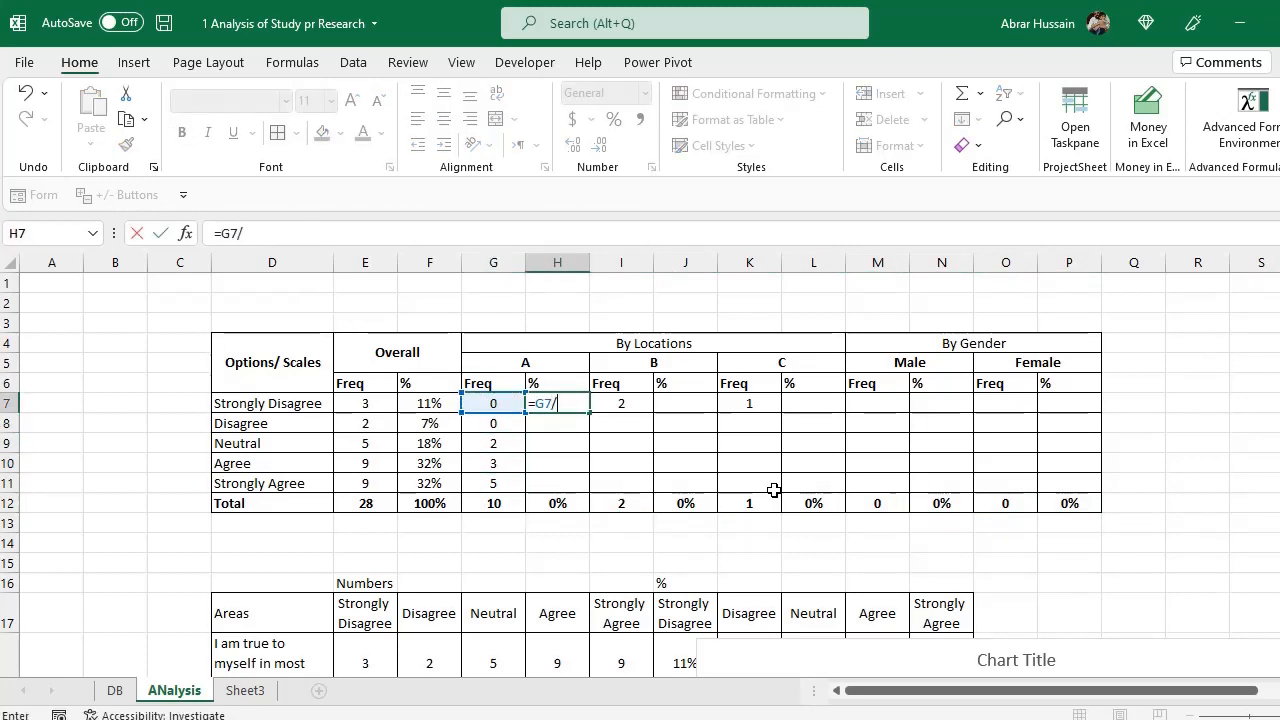
left_click(493, 500)
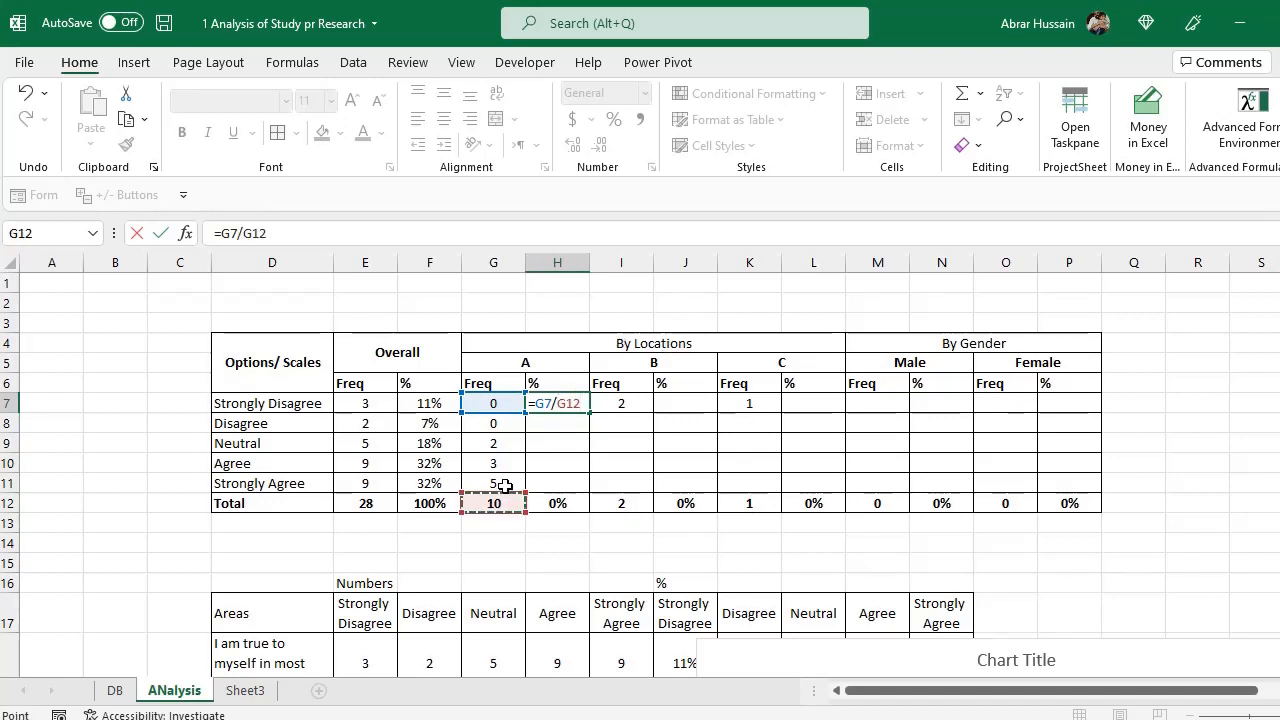
key("F4")
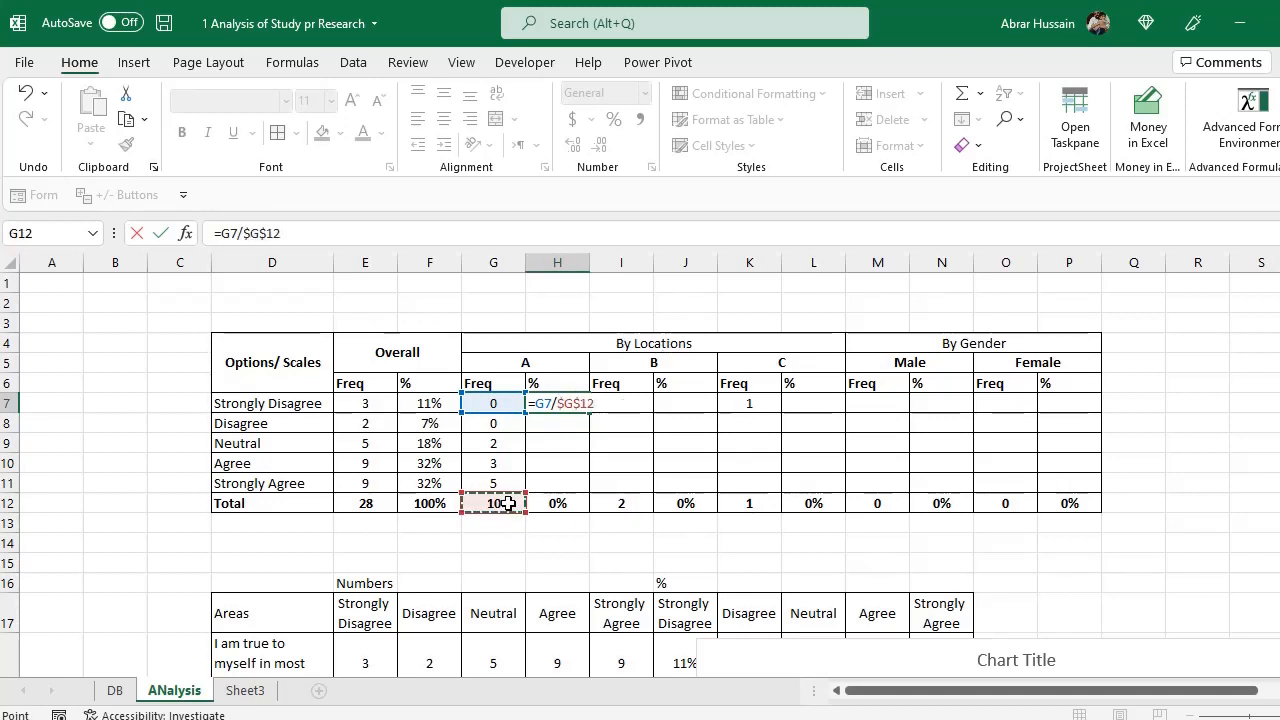
key("Return")
Copy the percentage formula from H7 down to H8:H11 for the other scale options of location A
key("Up")
key("ctrl+c")
key("Down")
key("ctrl+v")
key("Down")
key("ctrl+v")
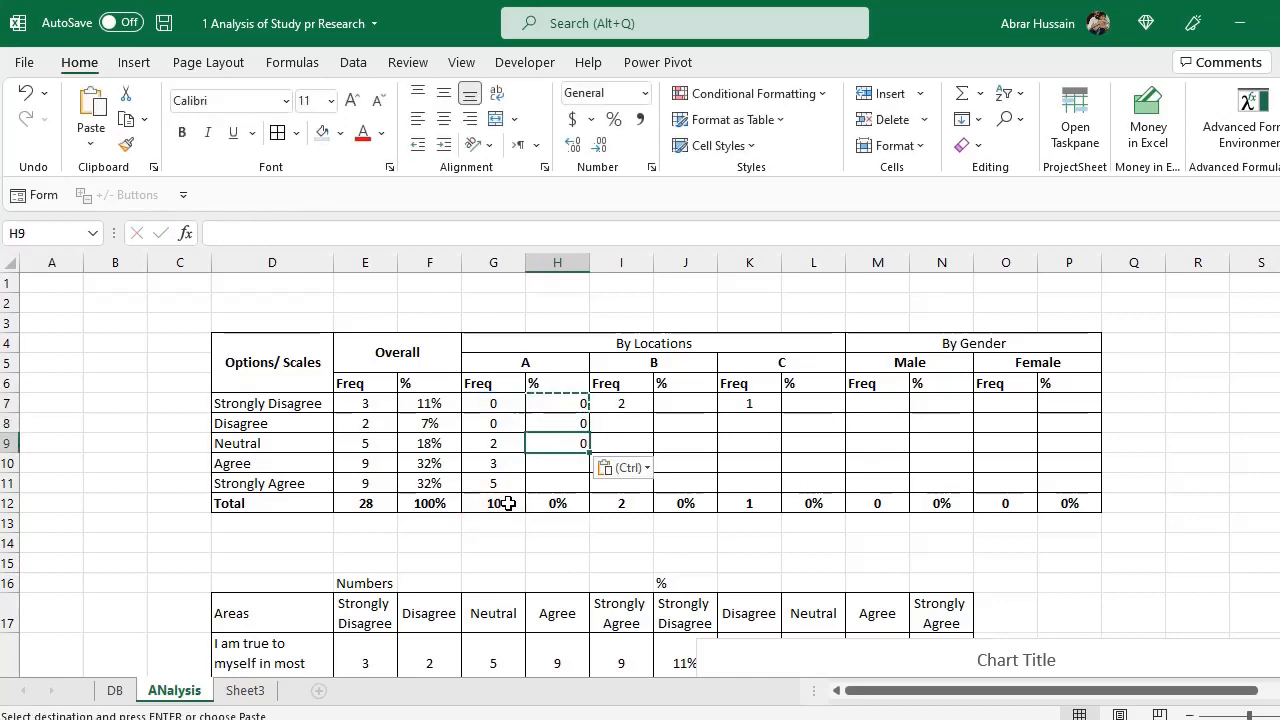
key("Down")
key("ctrl+v")
key("Down")
key("ctrl+v")
Format the location A percentages in H7:H11 as Percentage and centre them
key("Up")
key("Up")
key("Up")
key("Up")
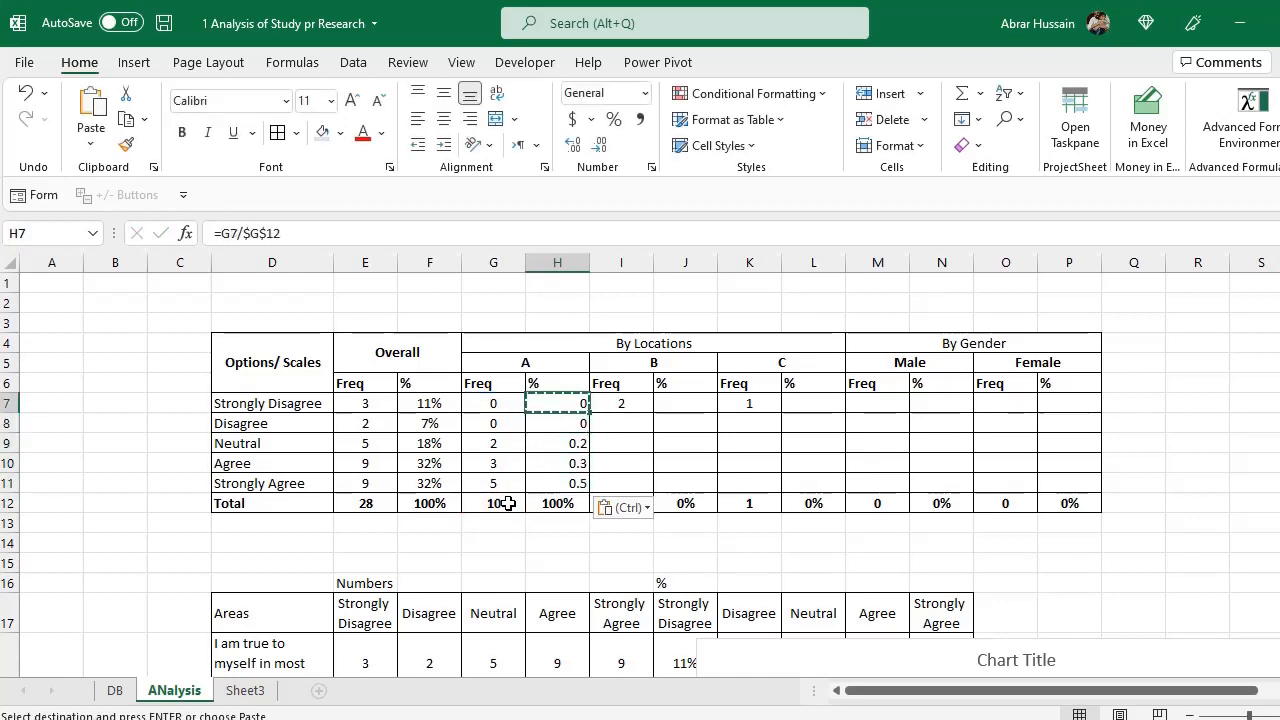
key("shift+Down")
key("shift+Down")
key("shift+Down")
key("shift+Down")
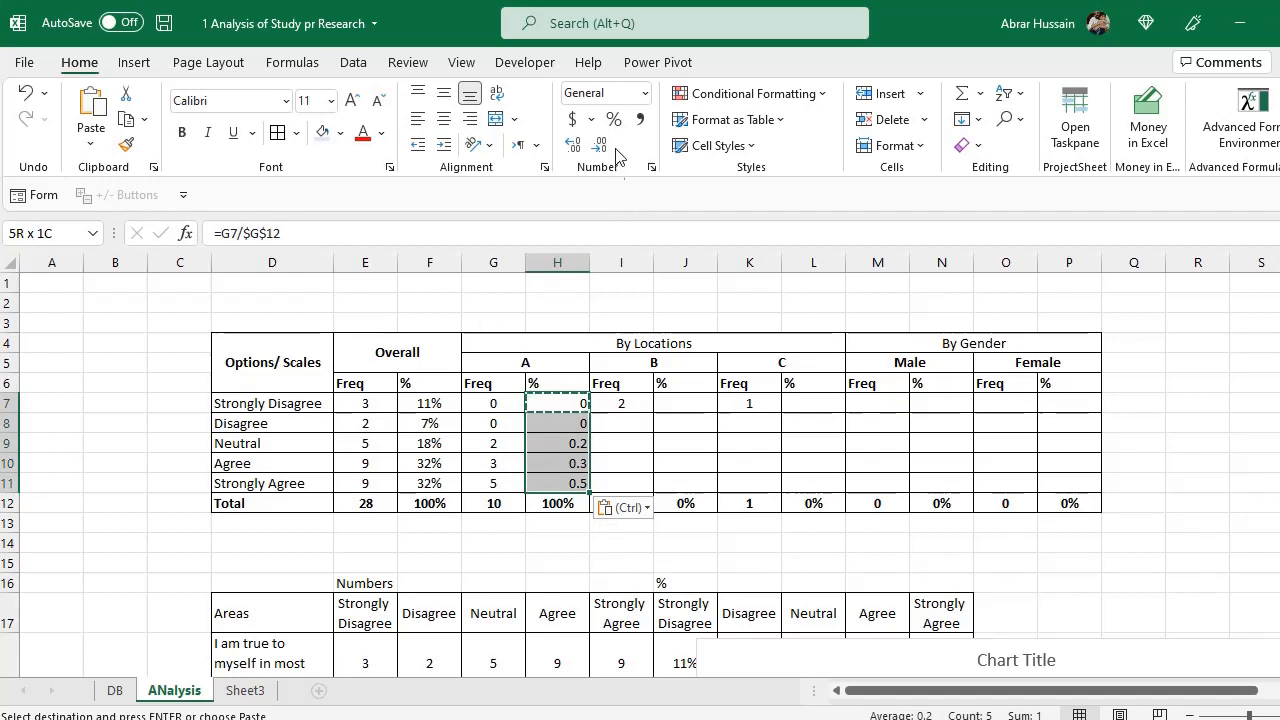
left_click(613, 119)
left_click(443, 119)
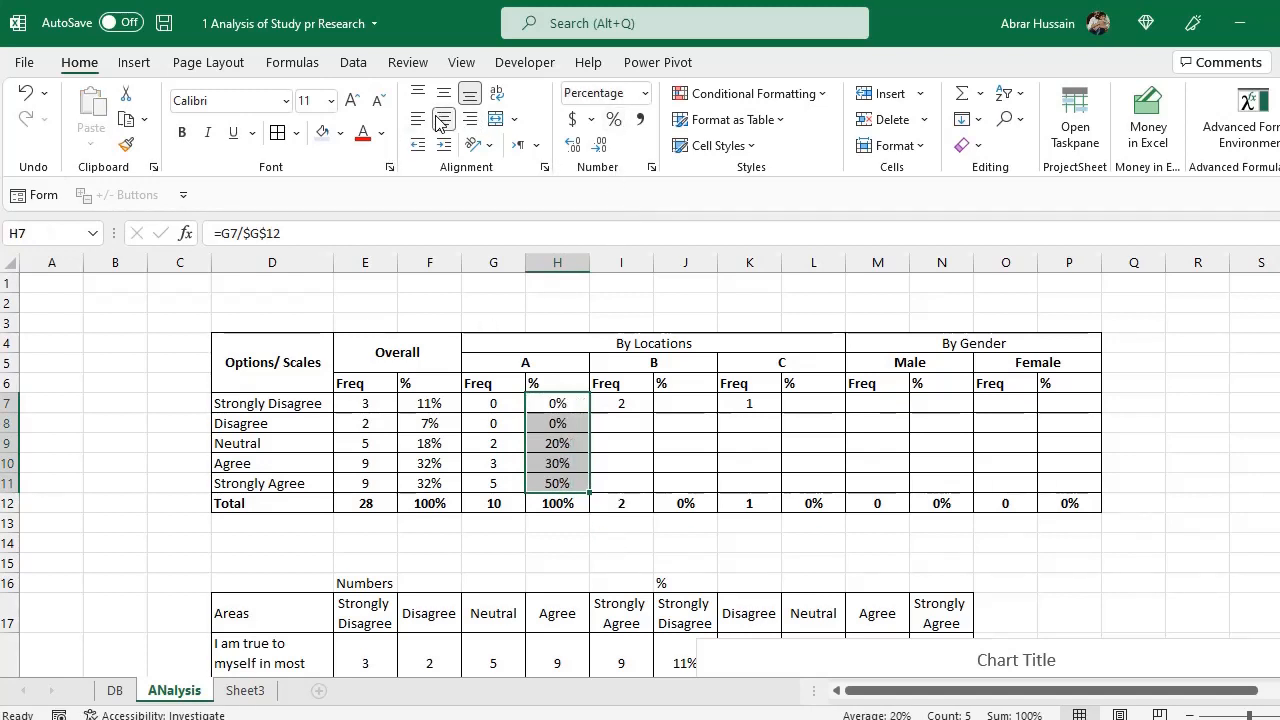
Fill the location B frequency formula from I7 down to I11
left_click(496, 405)
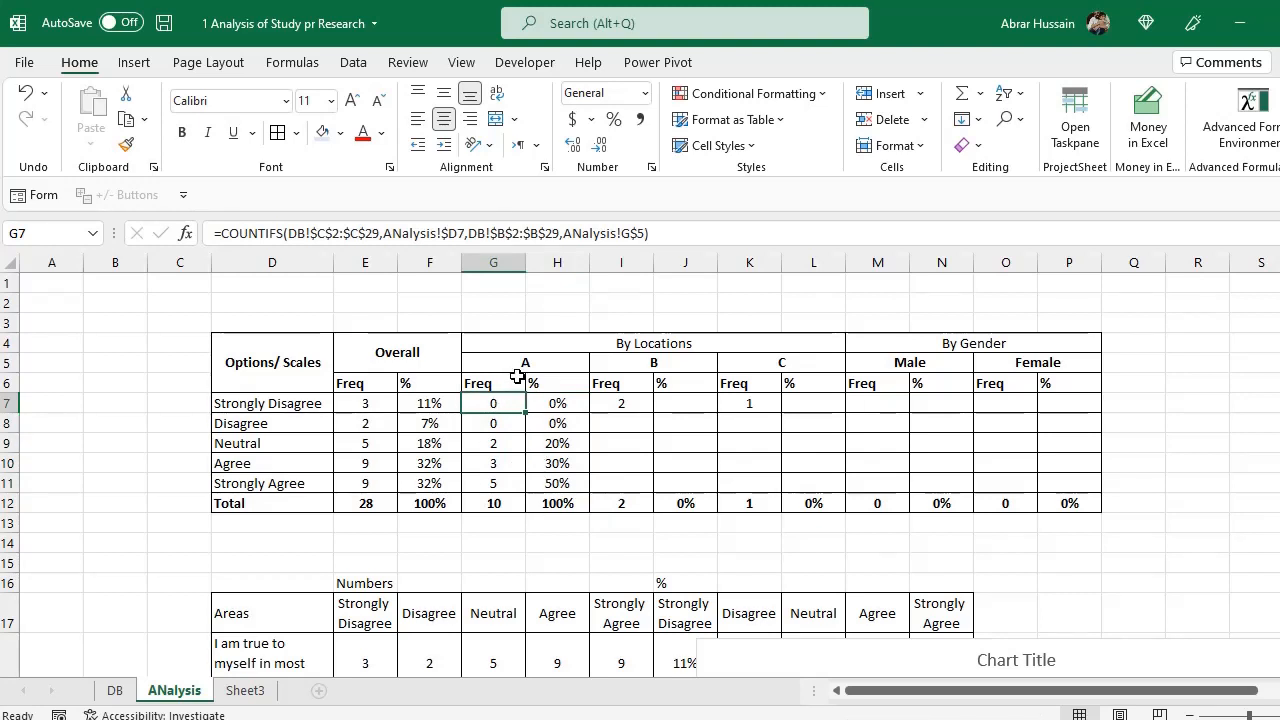
left_click(615, 401)
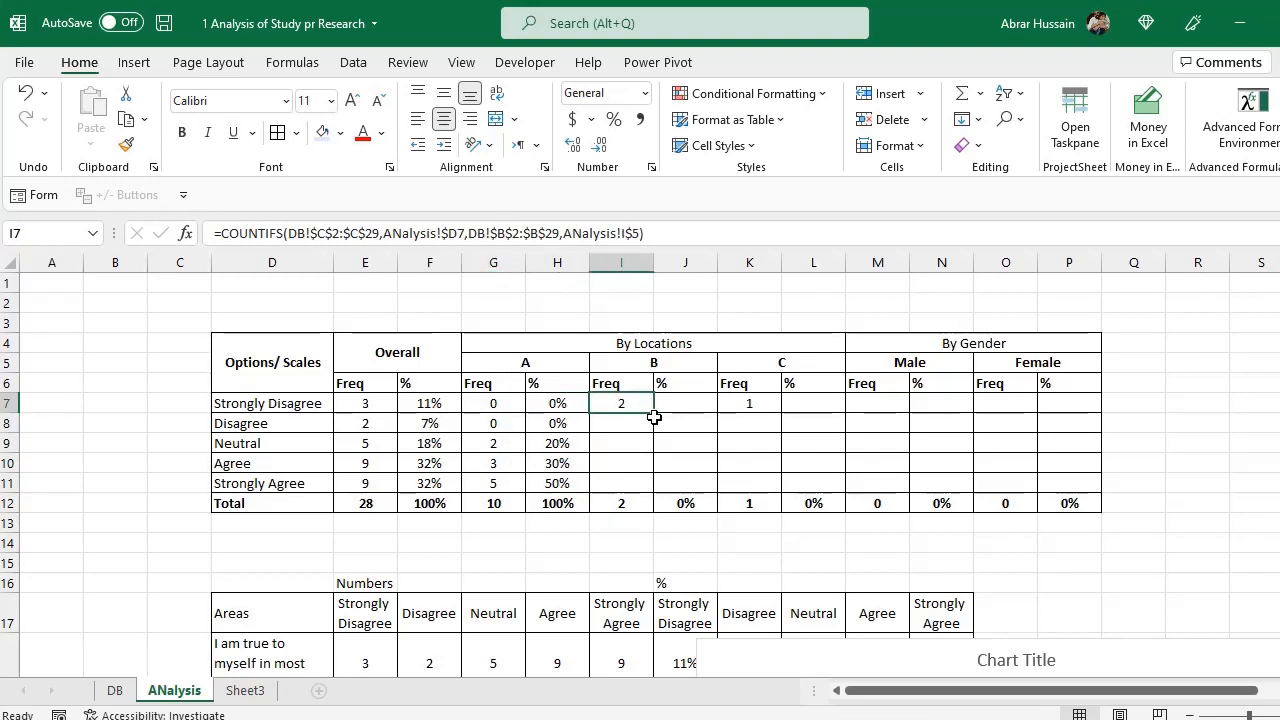
left_click_drag(654, 413, 656, 492)
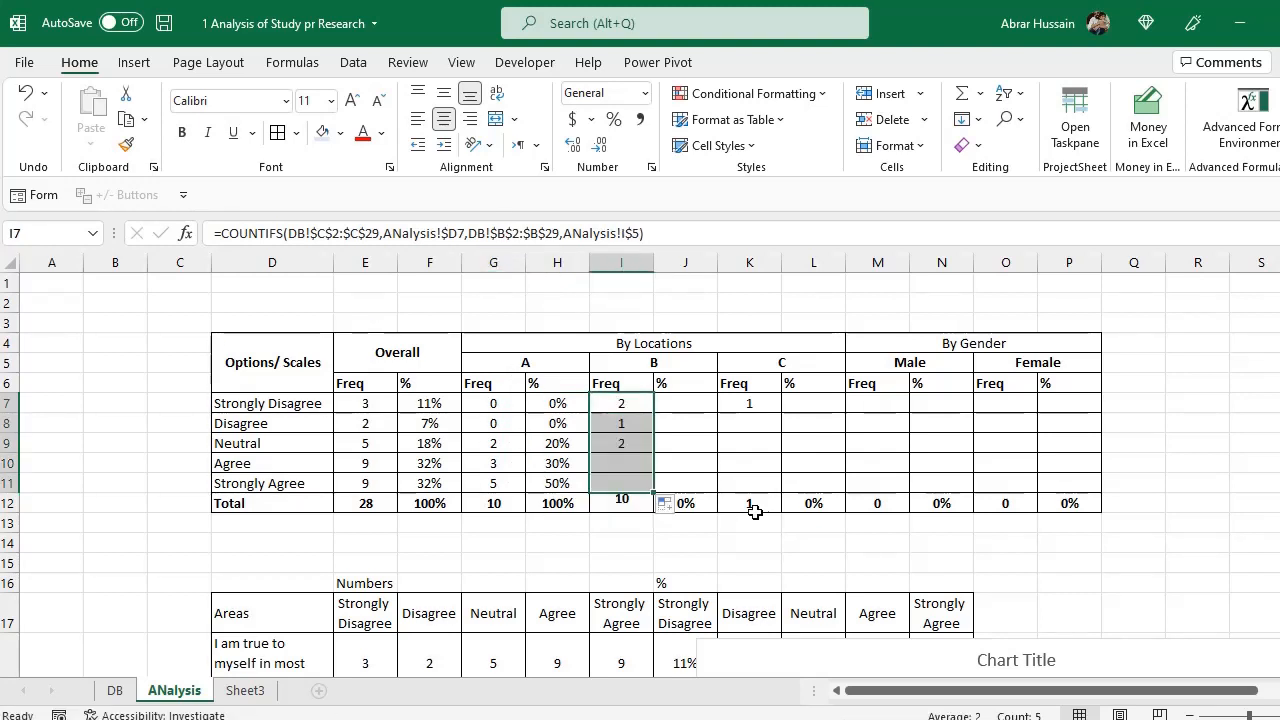
Fill the location C frequency formula from K7 down to K11
left_click(771, 404)
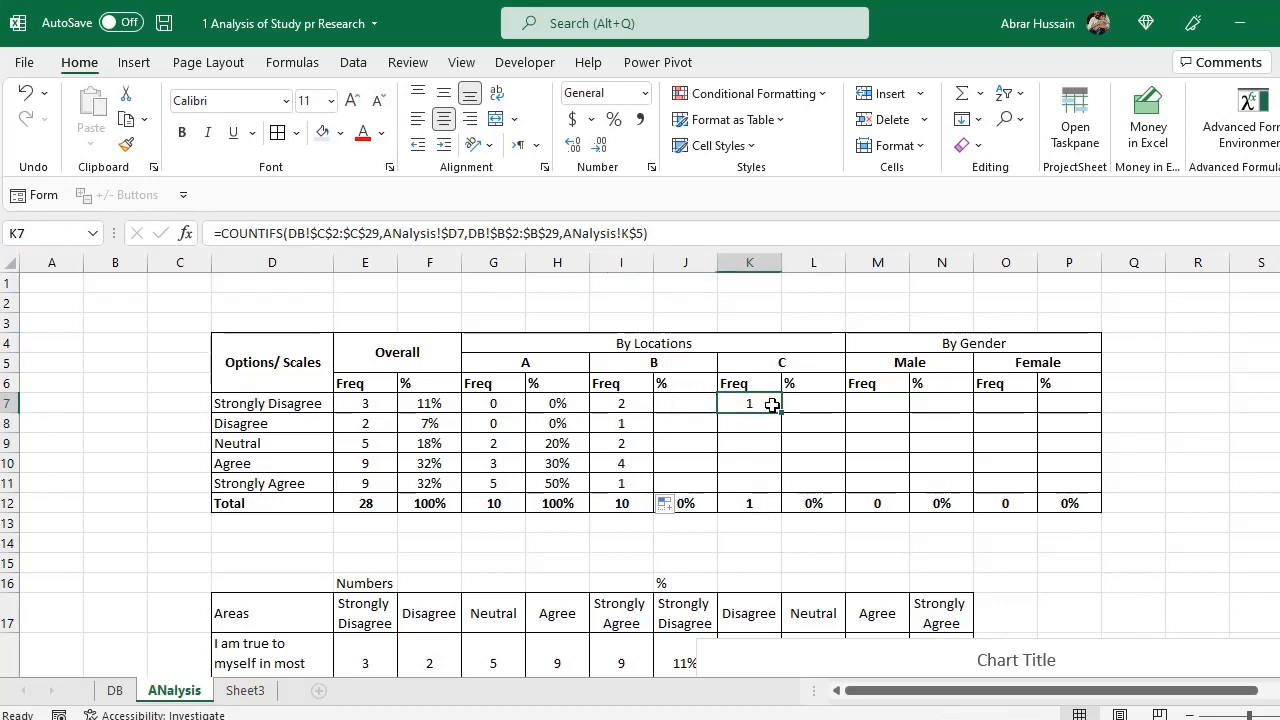
left_click_drag(781, 413, 778, 487)
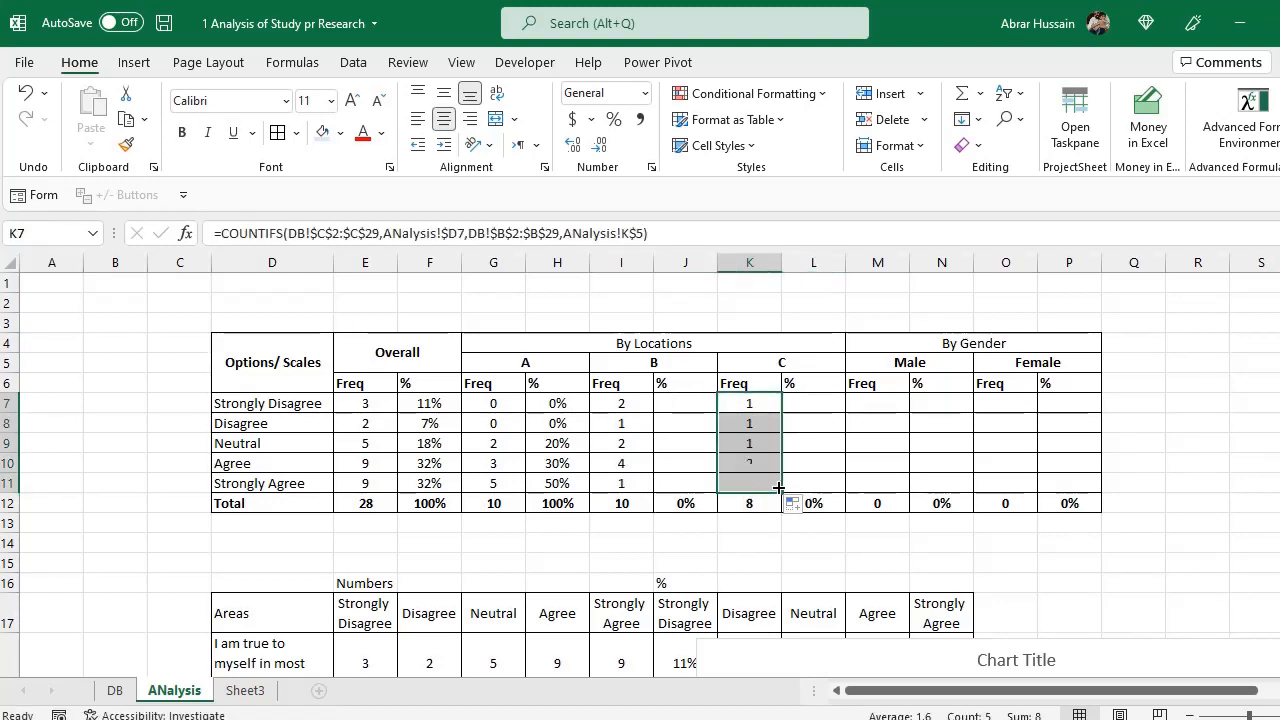
Enter the formula =I7/$I$12 in J7 for the location B Strongly Disagree percentage
left_click(558, 404)
left_click(686, 404)
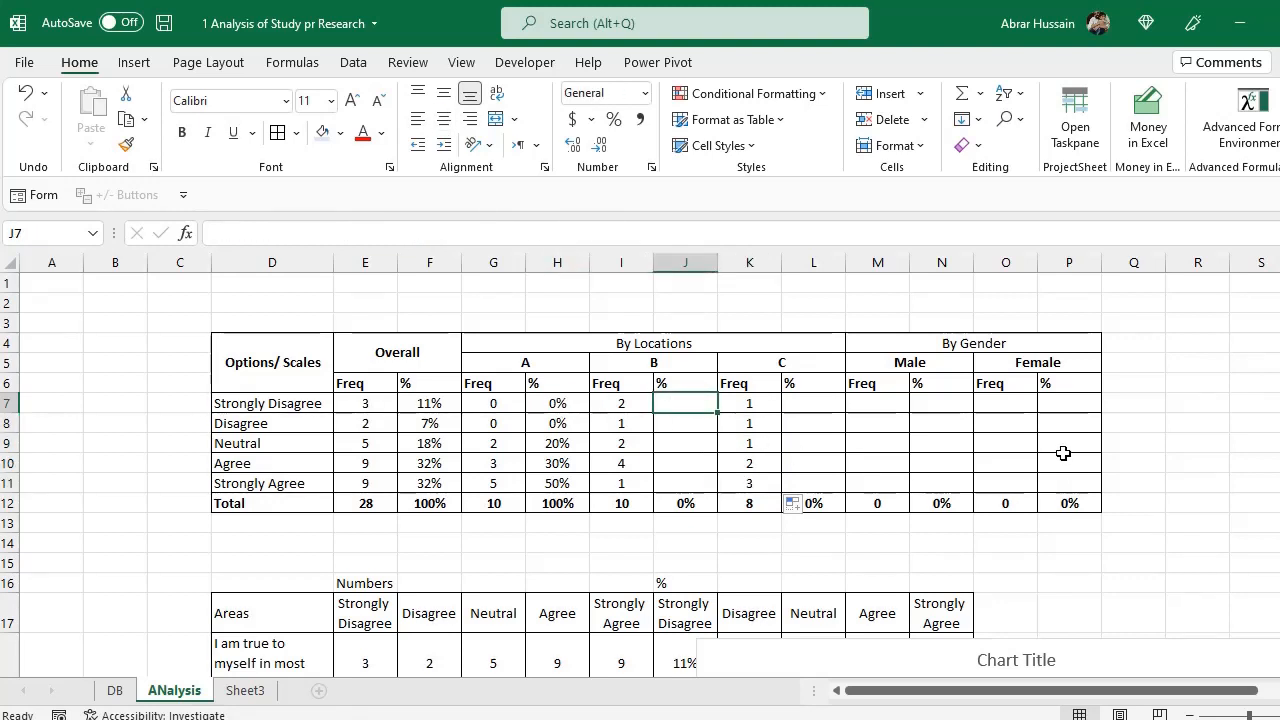
type("=")
key("Left")
type("/")
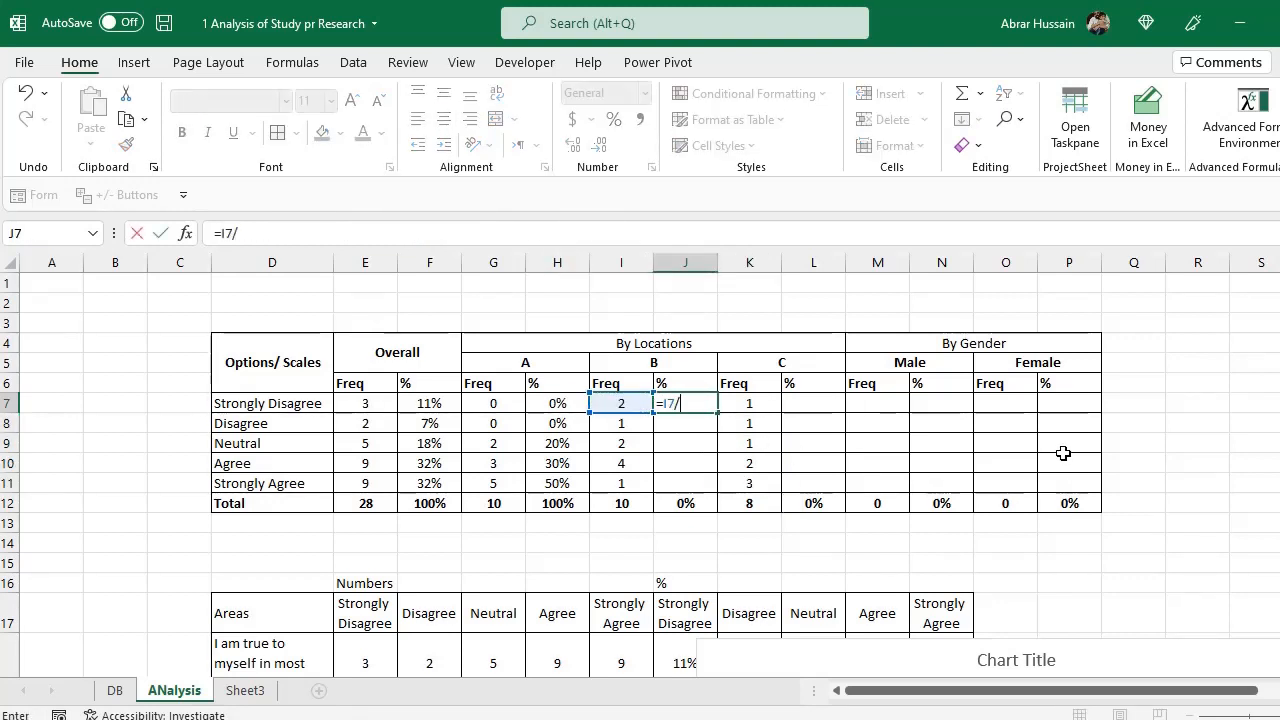
left_click(623, 504)
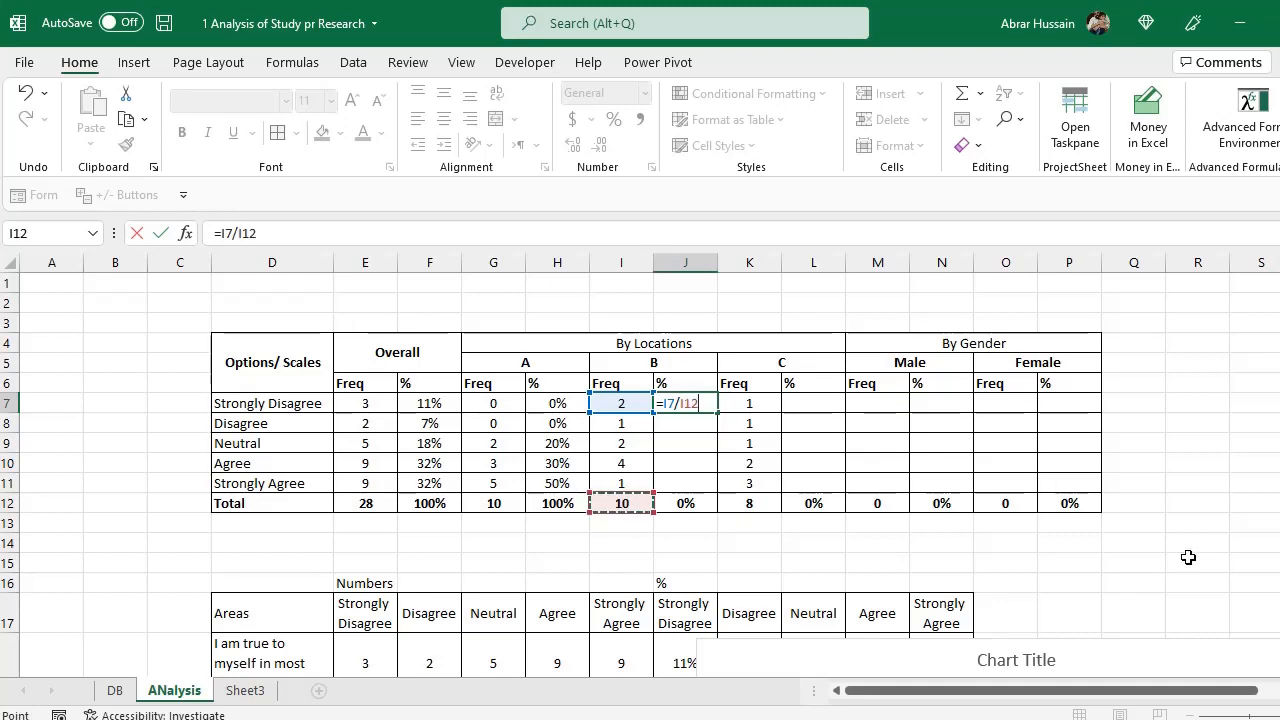
key("F4")
key("ctrl+Return")
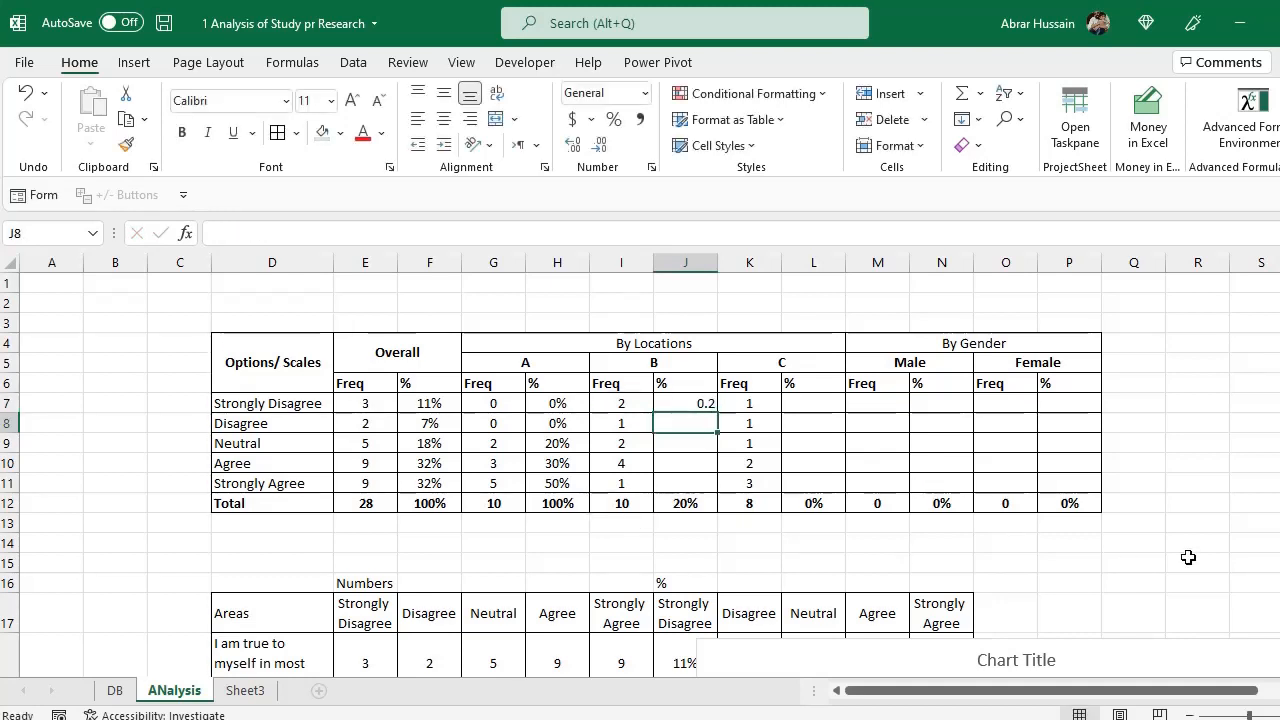
Copy the location B percentage formula from J7 down to J11, and format J7:J11 as centred Percentage values
key("ctrl+c")
key("shift+Down")
key("shift+Down")
key("shift+Down")
key("shift+Down")
key("ctrl+v")
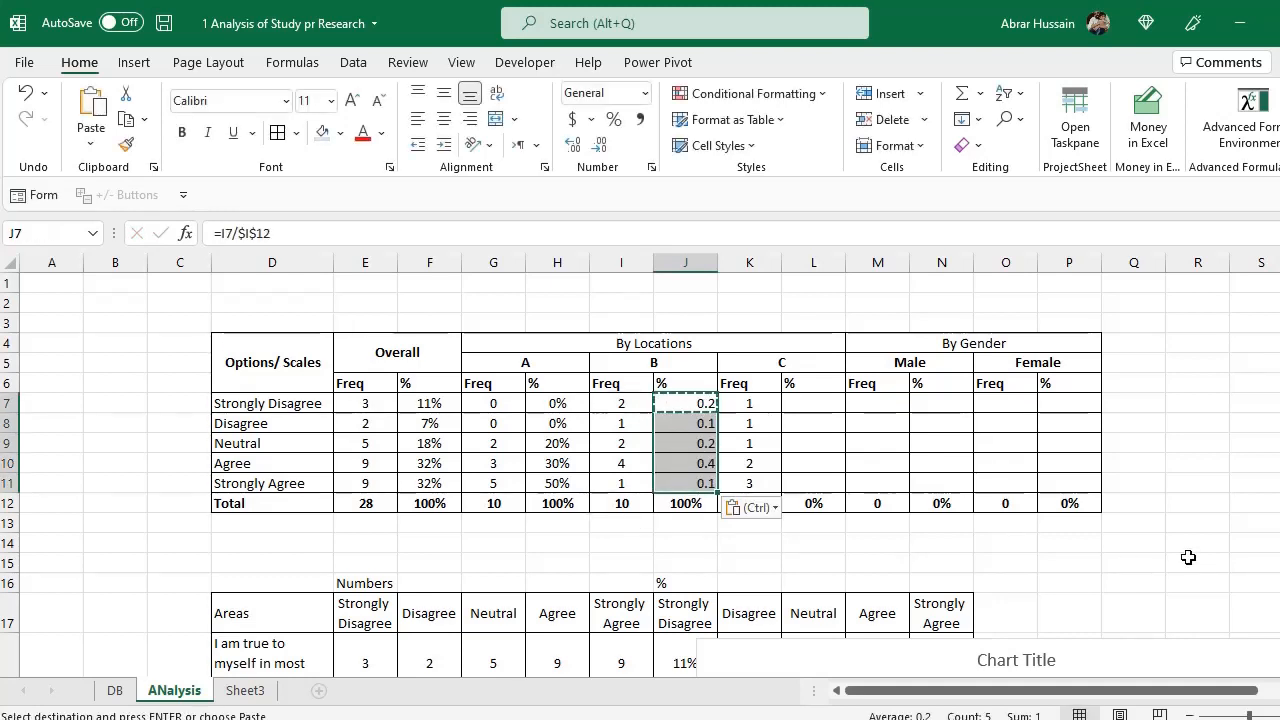
left_click(443, 119)
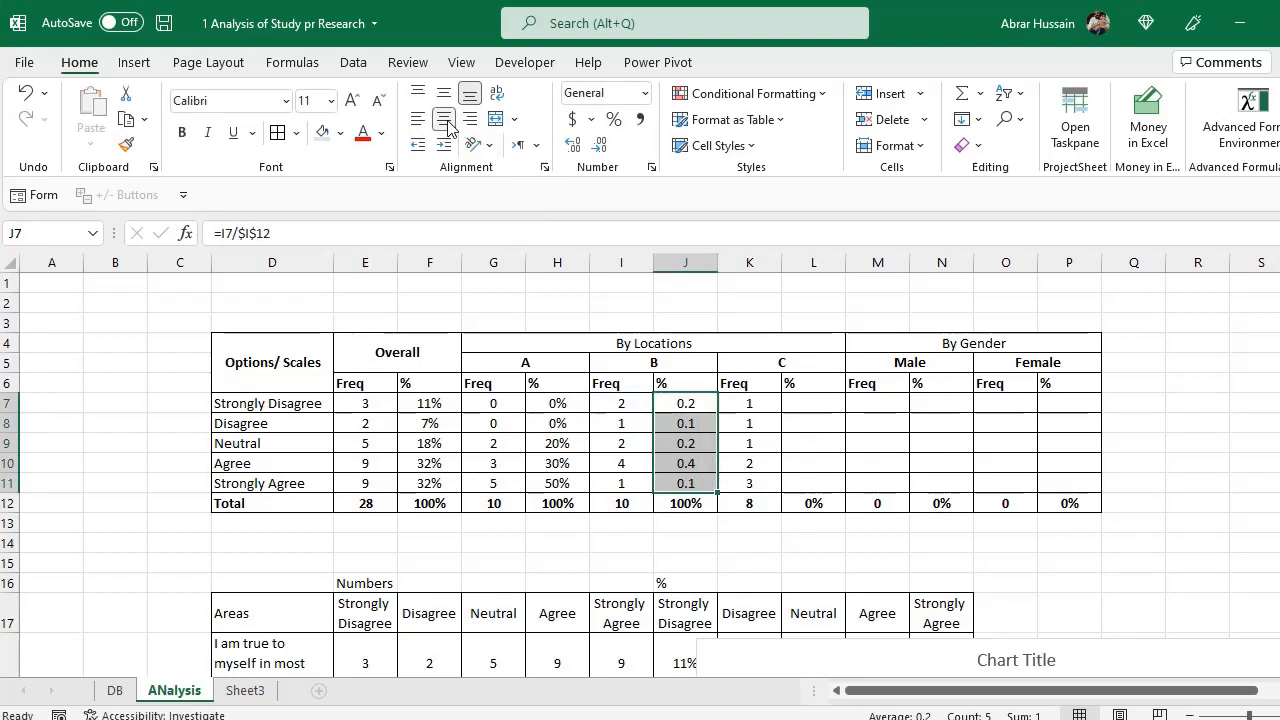
left_click(614, 119)
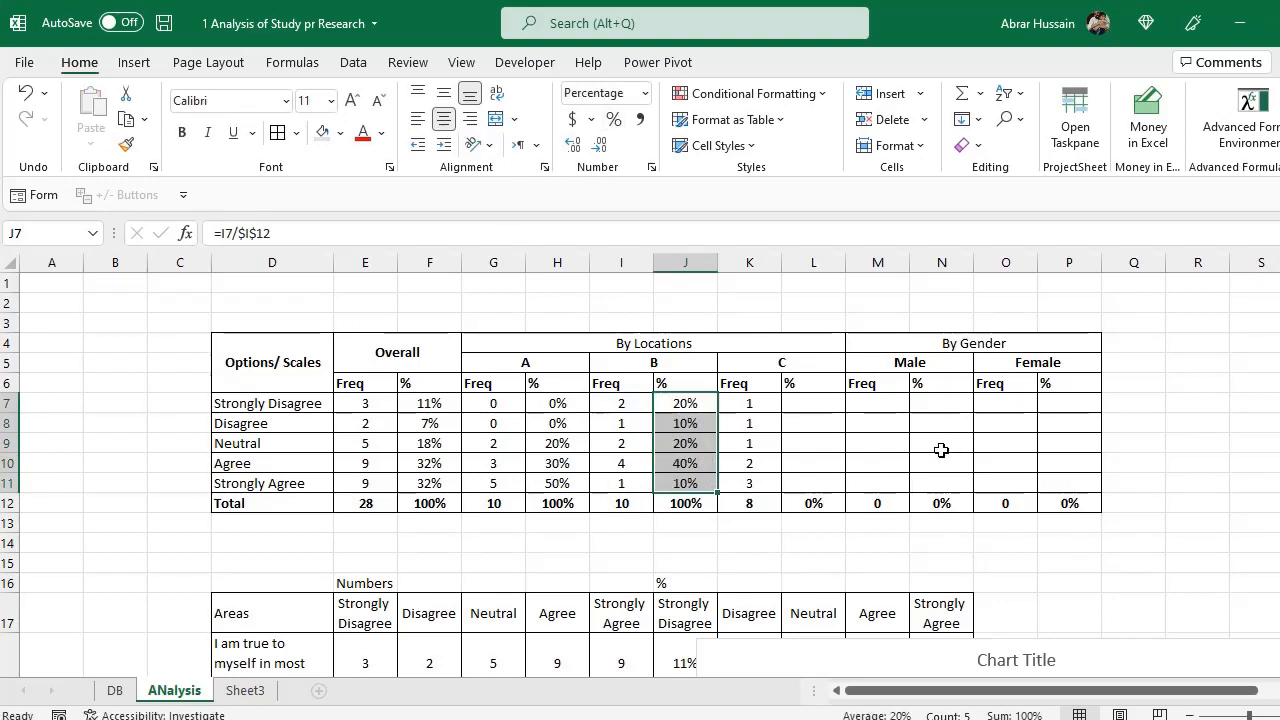
Enter the formula =K7/$K$12 in L7 for location C and format the cell as a centred Percentage
left_click(823, 418)
key("Up")
type("=K7/")
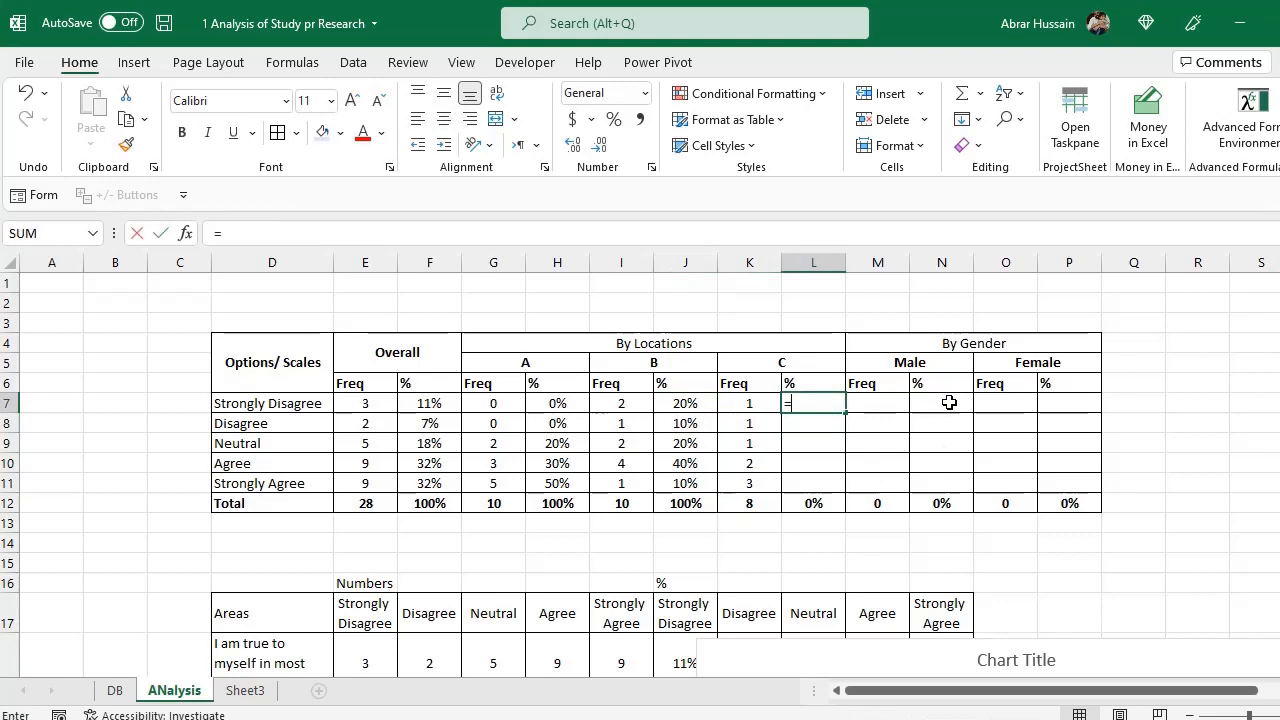
left_click(752, 498)
key("F4")
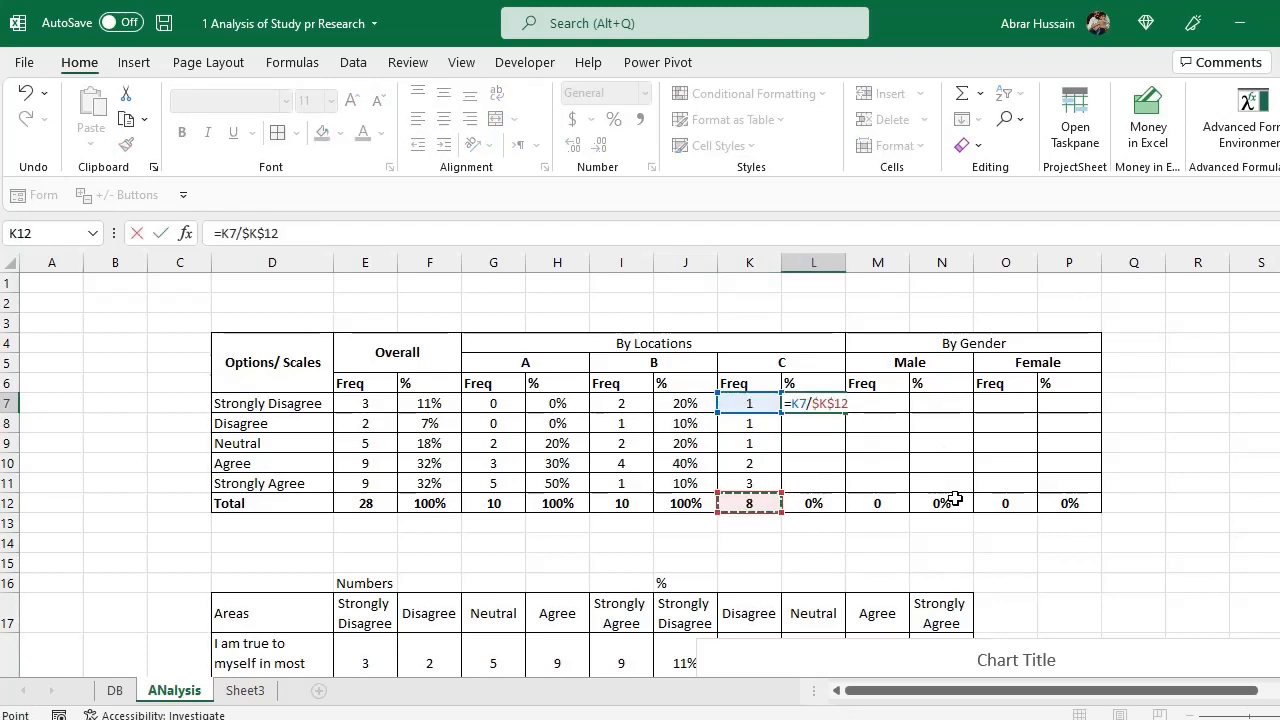
key("ctrl+Return")
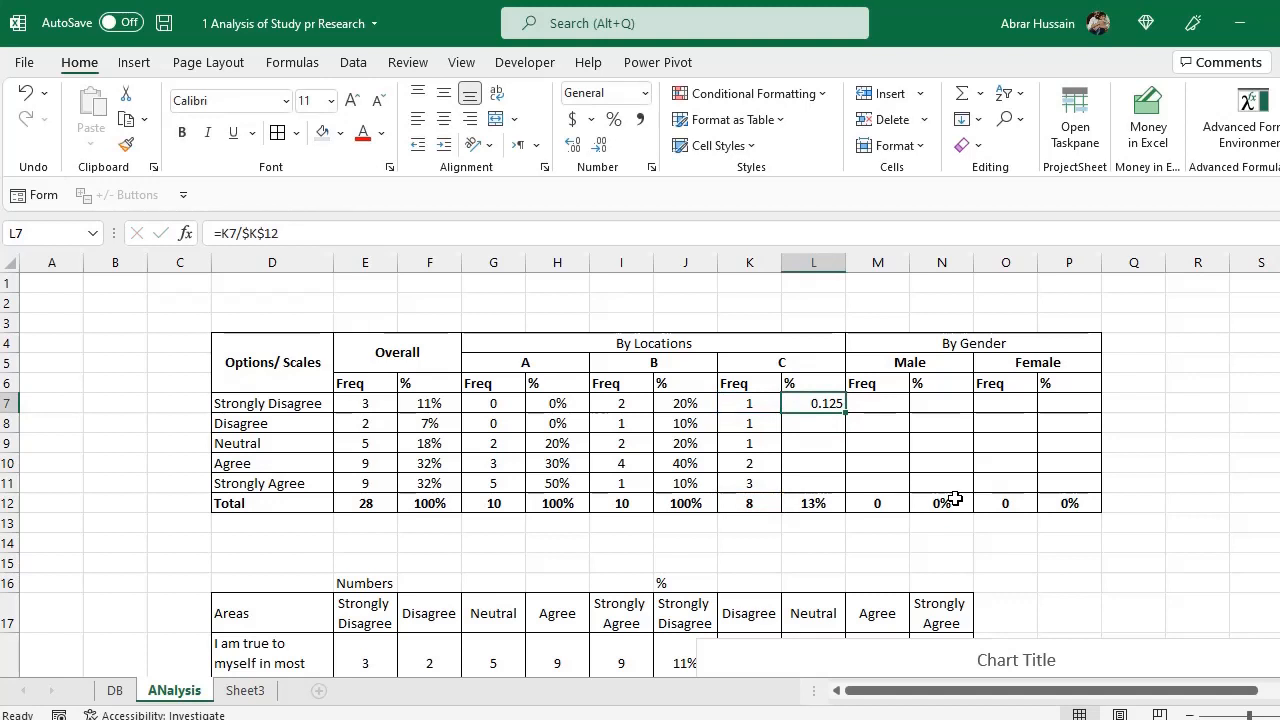
left_click(443, 119)
left_click(613, 119)
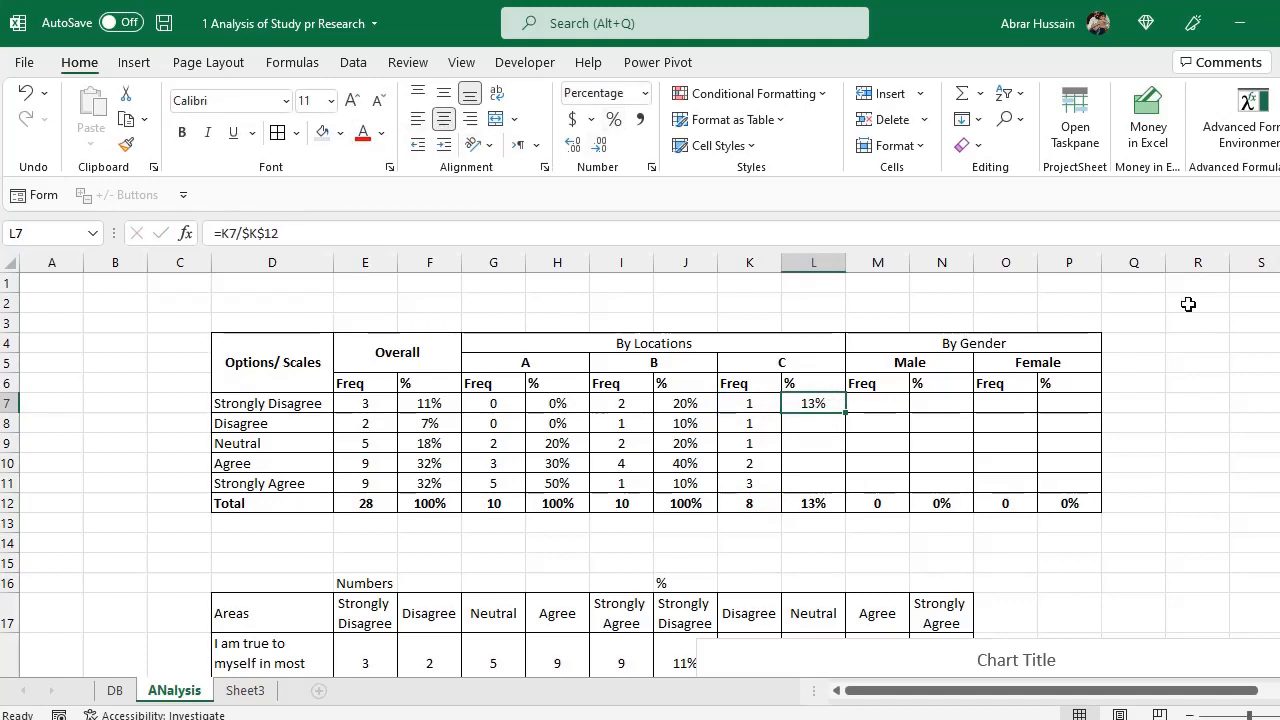
Copy the location C percentage formula from L7 to L8:L11 for the remaining scale options
key("ctrl+c")
key("Down")
key("shift+Down")
key("shift+Down")
key("shift+Down")
key("ctrl+v")
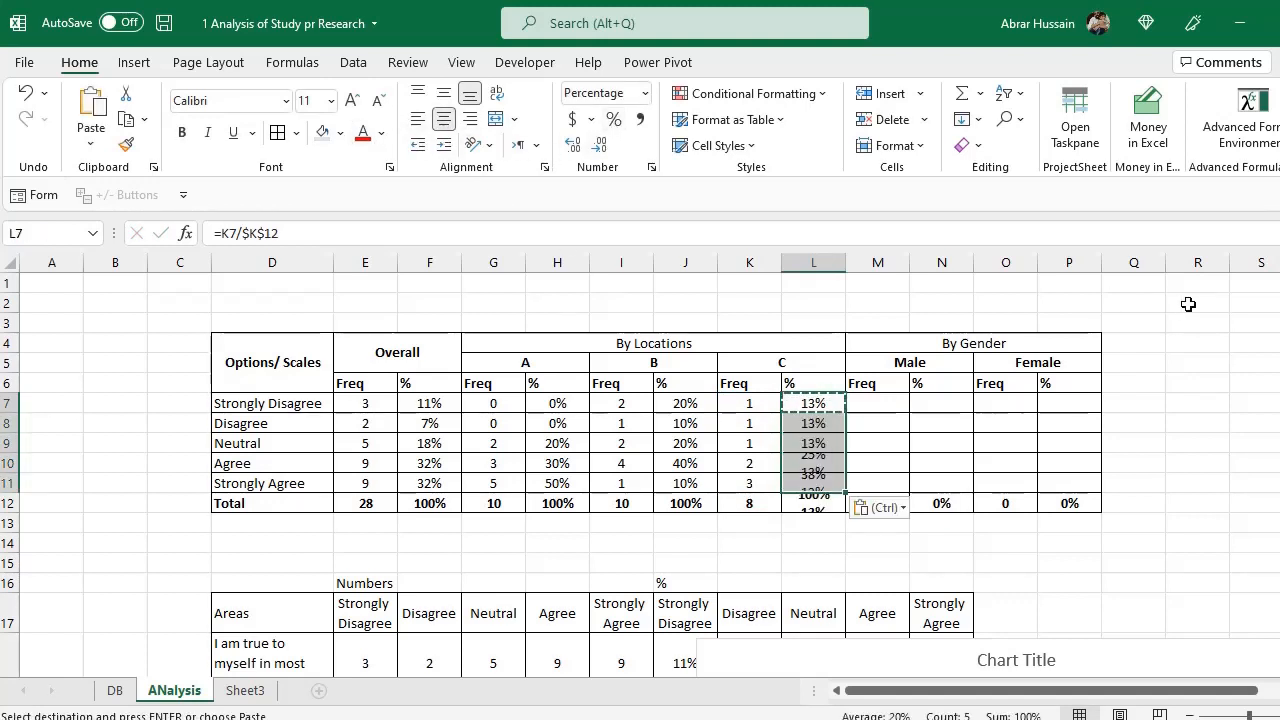
Review the totals in row 12 and compare the Strongly Disagree percentages overall and for locations A, B and C
key("Down")
key("Down")
left_click(820, 504)
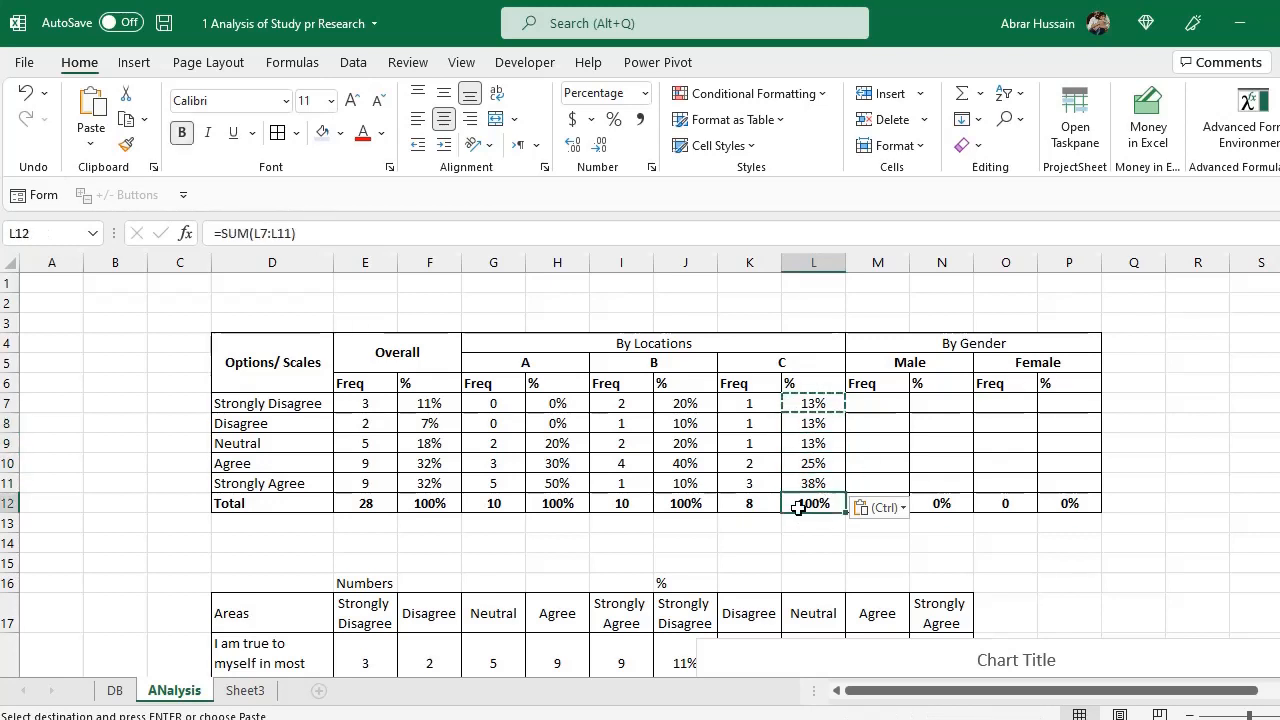
left_click(680, 506)
left_click(537, 506)
left_click(365, 503)
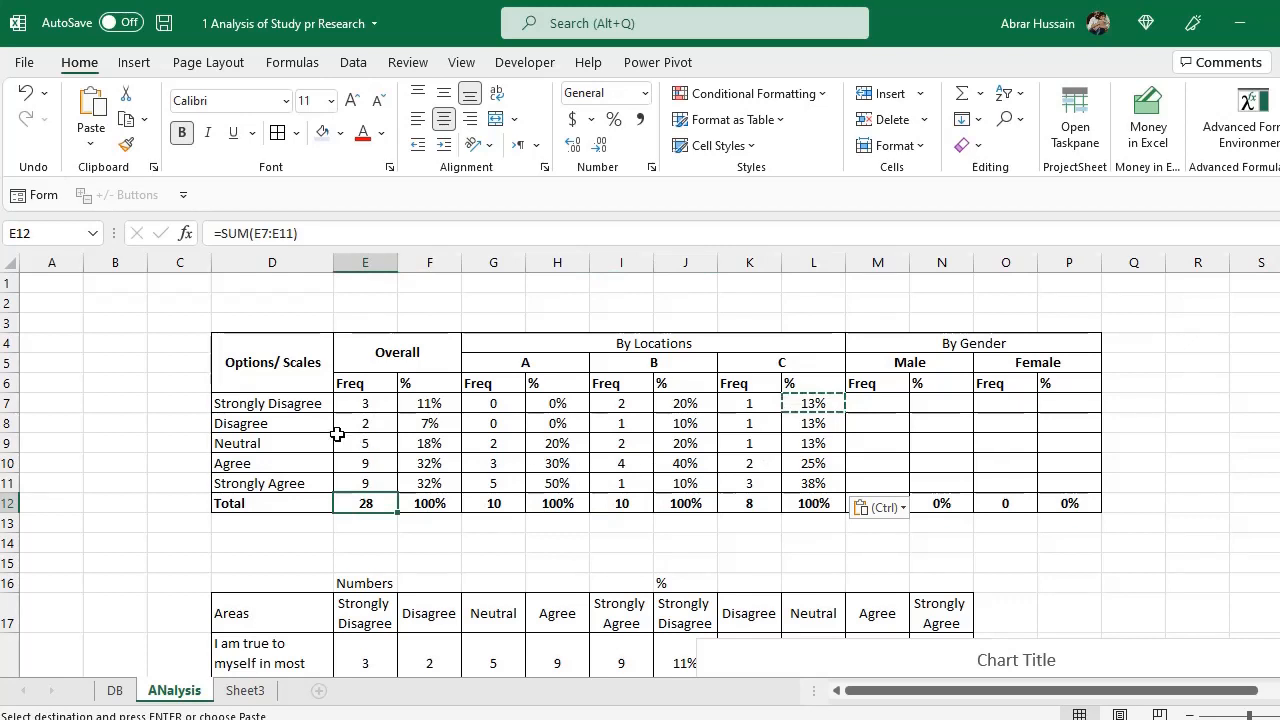
left_click(274, 403)
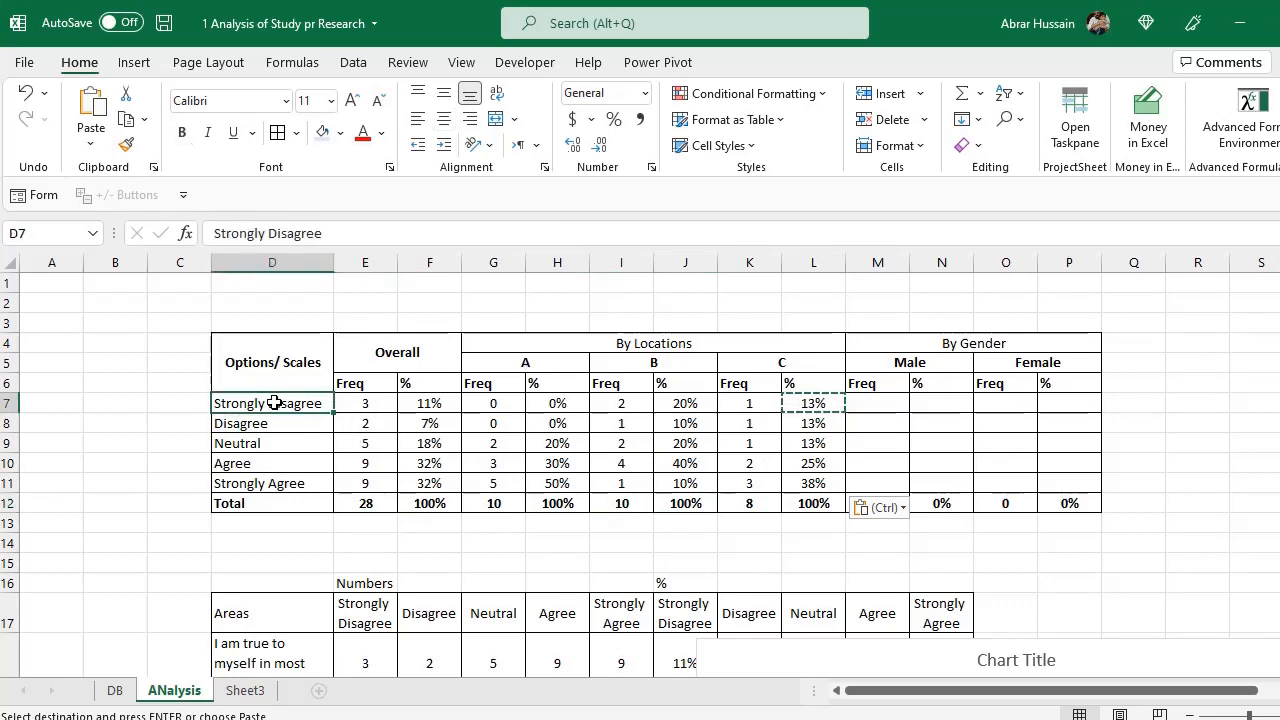
left_click(420, 406)
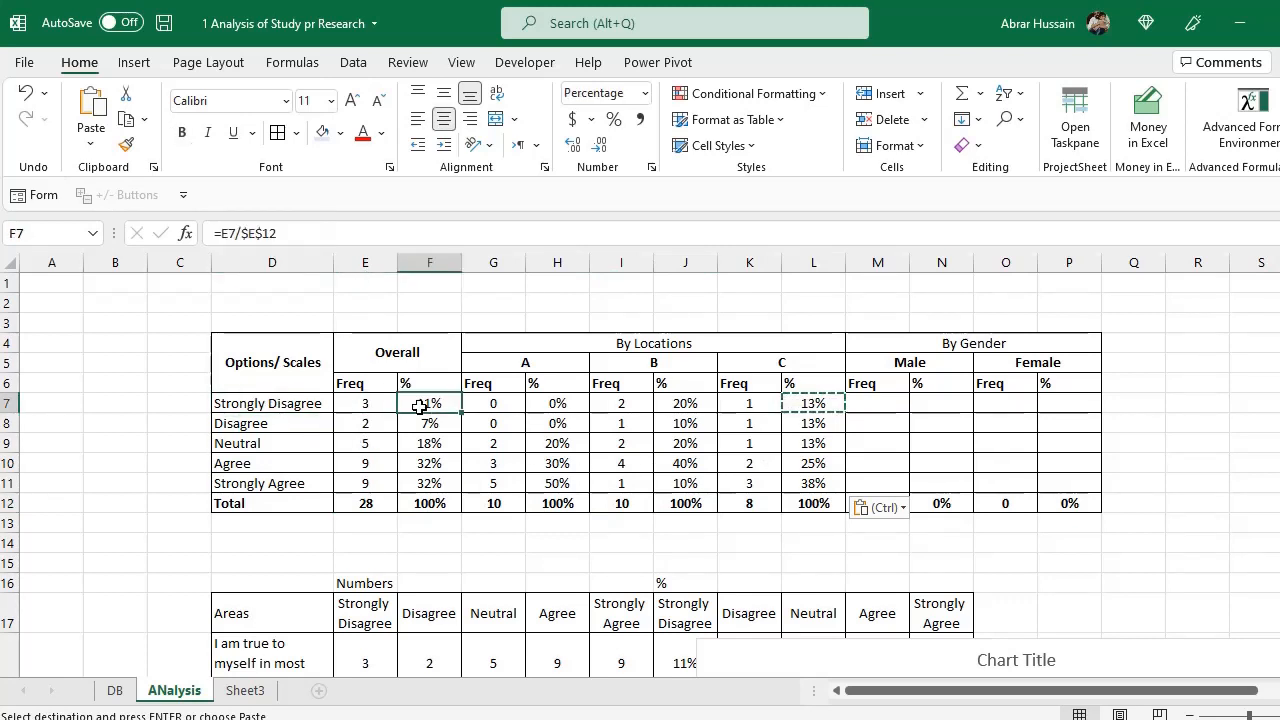
left_click(568, 406)
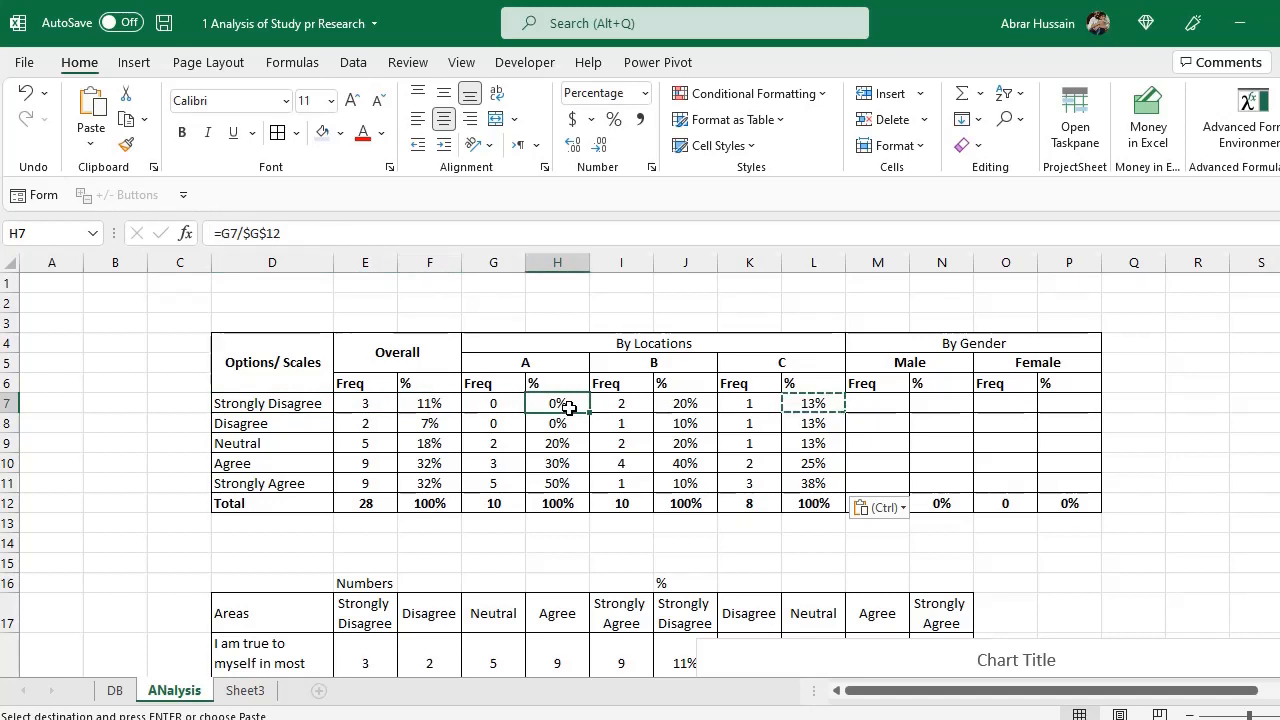
left_click(690, 404)
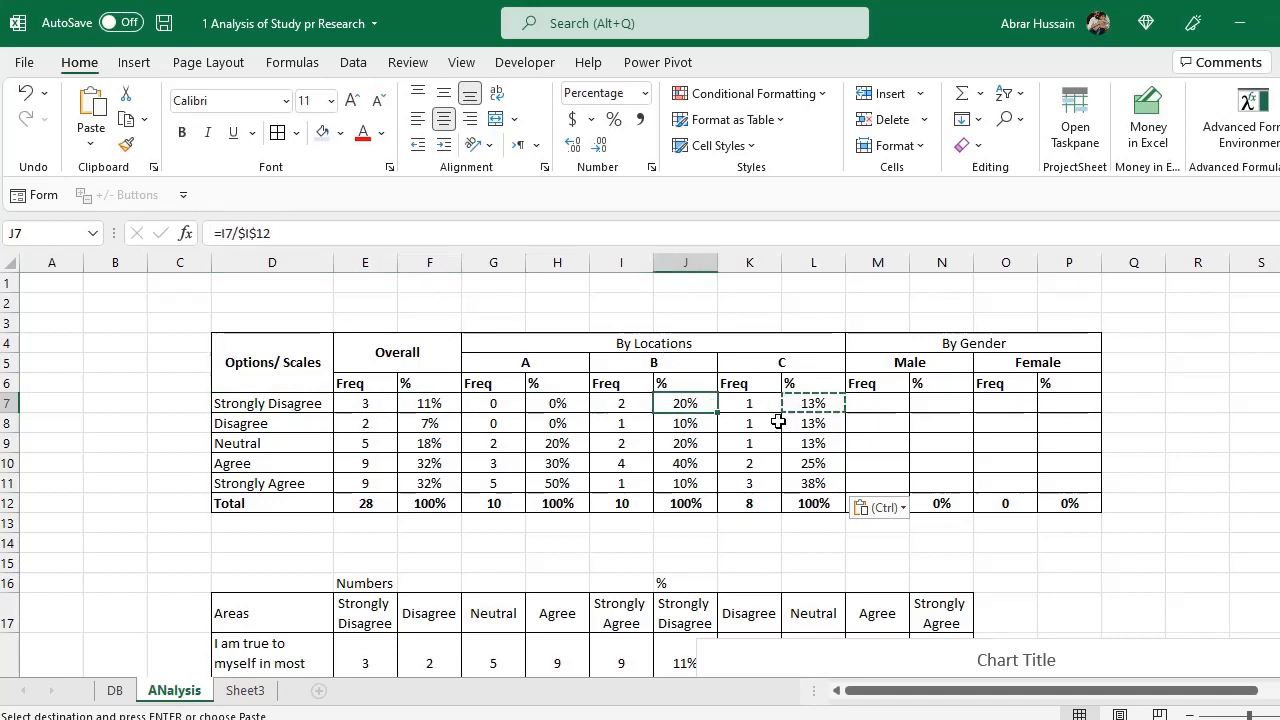
left_click(828, 403)
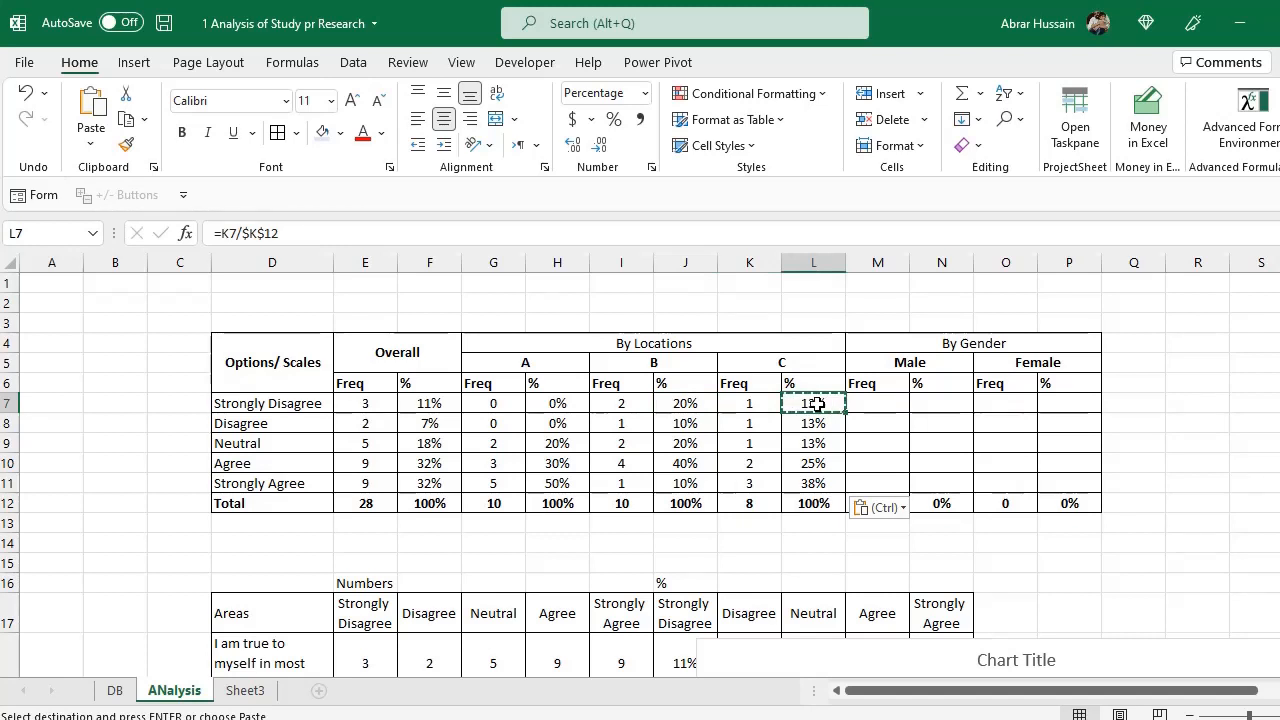
left_click(686, 405)
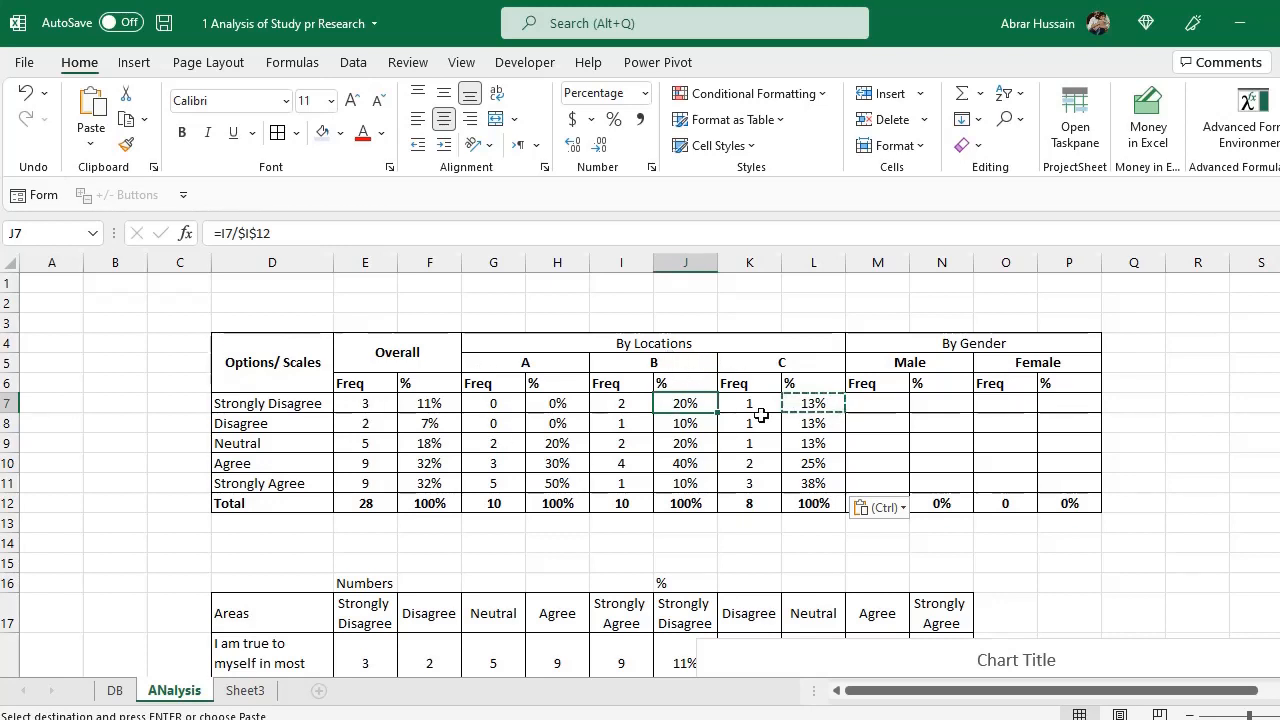
left_click(875, 404)
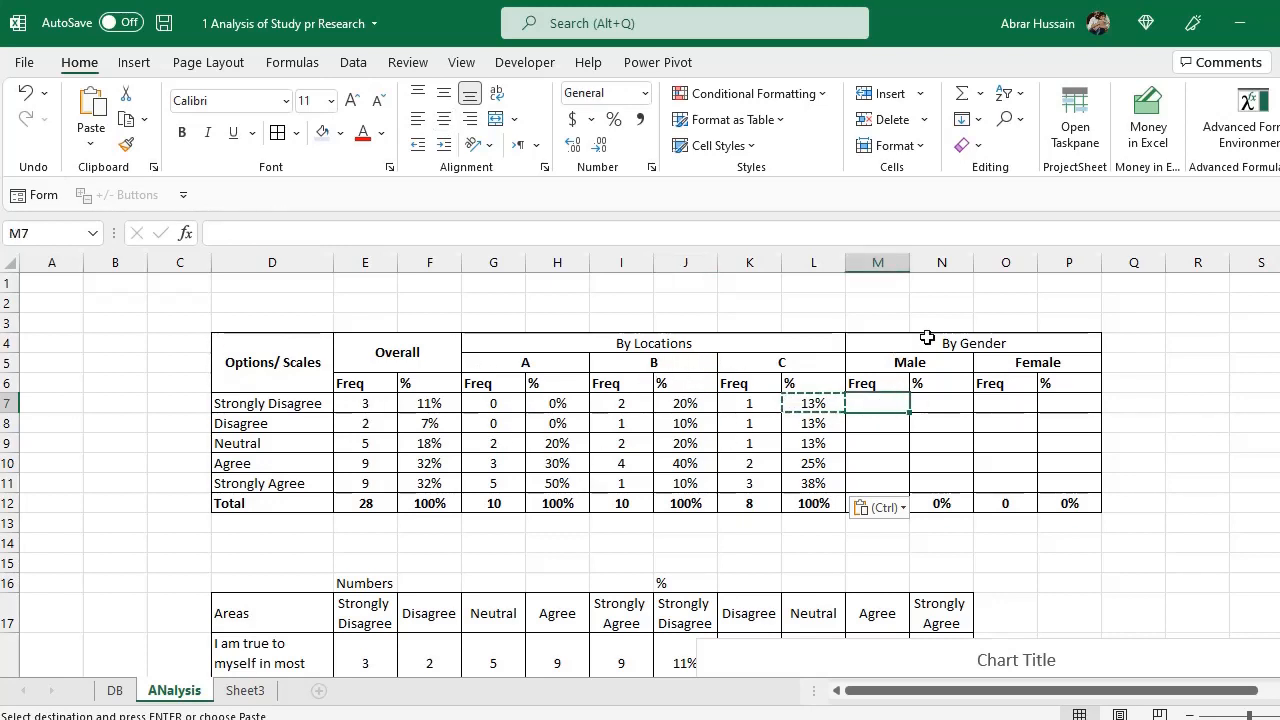
Compare the Agree and Strongly Agree percentages overall and across locations A, B and C
left_click_drag(365, 404, 813, 484)
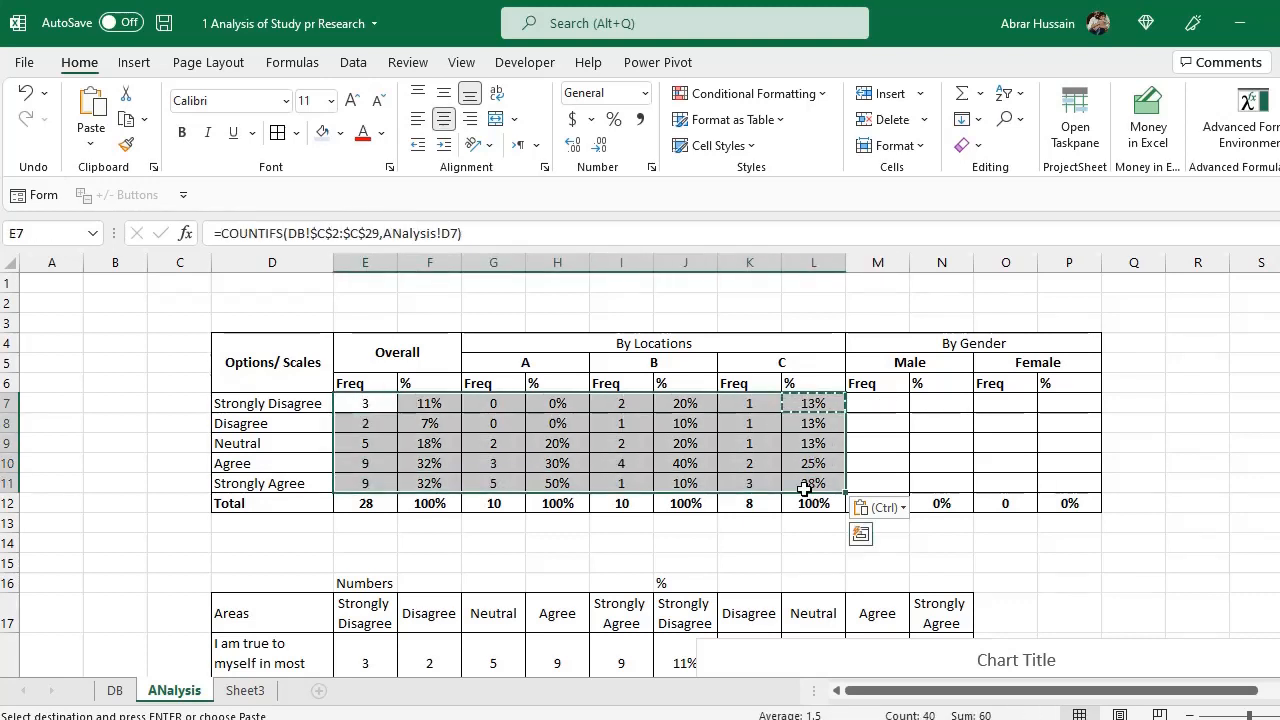
left_click(240, 490)
left_click(437, 480)
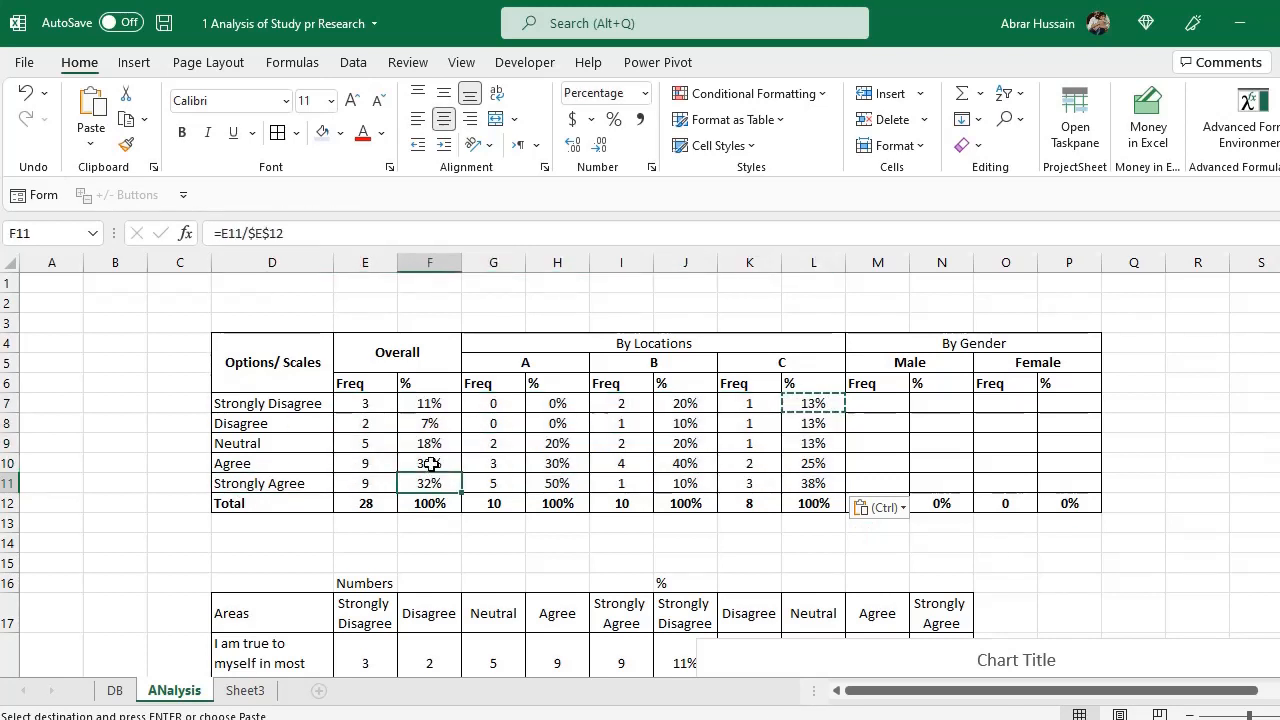
left_click_drag(440, 463, 445, 485)
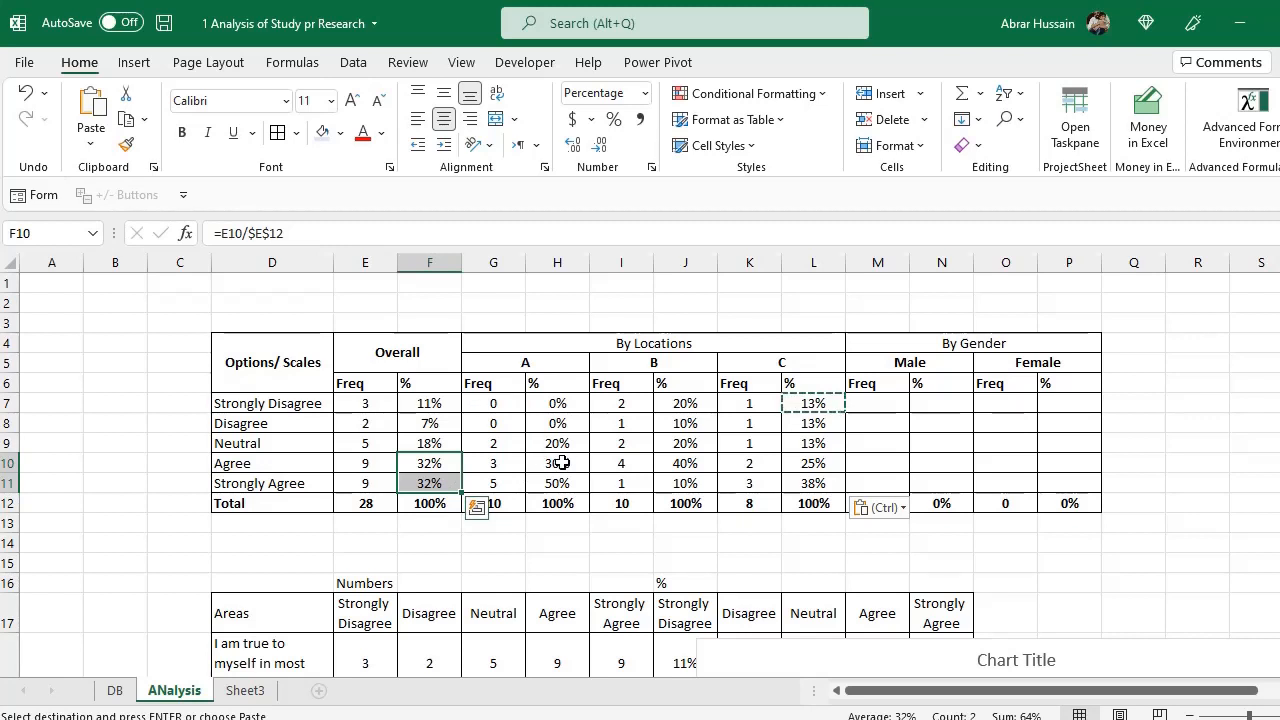
left_click_drag(567, 460, 557, 482)
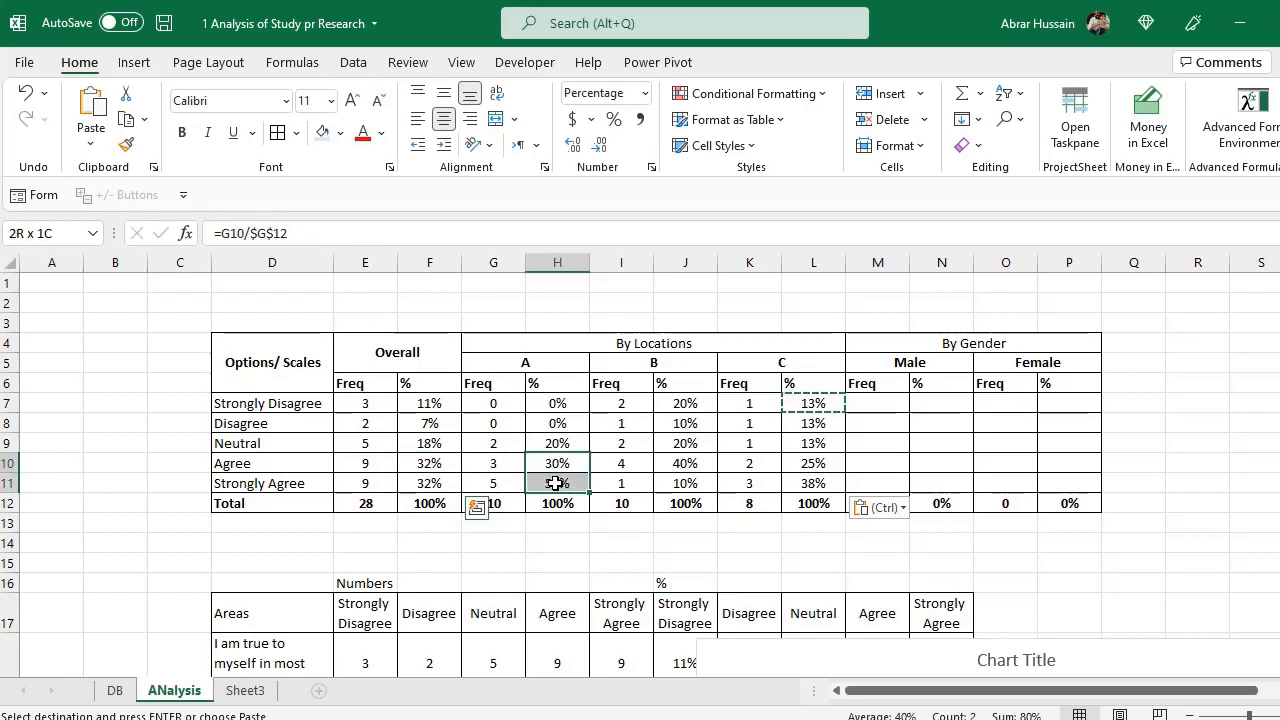
key("ctrl+v")
left_click_drag(694, 463, 692, 482)
key("ctrl+v")
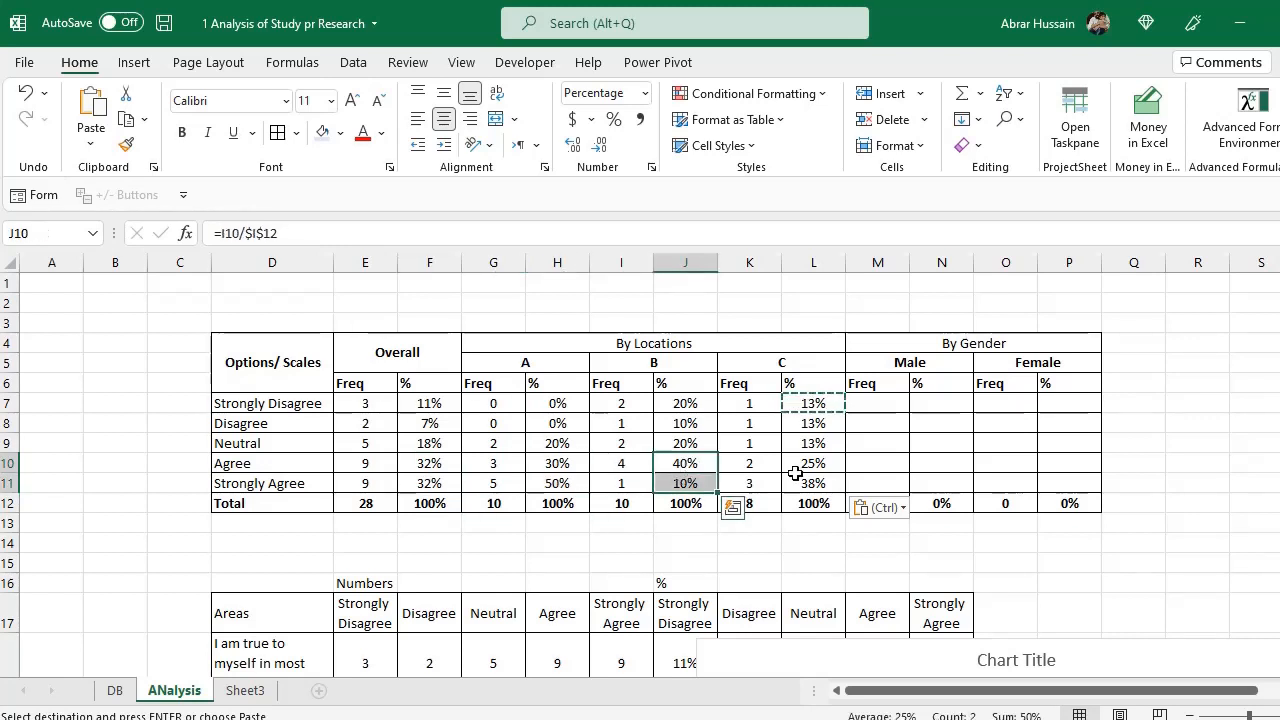
left_click_drag(810, 463, 810, 482)
key("ctrl+v")
left_click_drag(266, 462, 278, 488)
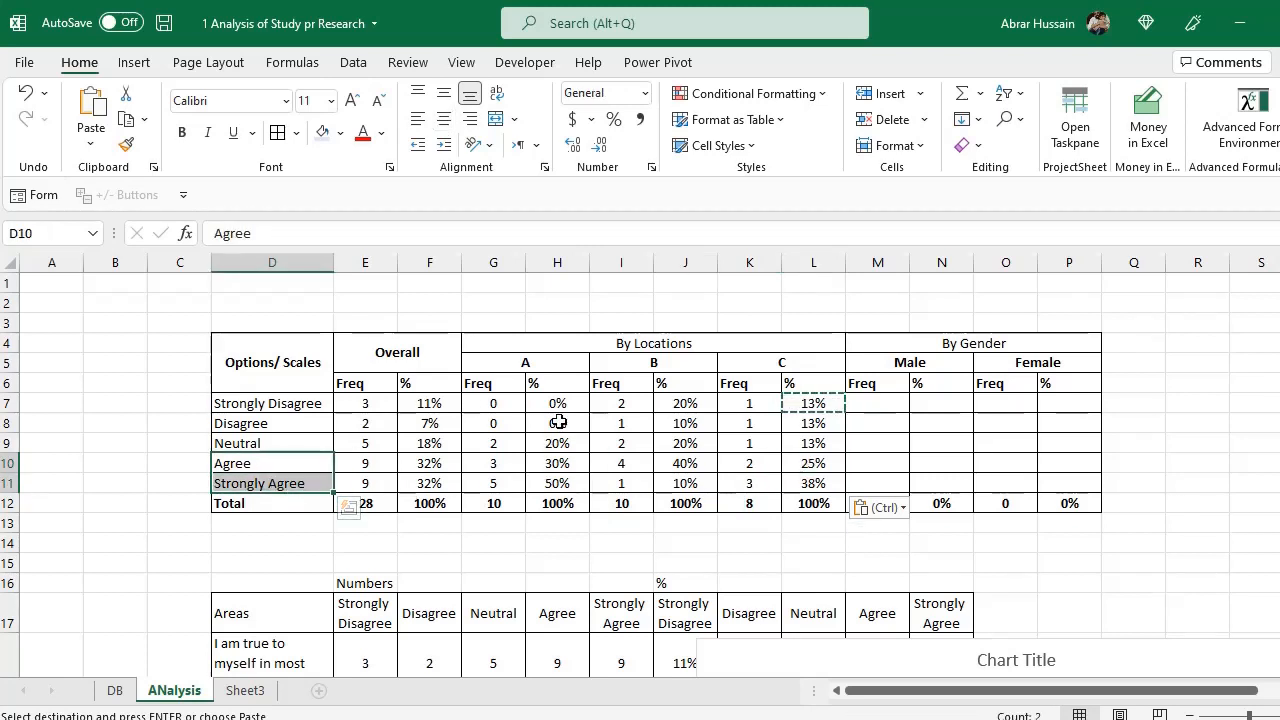
left_click_drag(557, 358, 549, 489)
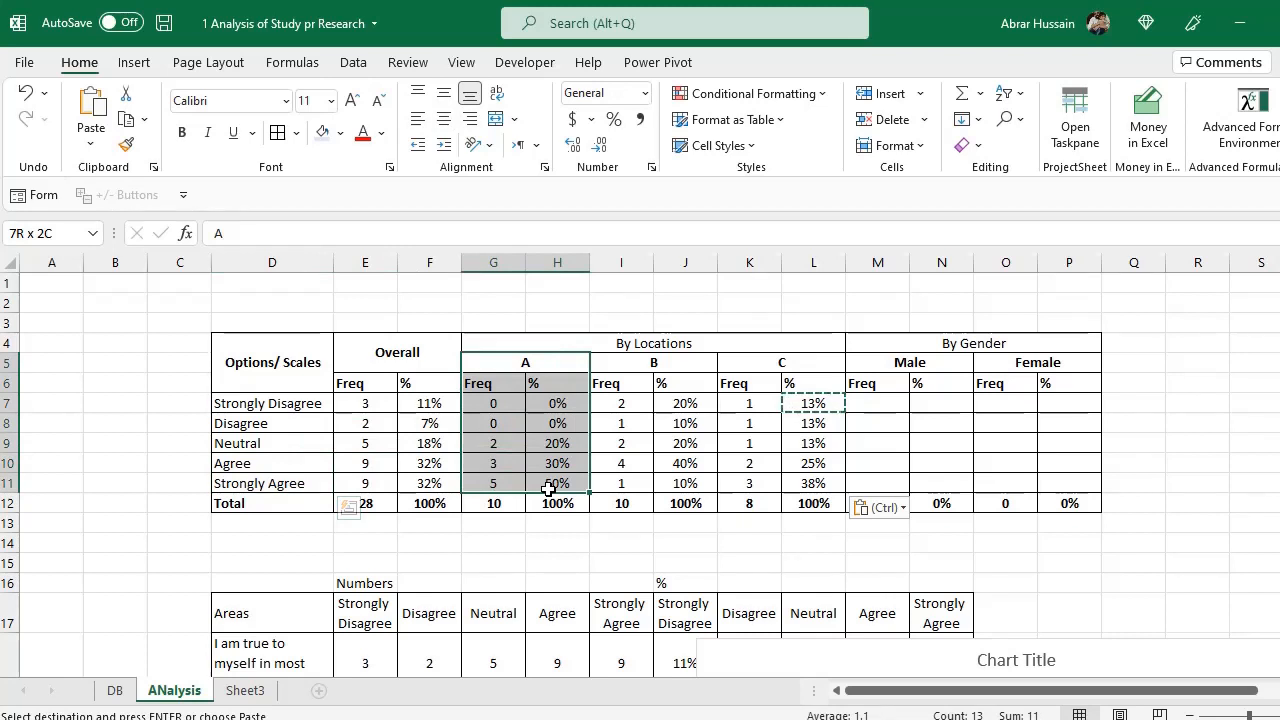
Examine the location range and criterion in the COUNTIFS formula of K7, leaving the formula as it is
left_click(895, 404)
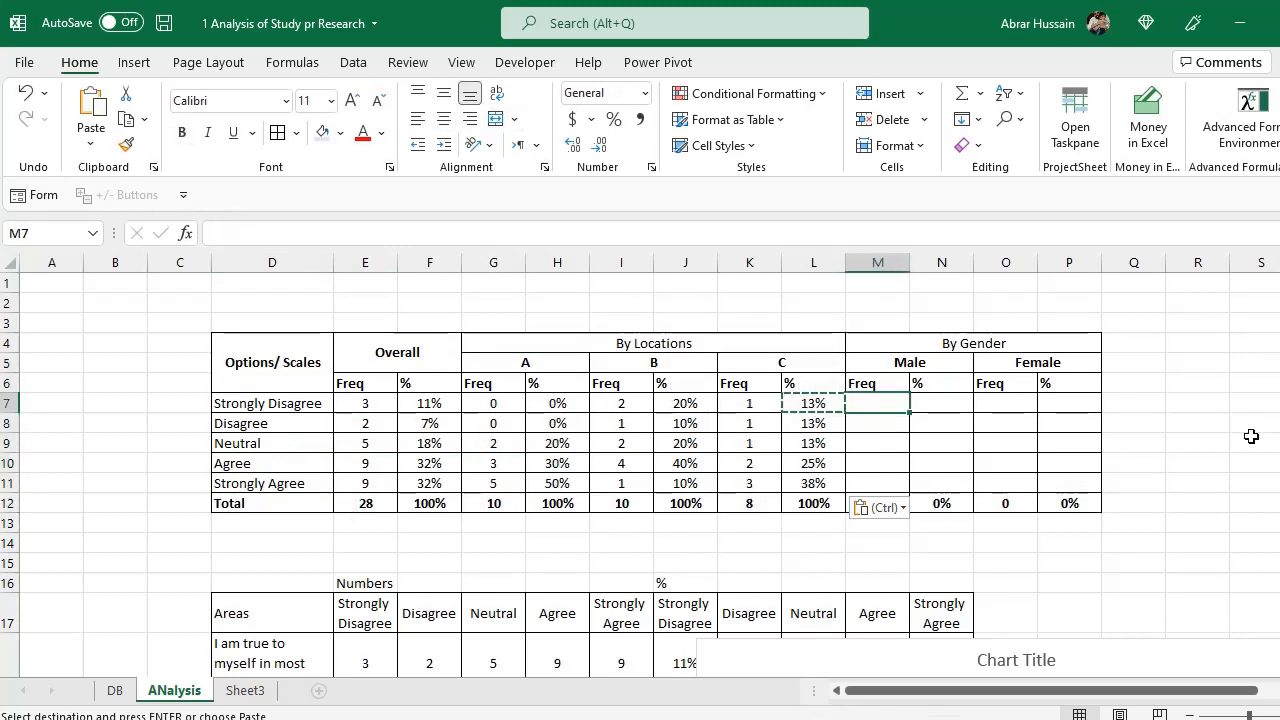
key("Escape")
key("Left")
key("Left")
key("F2")
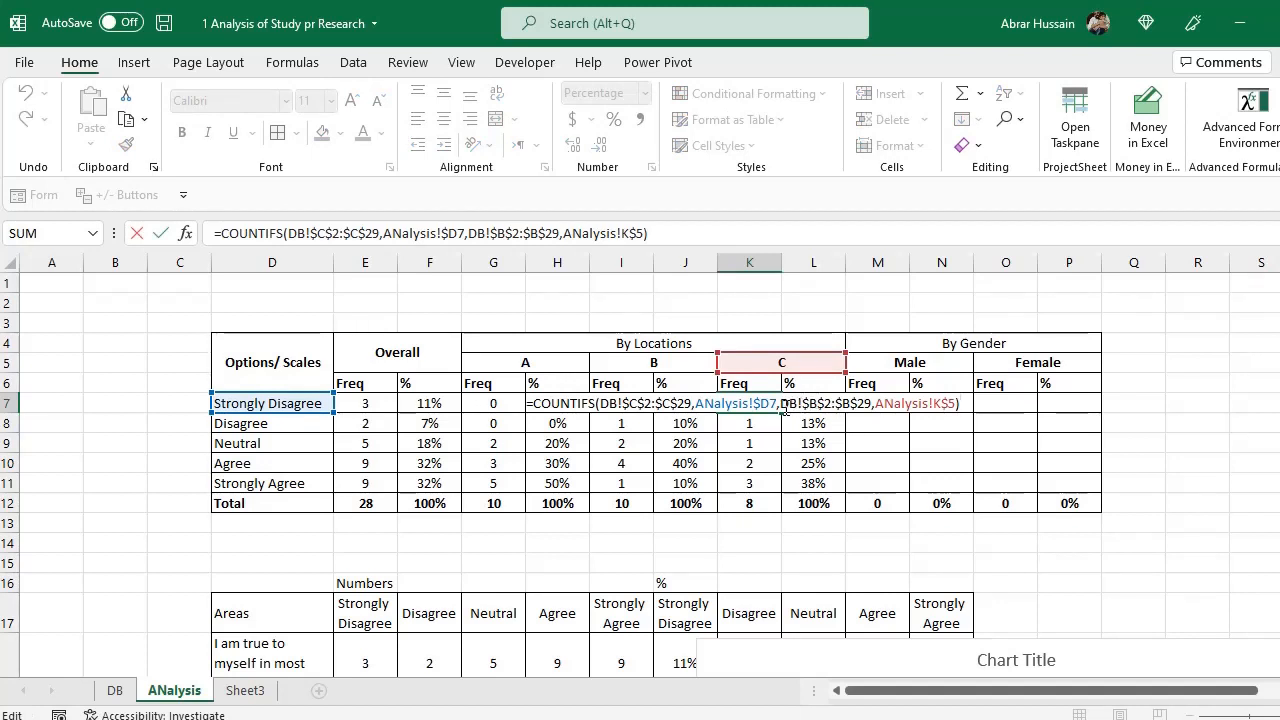
left_click_drag(805, 410, 957, 404)
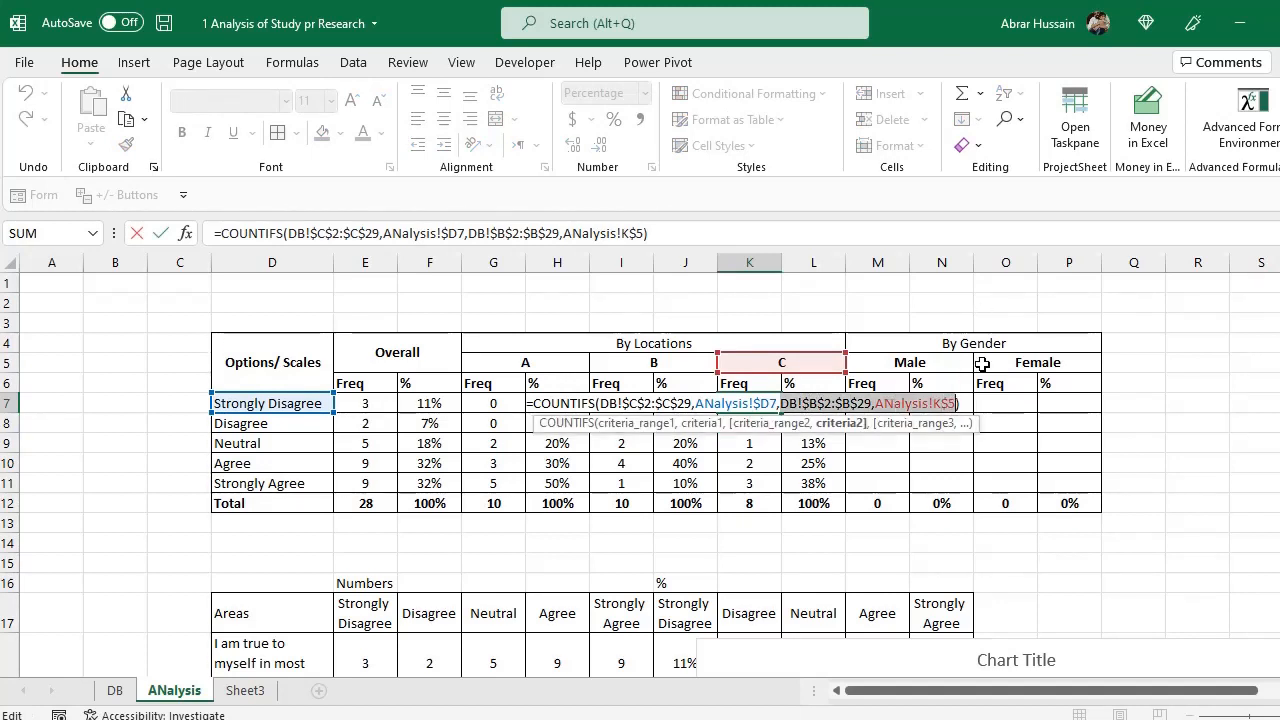
key("Escape")
Begin a COUNTIFS formula in M7, the Male frequency cell for Strongly Disagree
key("Right")
key("Right")
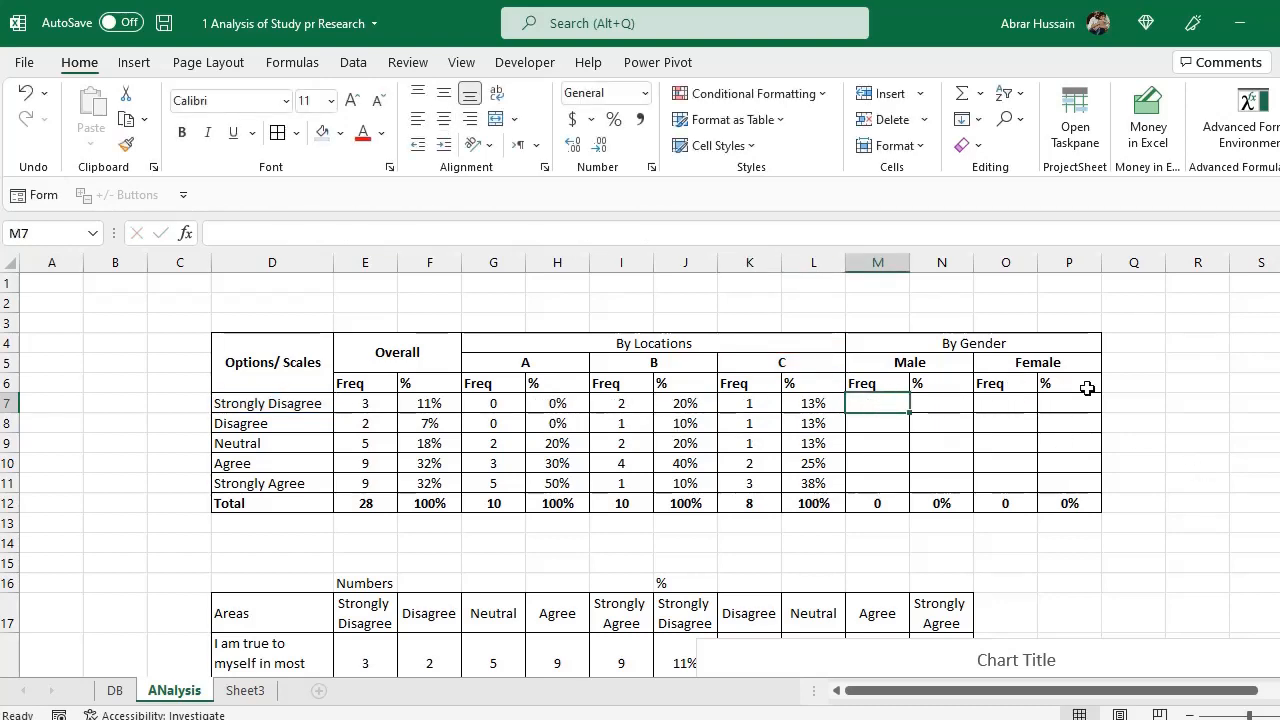
type("=COUNTIOF")
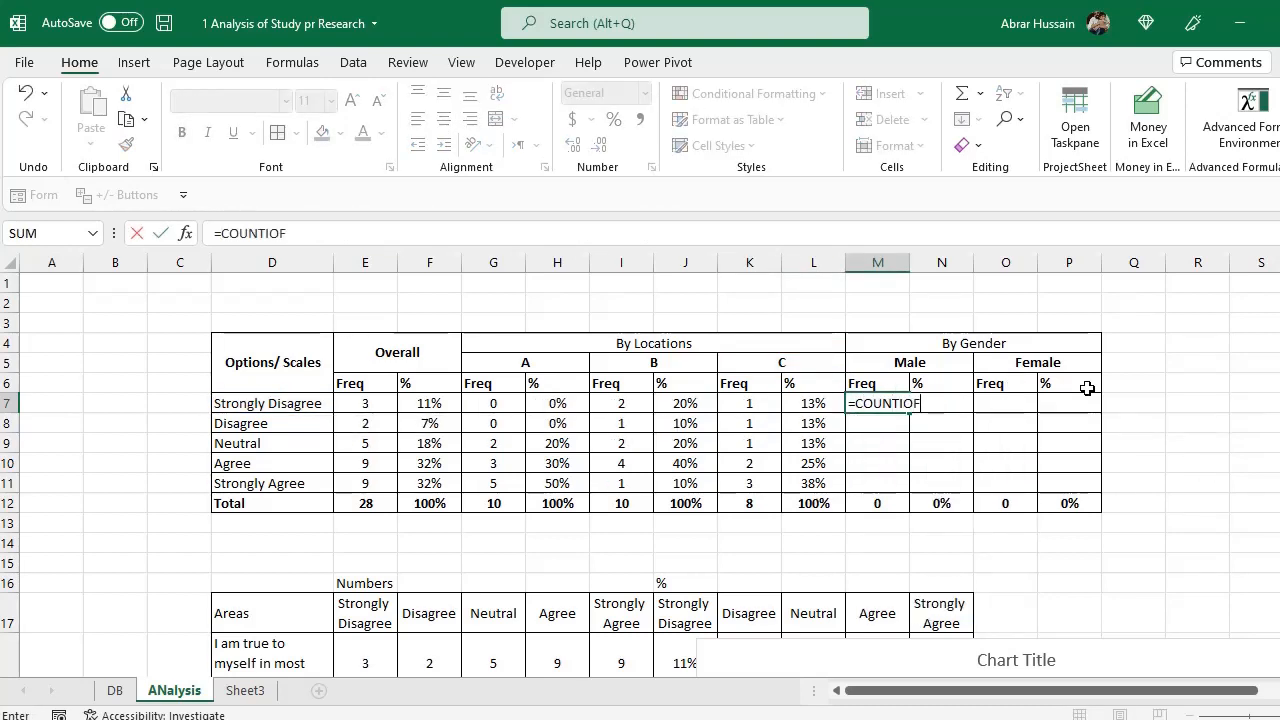
key("BackSpace")
key("BackSpace")
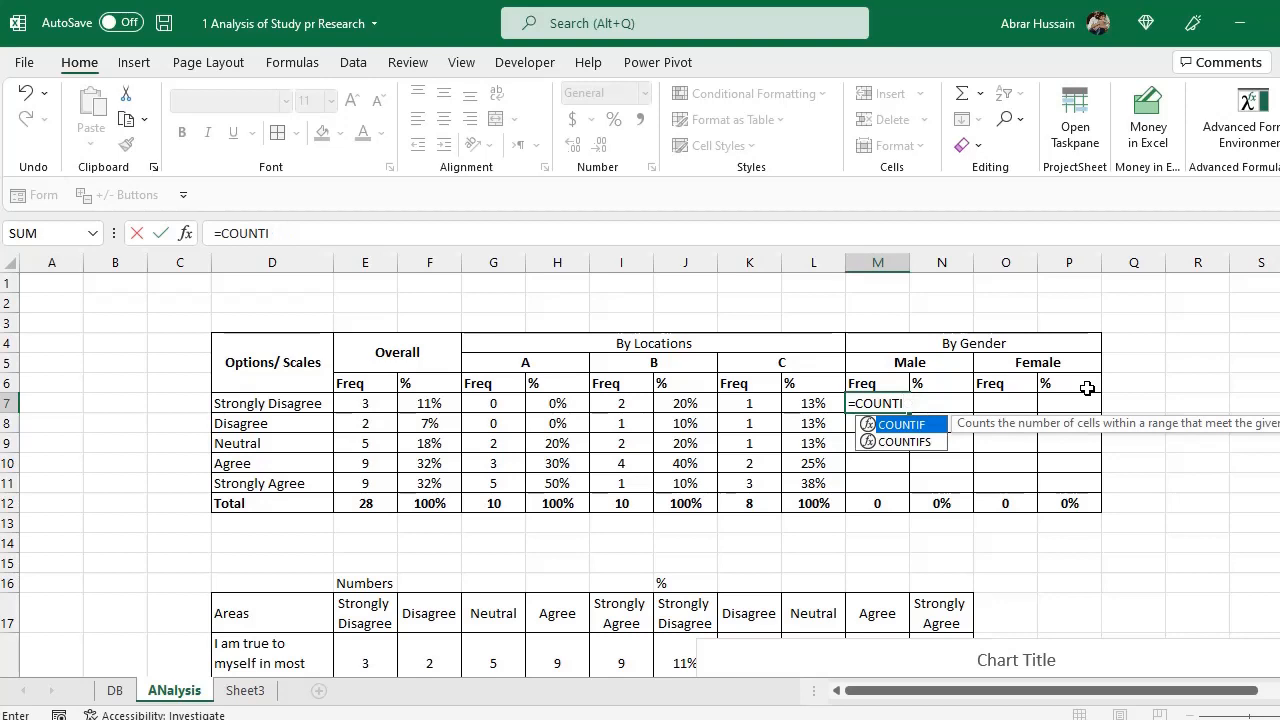
type("Fs(")
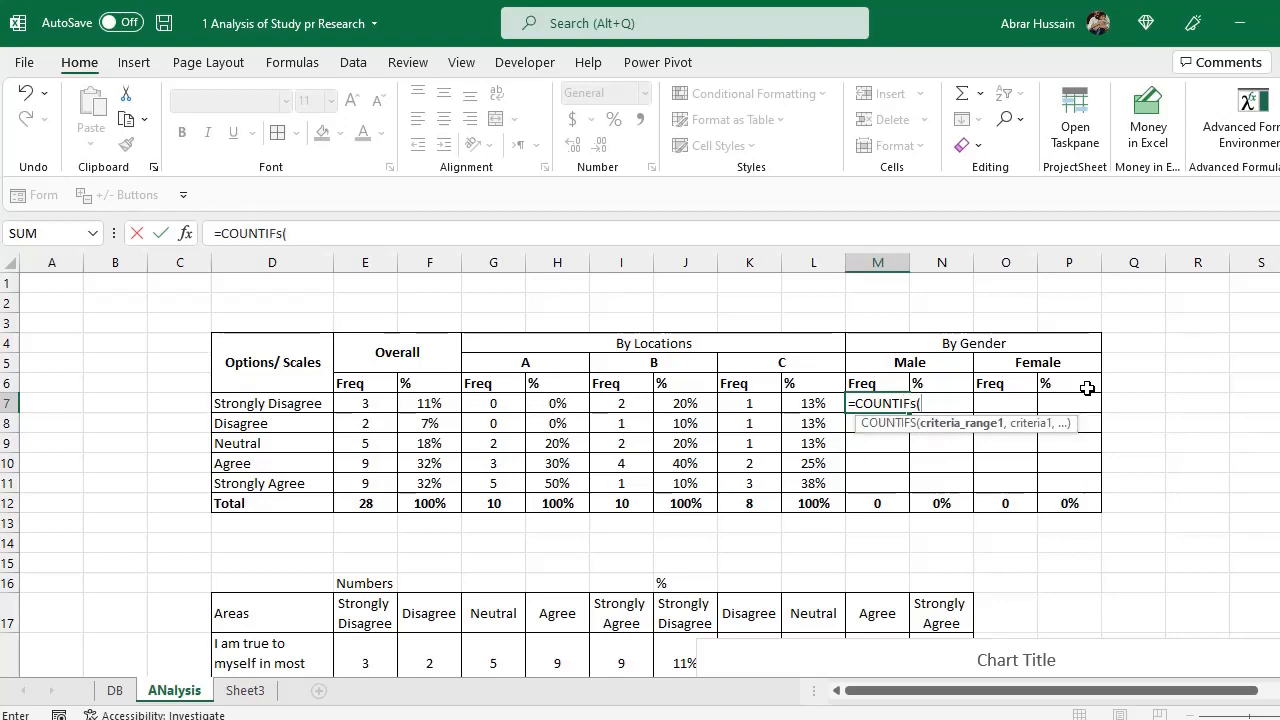
Set the first criteria range to the absolute DB!$C$2:$C$29 and its criterion to the Strongly Disagree label in D7
left_click(120, 693)
scroll(177, 577, "up", 6)
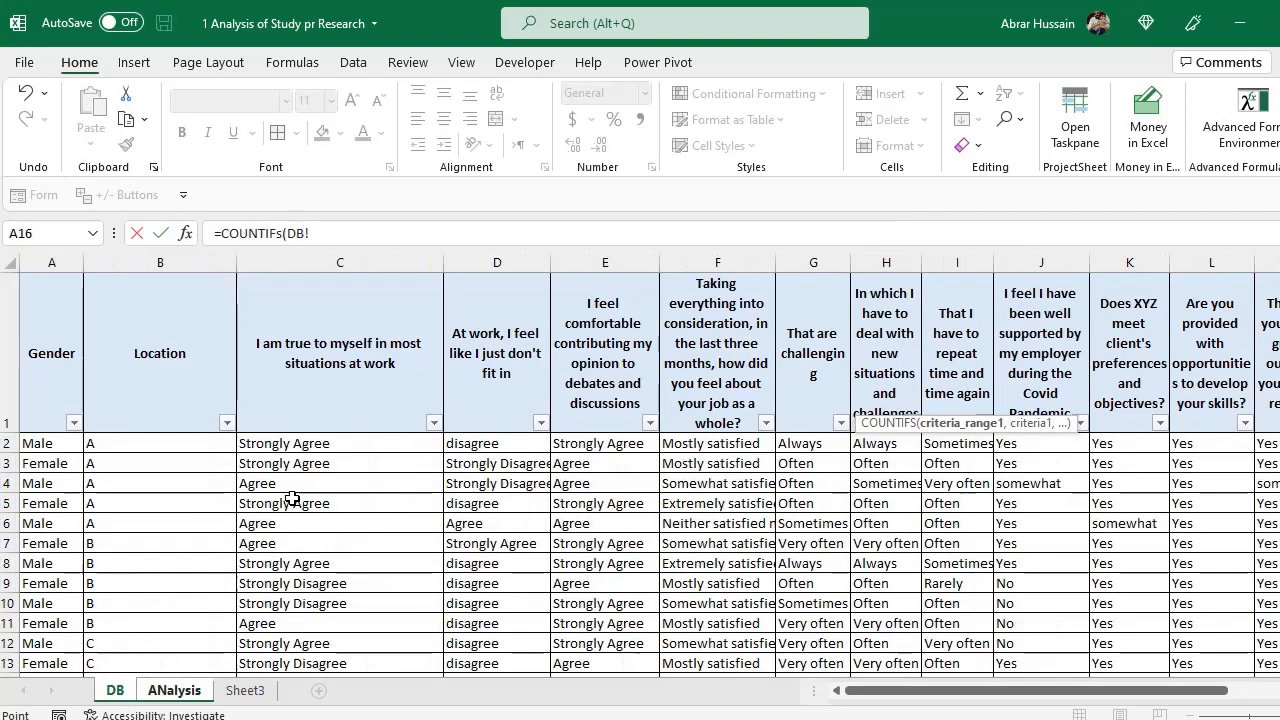
left_click(285, 443)
scroll(310, 500, "down", 5)
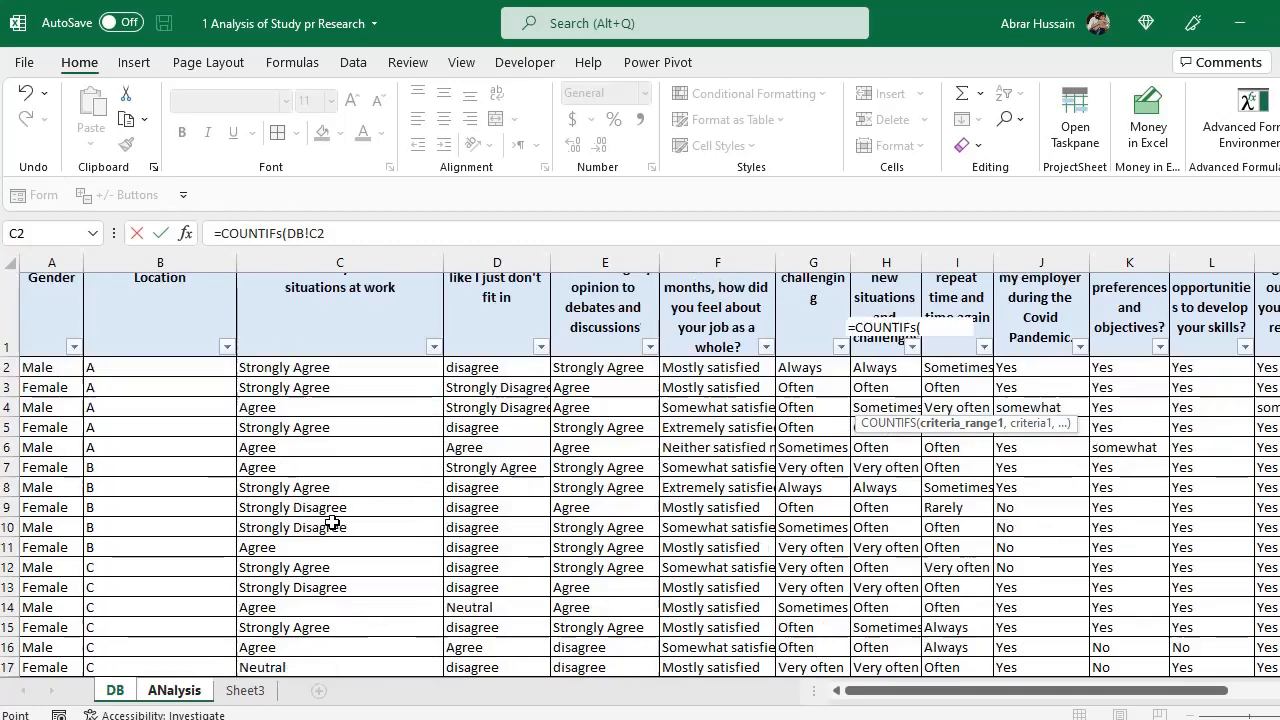
left_click(301, 543, "shift")
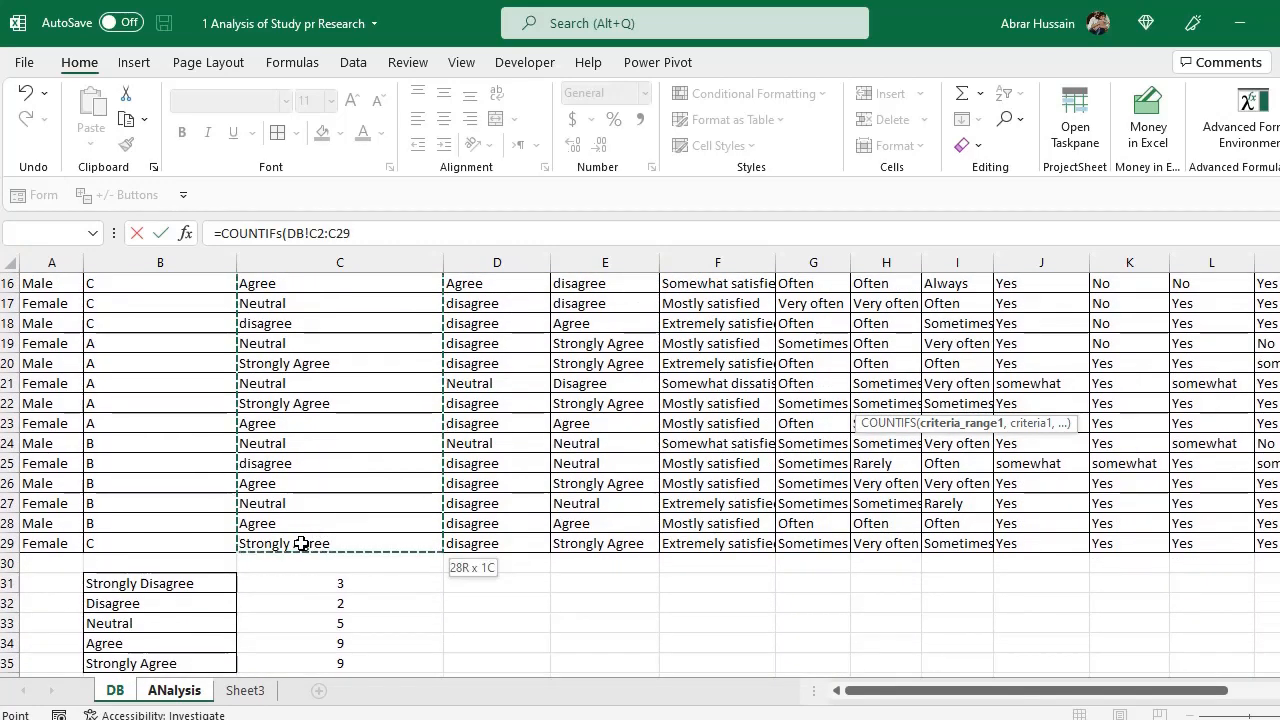
scroll(301, 543, "up", 5)
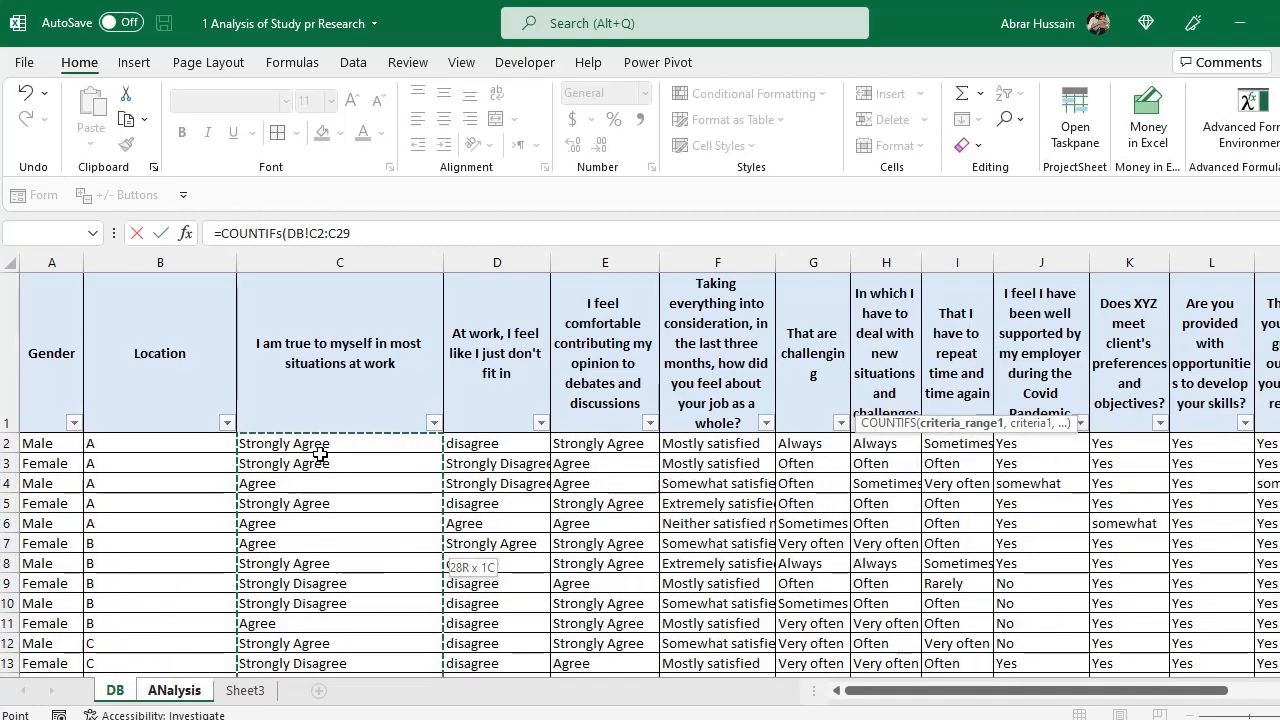
key("F4")
left_click(390, 232)
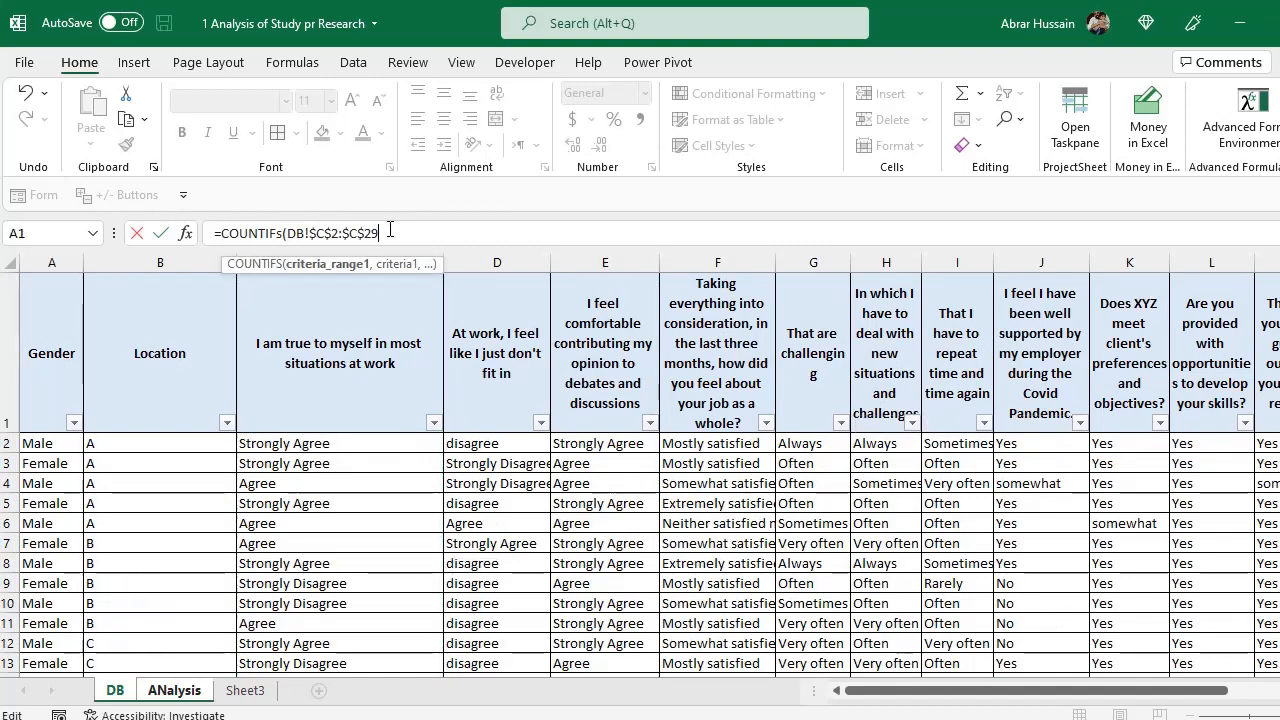
type(",")
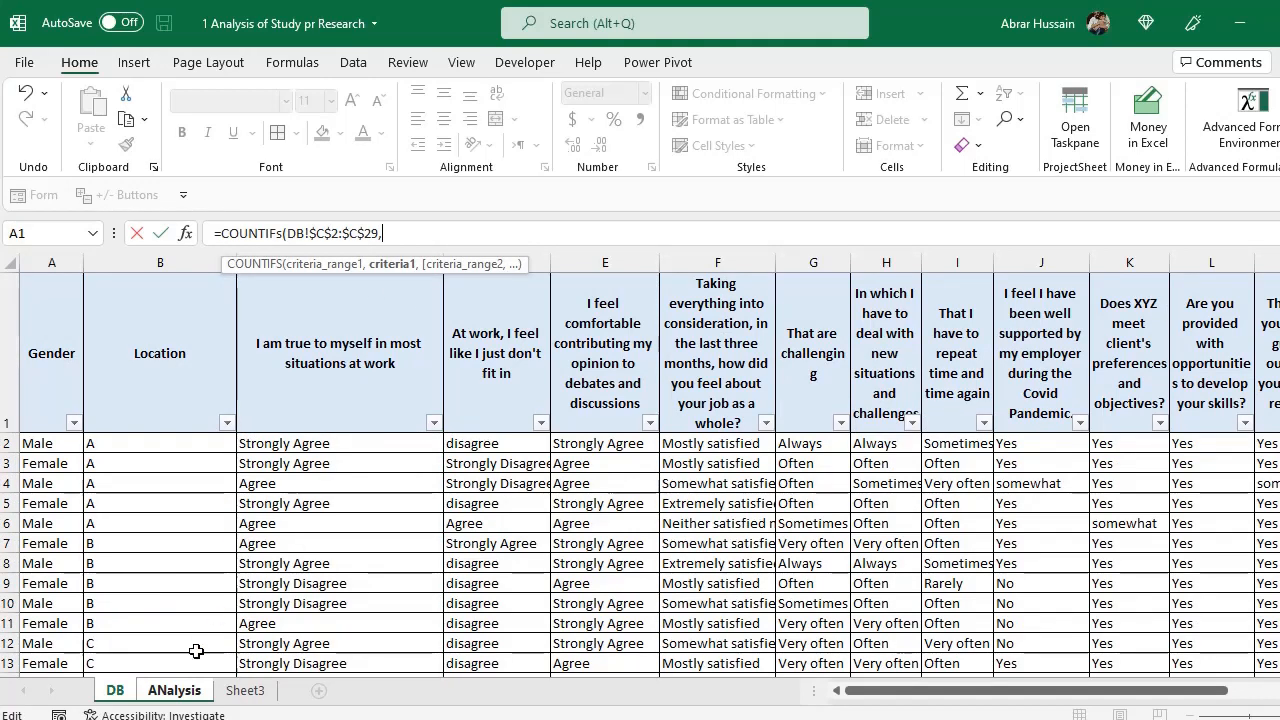
left_click(178, 690)
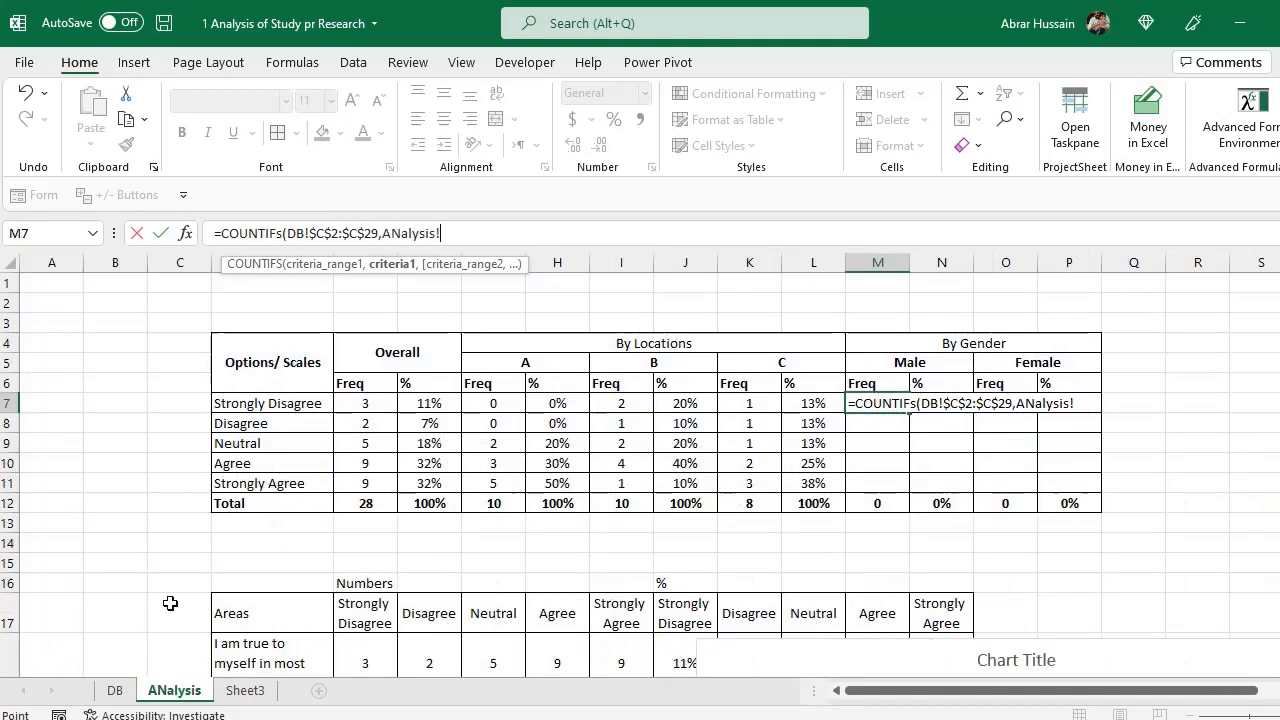
left_click(248, 402)
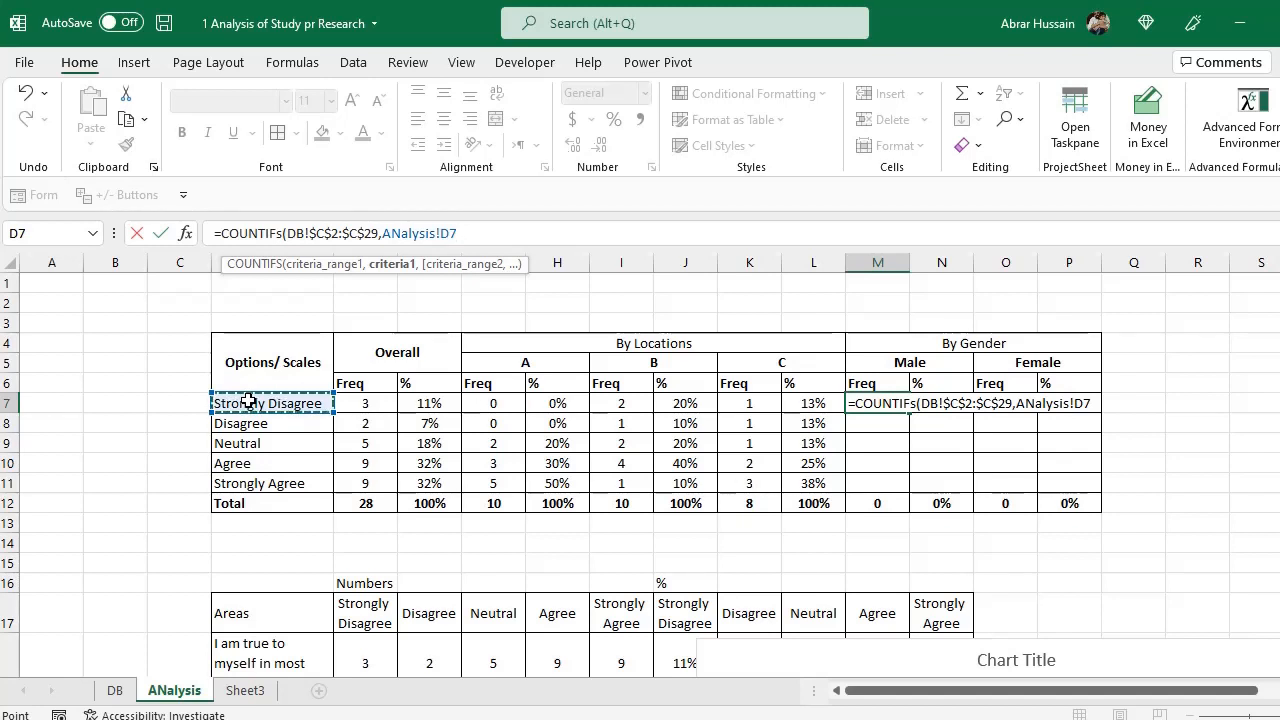
type(",")
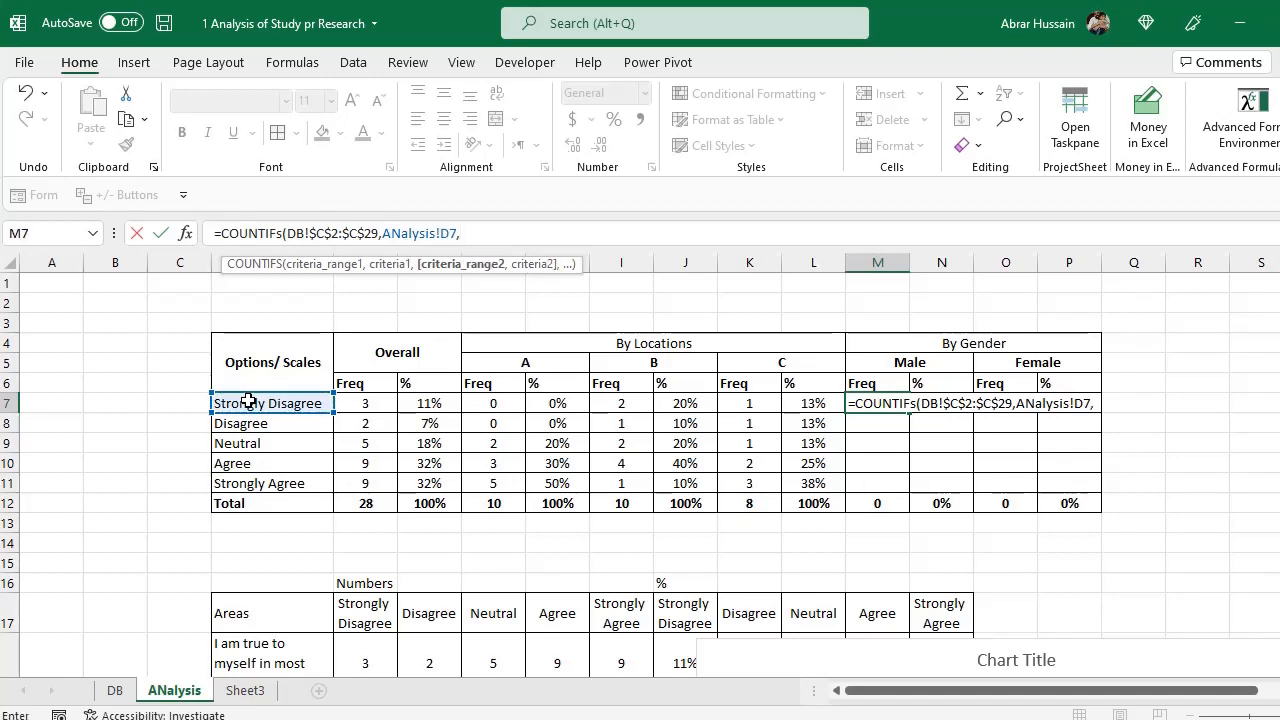
Add the absolute gender range DB!$A$2:$A$29 with the Male heading M5 as its criterion, and complete the M7 formula
left_click(114, 690)
left_click(34, 443)
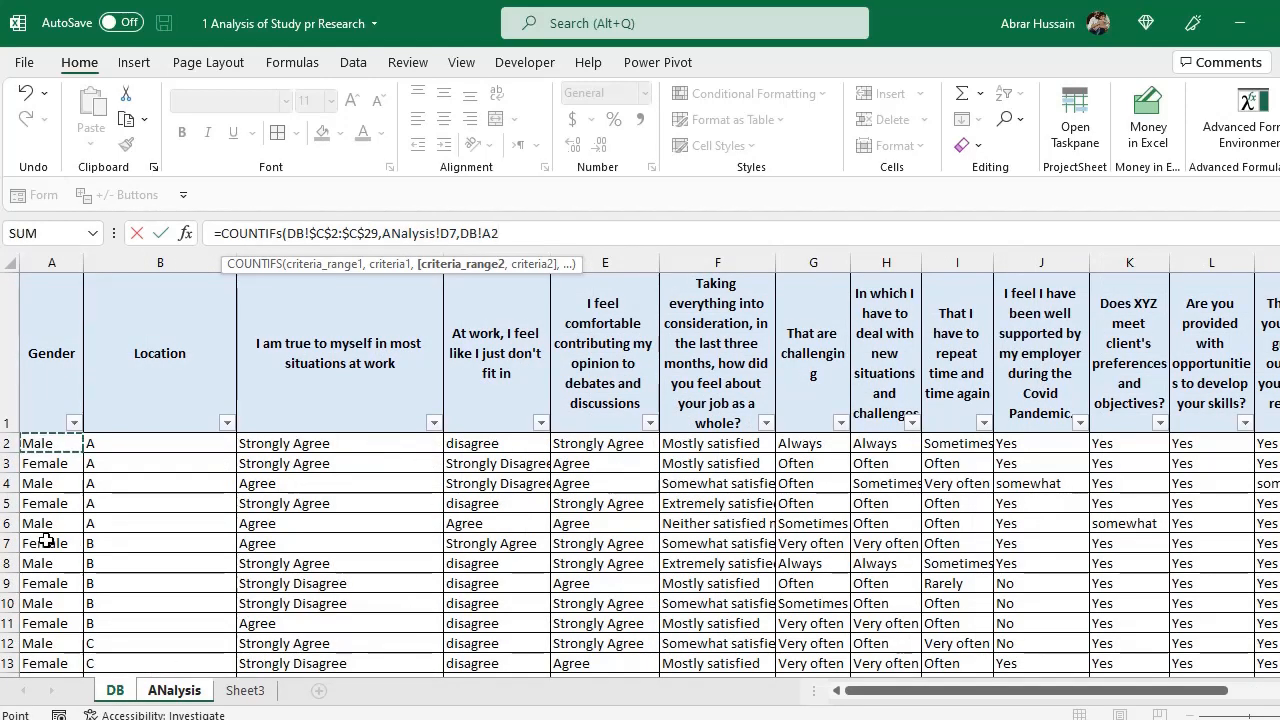
scroll(47, 545, "down", 4)
left_click(42, 602, "shift")
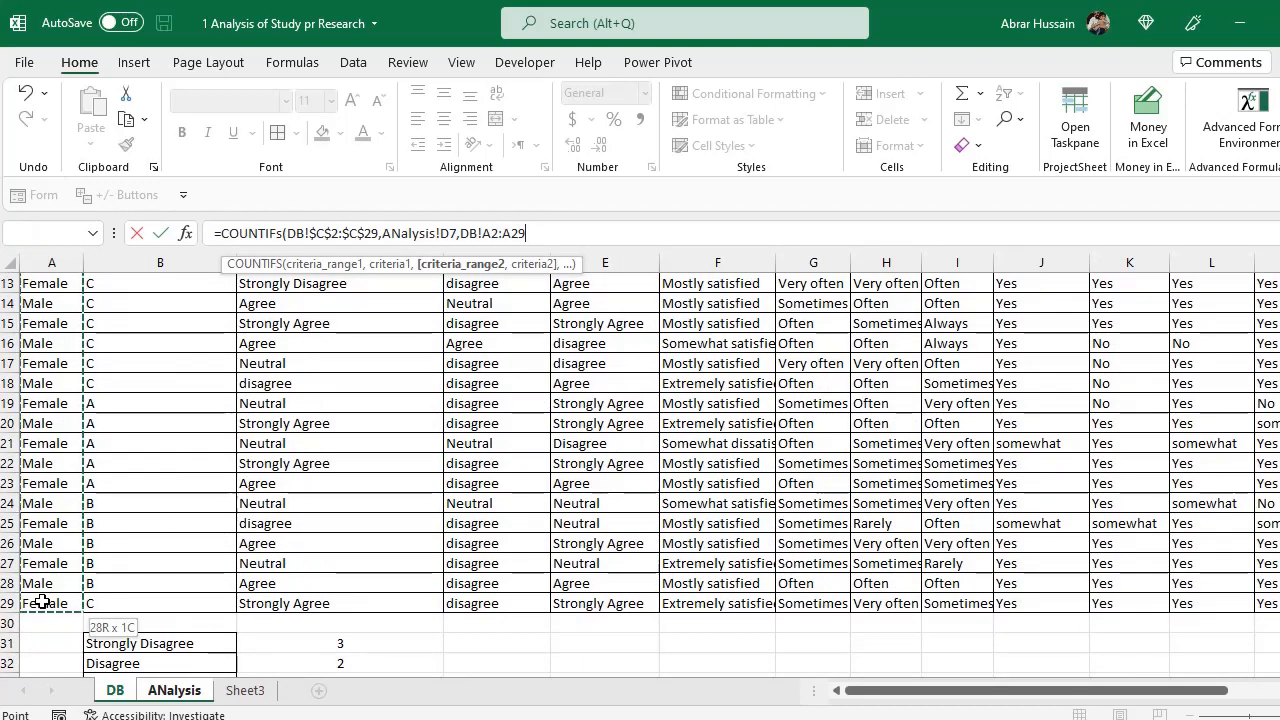
key("F4")
type(",")
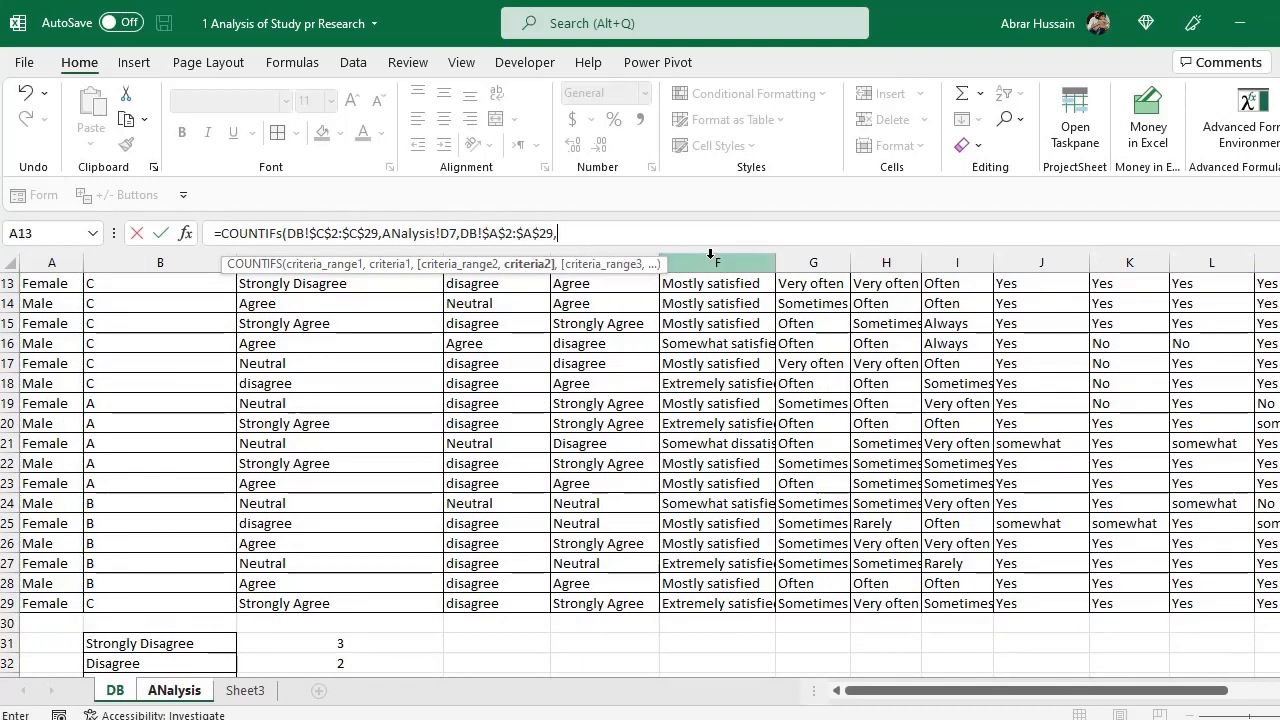
left_click(176, 690)
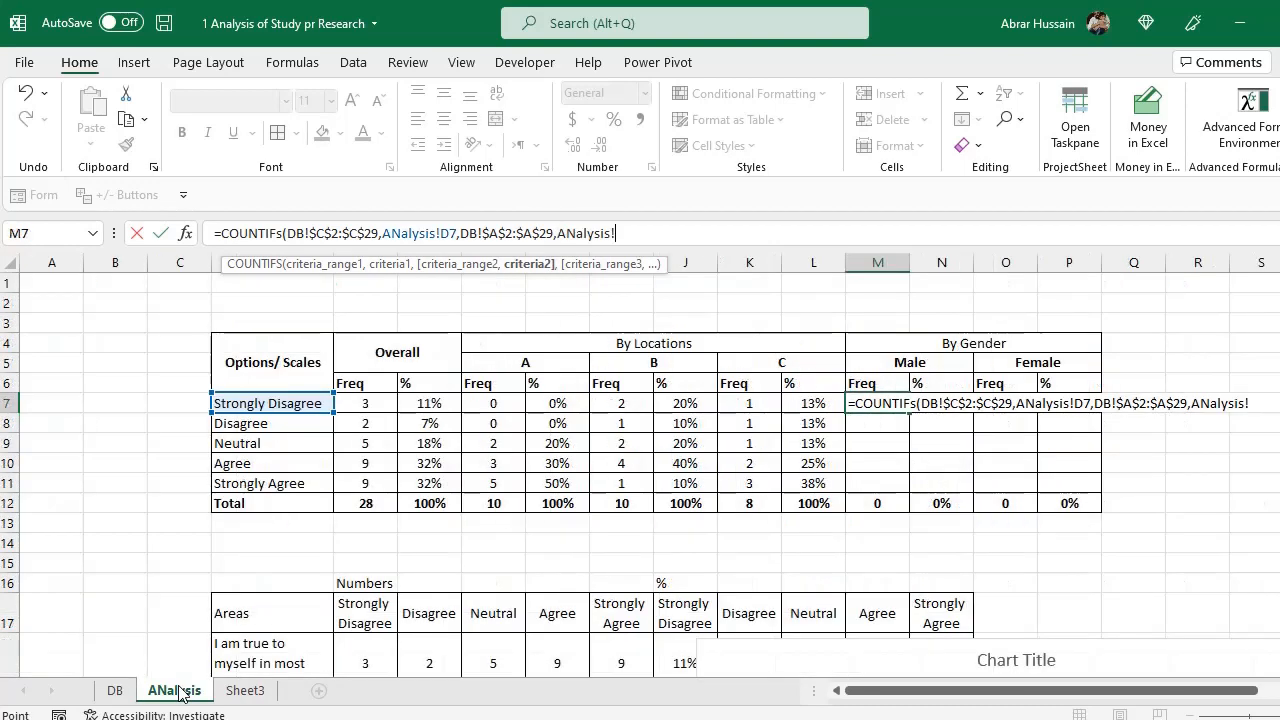
left_click(909, 364)
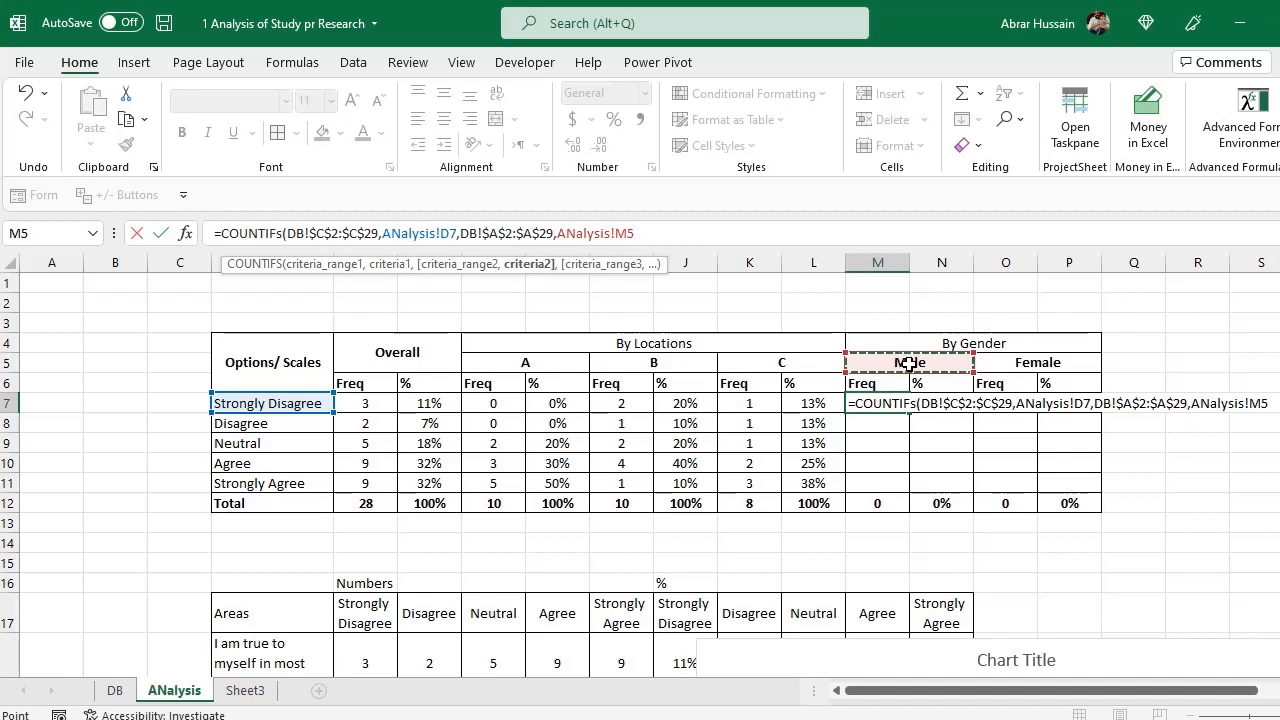
key("Return")
key("Up")
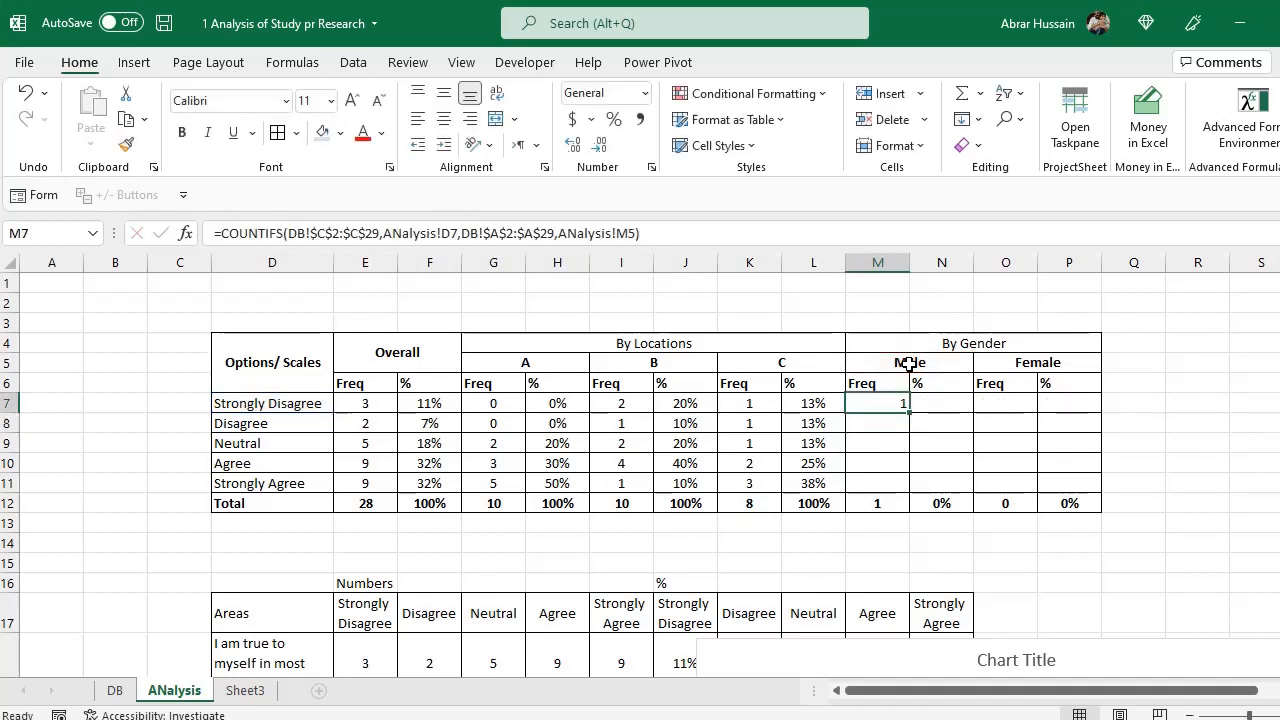
Lock the column of the scale criterion as $D7 and the row of the gender criterion as M$5 in the M7 formula
key("F2")
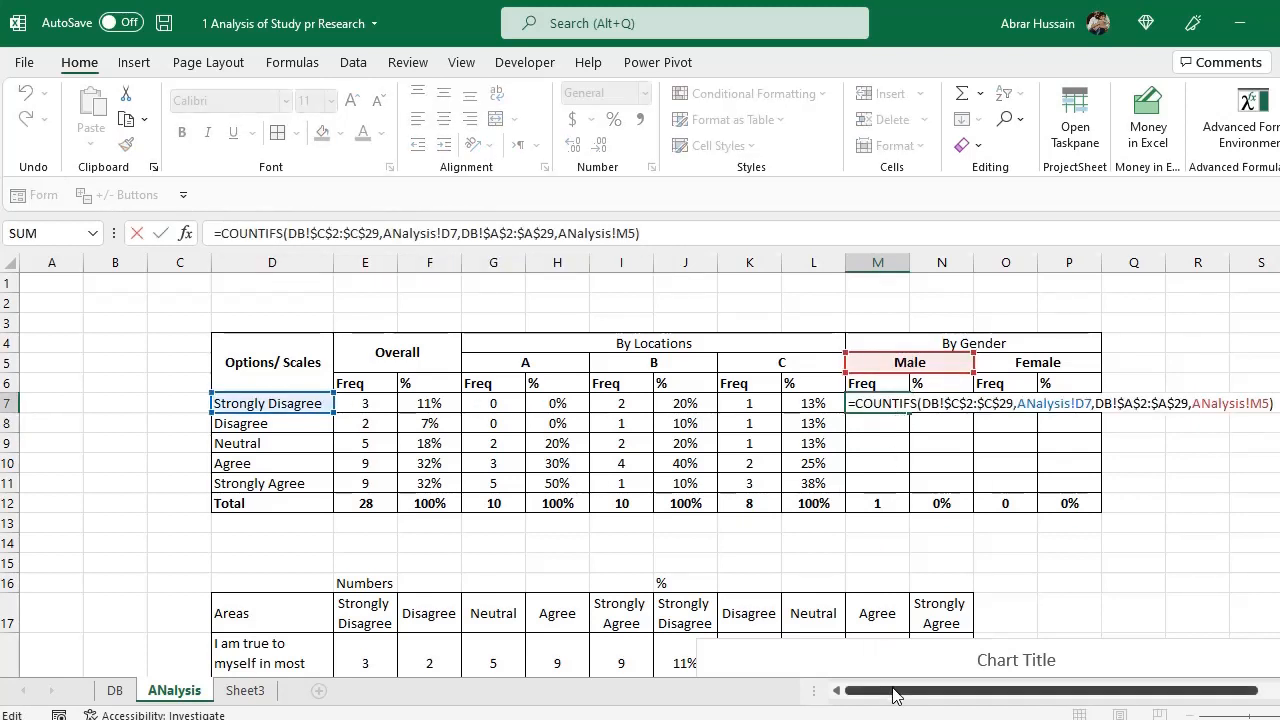
left_click_drag(894, 691, 935, 690)
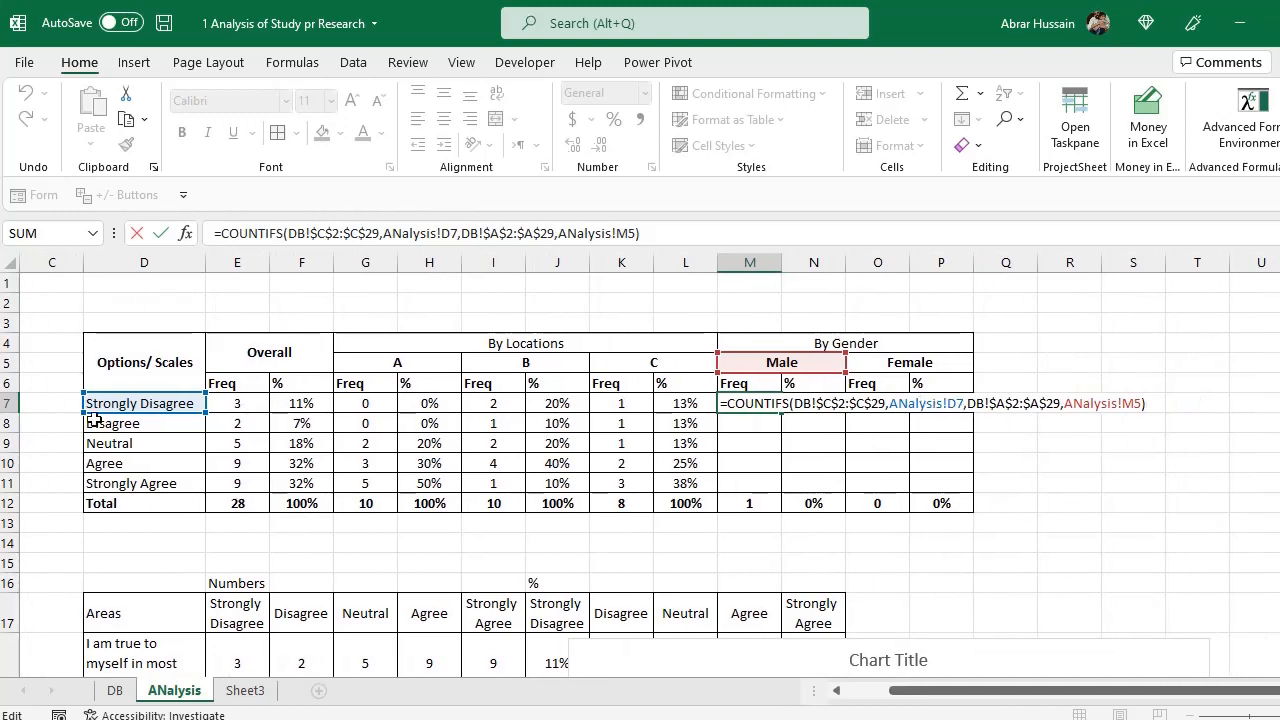
left_click(948, 402)
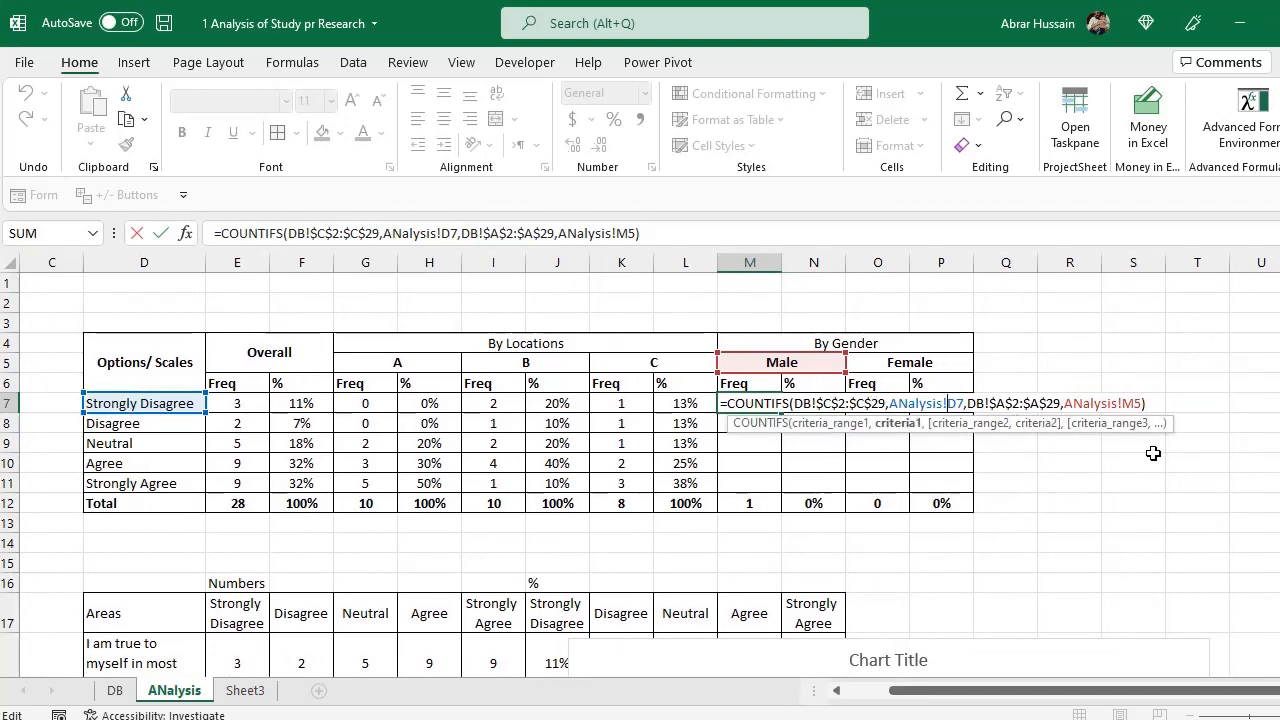
type("$")
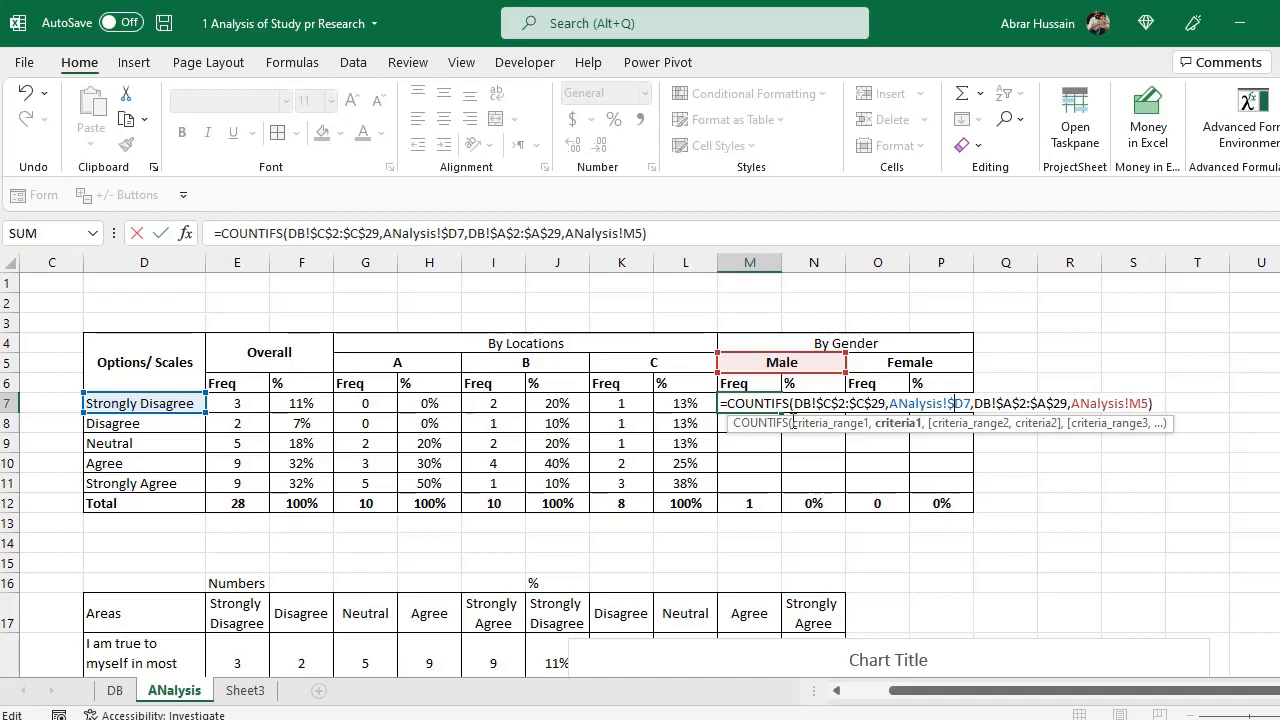
left_click(1143, 402)
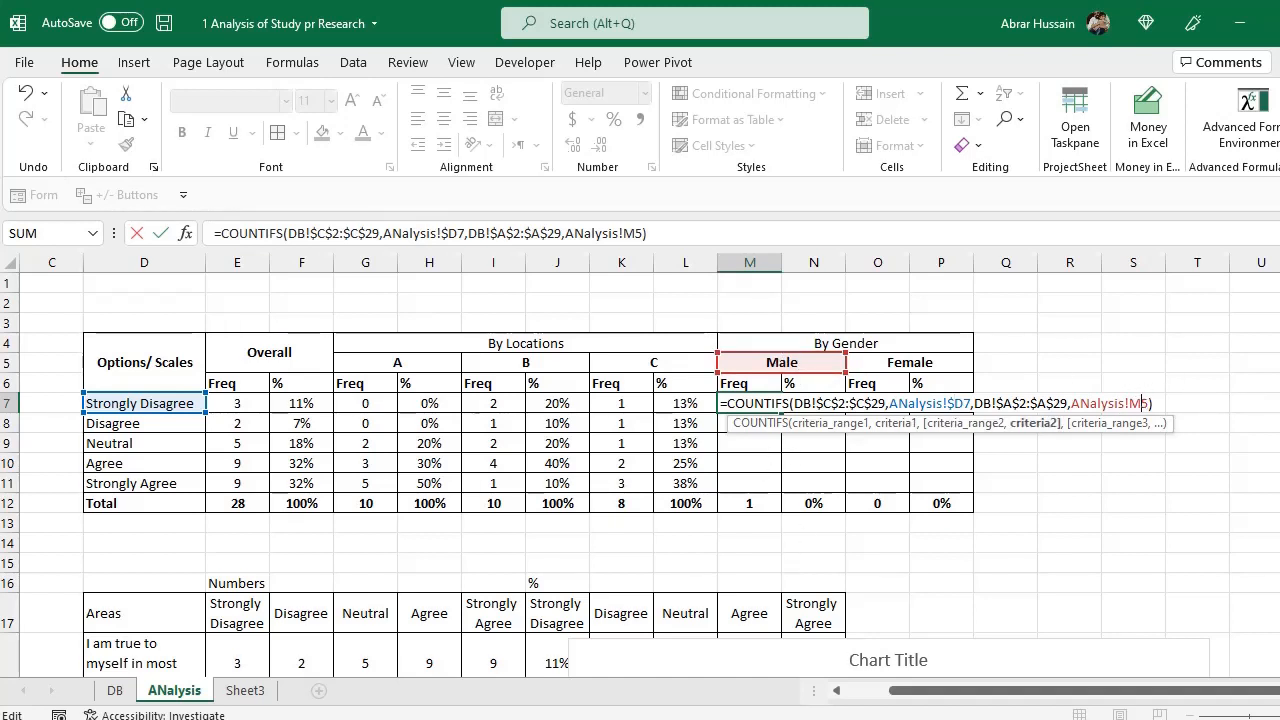
type("$")
key("ctrl+Return")
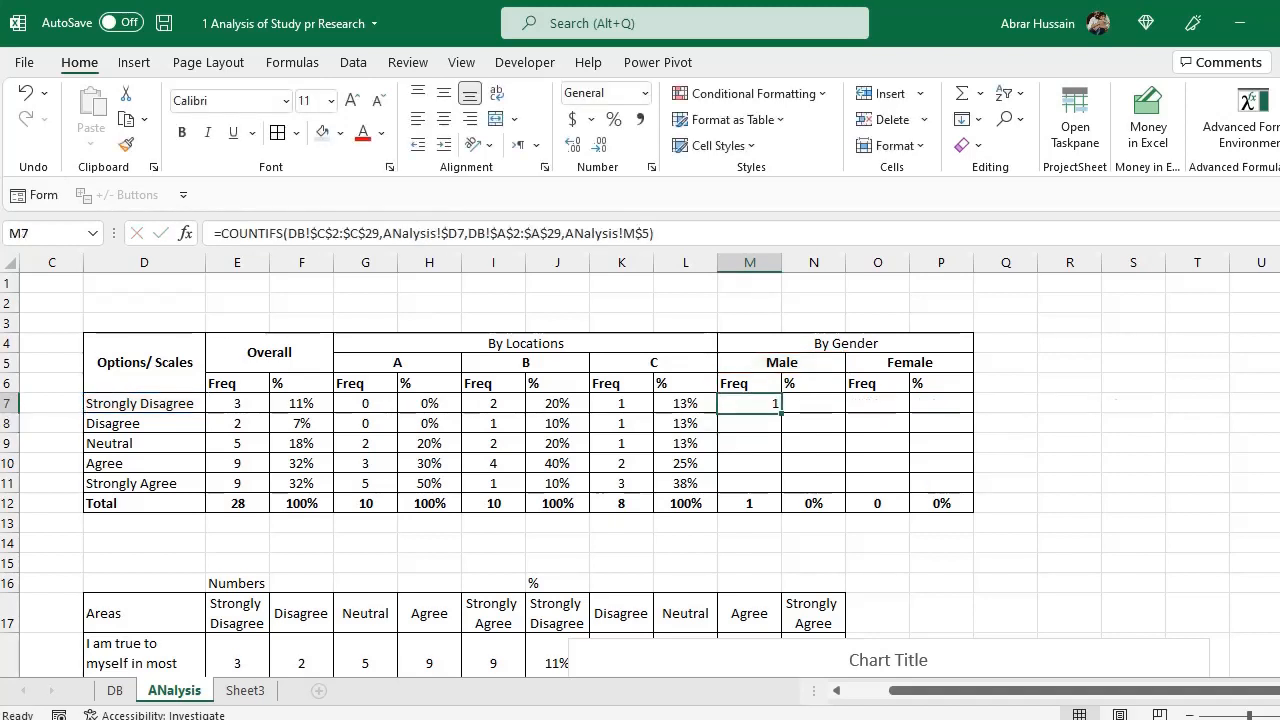
Replace the gender heading reference in the M7 formula with the text criterion "Male"
key("F2")
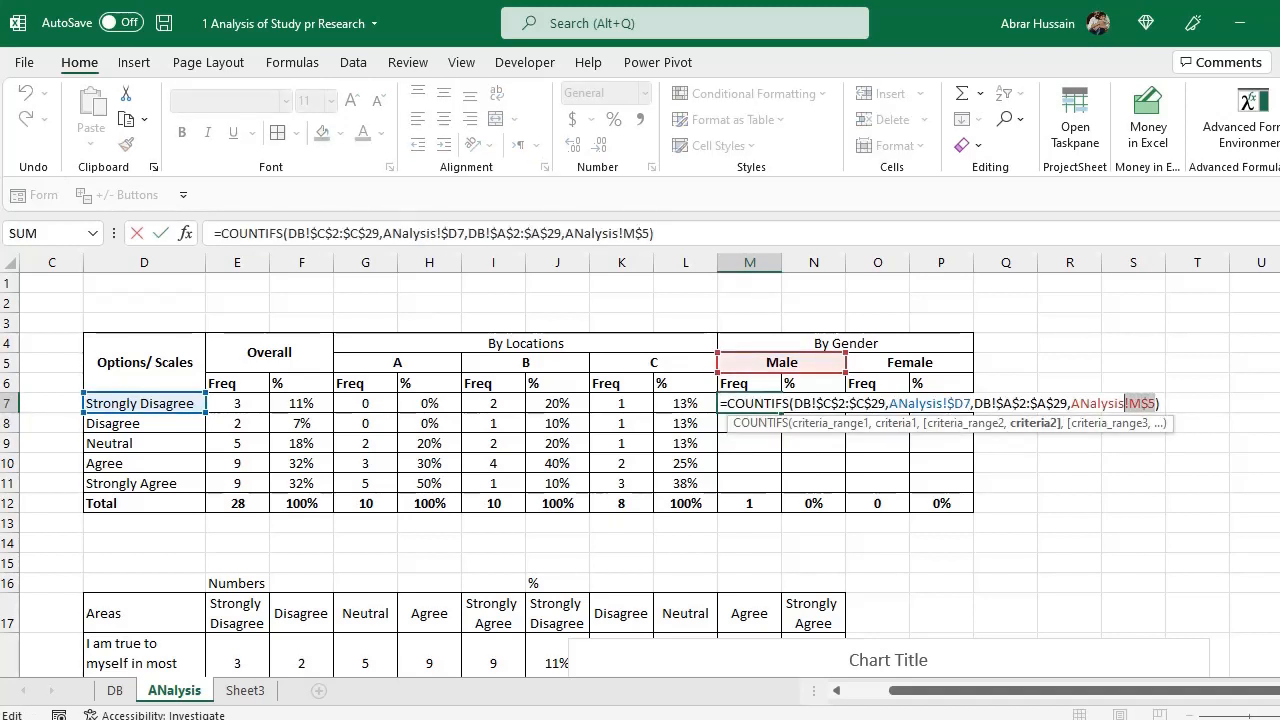
key("ctrl+shift+Left")
type("\"Male")
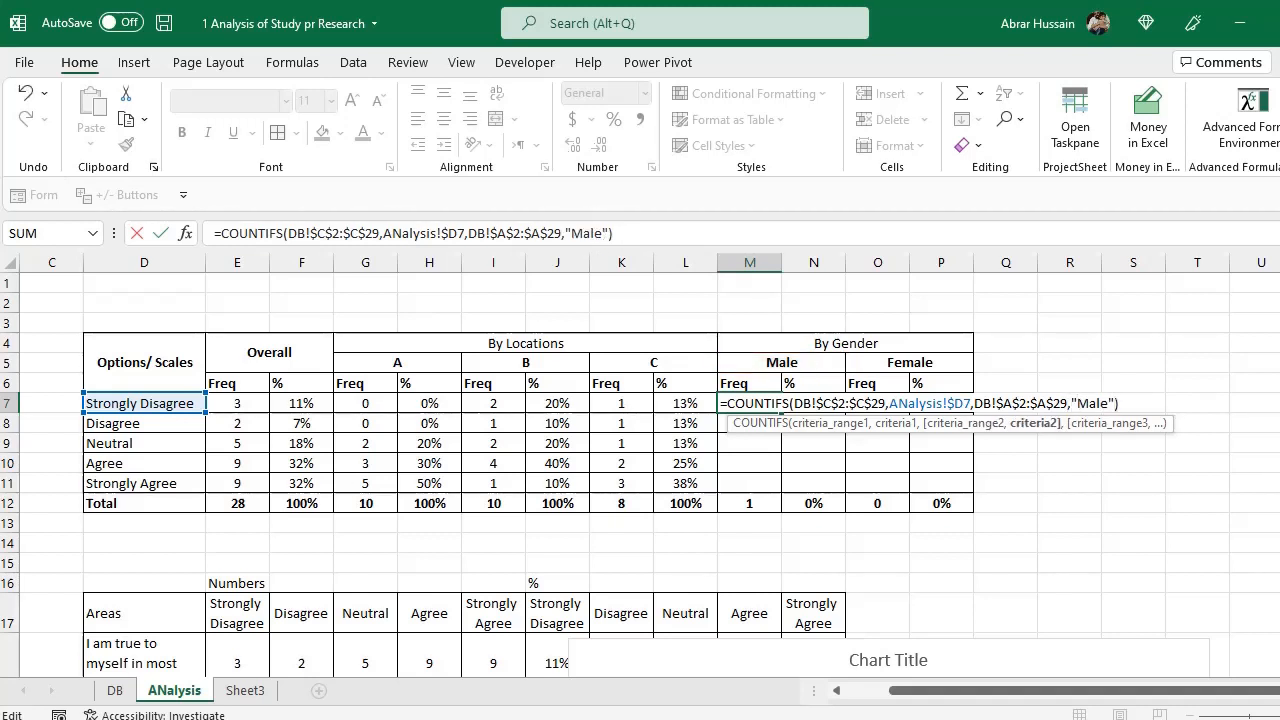
key("Return")
Copy the whole formula text from M7 unchanged into O7, the Female frequency cell for Strongly Disagree
key("Up")
key("F2")
key("ctrl+shift+Left")
key("ctrl+shift+Left")
key("ctrl+shift+Left")
key("ctrl+shift+Left")
key("ctrl+shift+Left")
key("ctrl+shift+Left")
key("ctrl+shift+Left")
key("ctrl+c")
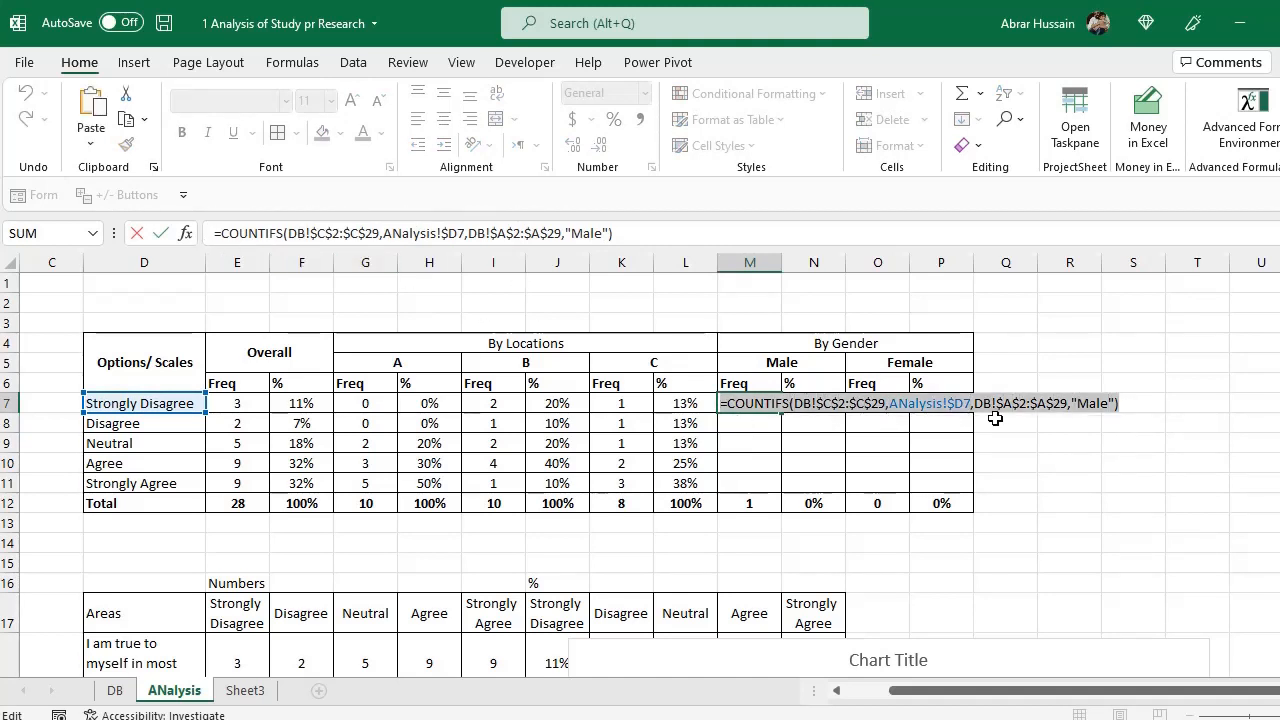
key("Escape")
left_click(892, 410)
key("ctrl+v")
Change the gender criterion in the O7 formula to "Female" and check the edited formula
key("F2")
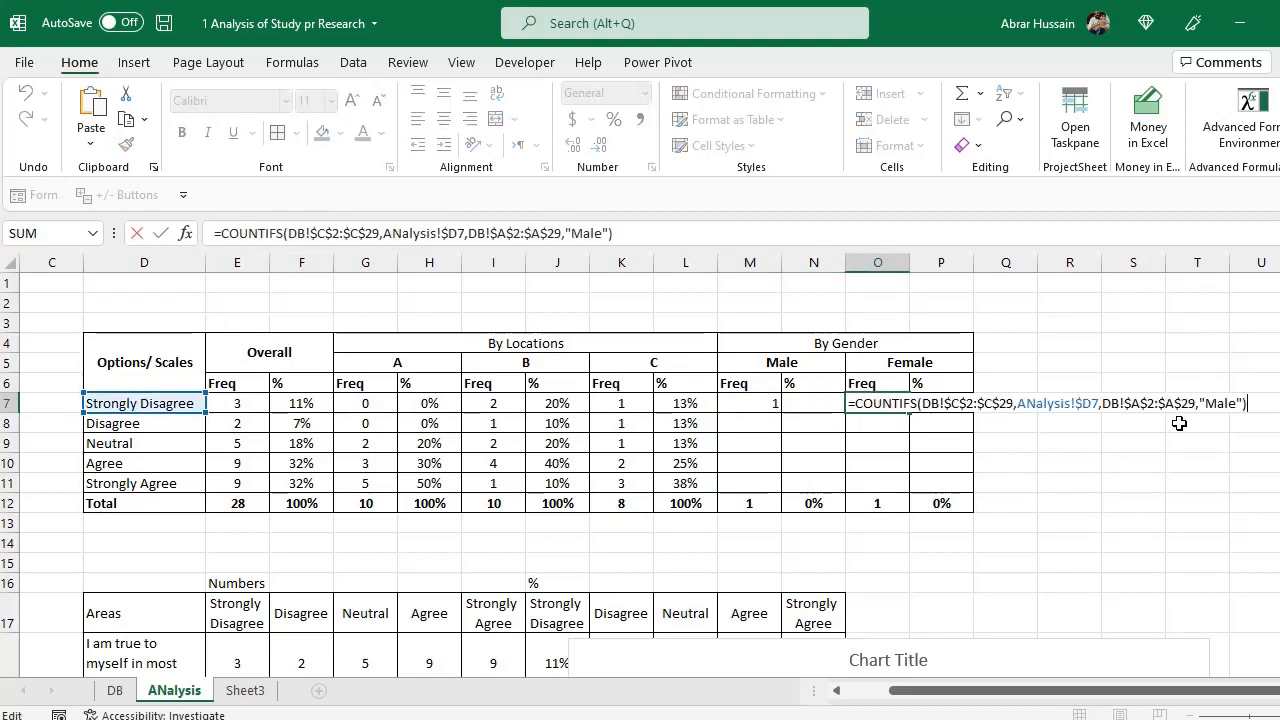
key("Left")
key("Left")
key("ctrl+shift+Left")
type("Female")
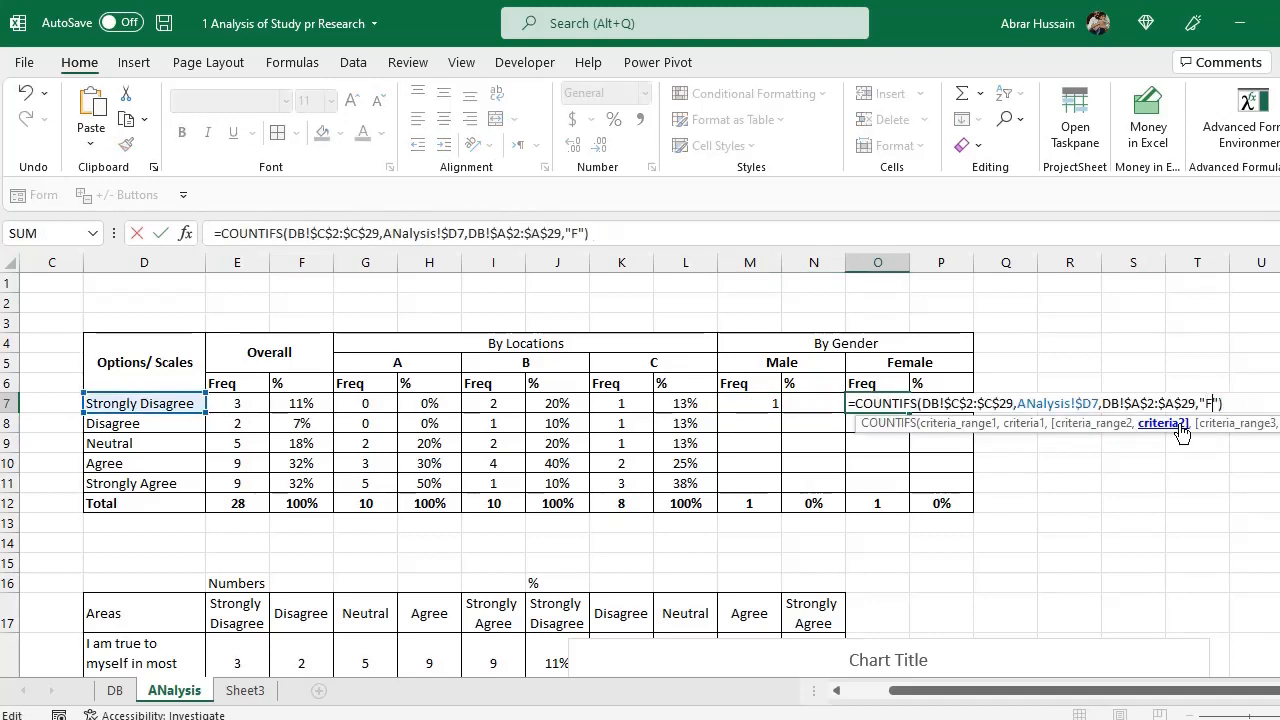
key("Return")
key("Up")
key("F2")
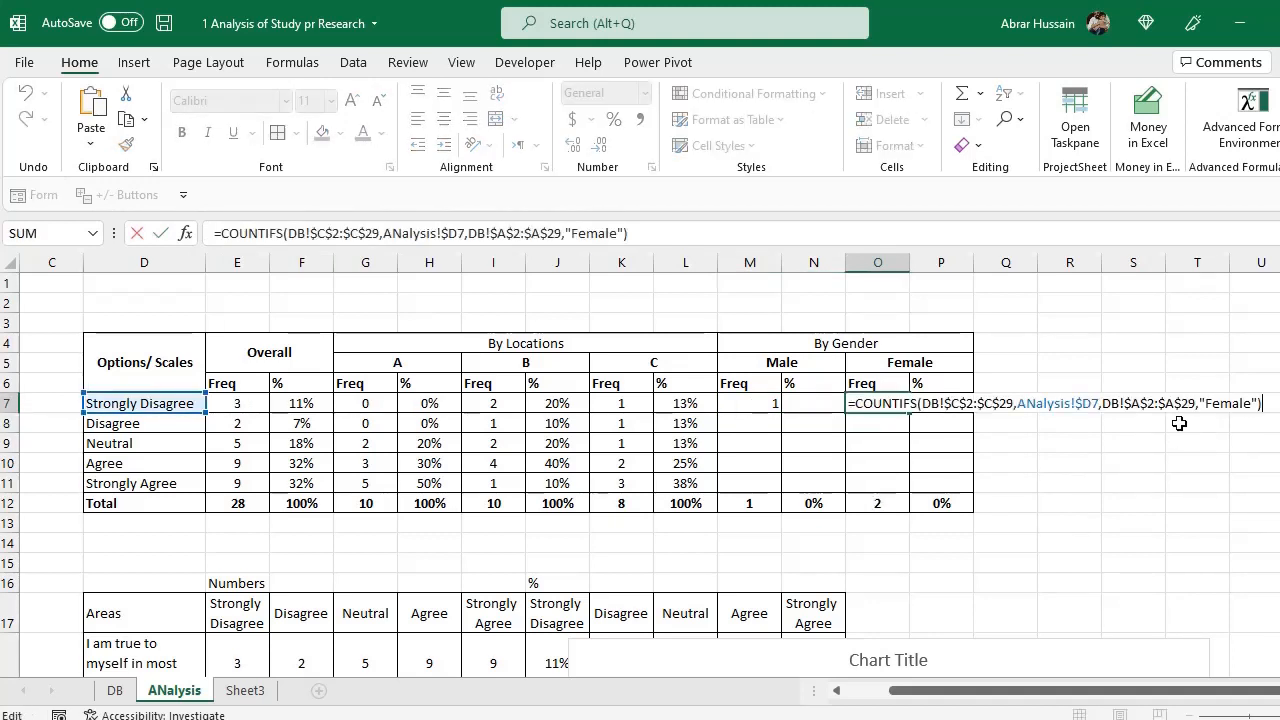
key("Escape")
Center the contents of the By Gender cells M7:P11 horizontally
key("Left")
key("Left")
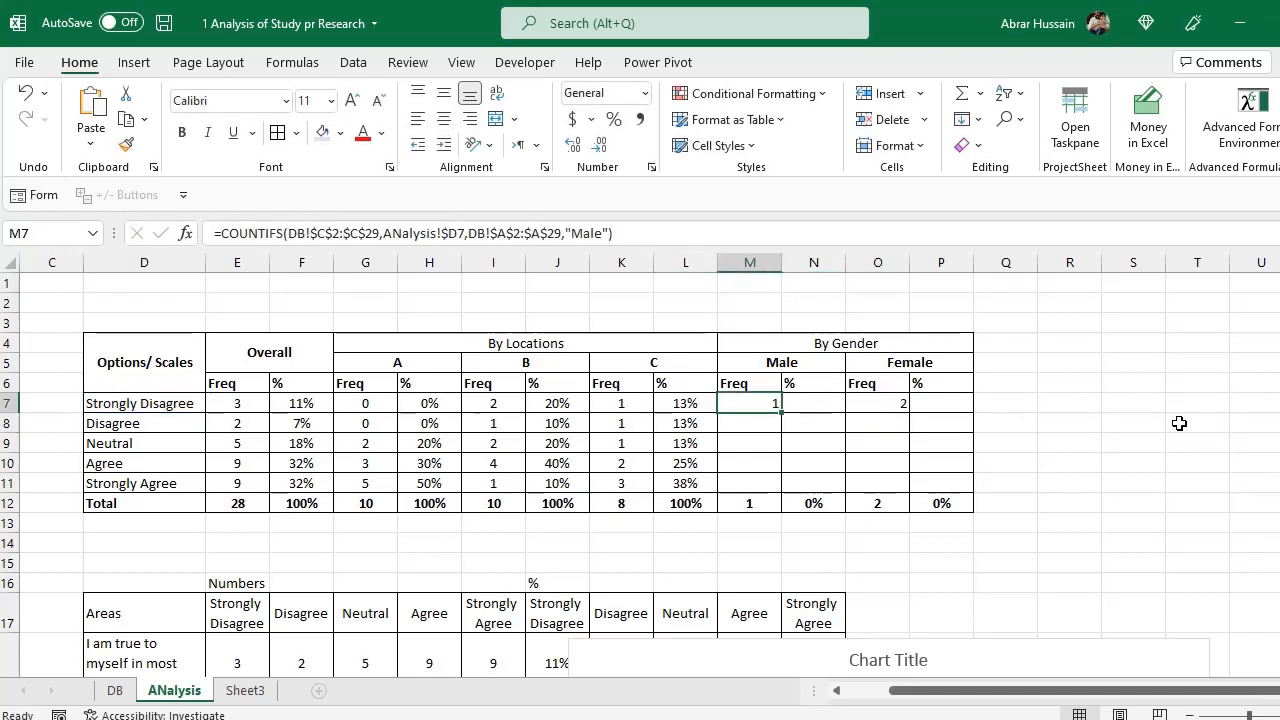
left_click(946, 480, "shift")
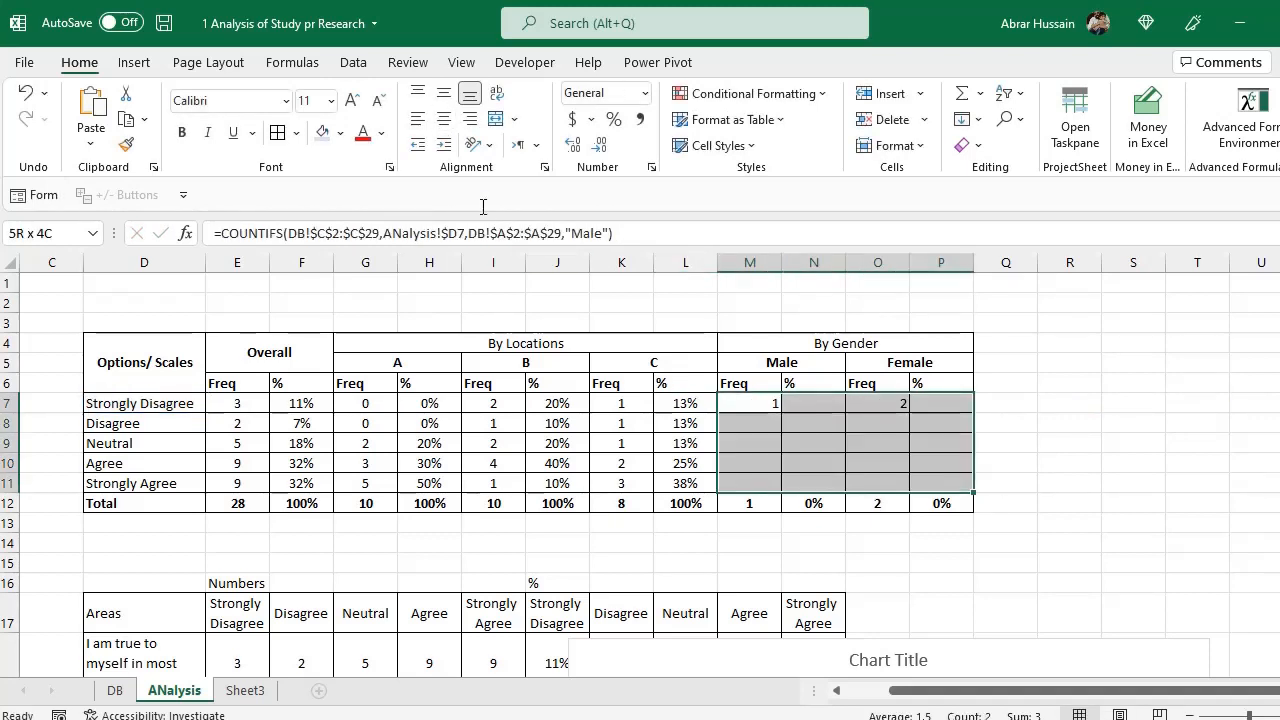
left_click(443, 119)
Copy the Male frequency formula from M7 to M8:M11 for the remaining scale options
left_click(749, 400)
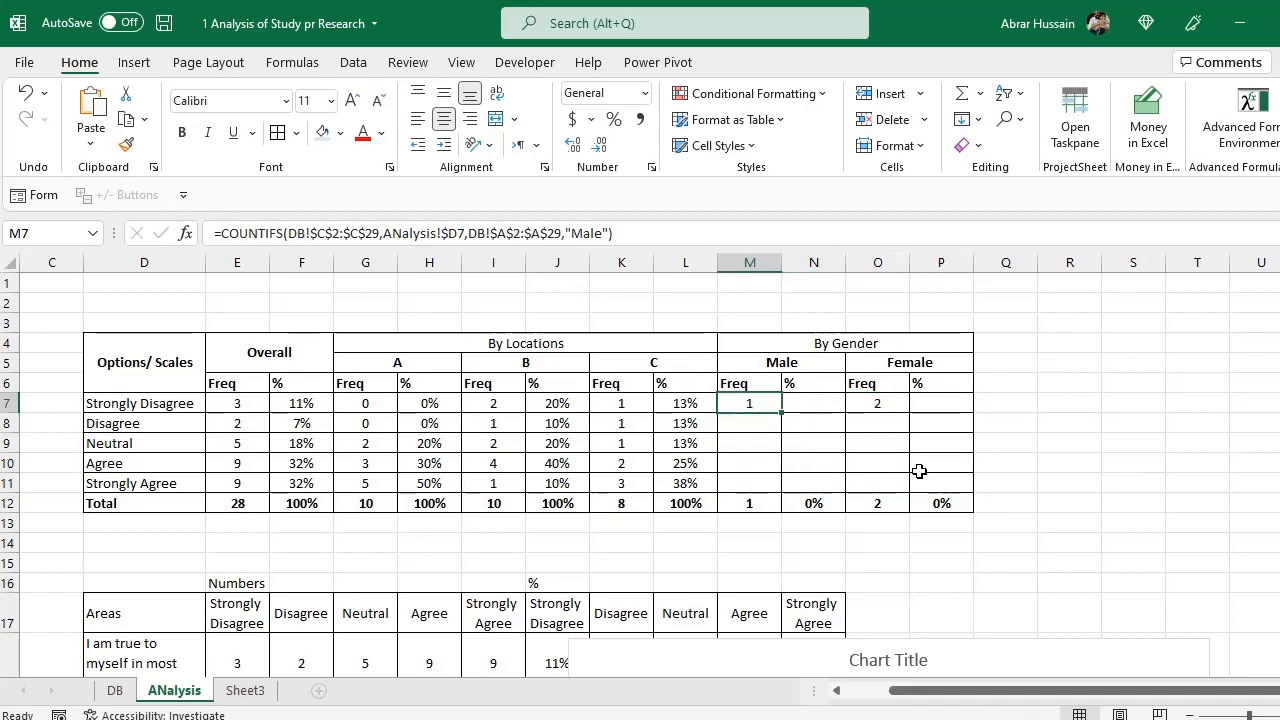
key("ctrl+c")
left_click_drag(764, 488, 750, 423)
key("ctrl+v")
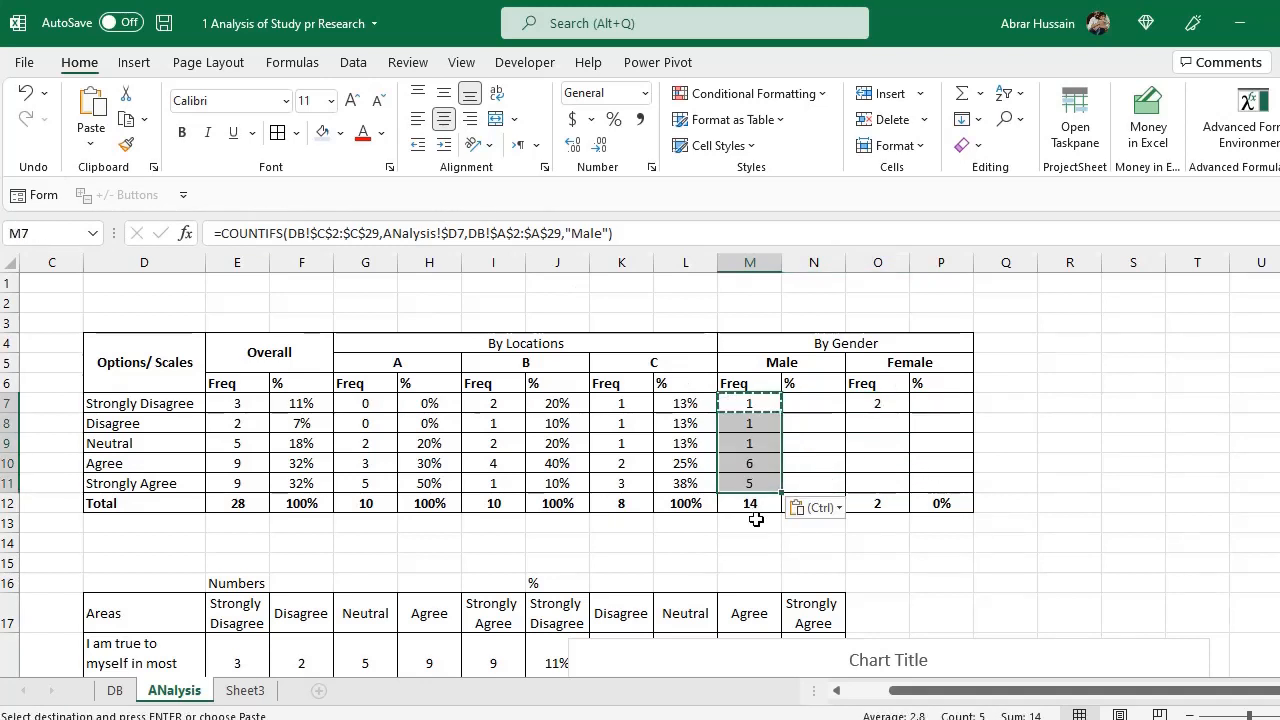
Copy the Female frequency formula from O7 to O8:O11 and check the Male and Female totals in row 12
left_click(767, 517)
left_click(872, 404)
key("ctrl+c")
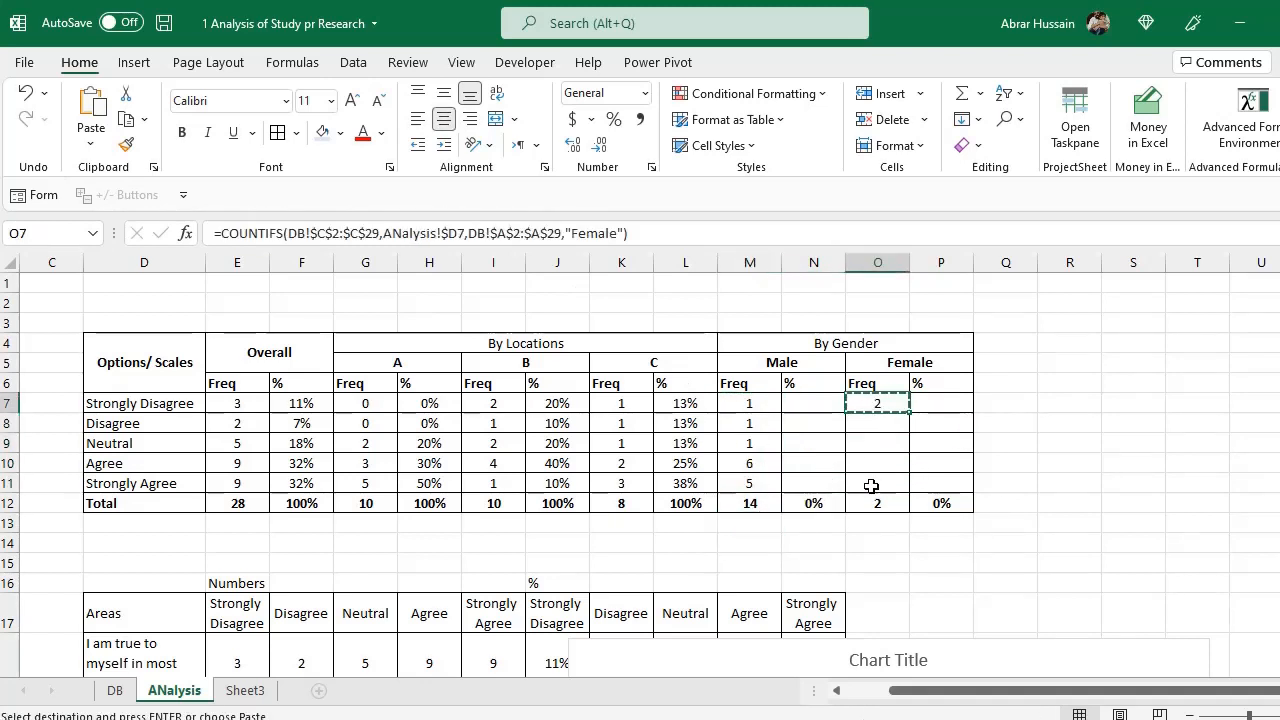
left_click(869, 486, "shift")
key("ctrl+v")
key("Escape")
left_click(740, 506)
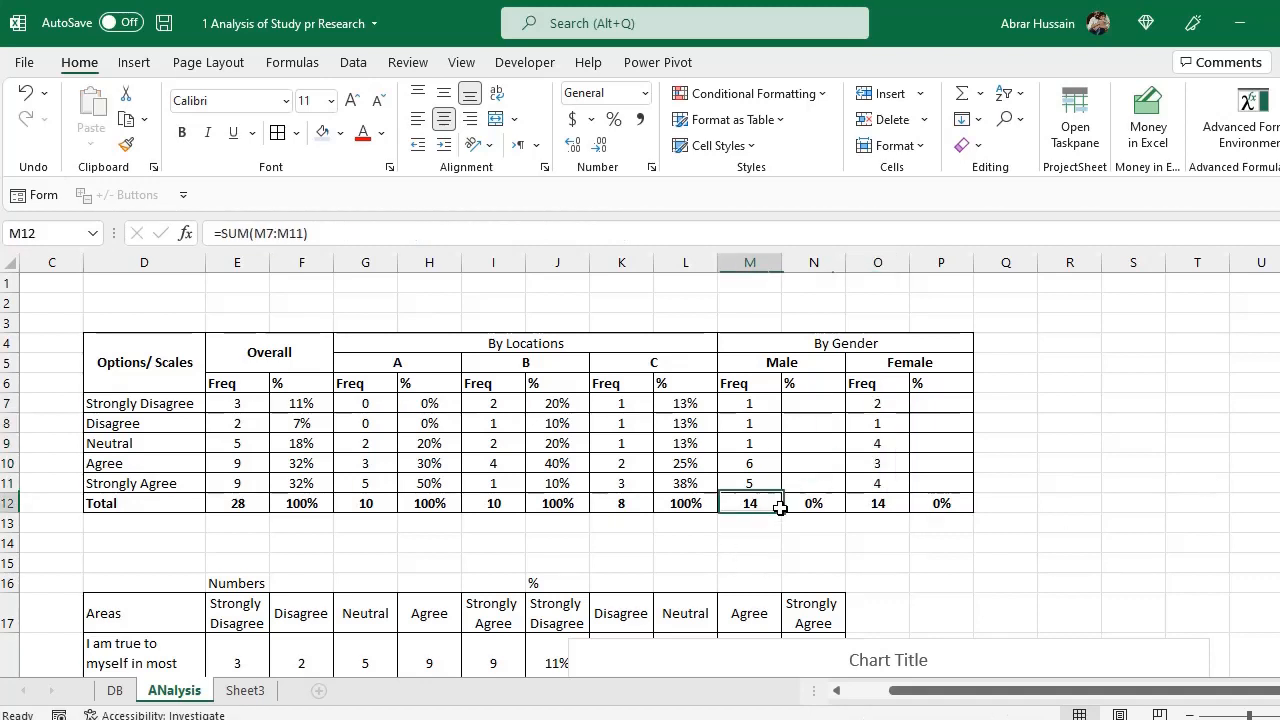
left_click(877, 508)
Enter the Male percentage formula =M7/$M$12 in N7 for Strongly Disagree
left_click(734, 406)
left_click(930, 426)
left_click(828, 407)
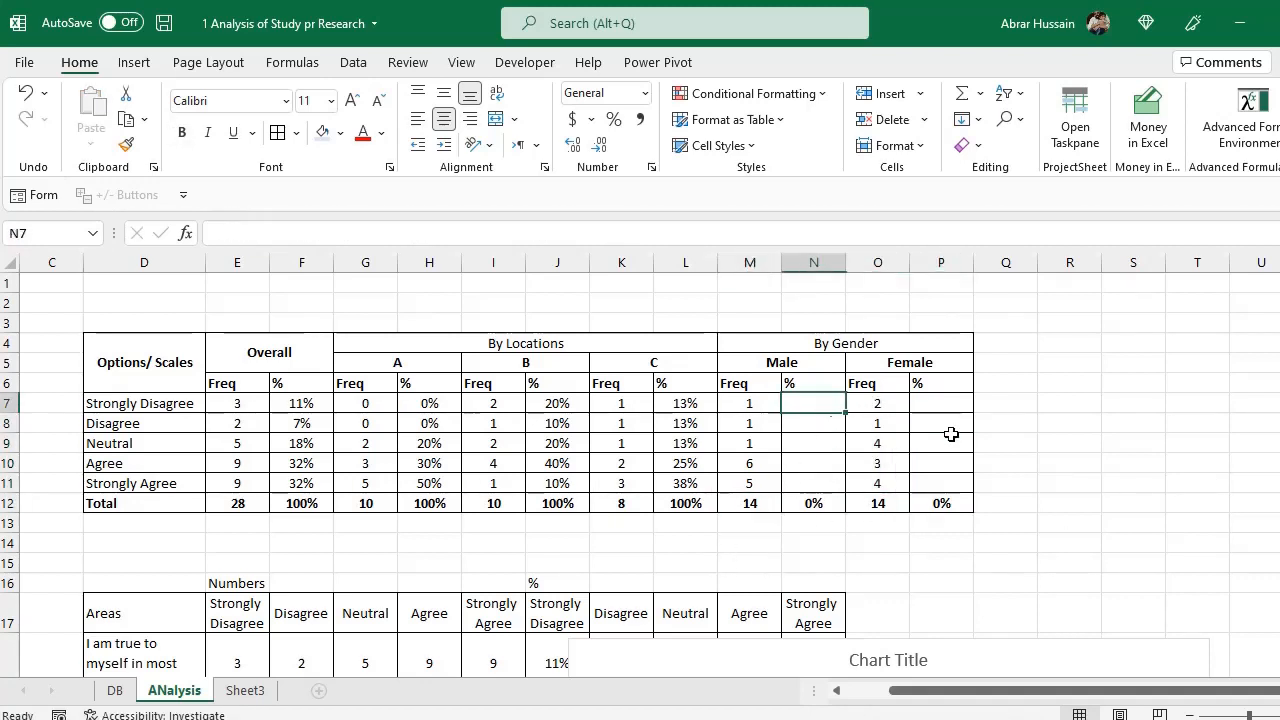
type("=")
key("Left")
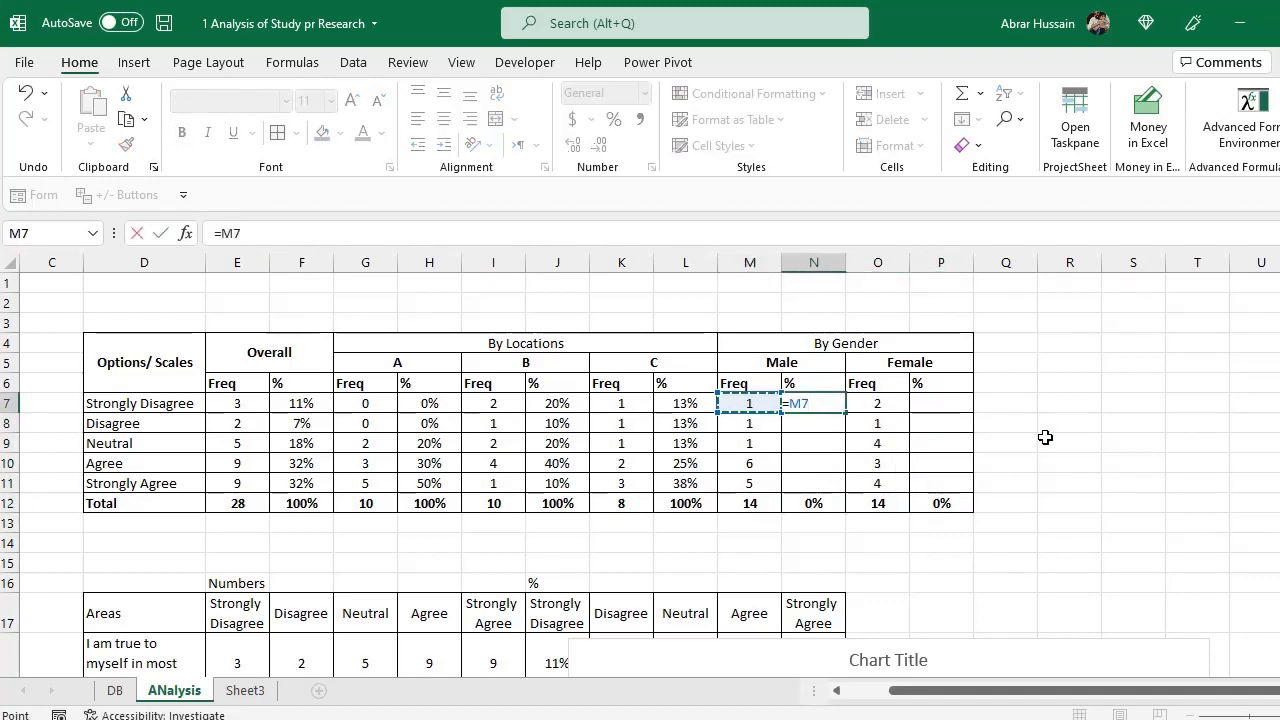
type("/")
key("Left")
key("Down")
key("Down")
key("Down")
key("Down")
key("Down")
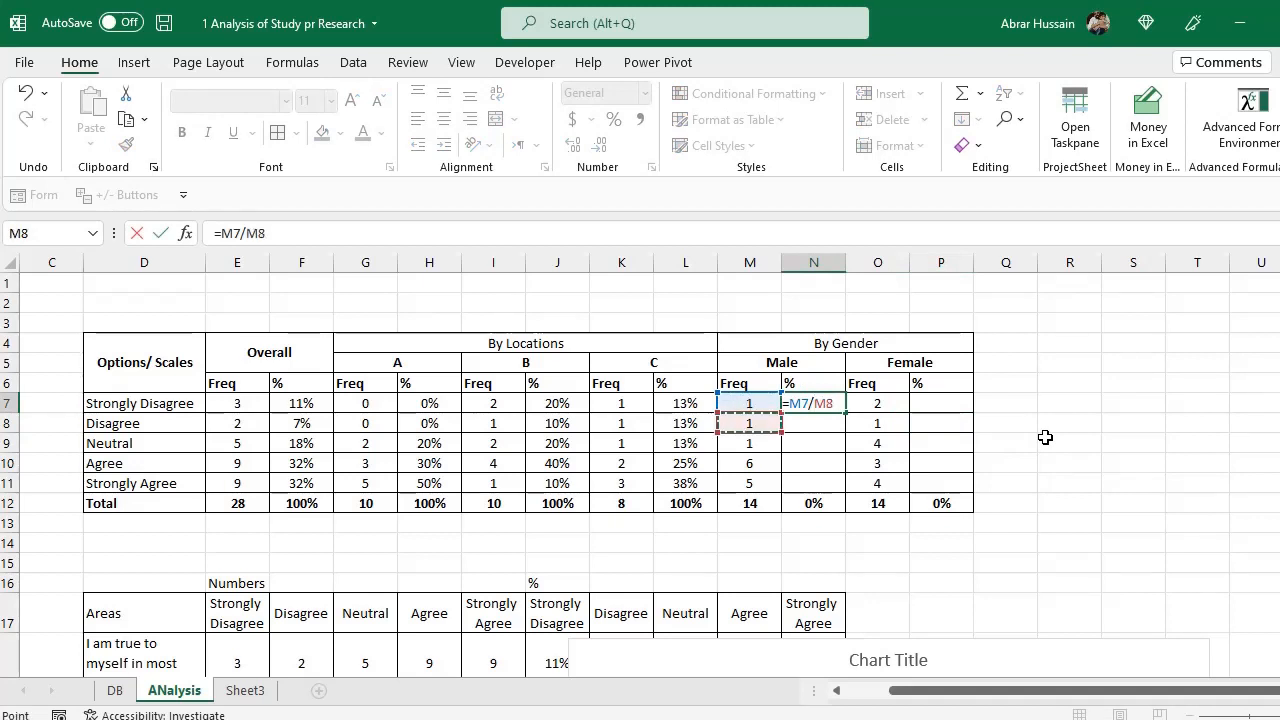
key("F4")
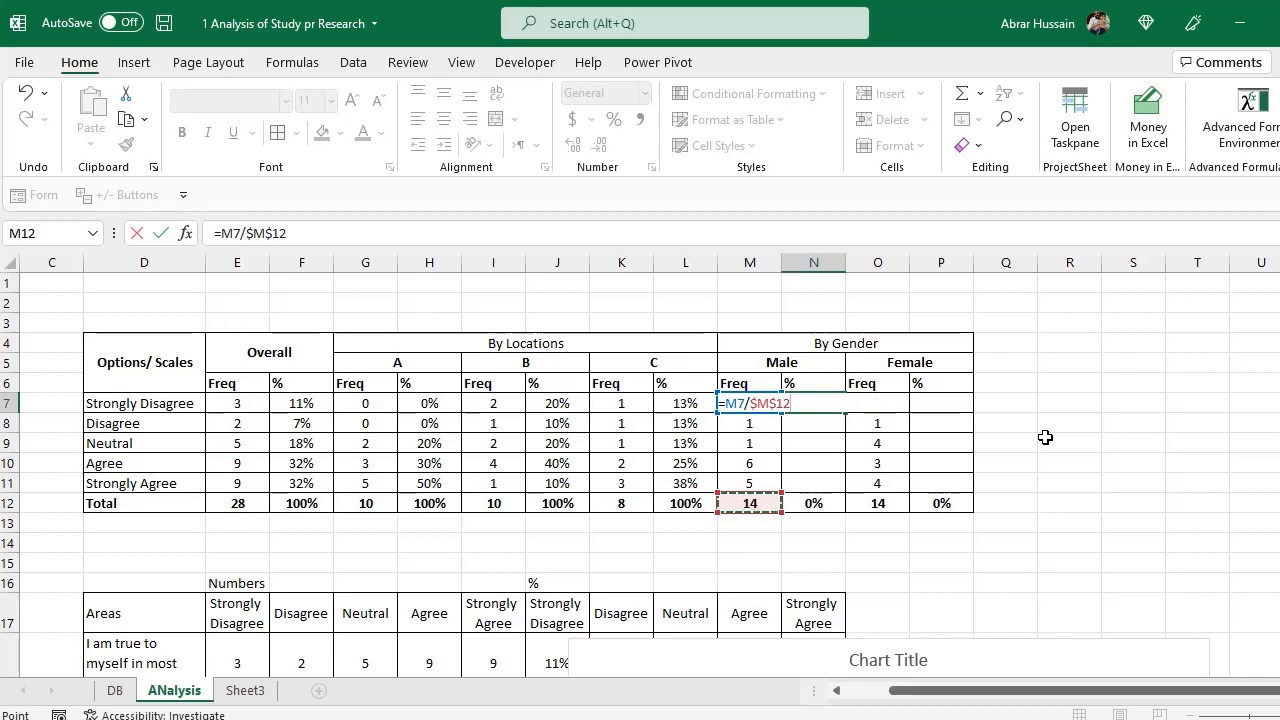
key("Return")
Copy the Male percentage formula from N7 to N8:N11 and format N7:N11 as percentages
key("Up")
key("ctrl+c")
key("shift+Down")
key("shift+Down")
key("shift+Down")
key("shift+Down")
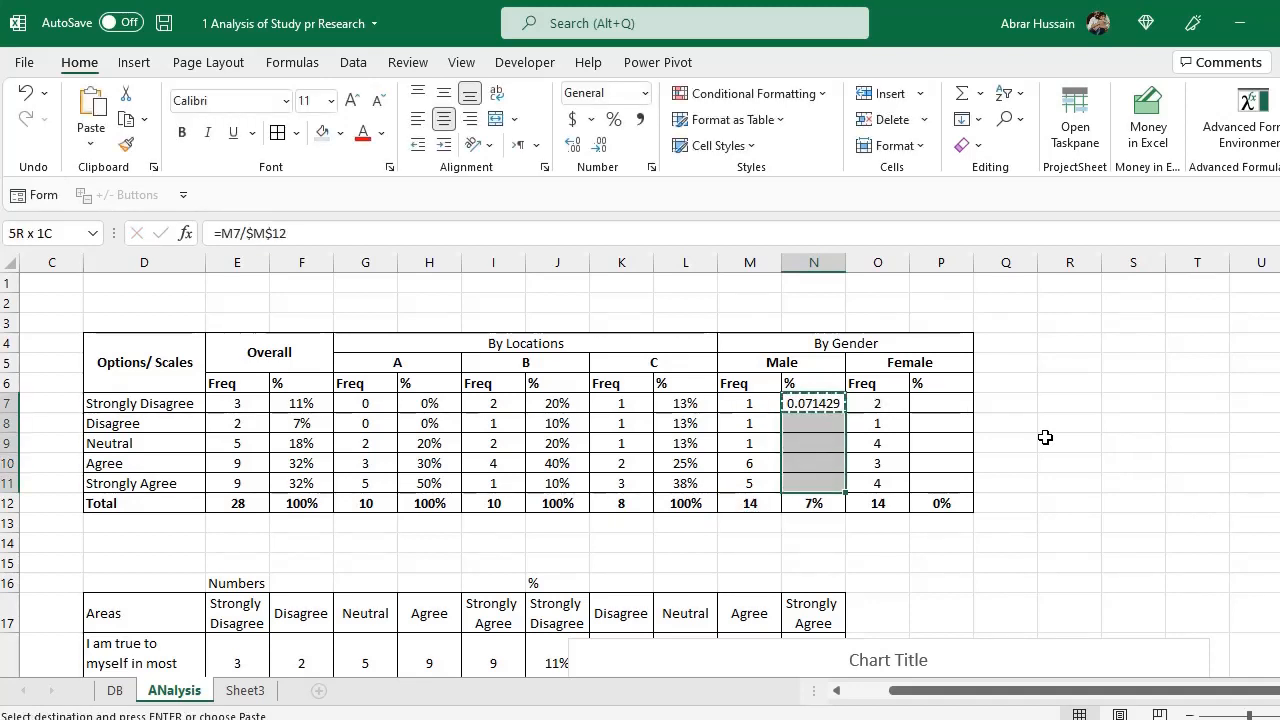
key("ctrl+v")
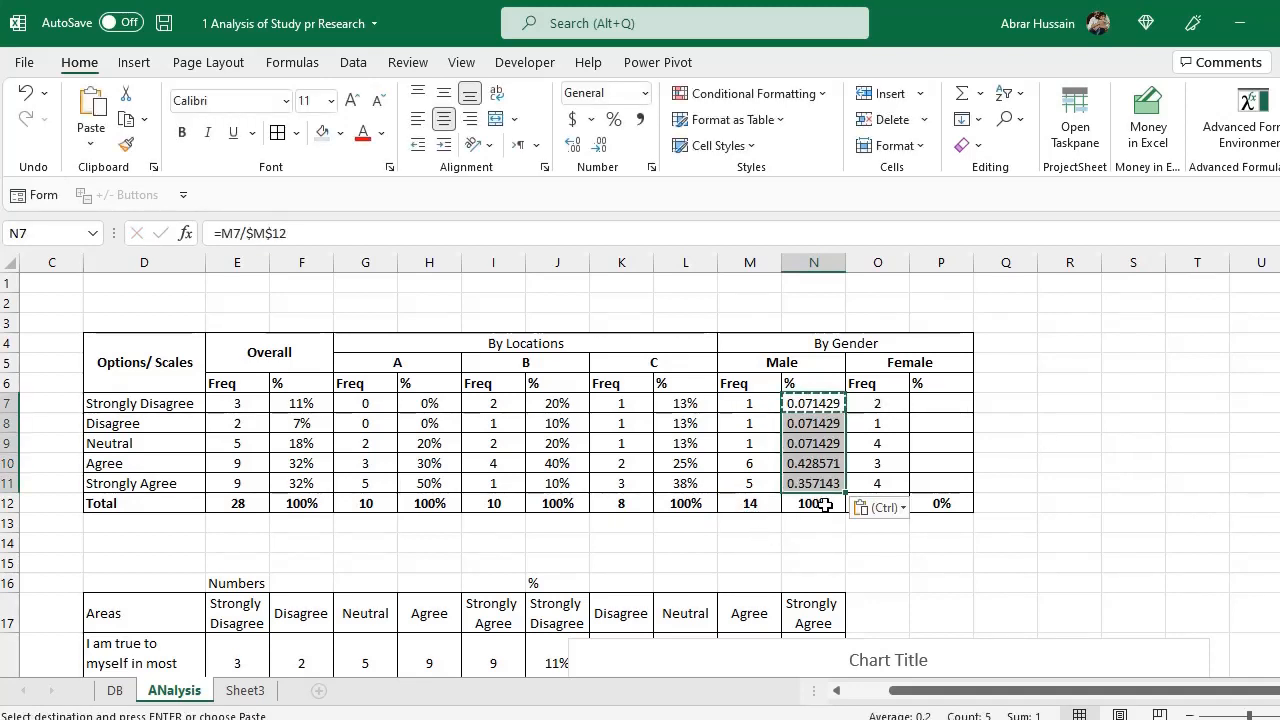
left_click(613, 119)
Enter the Female percentage formula =O7/$O$12 in P7 for Strongly Disagree
left_click_drag(944, 405, 975, 417)
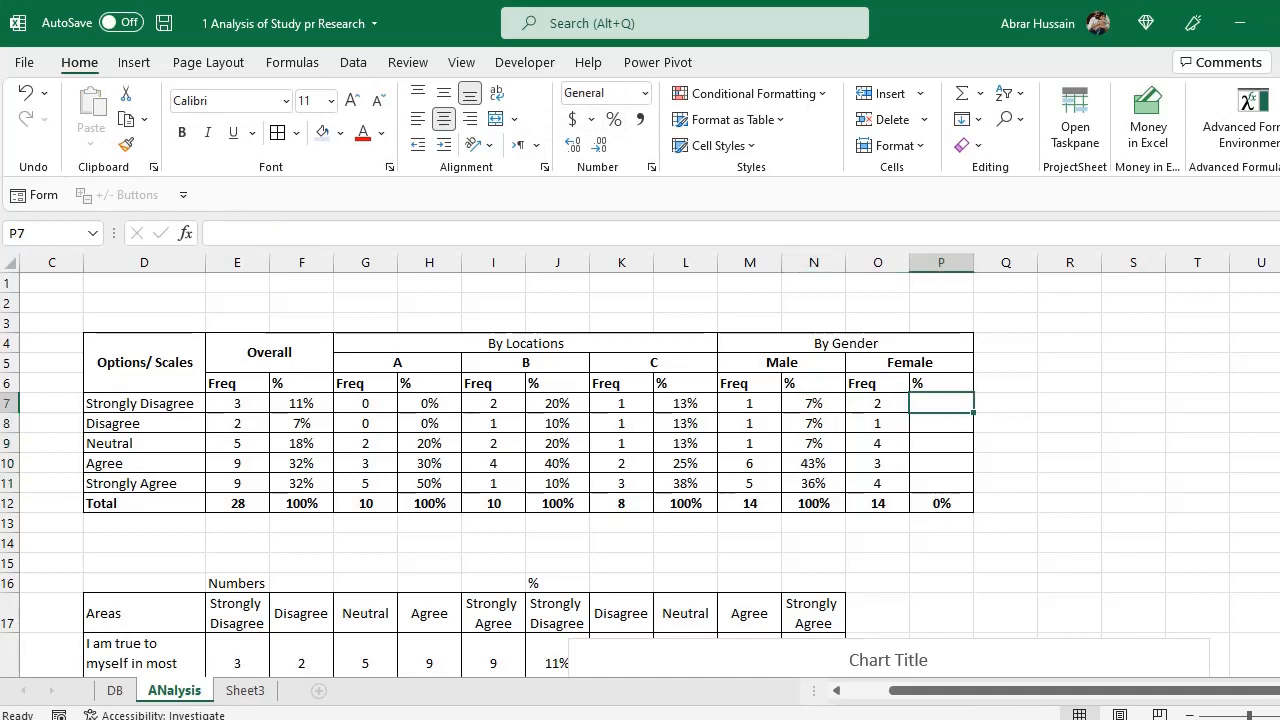
type("=")
key("Left")
type("/")
key("Left")
key("Down")
key("Down")
key("Down")
key("Down")
key("Down")
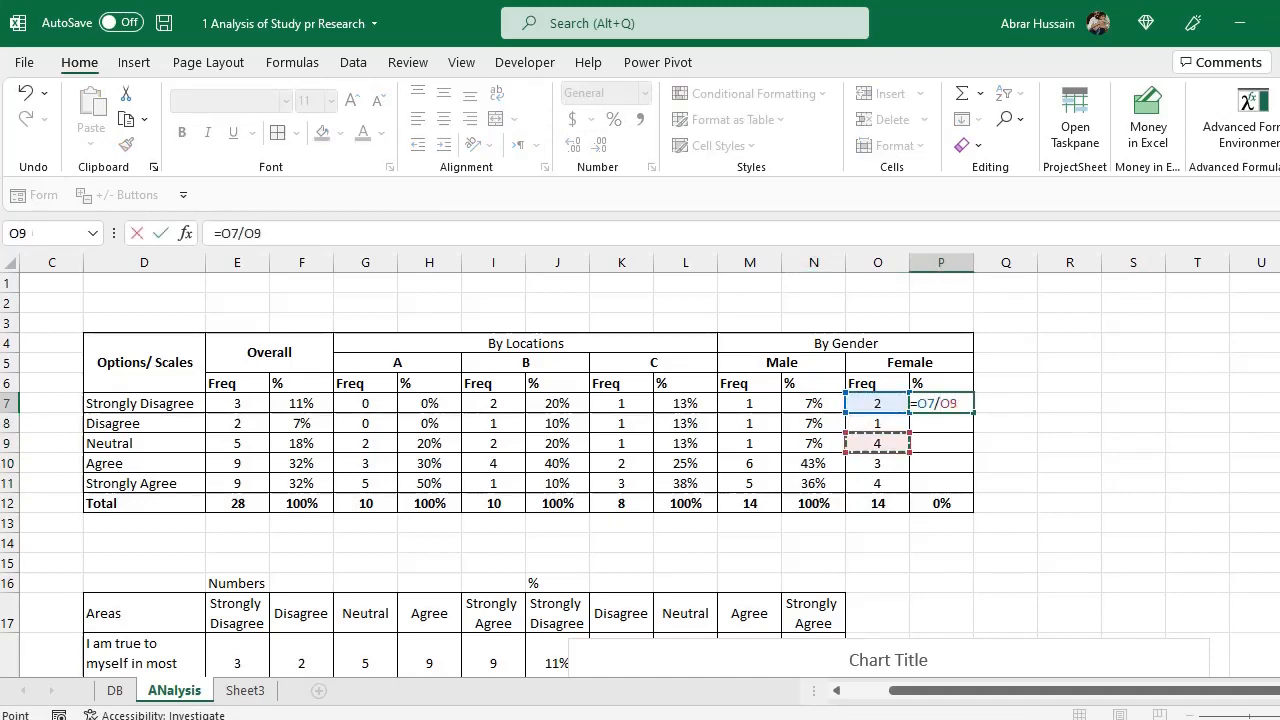
key("F4")
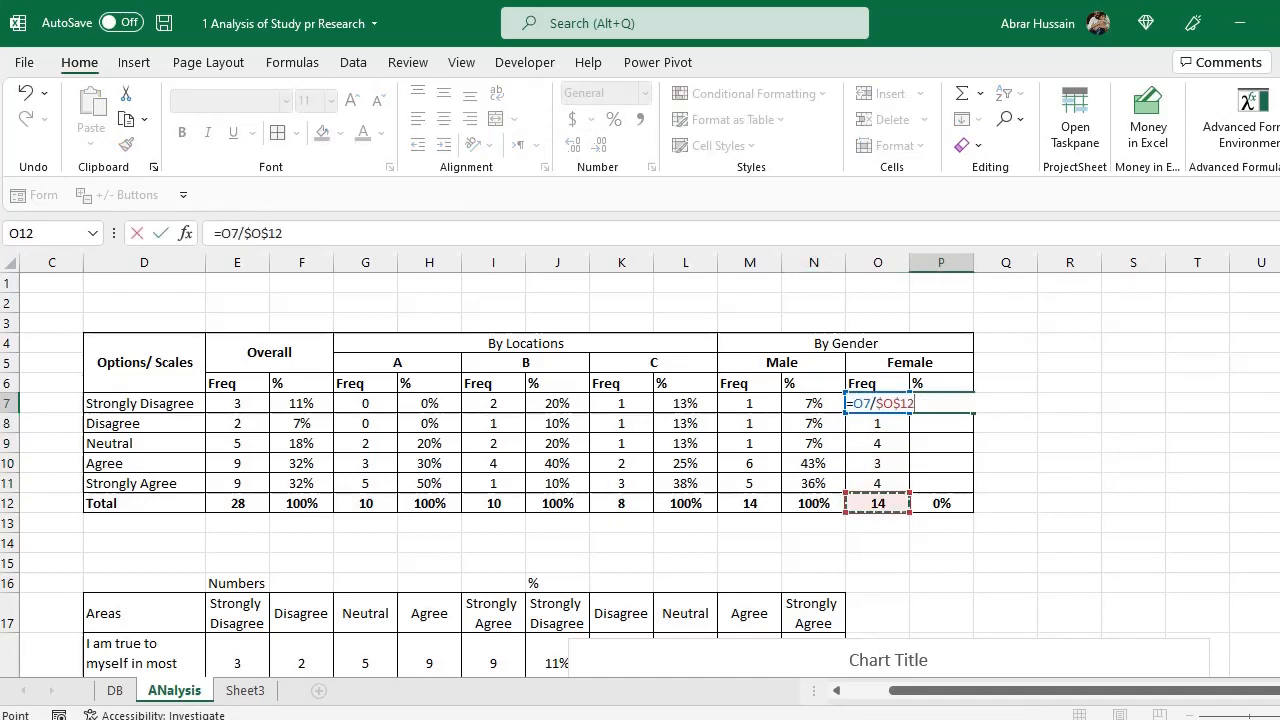
key("Return")
Copy the Female percentage formula from P7 to P8:P11 and format P7:P11 as percentages
key("Up")
key("ctrl+c")
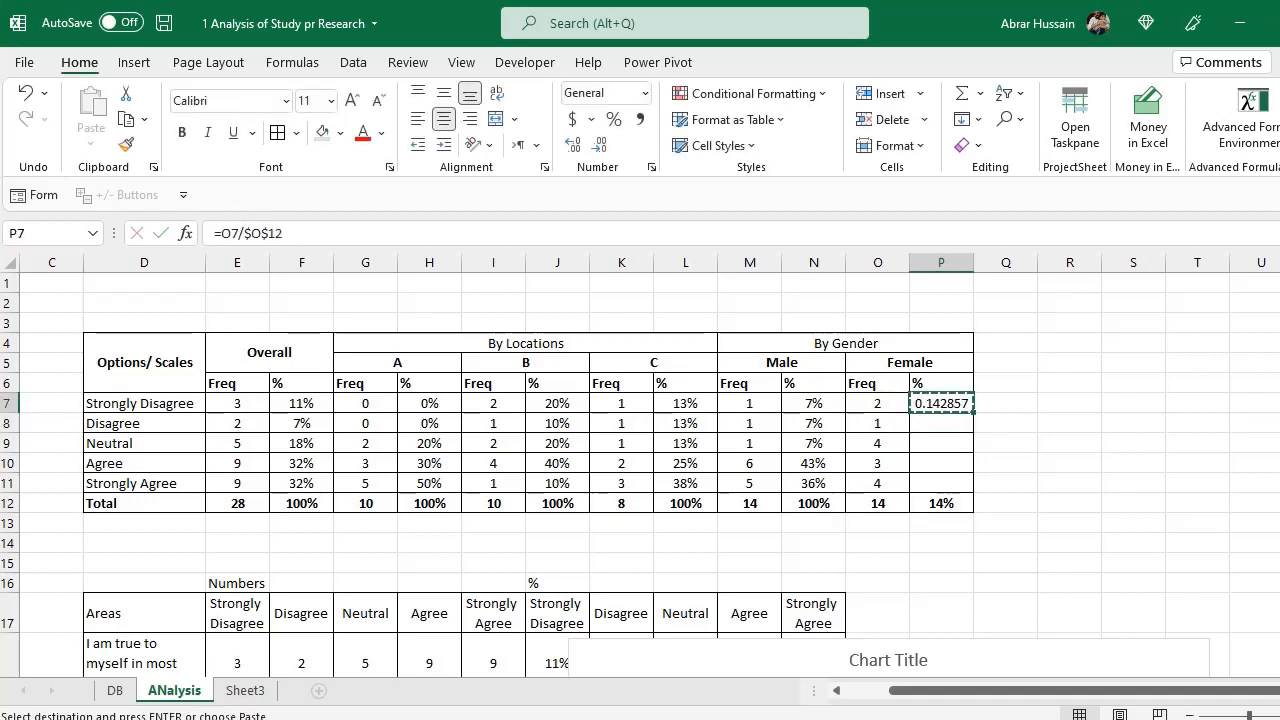
key("shift+Down")
key("shift+Down")
key("shift+Down")
key("shift+Down")
key("ctrl+v")
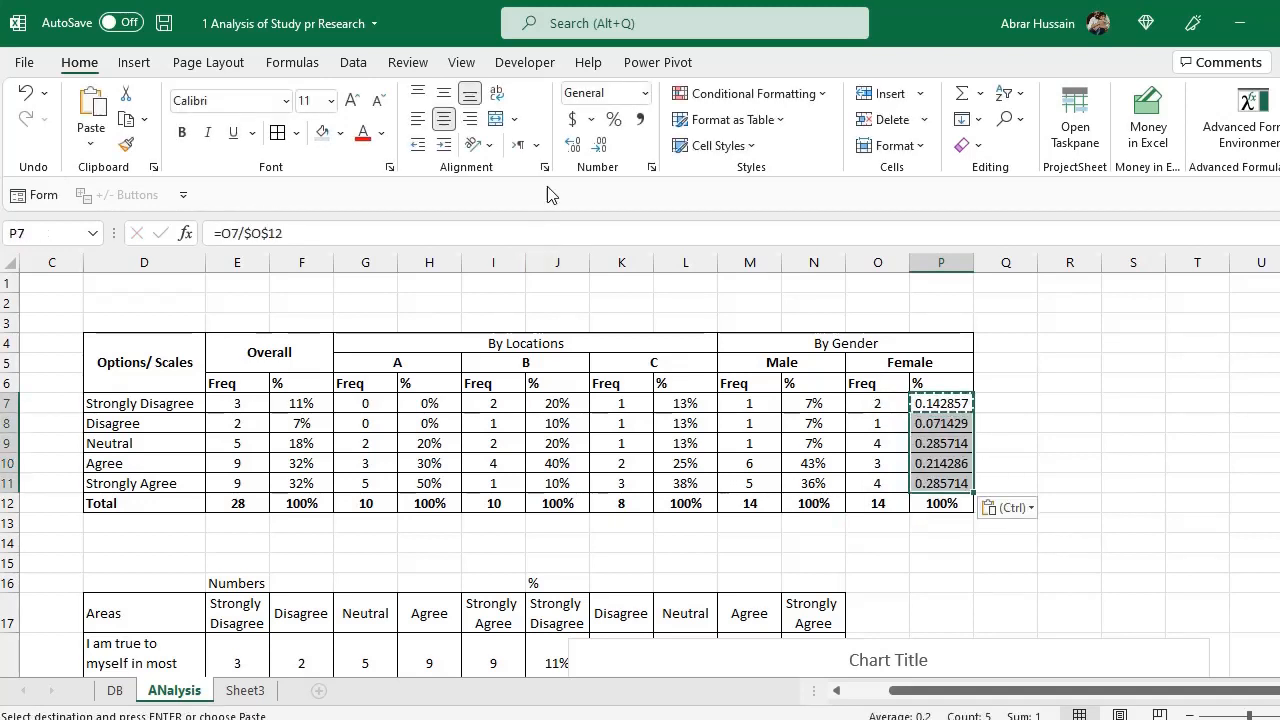
left_click(613, 120)
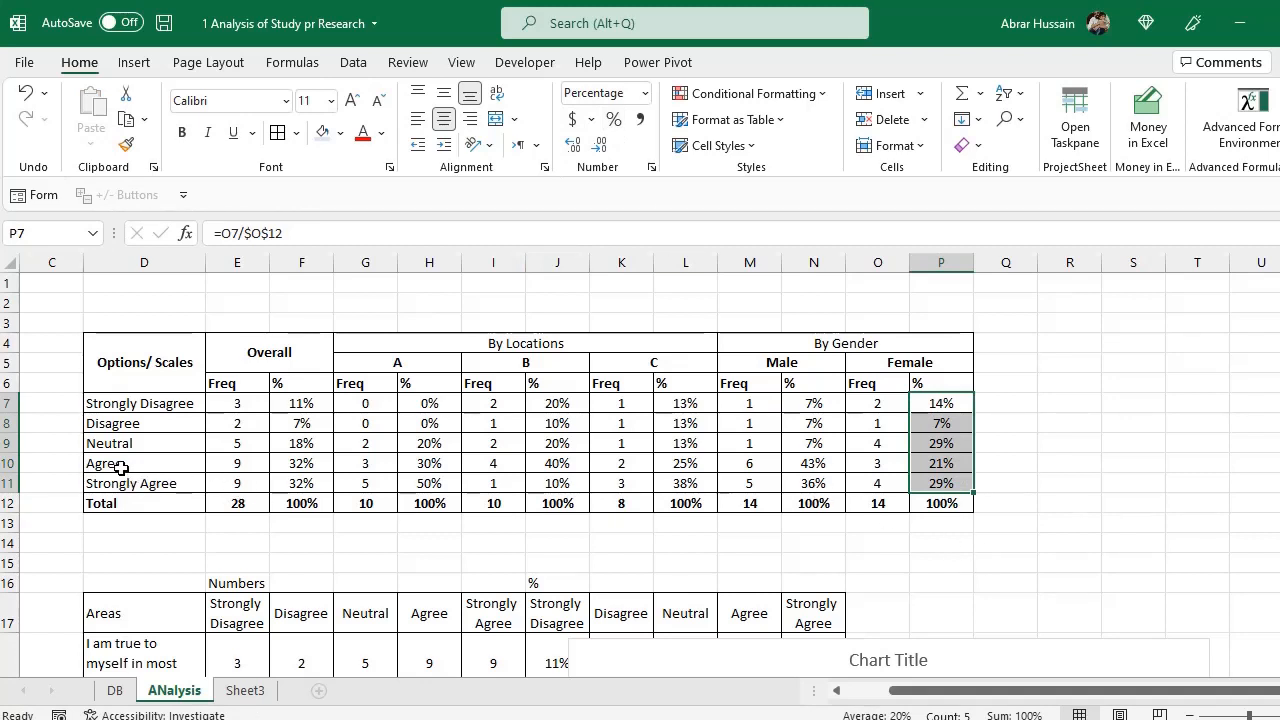
Compare the Agree and Strongly Agree percentages overall, for Male and for Female, and review the Neutral row and table headers
left_click_drag(120, 466, 140, 483)
left_click_drag(303, 462, 300, 484)
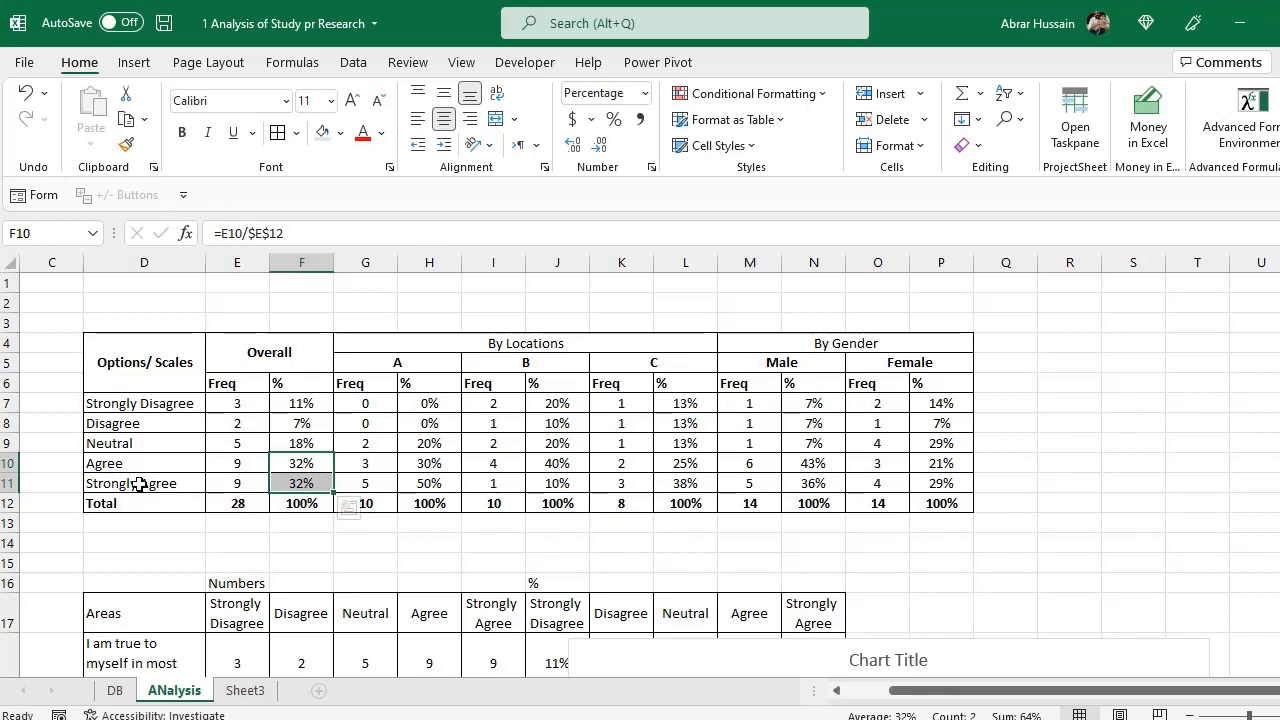
left_click(818, 465)
left_click_drag(818, 465, 814, 482)
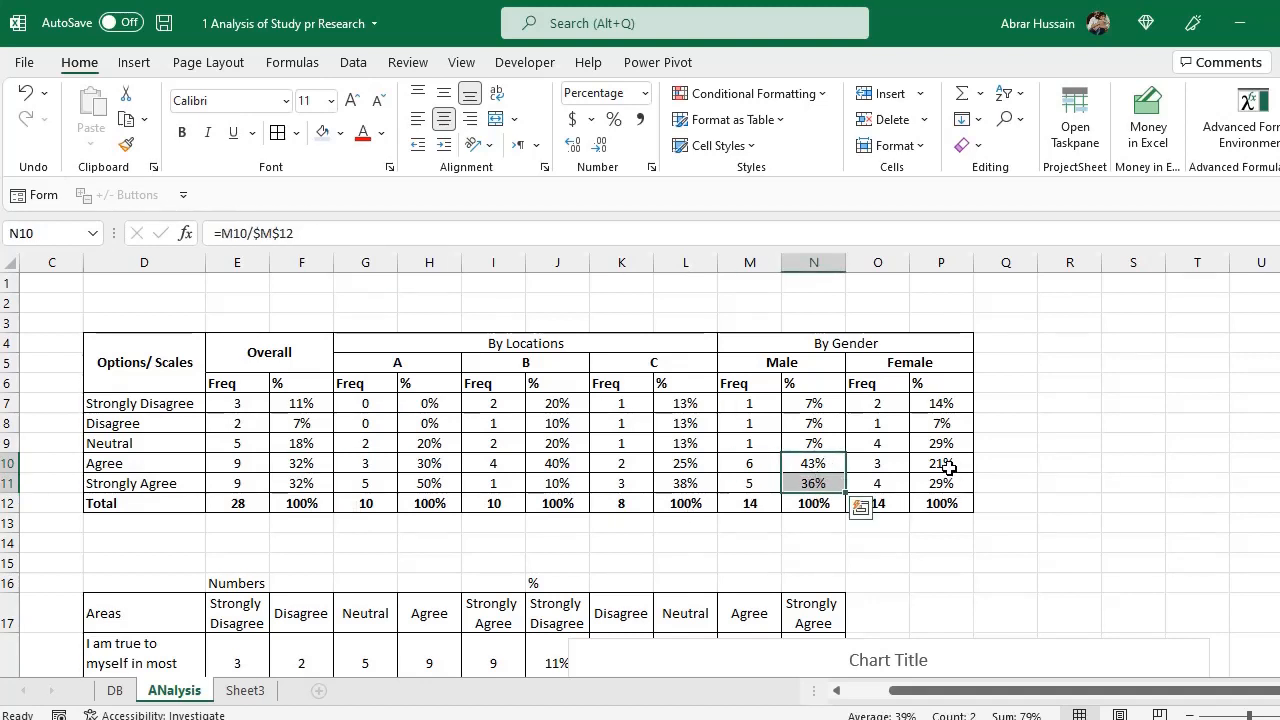
left_click_drag(948, 467, 955, 486)
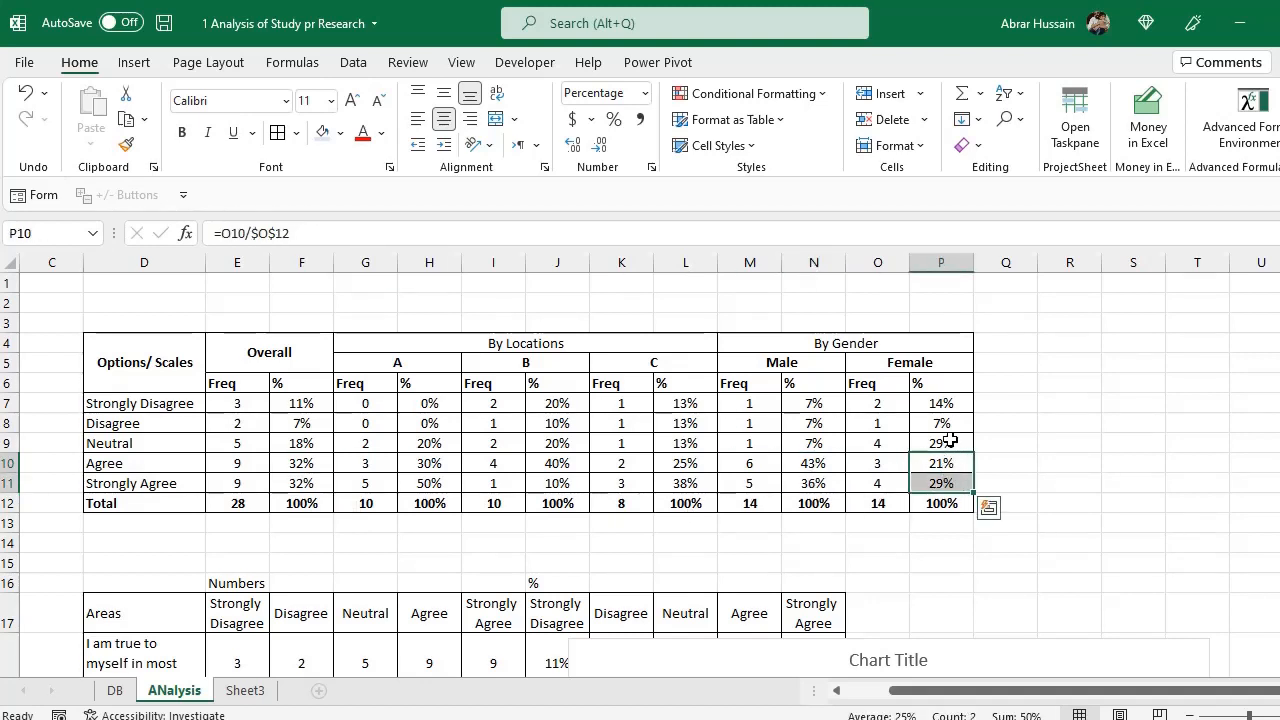
left_click_drag(949, 442, 921, 450)
left_click(163, 457)
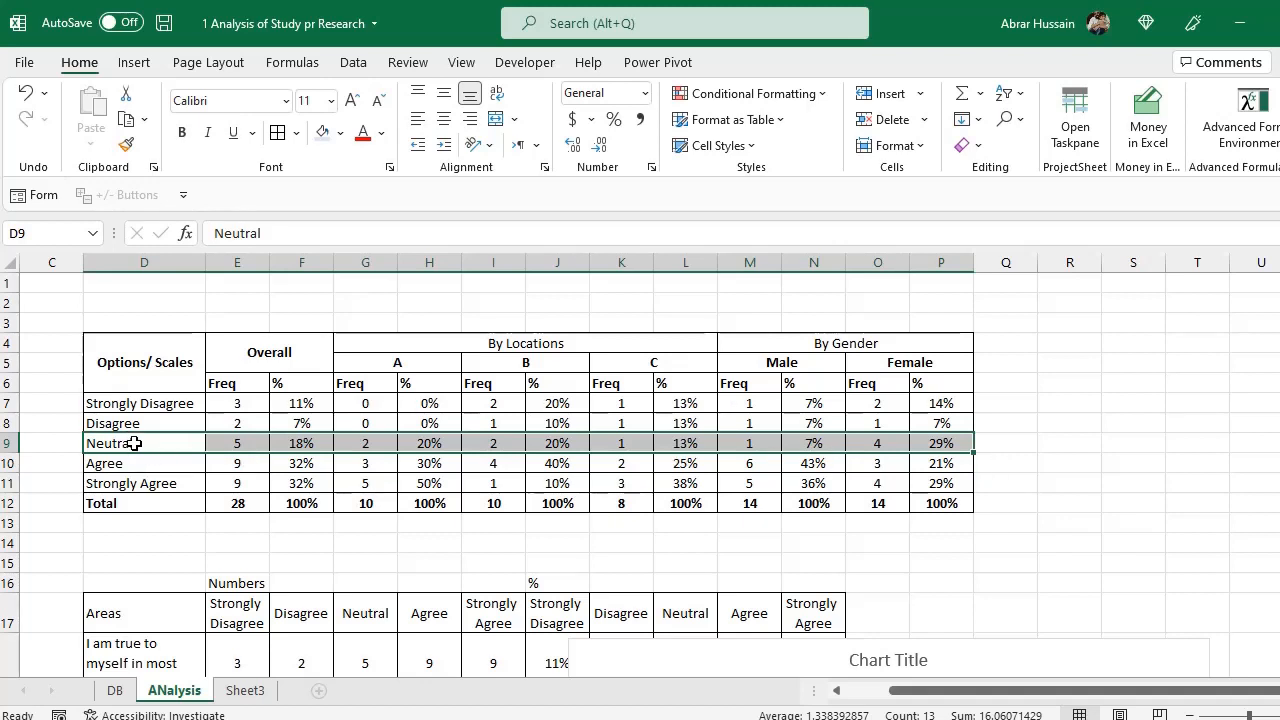
left_click_drag(177, 360, 866, 349)
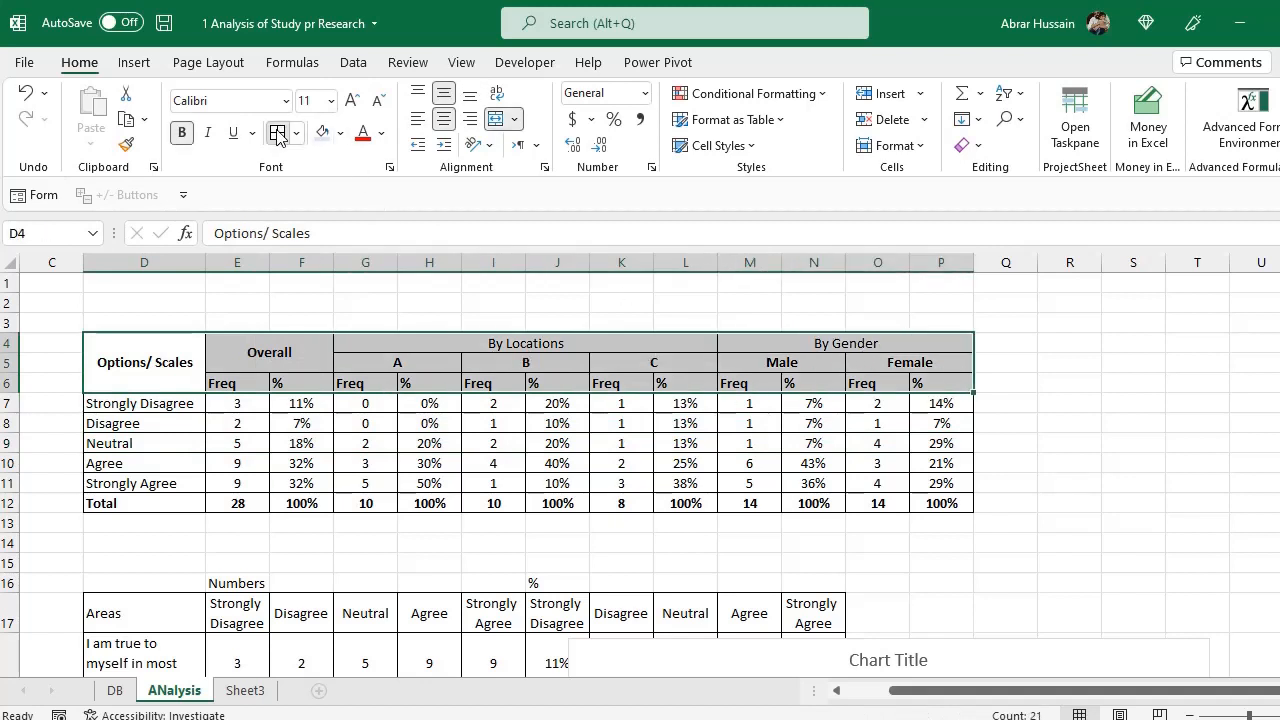
Copy the whole frequency table D4:P12 to a new table starting at D25
left_click_drag(124, 355, 944, 507)
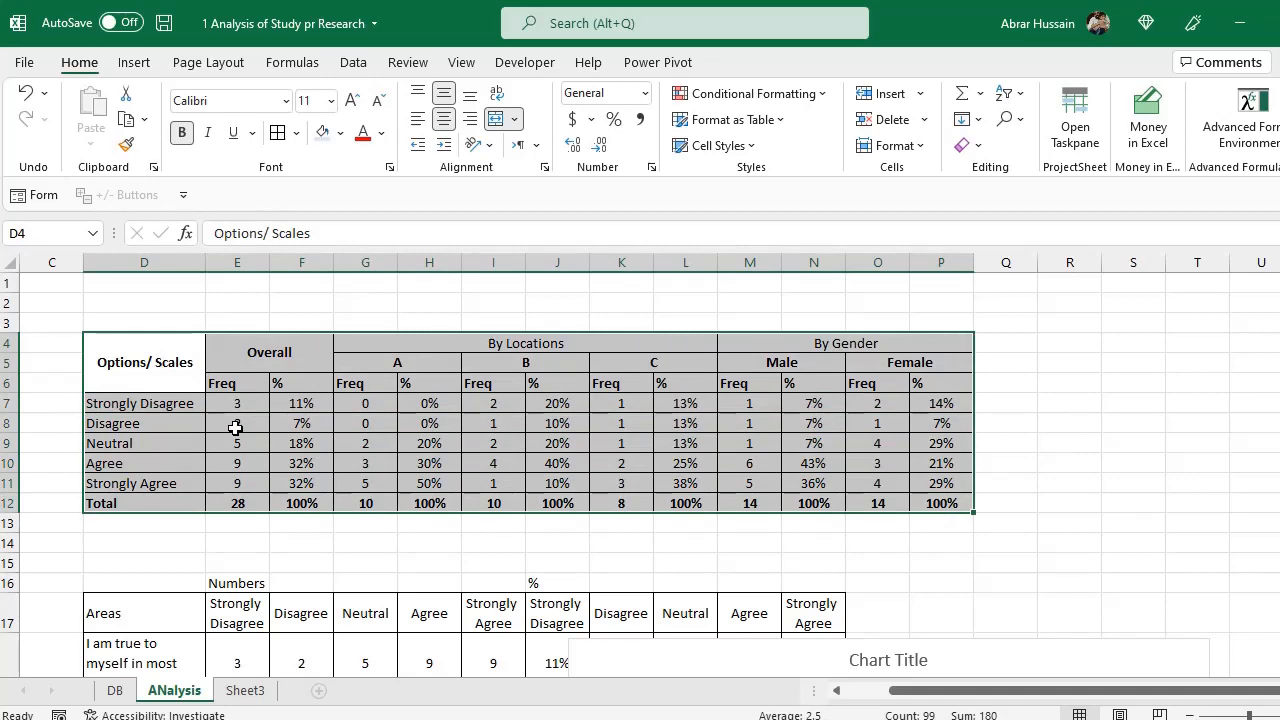
scroll(235, 427, "down", 7)
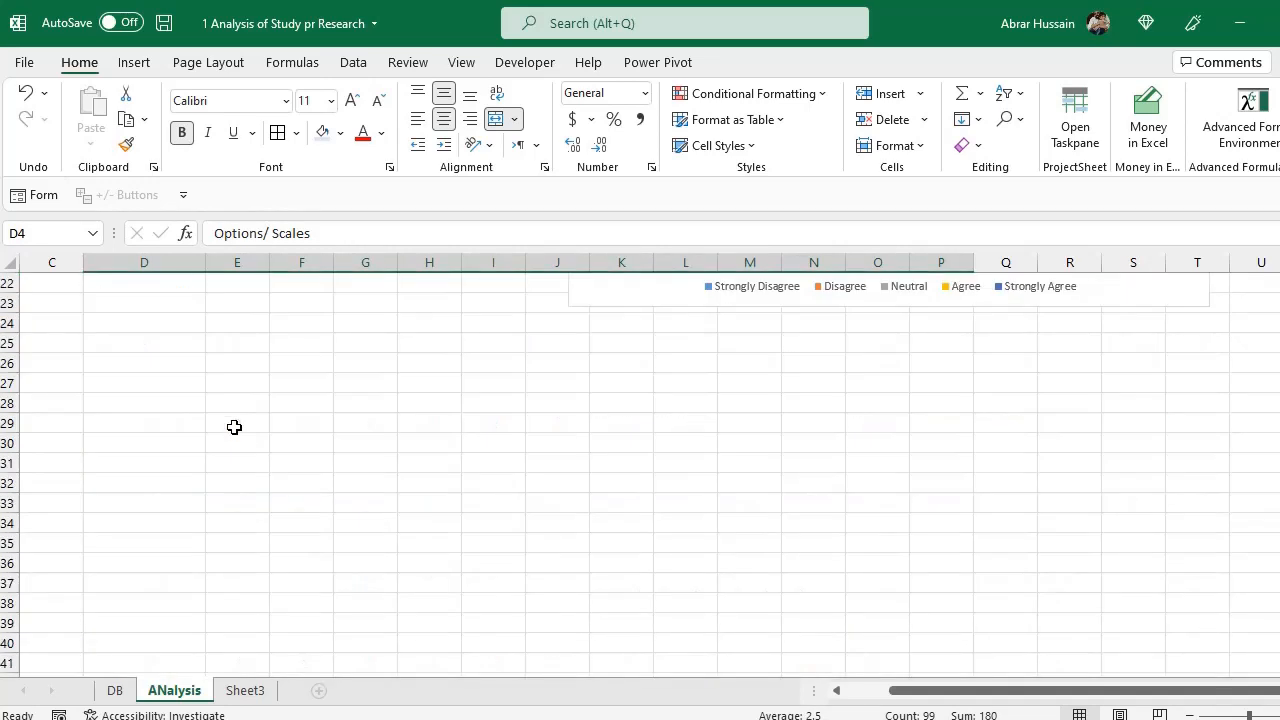
key("ctrl+c")
left_click(145, 344)
key("ctrl+v")
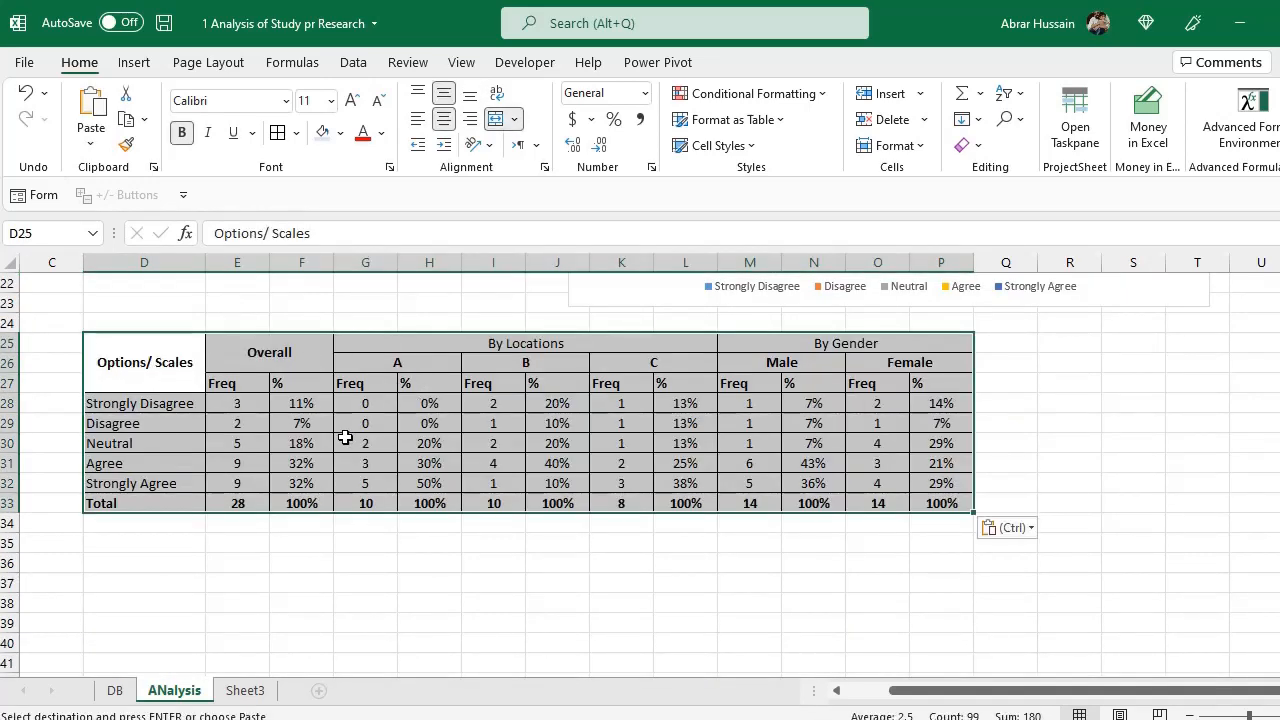
Copy the question text "I am true to myself in most situations at work" from DB C1 into ANalysis D3 above the first table
left_click(114, 690)
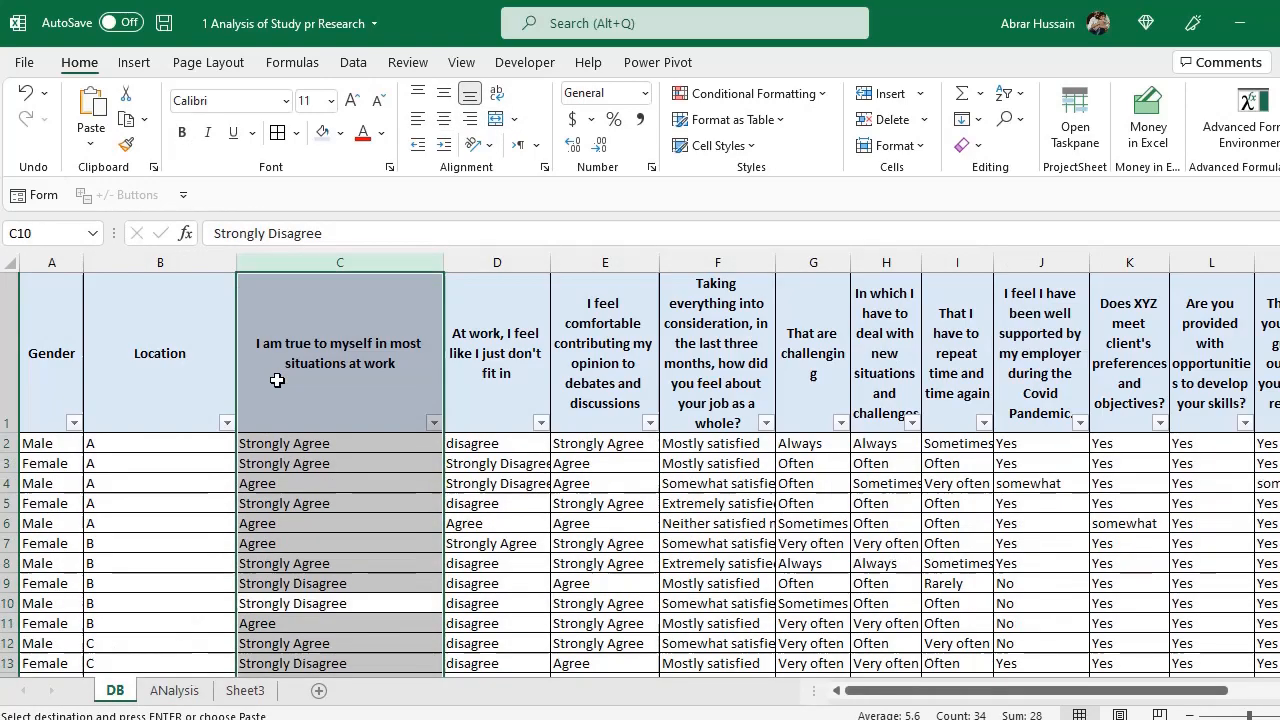
double_click(278, 372)
left_click_drag(440, 354, 246, 322)
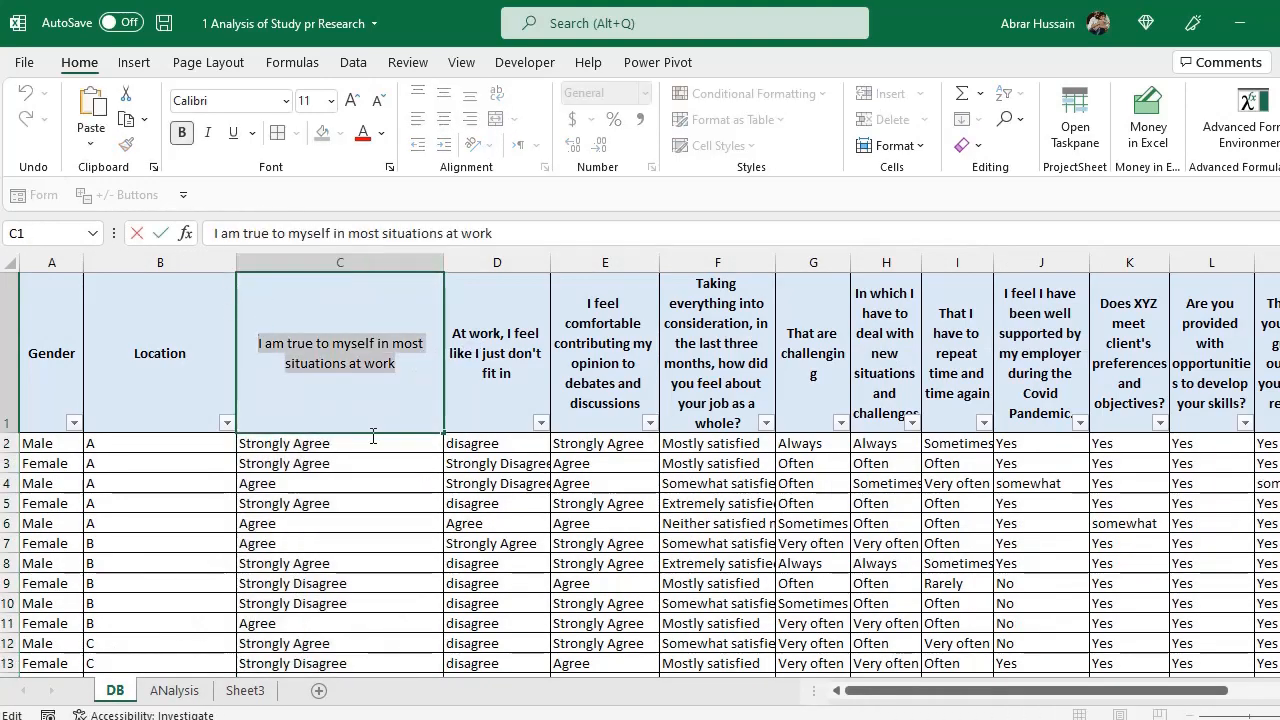
left_click(324, 536)
left_click(160, 692)
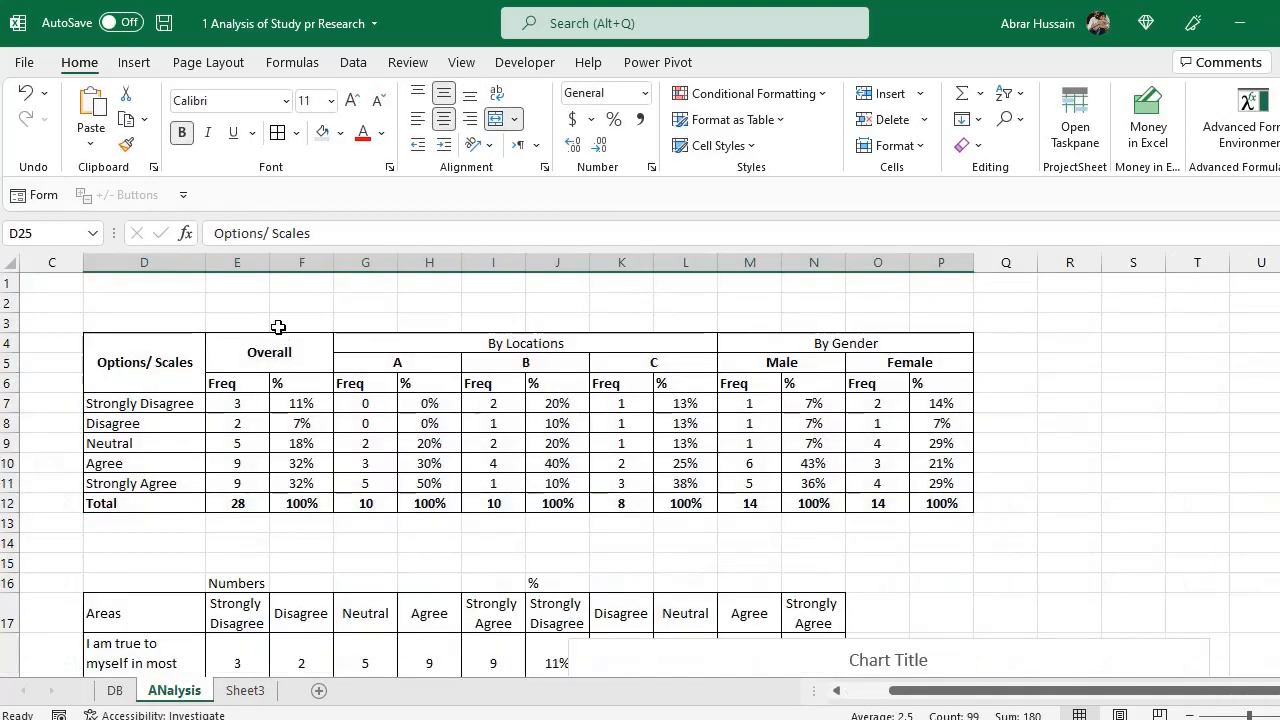
double_click(160, 323)
key("ctrl+v")
key("Return")
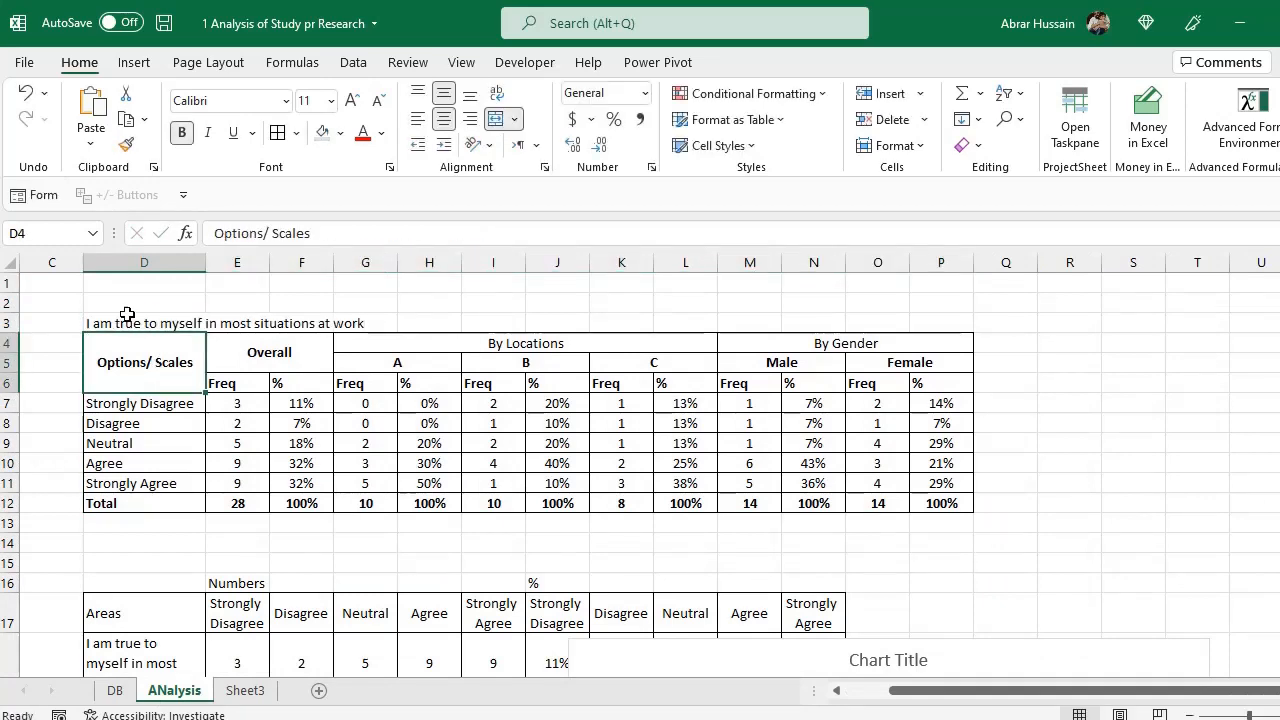
left_click(128, 323)
Copy the question text "At work, I feel like I just don't fit in" from DB D1 into ANalysis D24 above the second table
scroll(227, 484, "down", 7)
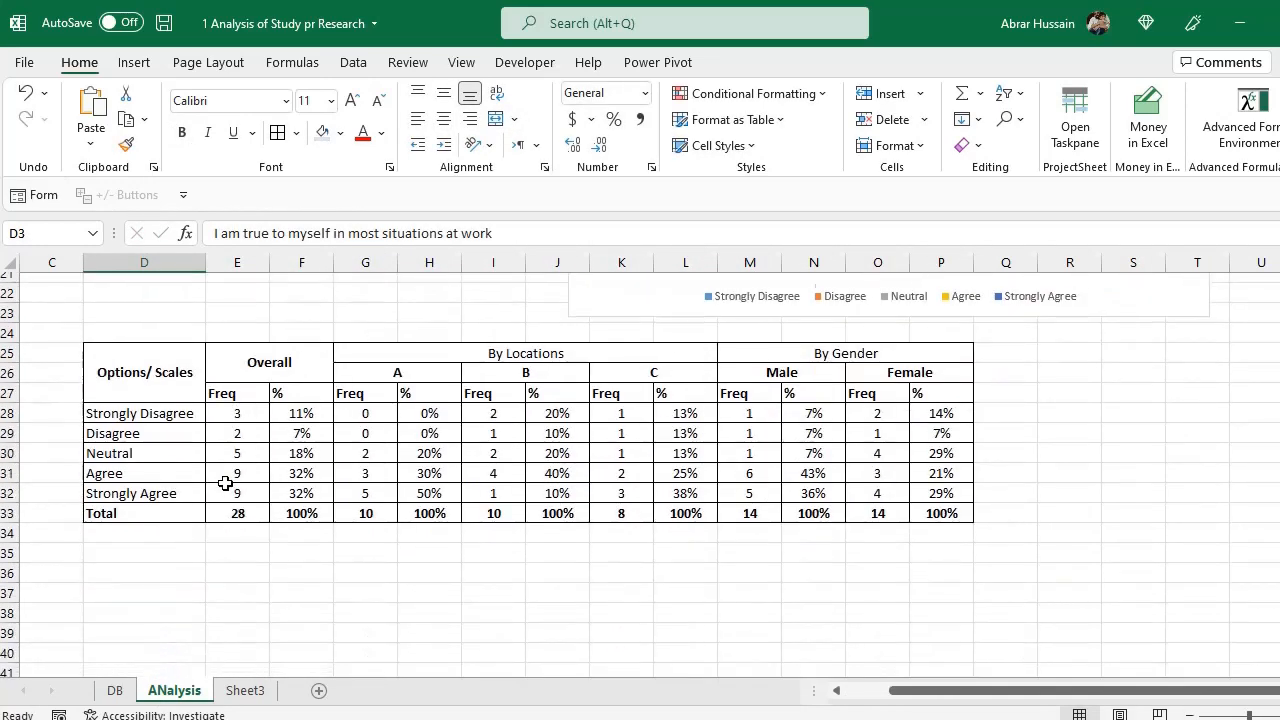
left_click(130, 321)
left_click(114, 690)
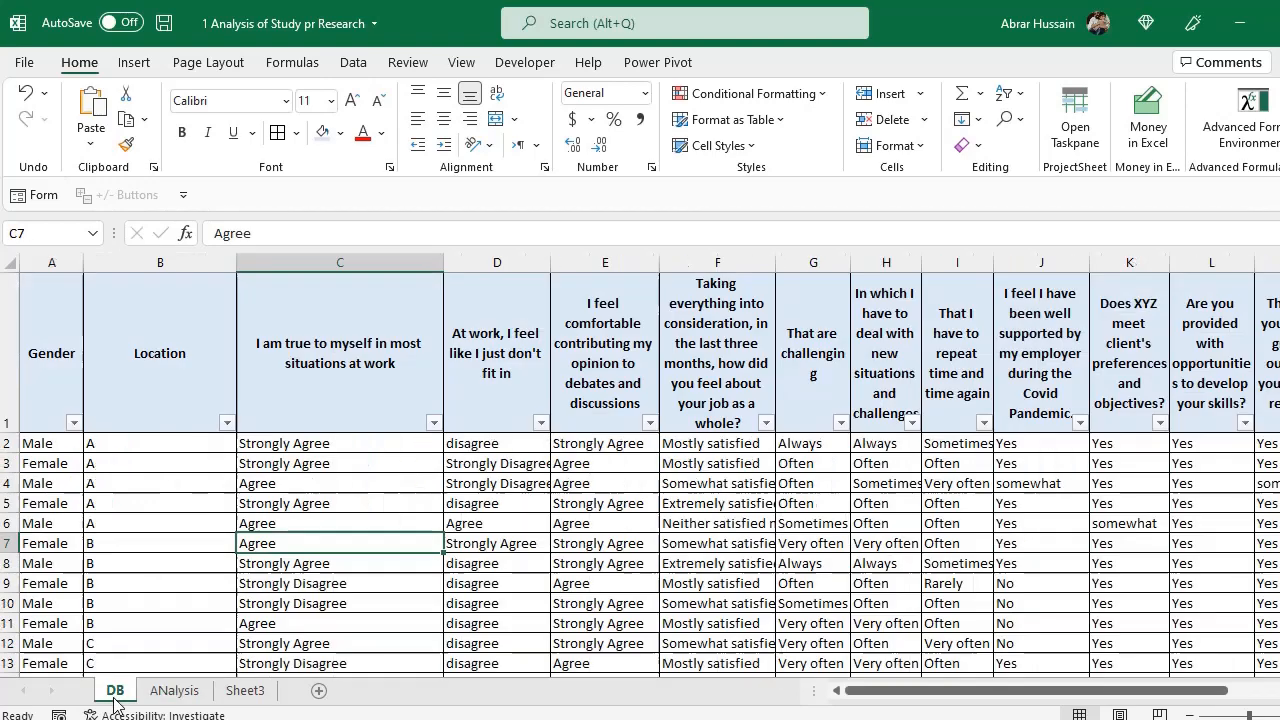
double_click(527, 378)
triple_click(521, 375)
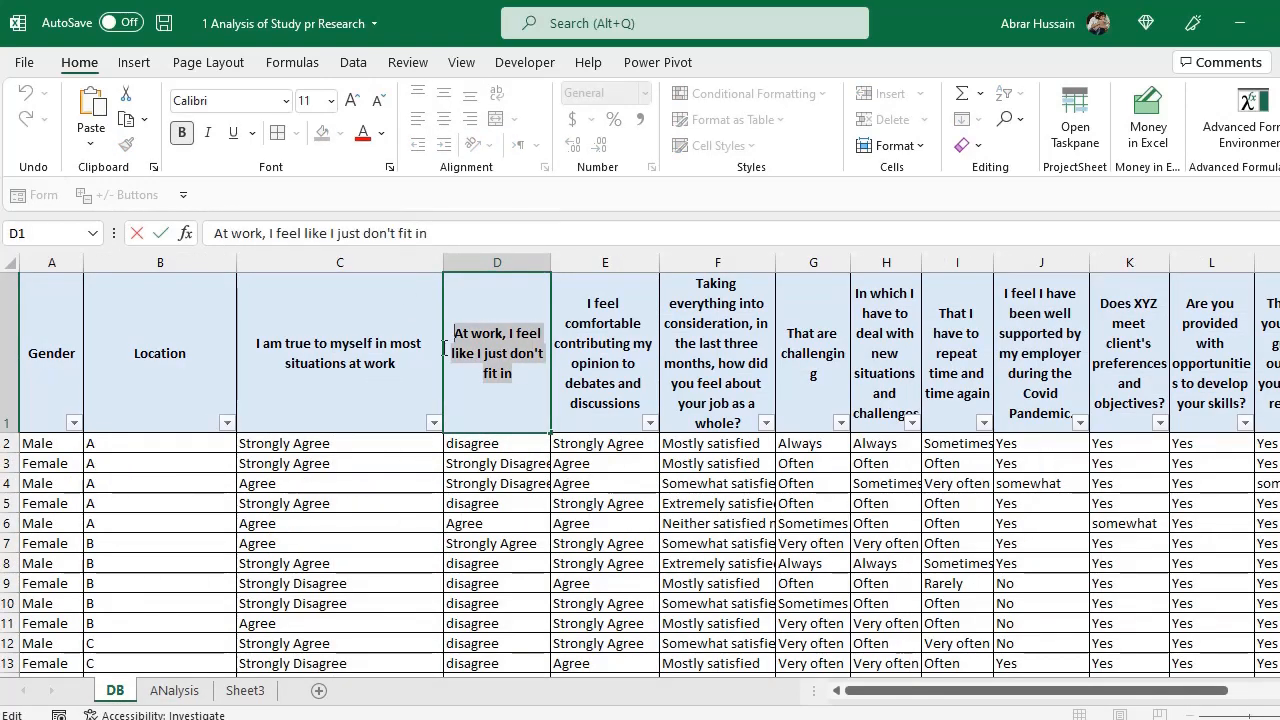
left_click(174, 690)
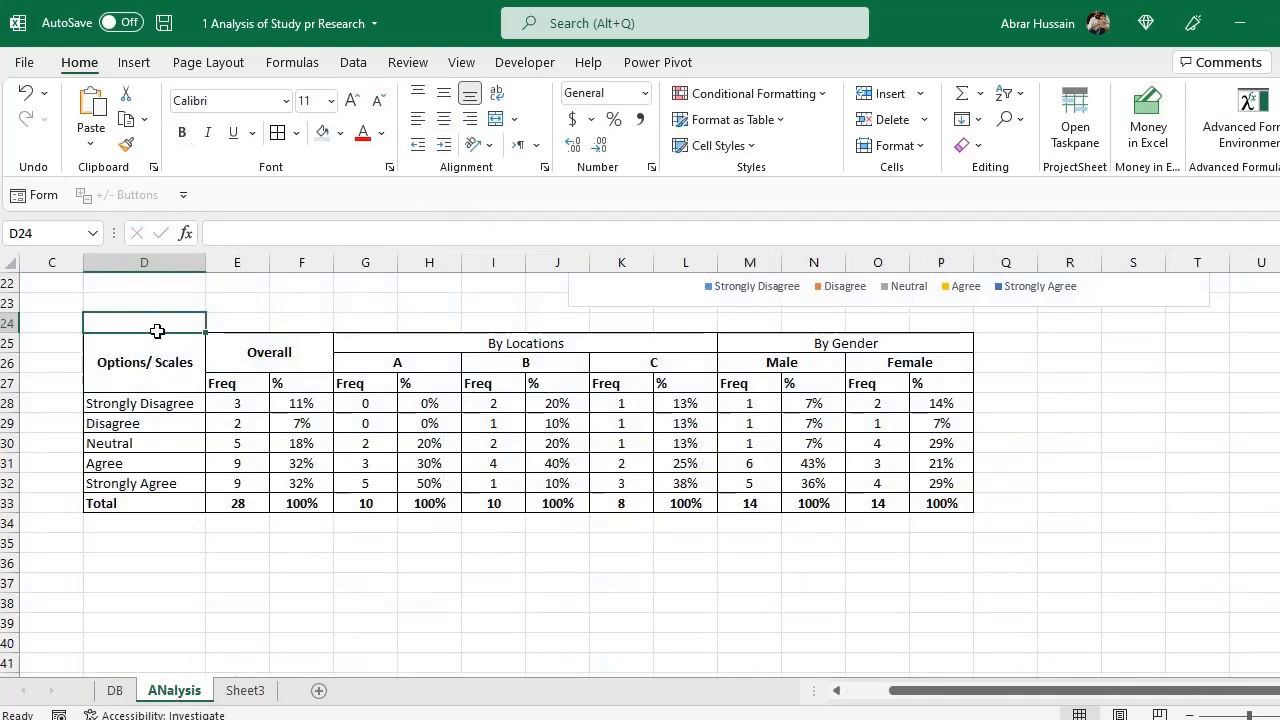
key("ctrl+v")
left_click(190, 485)
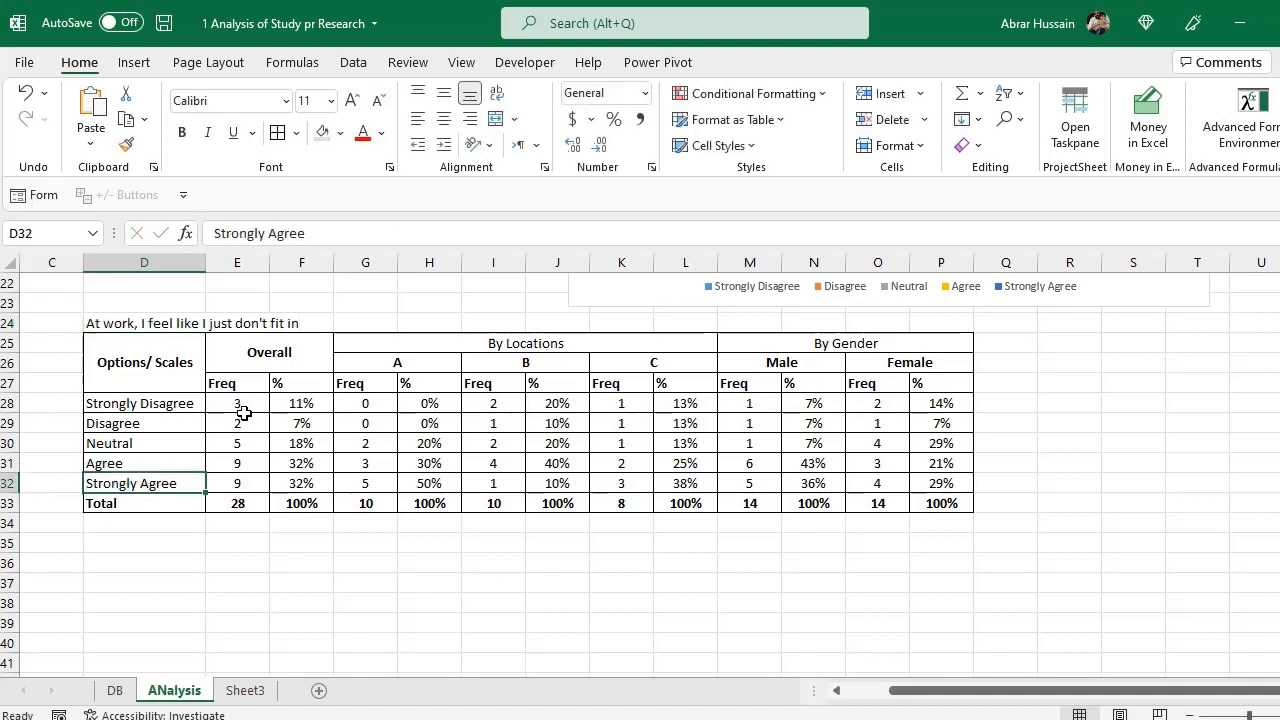
Examine the E28 overall frequency formula in the second table and the DB columns C and D holding the two questions' responses
left_click(244, 400)
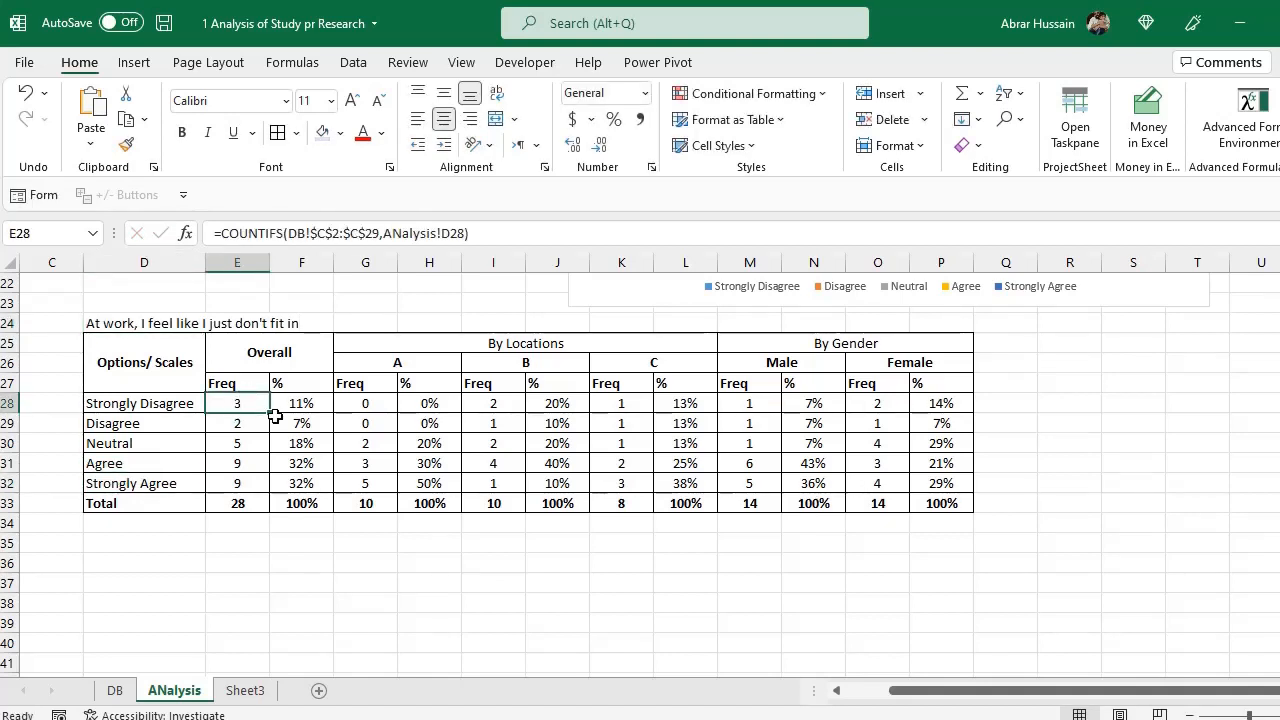
left_click(116, 692)
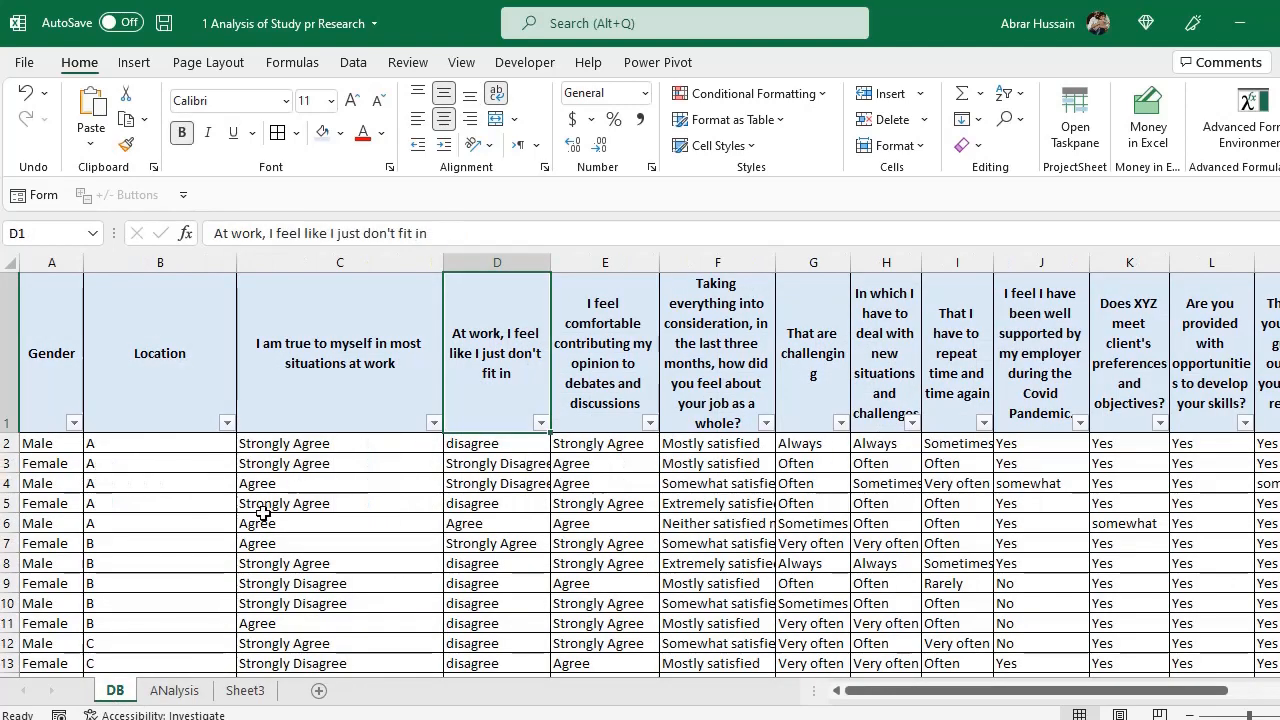
left_click(323, 262)
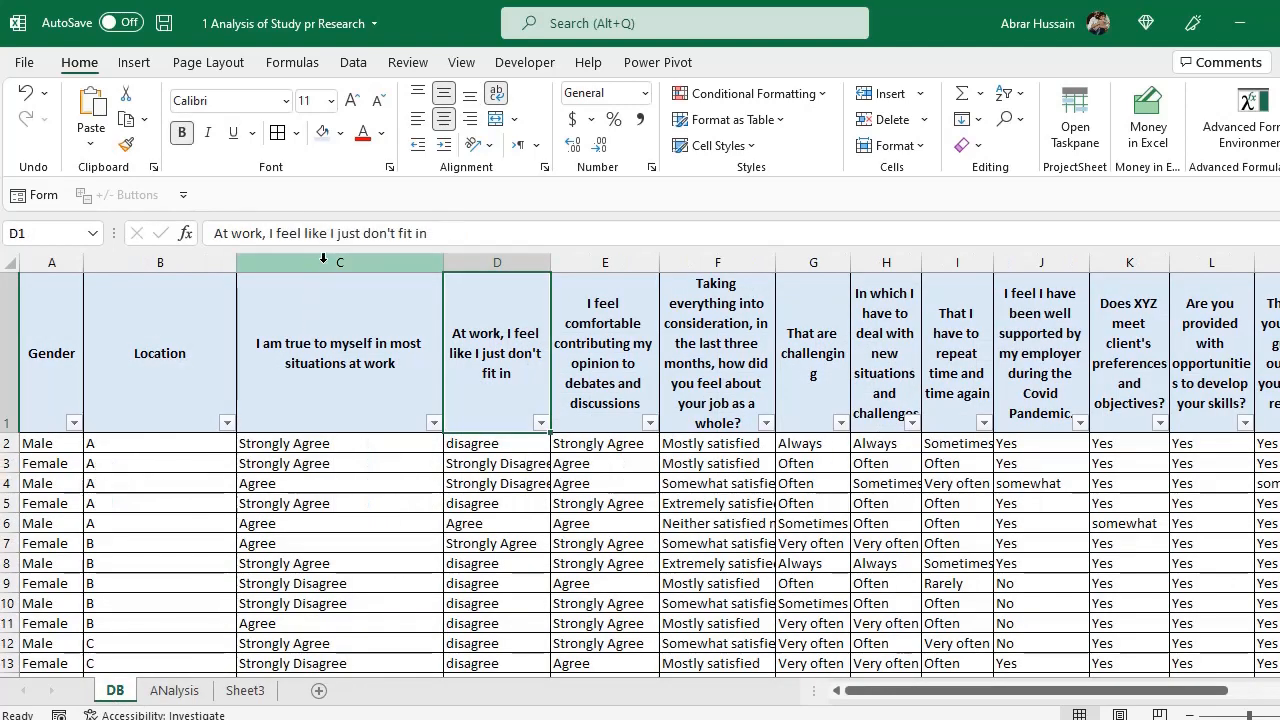
left_click(505, 258)
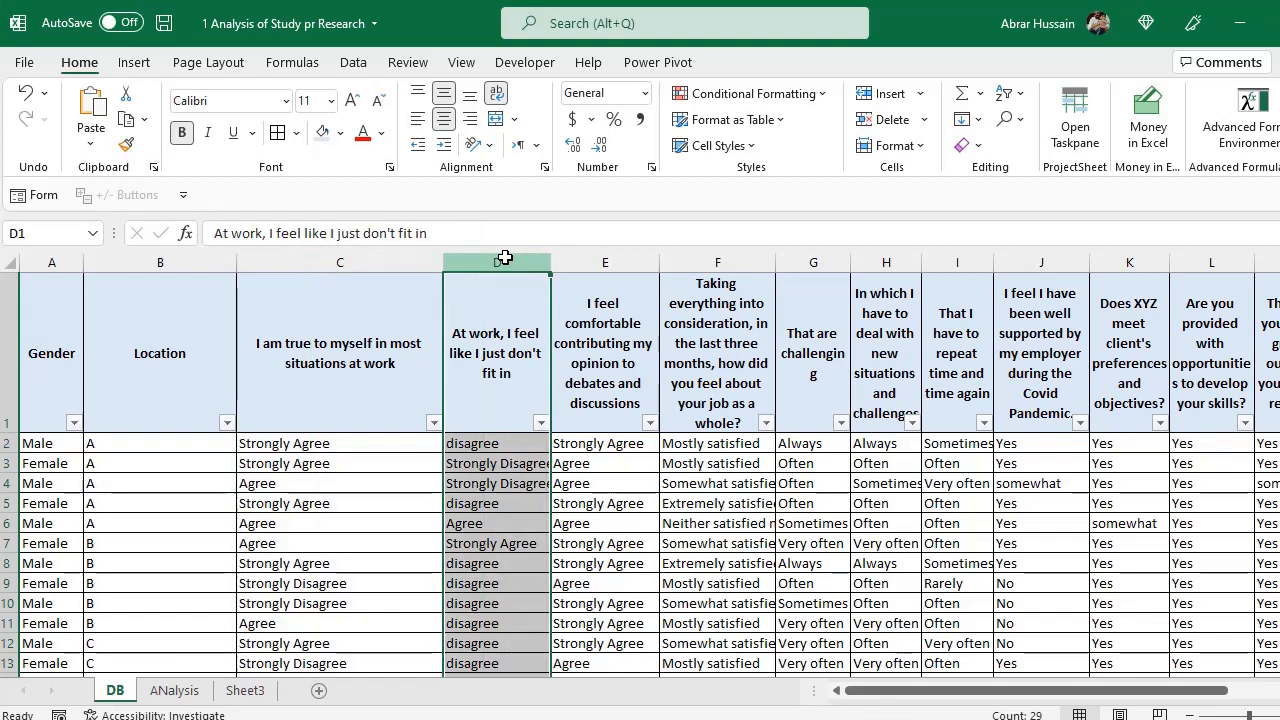
Compare the gender, location and second-question columns in DB with the range referenced by the E28 formula in ANalysis
left_click_drag(160, 258, 66, 277)
left_click(497, 262)
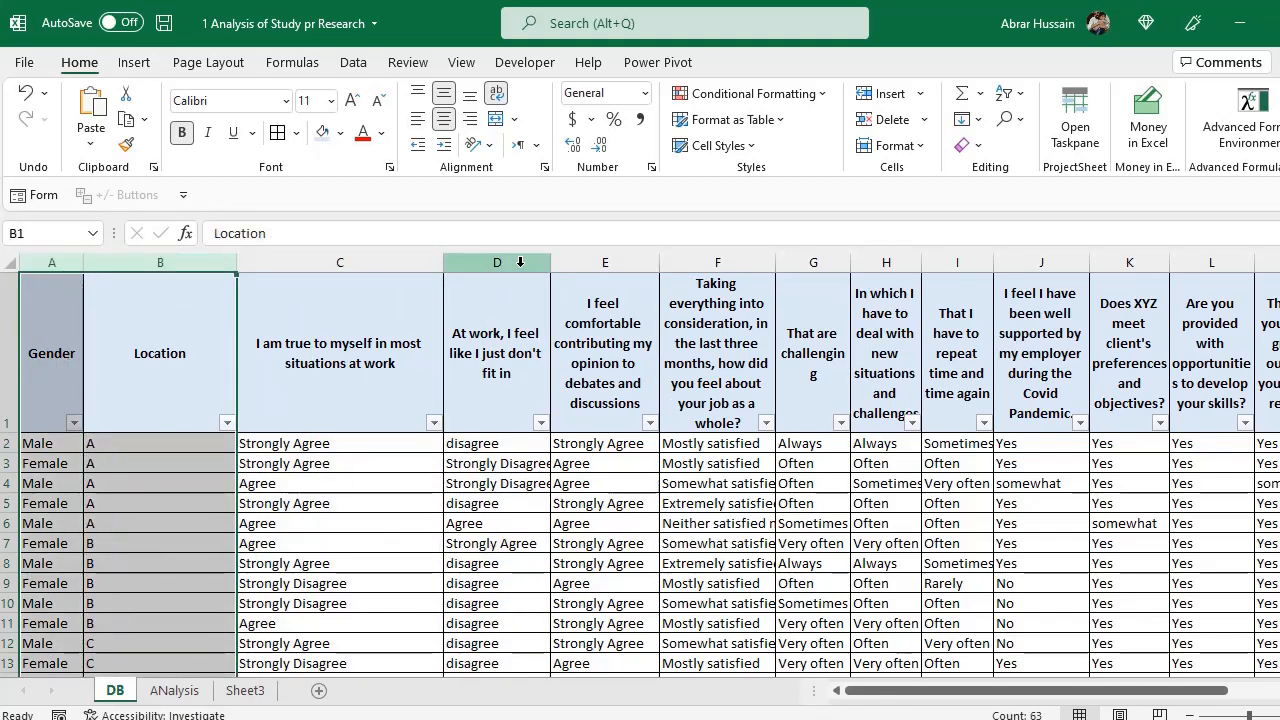
left_click(174, 690)
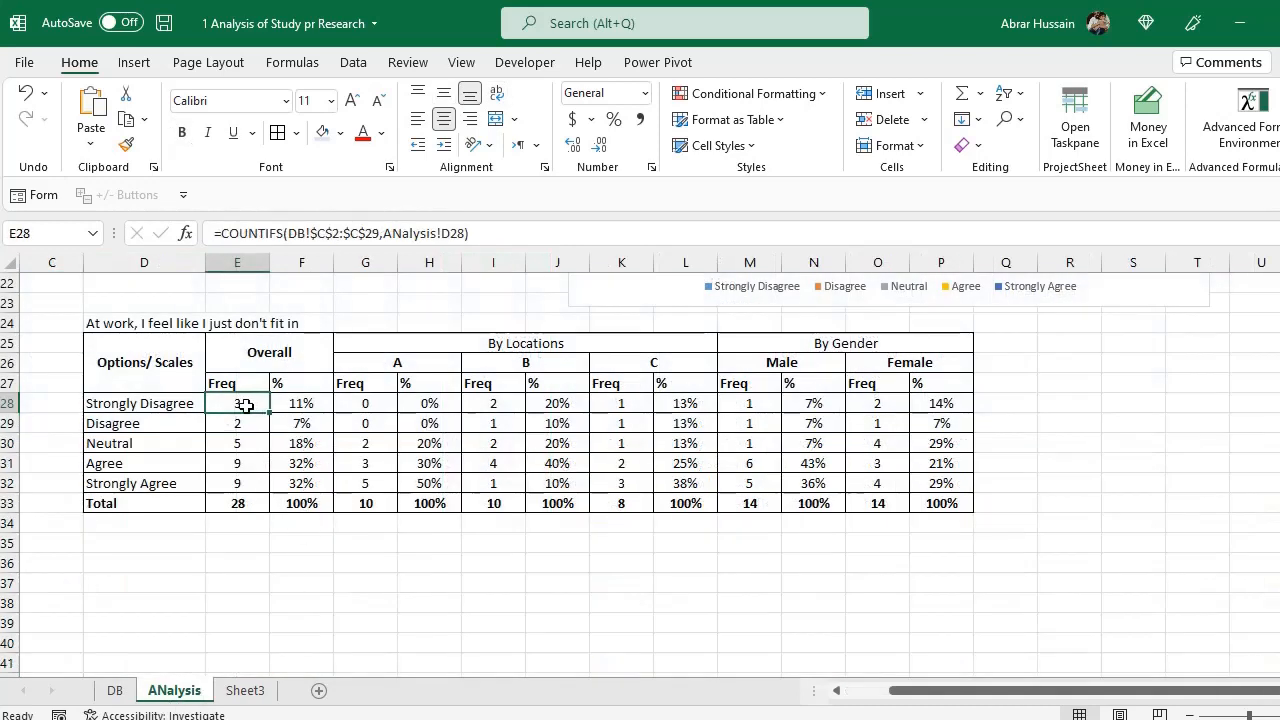
left_click_drag(324, 238, 377, 228)
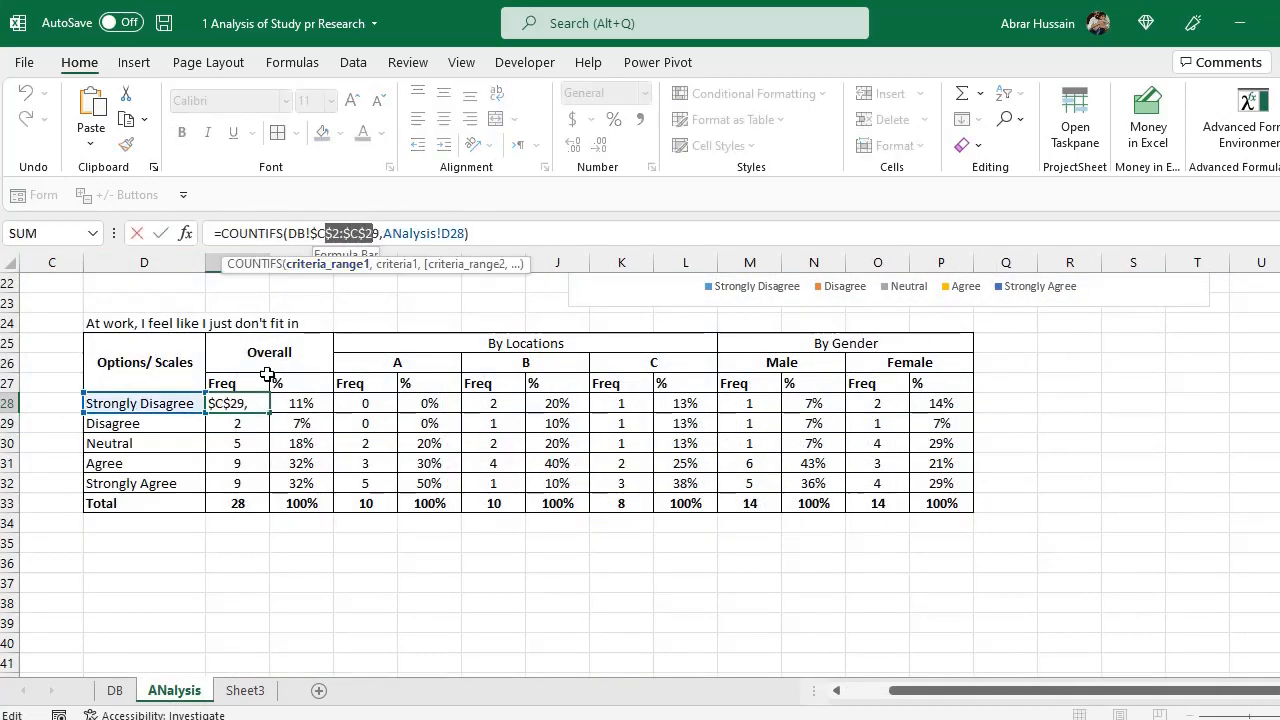
key("Return")
left_click_drag(237, 403, 560, 424)
left_click(236, 402)
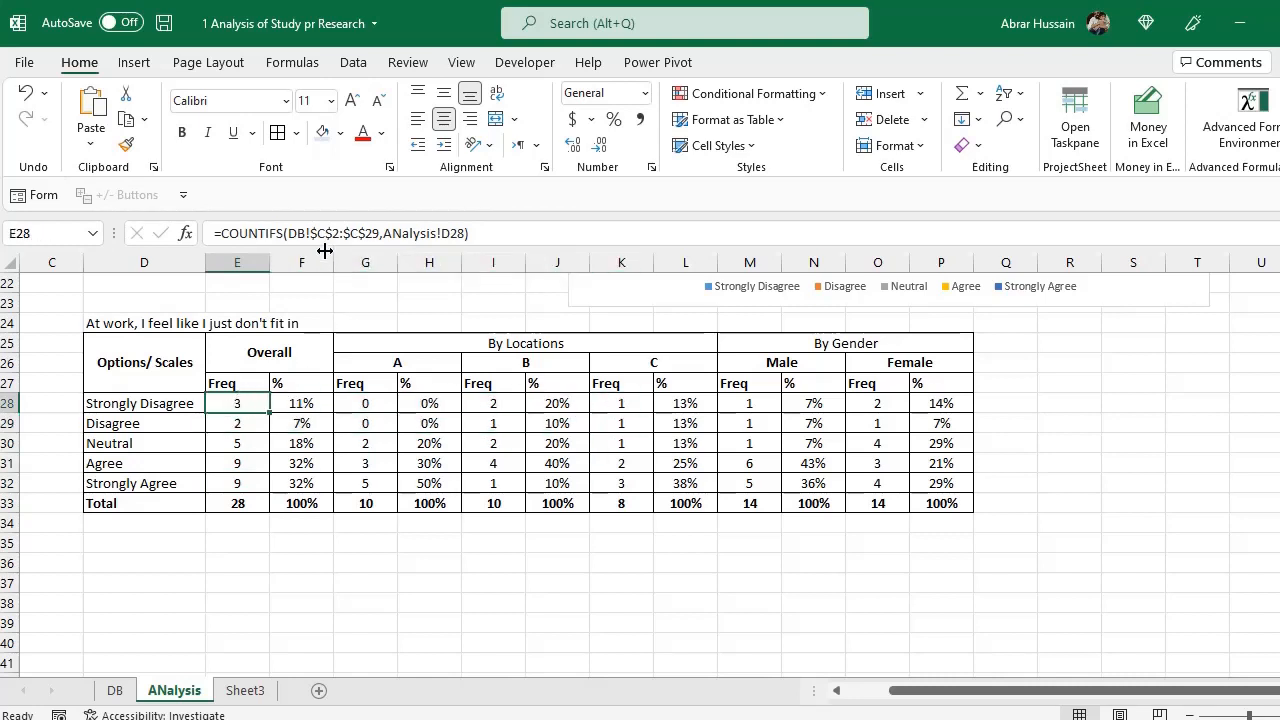
Copy the range reference $C$2:$C$29 from the E28 formula and enter it as the search text for E28:P33
left_click_drag(313, 233, 378, 227)
key("ctrl+c")
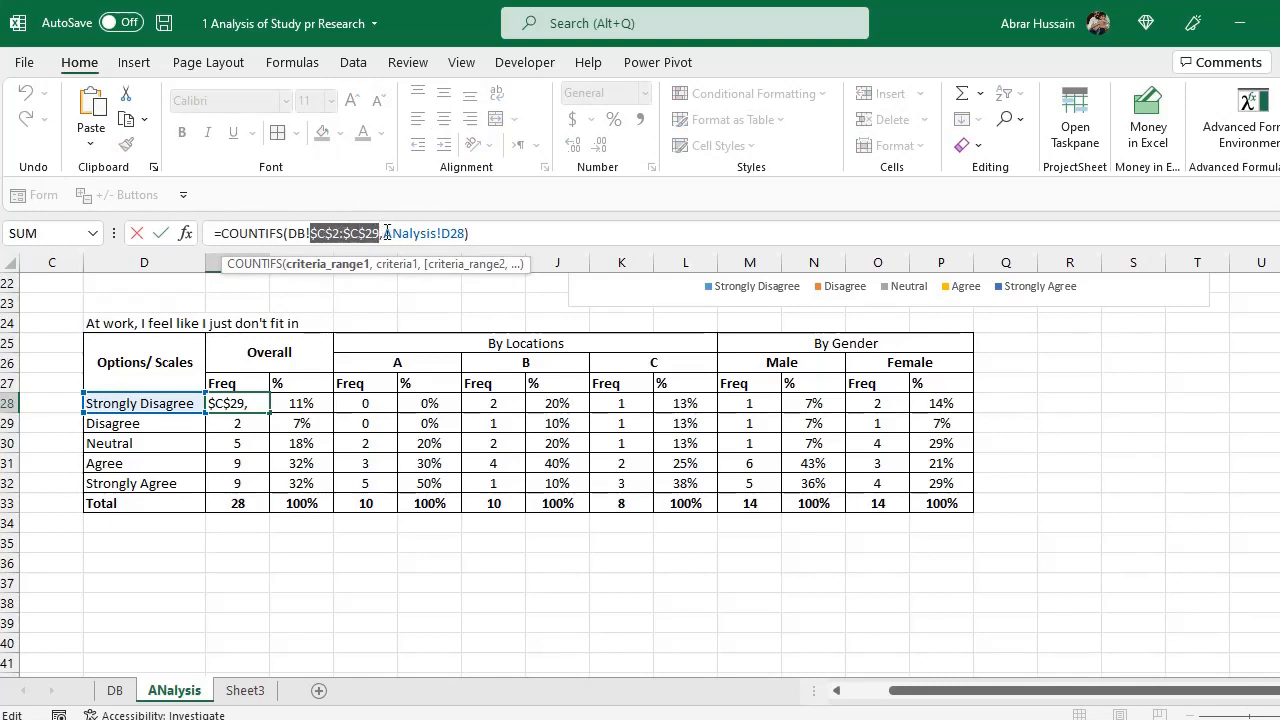
key("Escape")
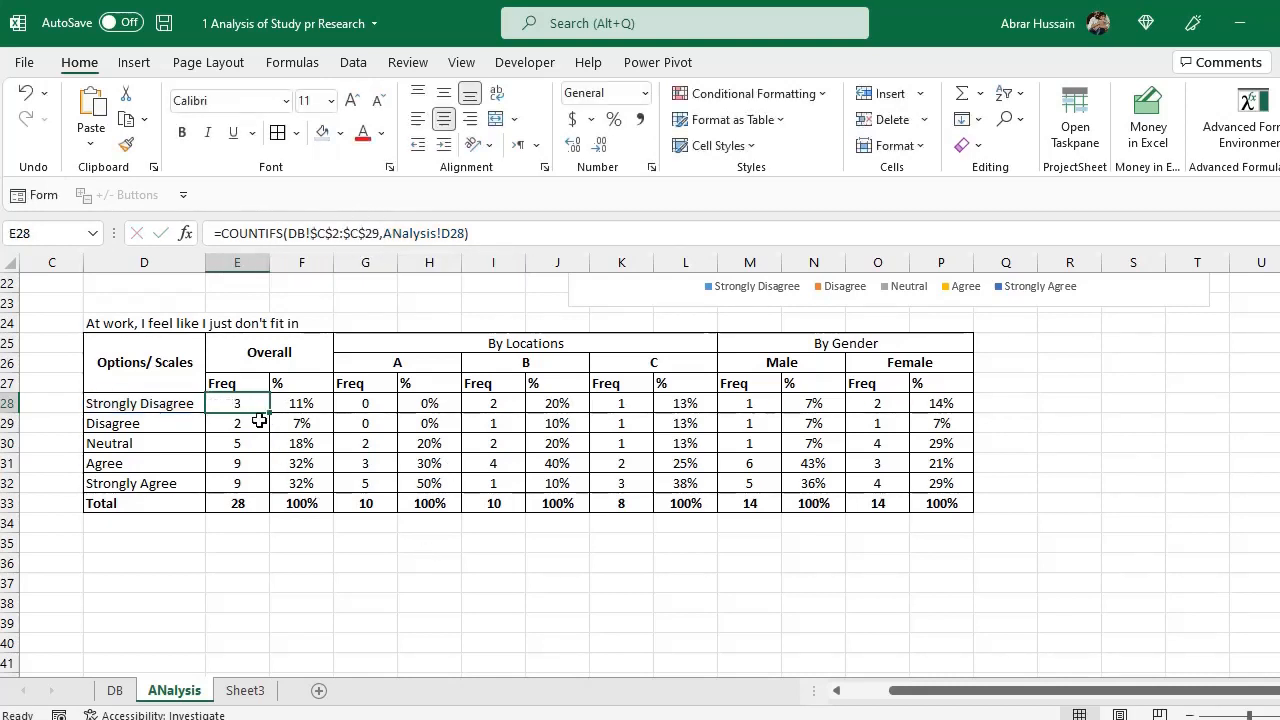
left_click(948, 500, "shift")
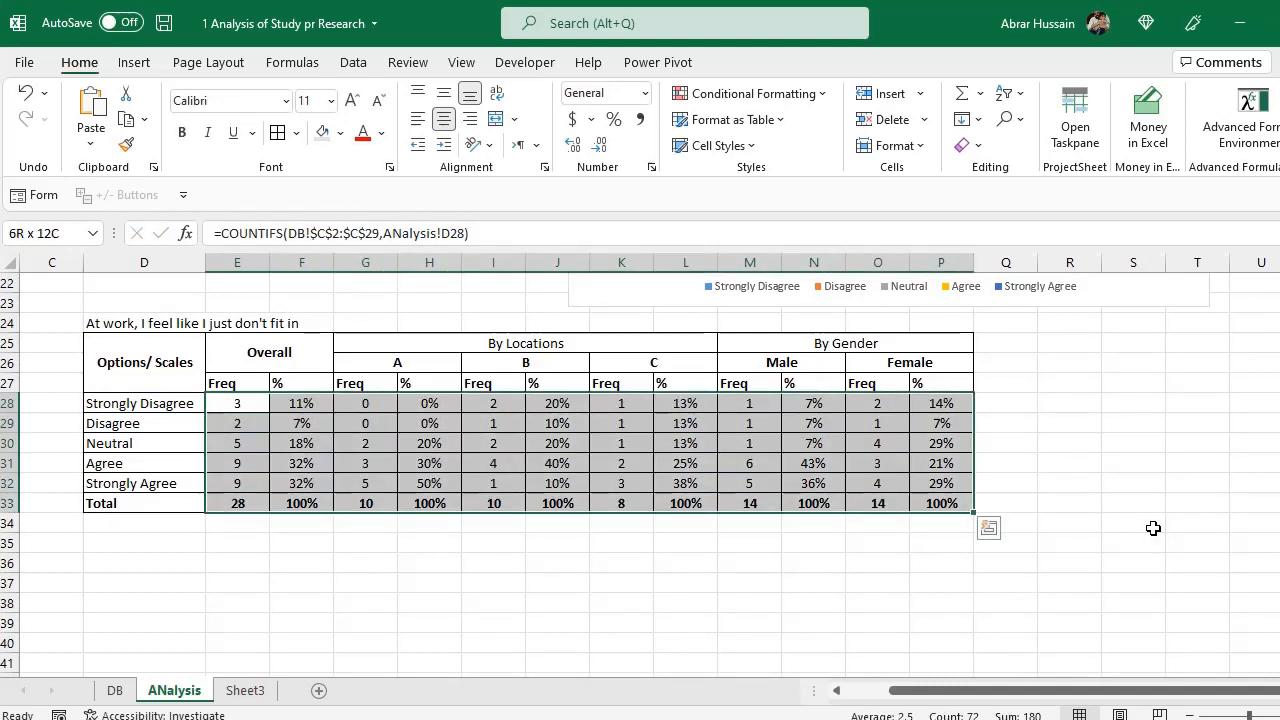
key("ctrl+f")
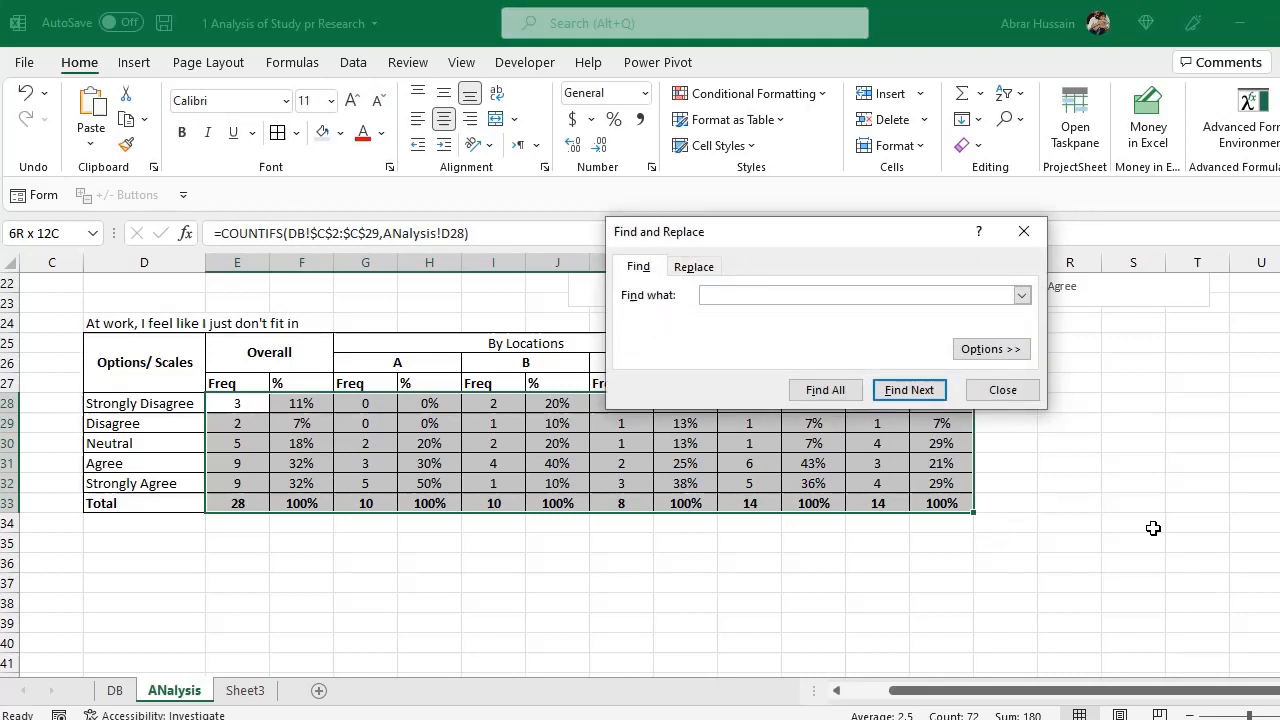
key("ctrl+v")
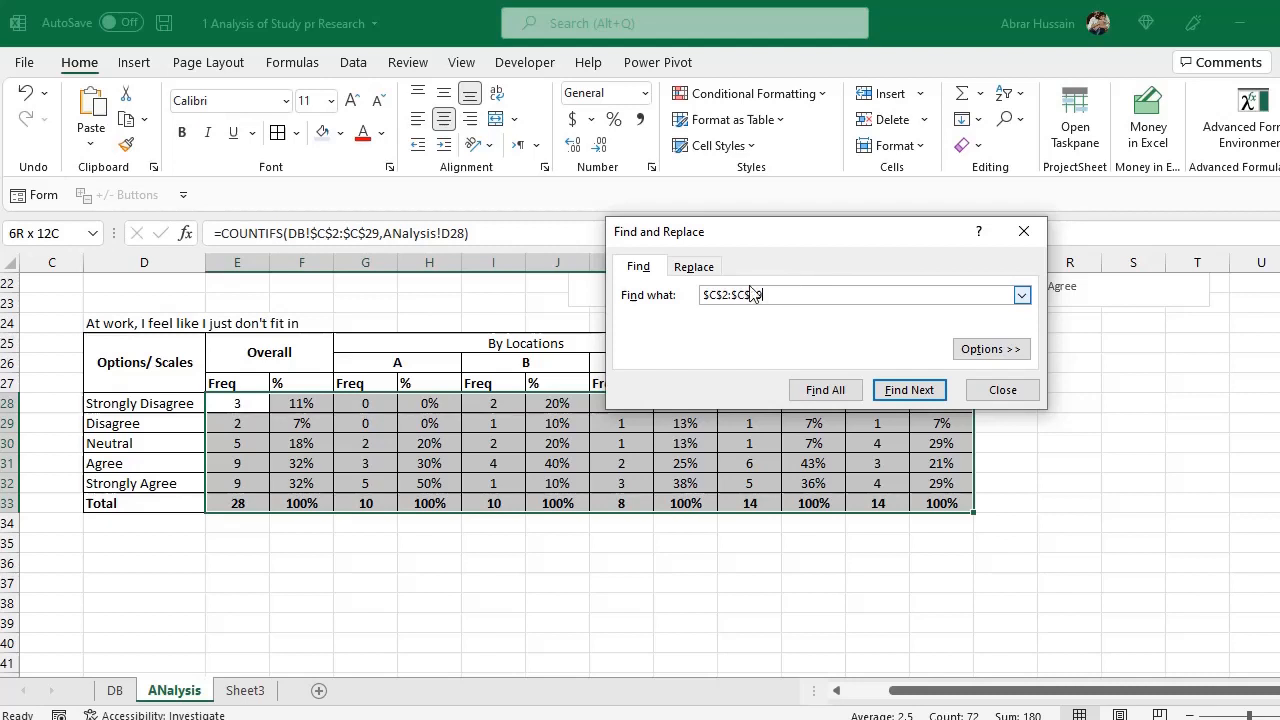
Replace all occurrences of $C$2:$C$29 with $D$2:$D$29 in the second table's cells E28:P33
left_click(694, 266)
key("ctrl+v")
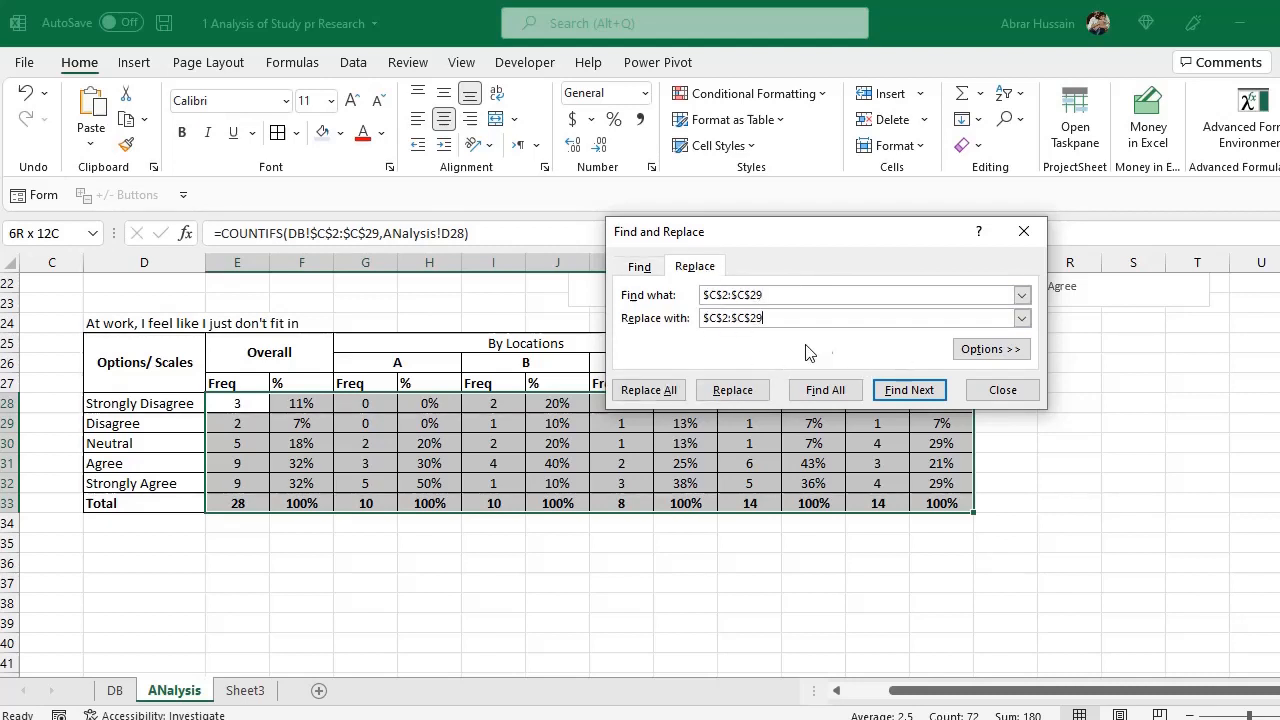
left_click(711, 318)
key("Delete")
type("D")
left_click(746, 318)
key("BackSpace")
type("D")
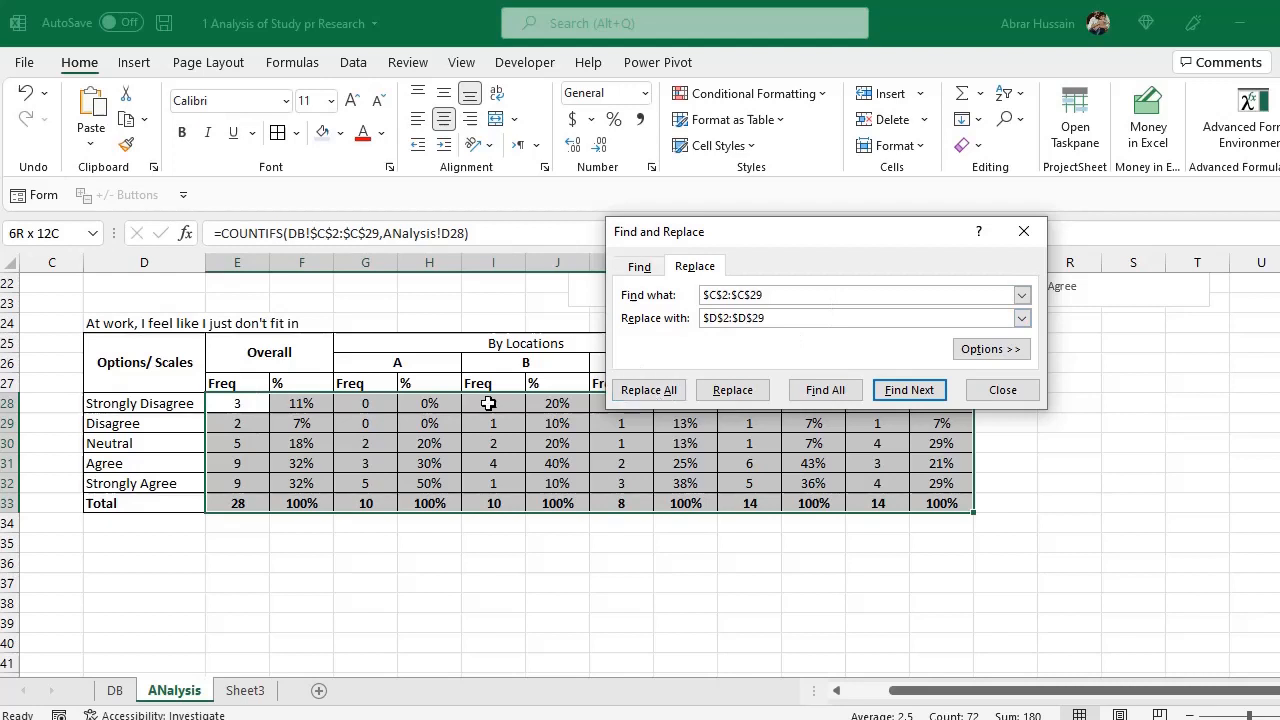
left_click(658, 396)
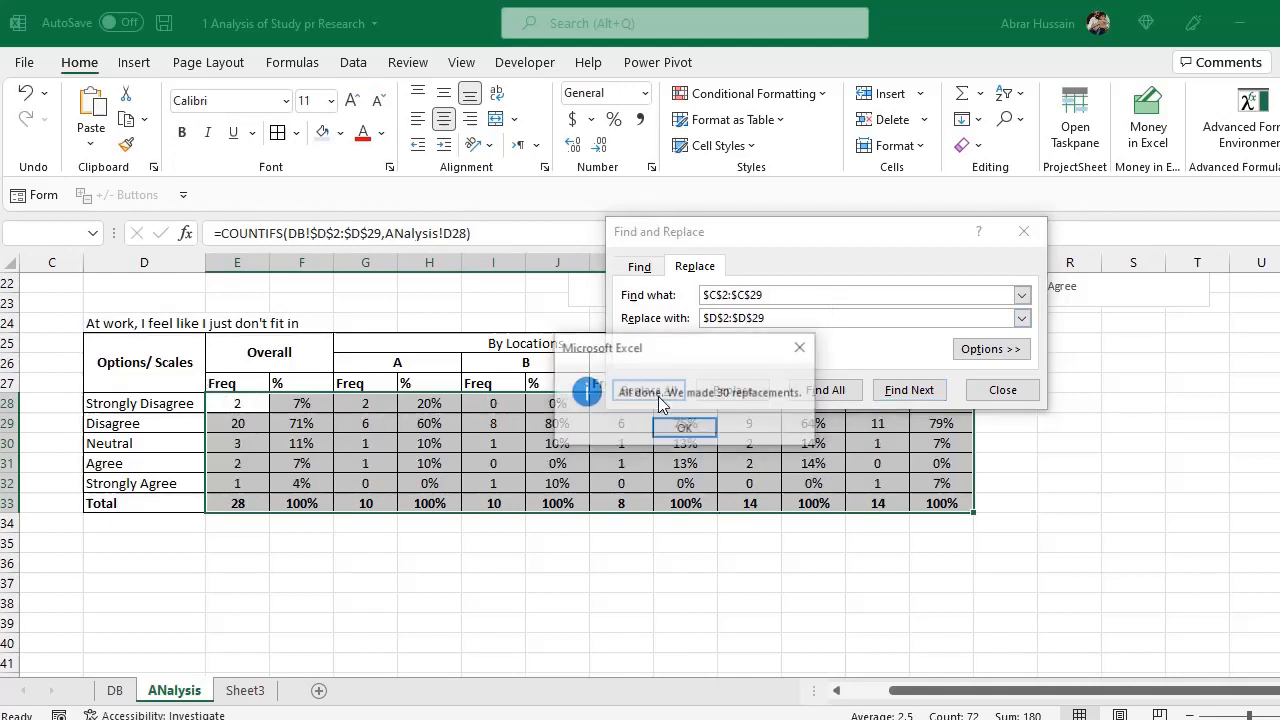
left_click(684, 427)
left_click(1003, 390)
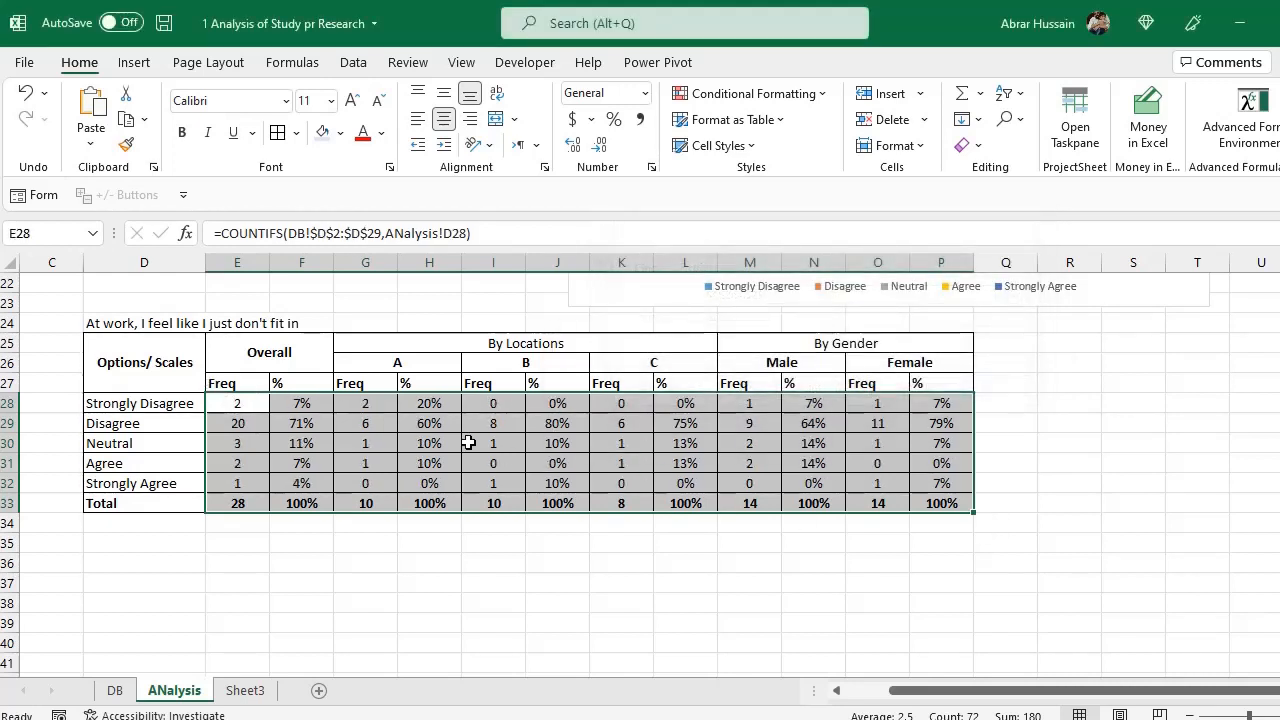
Check the response range used by the overall and location B Strongly Disagree formulas in the second table
left_click(267, 403)
key("F2")
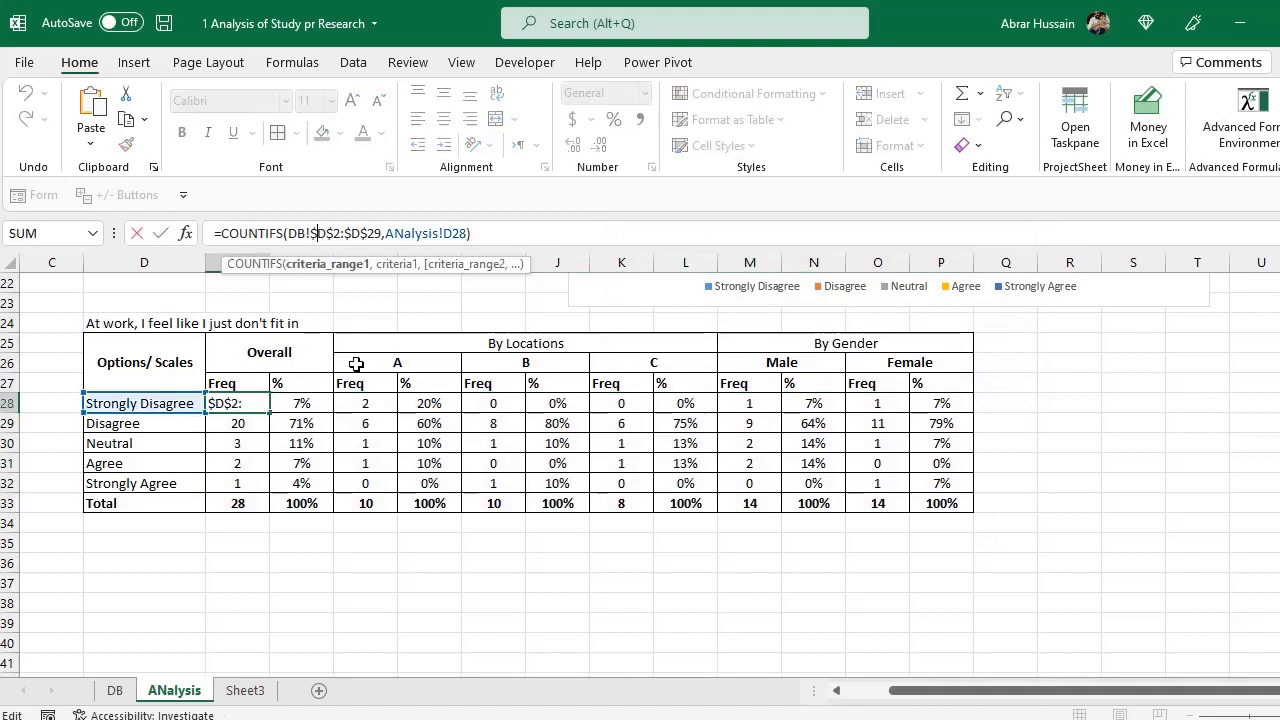
left_click(456, 403)
key("Right")
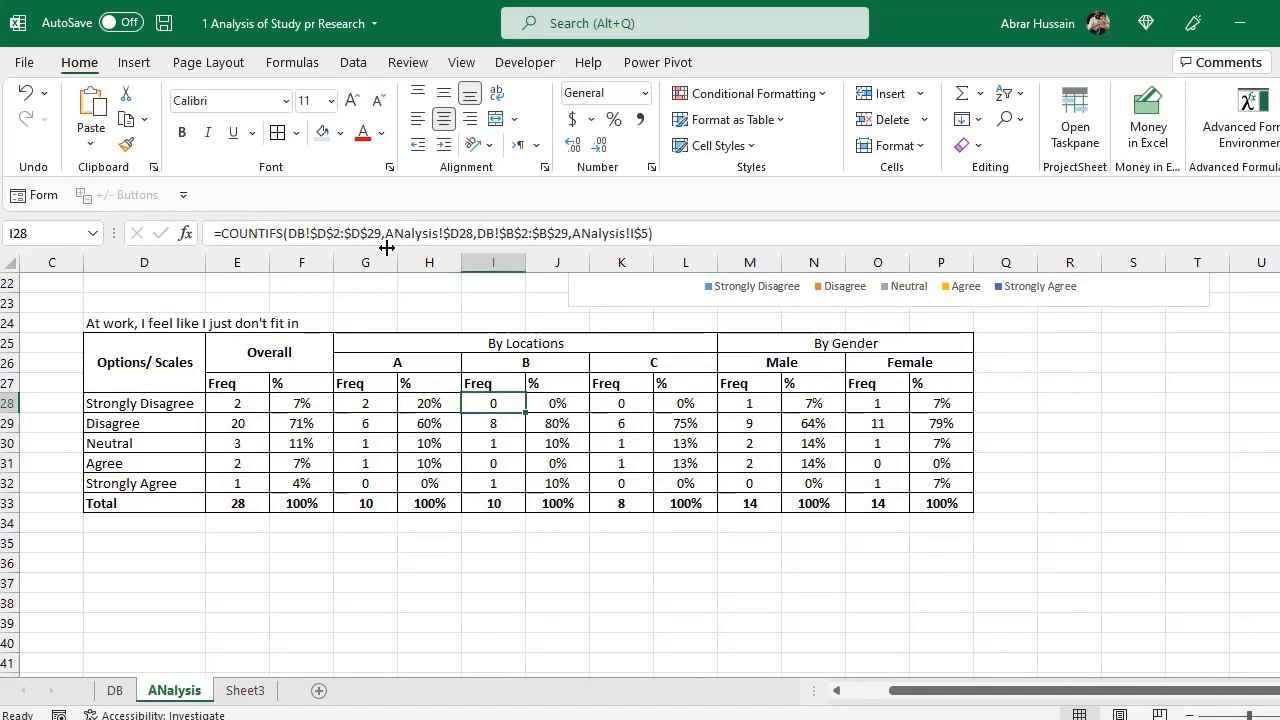
double_click(336, 233)
key("Escape")
Make the By Locations and By Gender headings of the second table bold
left_click(523, 348)
left_click(848, 328)
left_click_drag(840, 343, 624, 355)
left_click(567, 443)
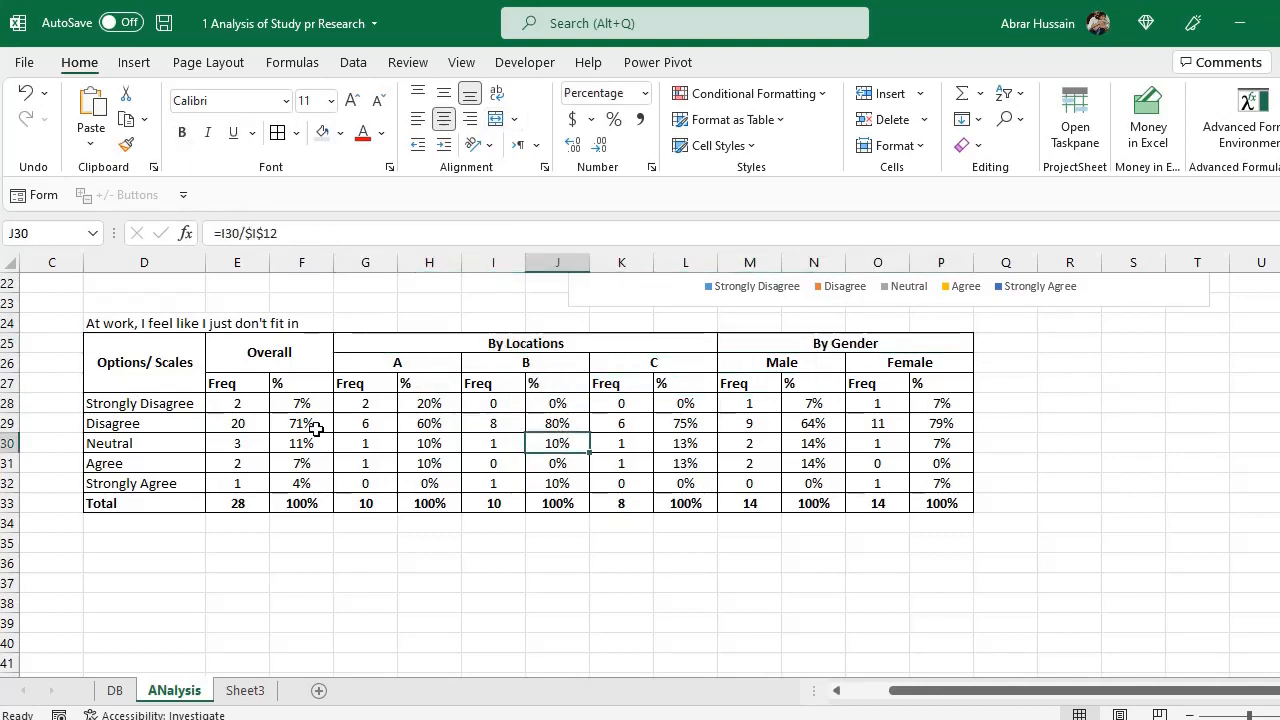
Copy the second question's title and table D24:P33 to a new block starting at D36
left_click(158, 347)
left_click_drag(189, 331, 848, 498)
key("ctrl+c")
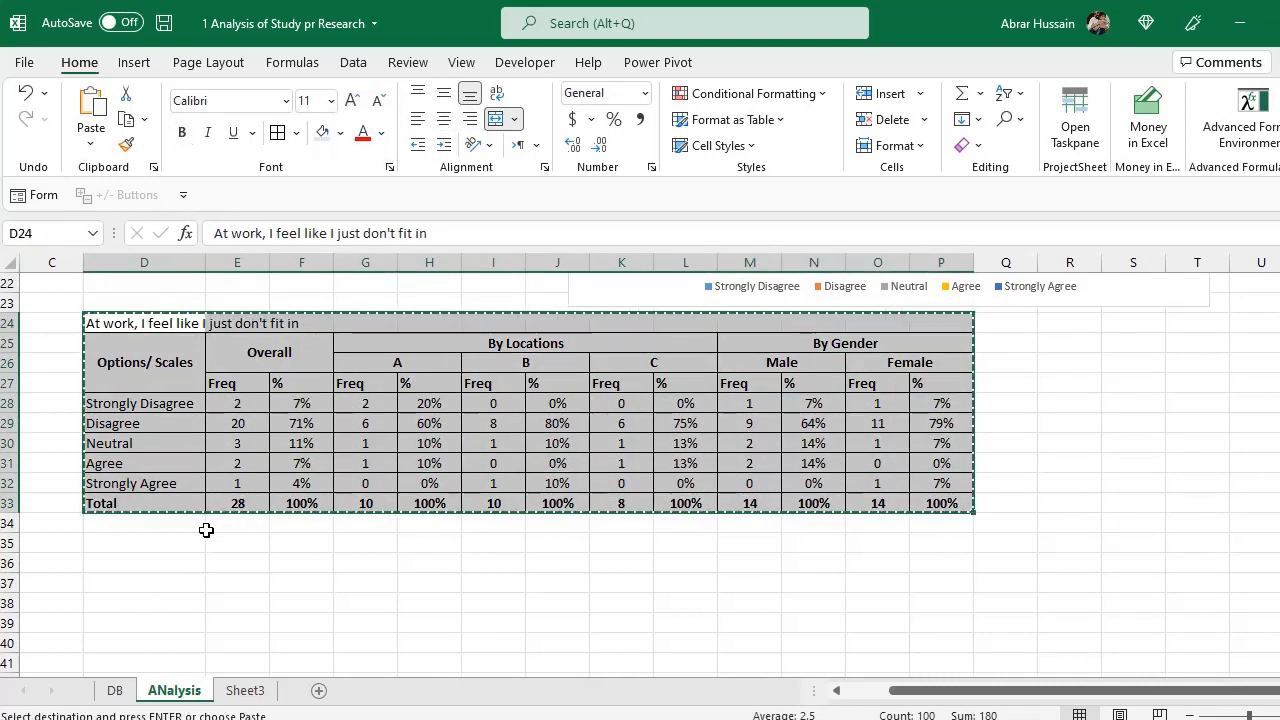
left_click(158, 566)
key("ctrl+v")
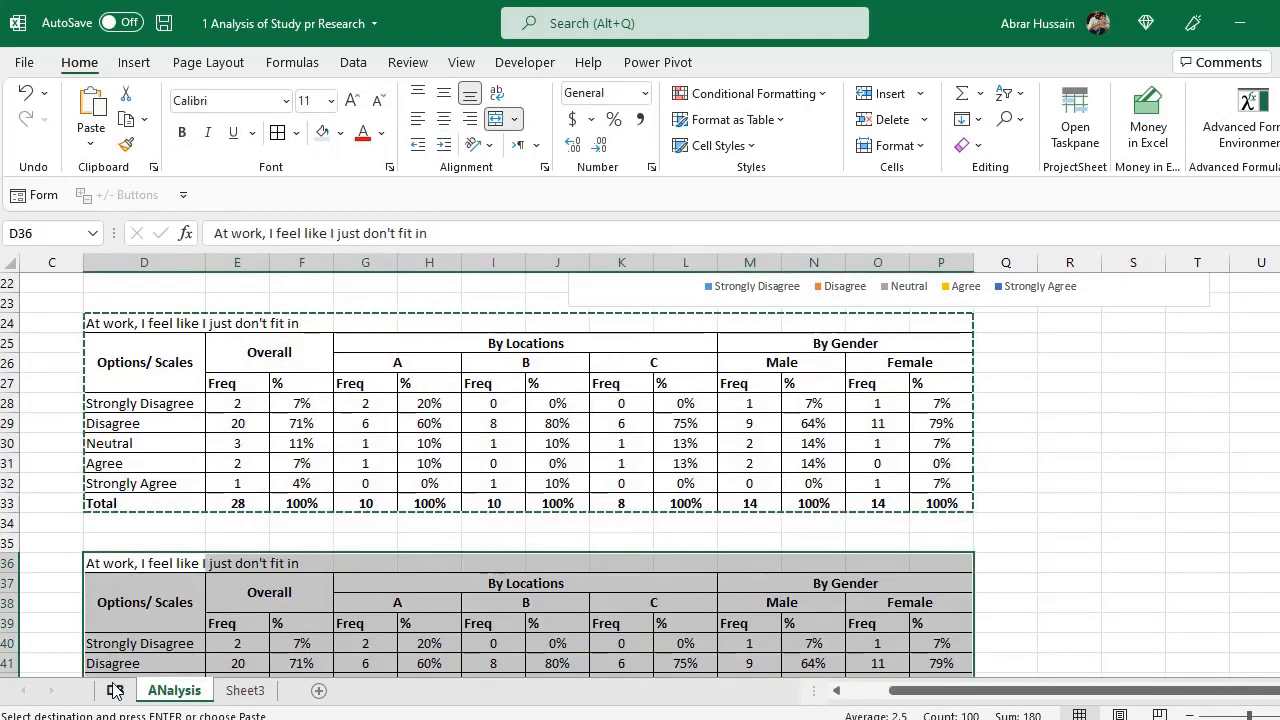
Replace the title in ANalysis D36 with the question text "I feel comfortable contributing my opinion to debates and discussions" copied from DB E1
left_click(114, 690)
left_click(604, 333)
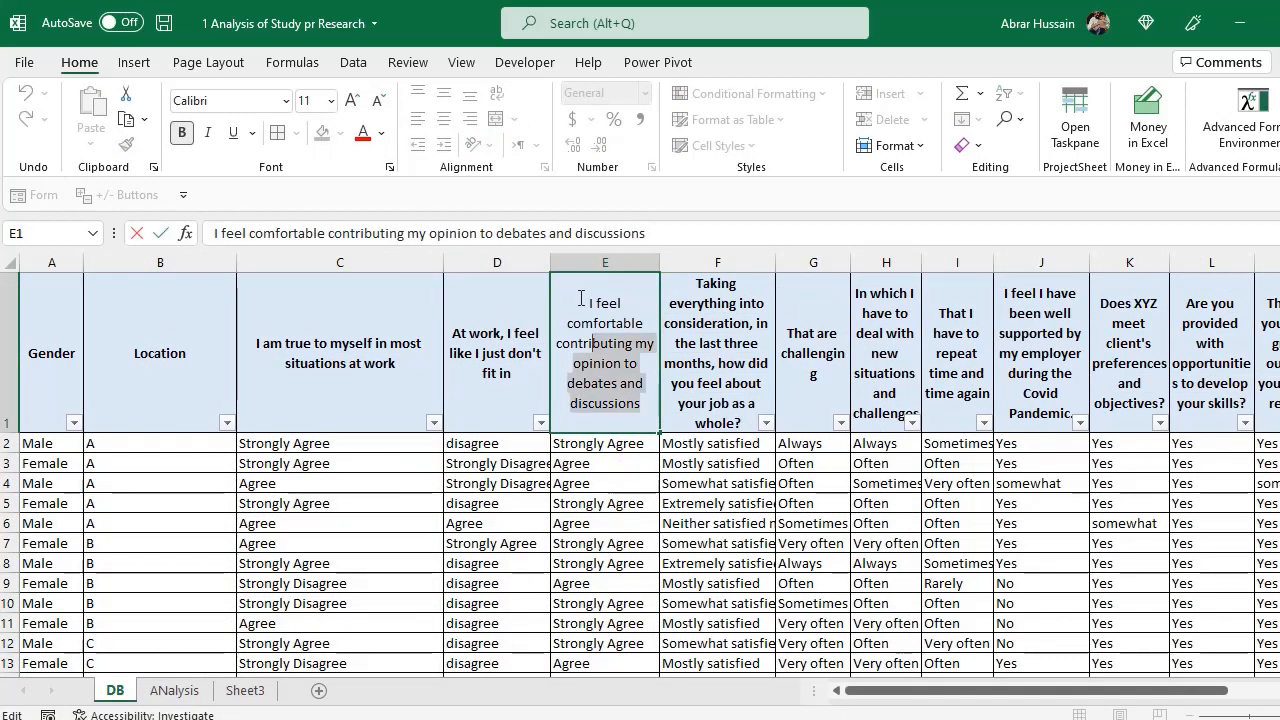
left_click(187, 692)
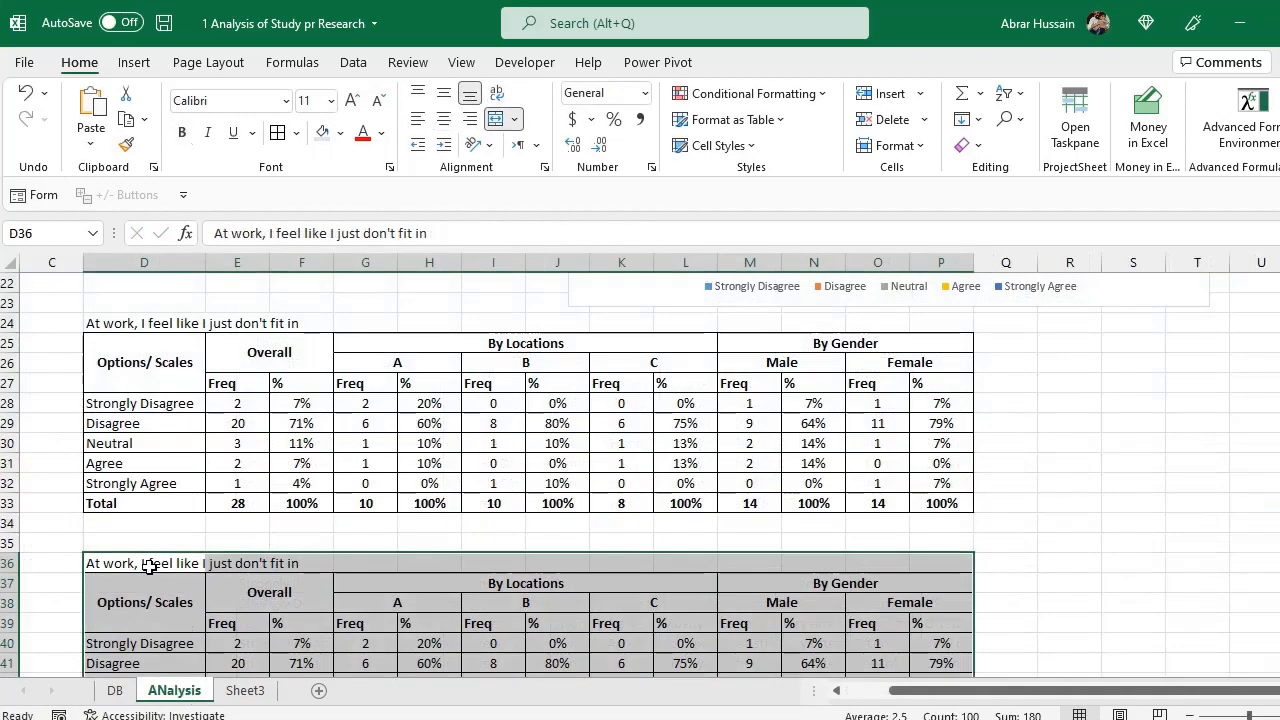
double_click(143, 563)
left_click_drag(320, 562, 10, 522)
key("ctrl+v")
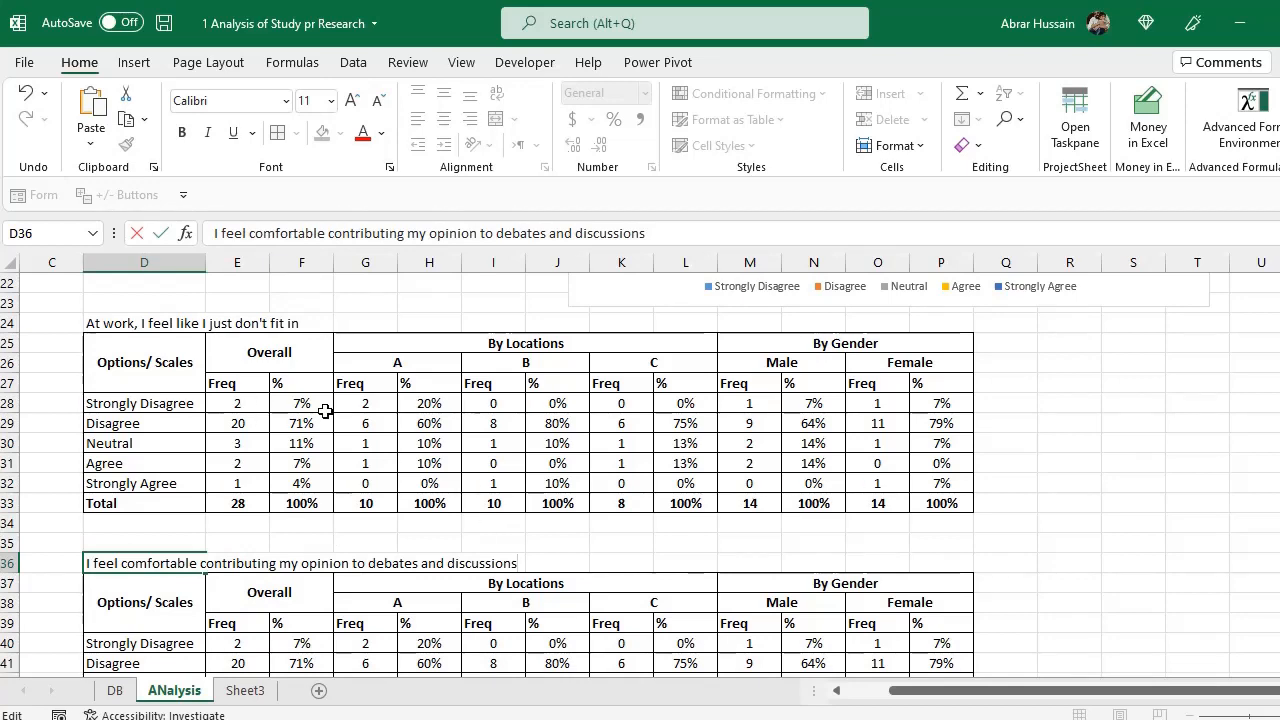
left_click(215, 431)
Check the third question's column in DB and set the search text to $D$2:$D$29 for ANalysis cells E40:P45
scroll(225, 540, "down", 2)
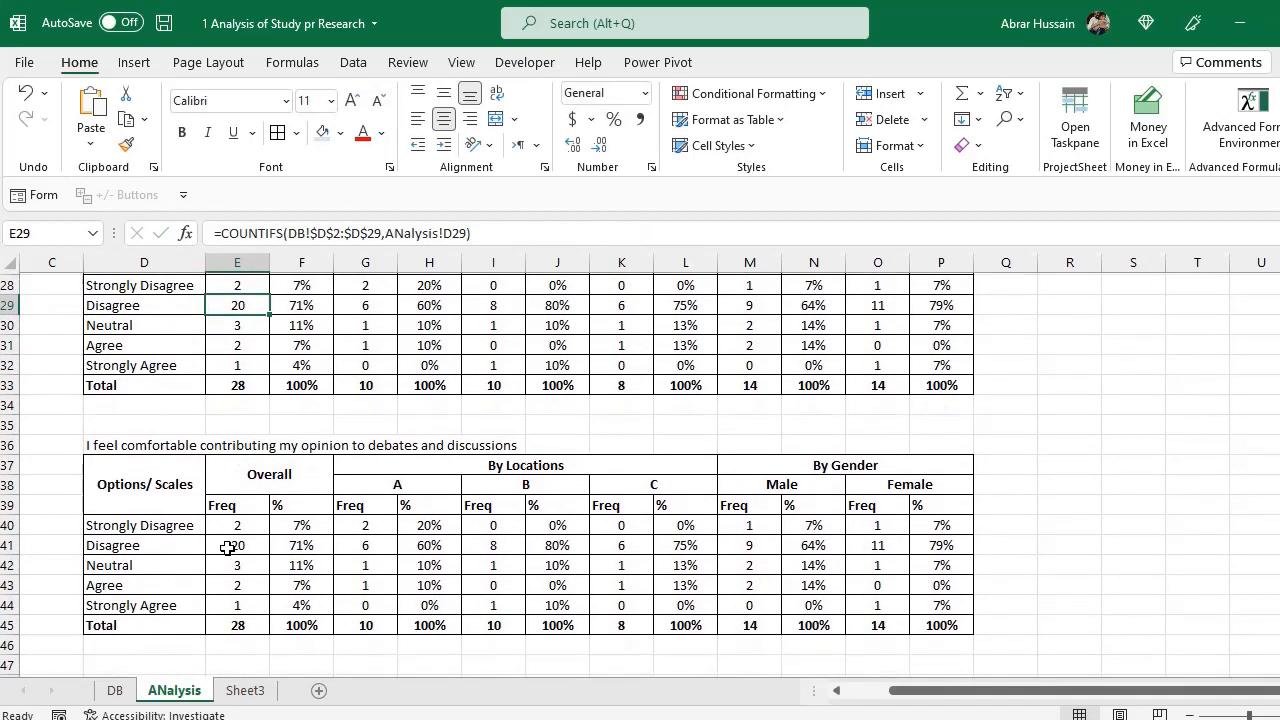
left_click(90, 442)
left_click(115, 690)
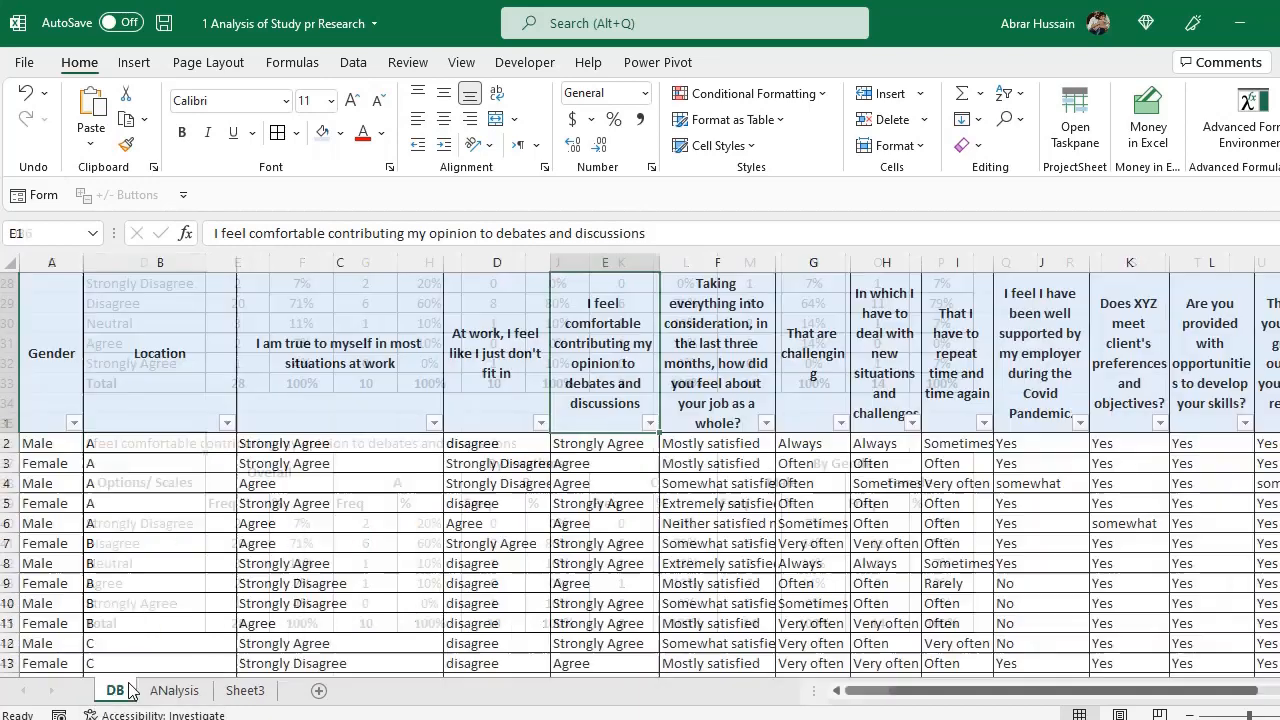
left_click(605, 262)
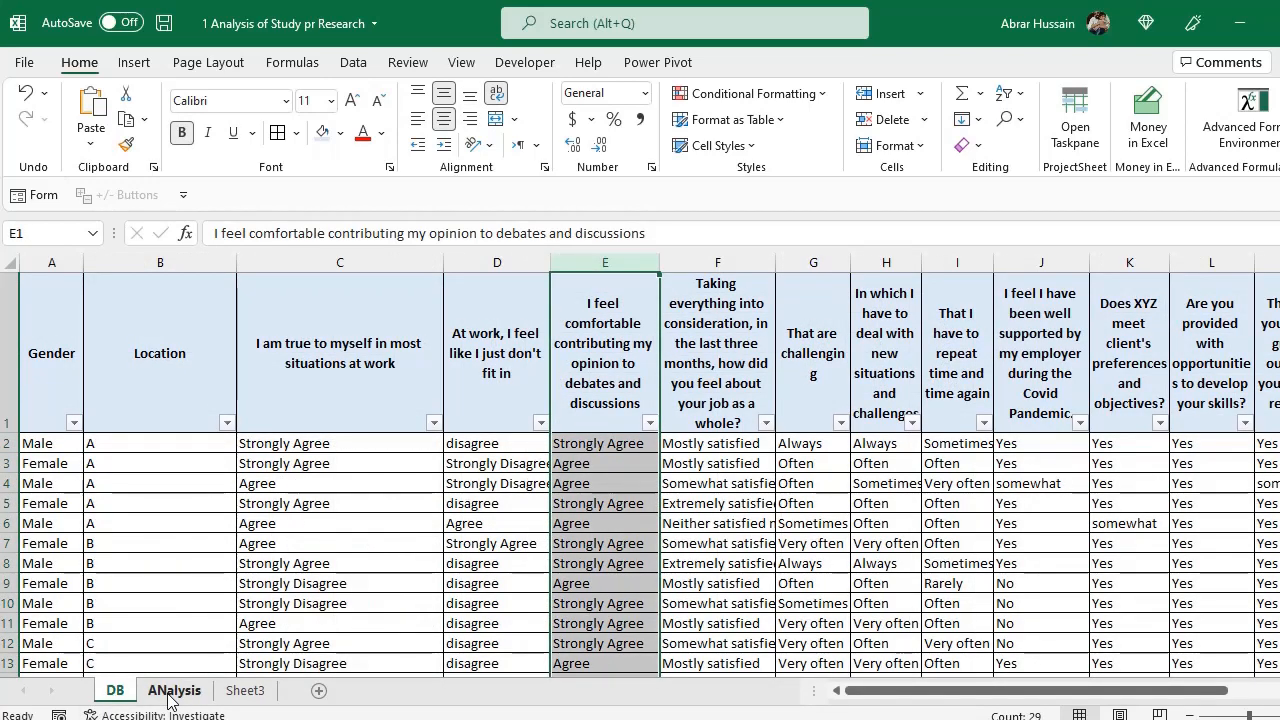
left_click(174, 690)
left_click_drag(243, 530, 915, 620)
key("ctrl+f")
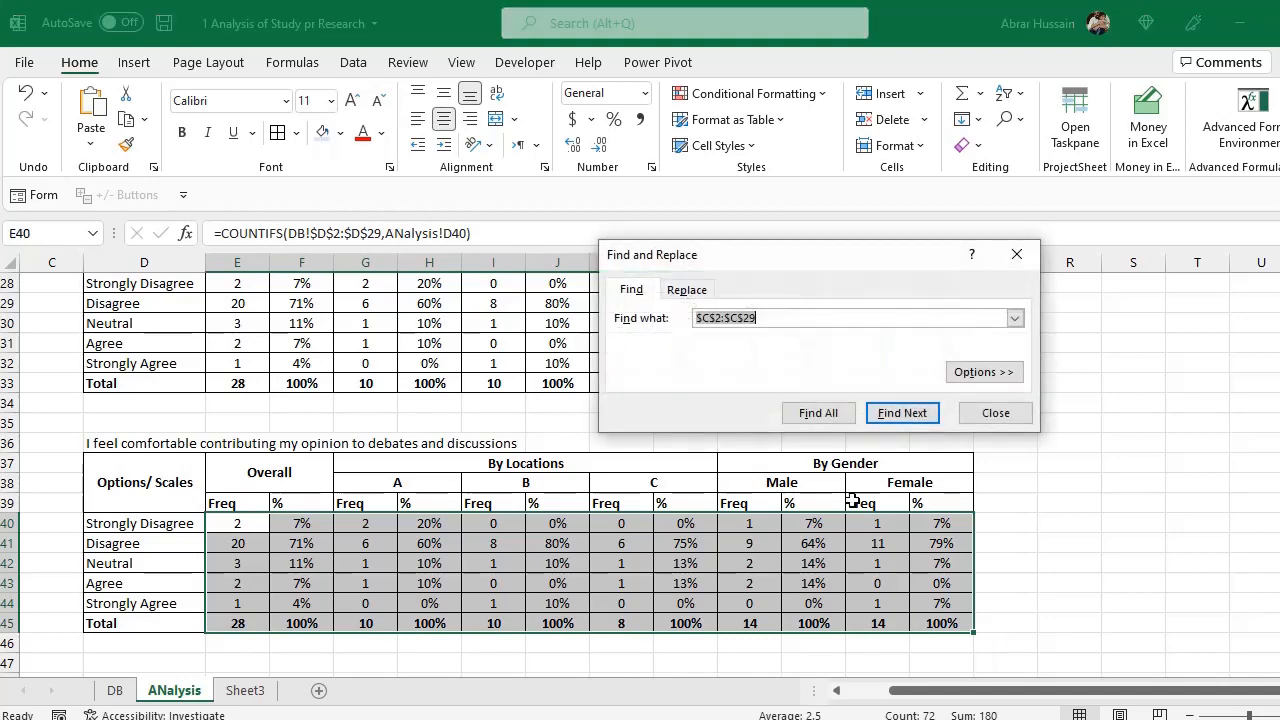
left_click(711, 317)
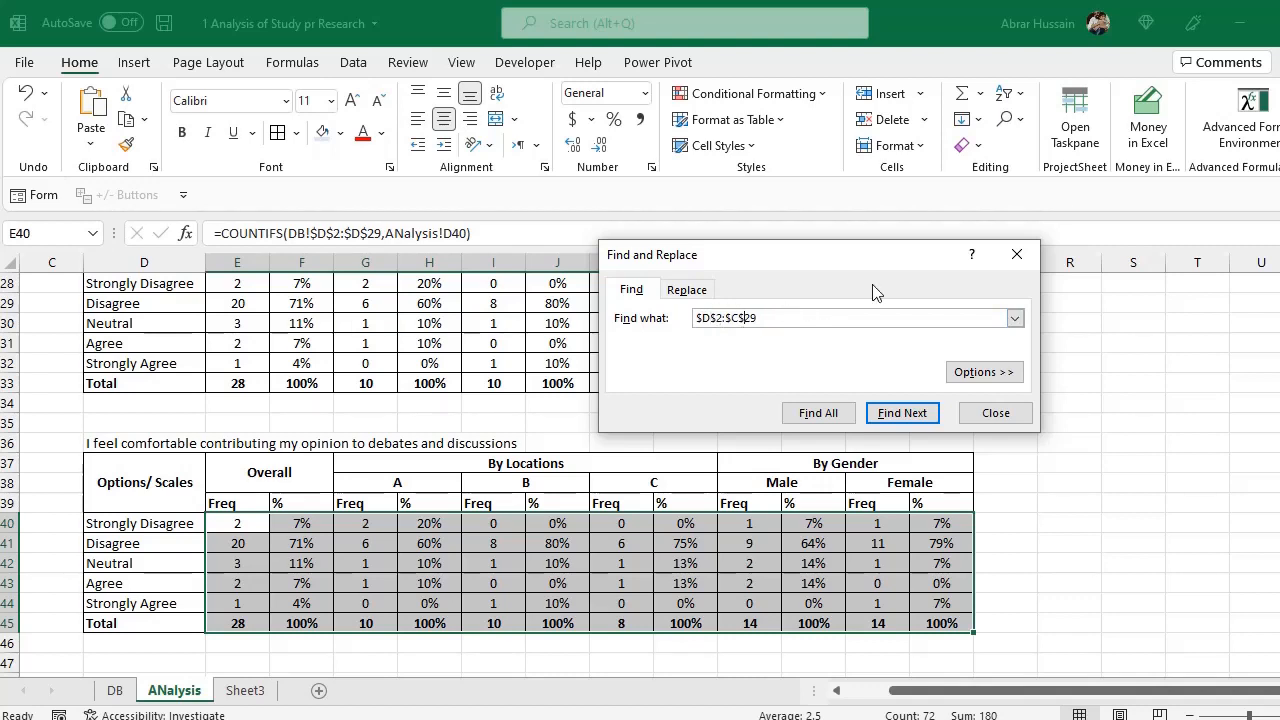
left_click(740, 317)
Replace all occurrences of $D$2:$D$29 with $E$2:$E$29 in the third table's cells E40:P45
left_click(687, 289)
left_click(709, 341)
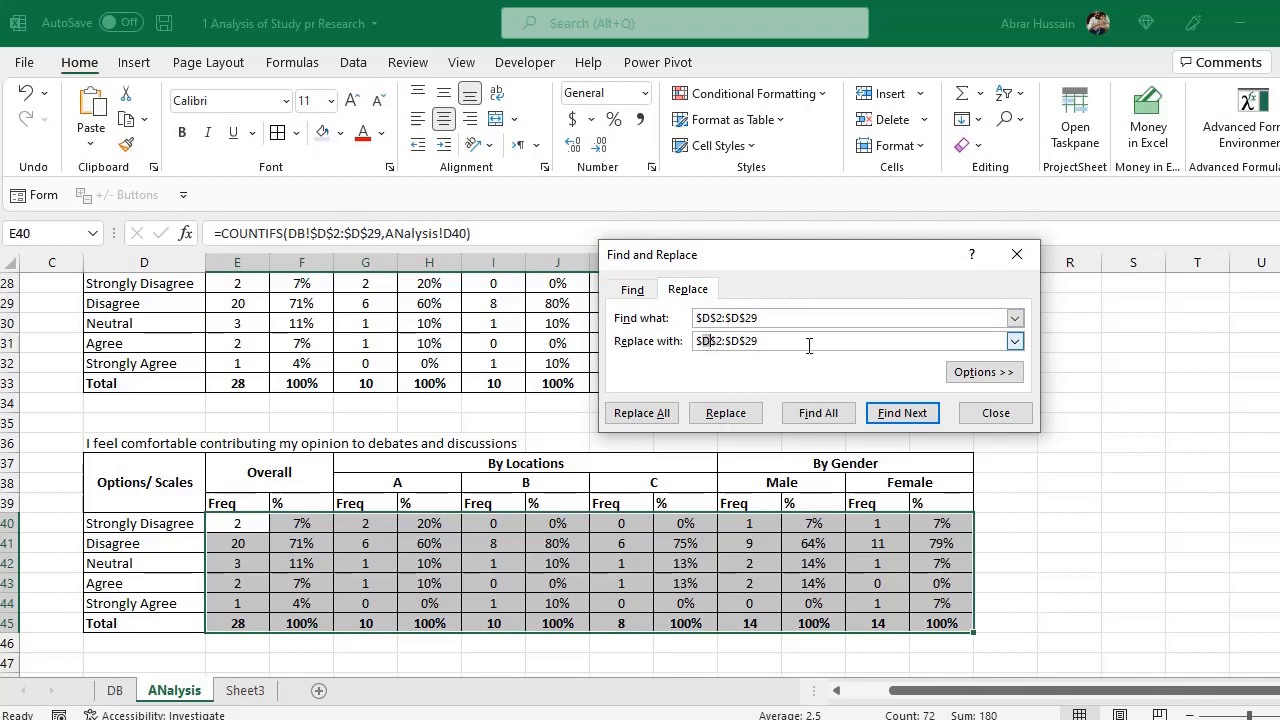
key("BackSpace")
type("E")
left_click(638, 418)
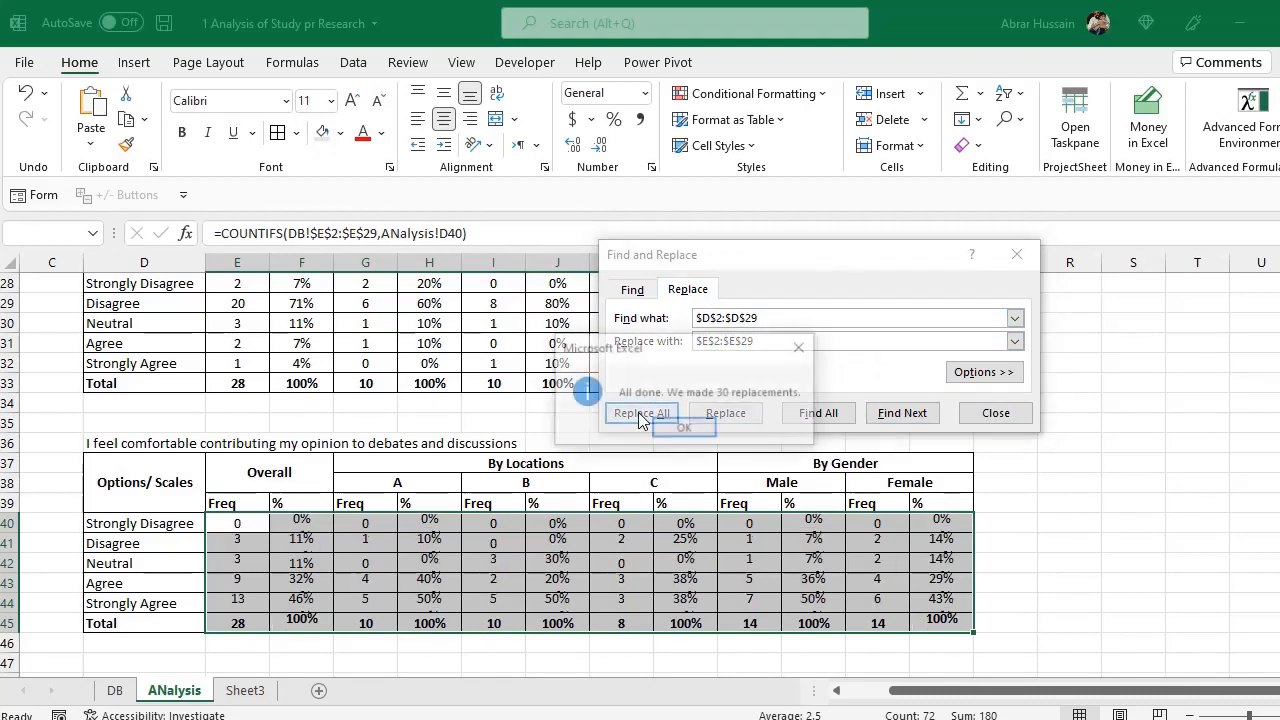
left_click(712, 433)
left_click(996, 413)
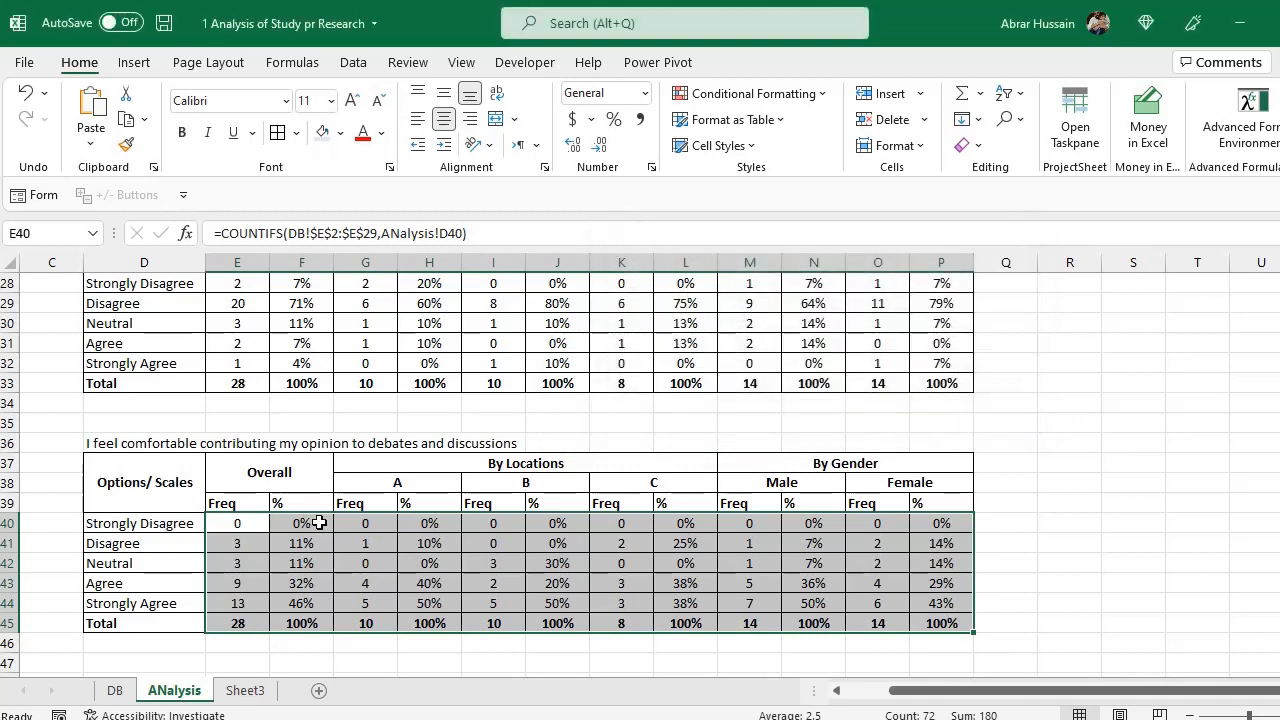
Review the third table D36:P45 and examine the response scale of the job satisfaction question in DB column F
left_click(117, 426)
mouse_move(113, 443)
left_mouse_down()
mouse_move(940, 540)
mouse_move(938, 621)
left_mouse_up()
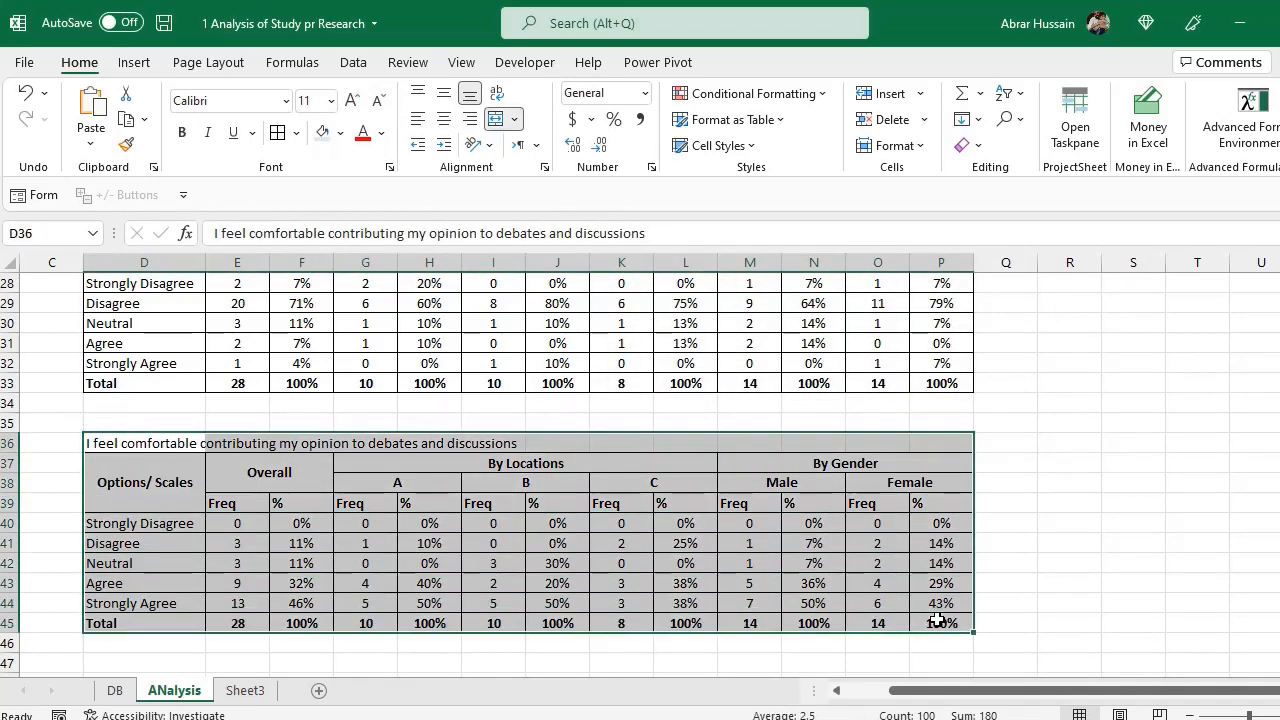
left_click(114, 690)
left_click(702, 358)
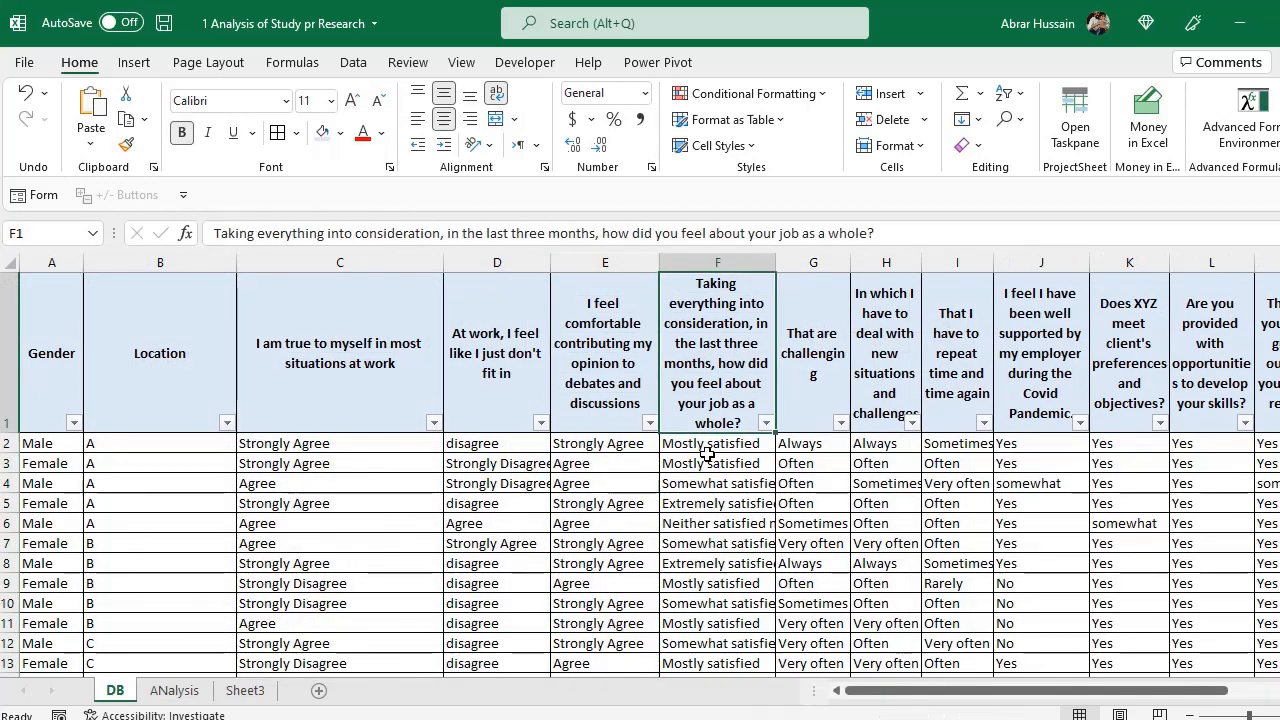
left_click_drag(708, 449, 725, 588)
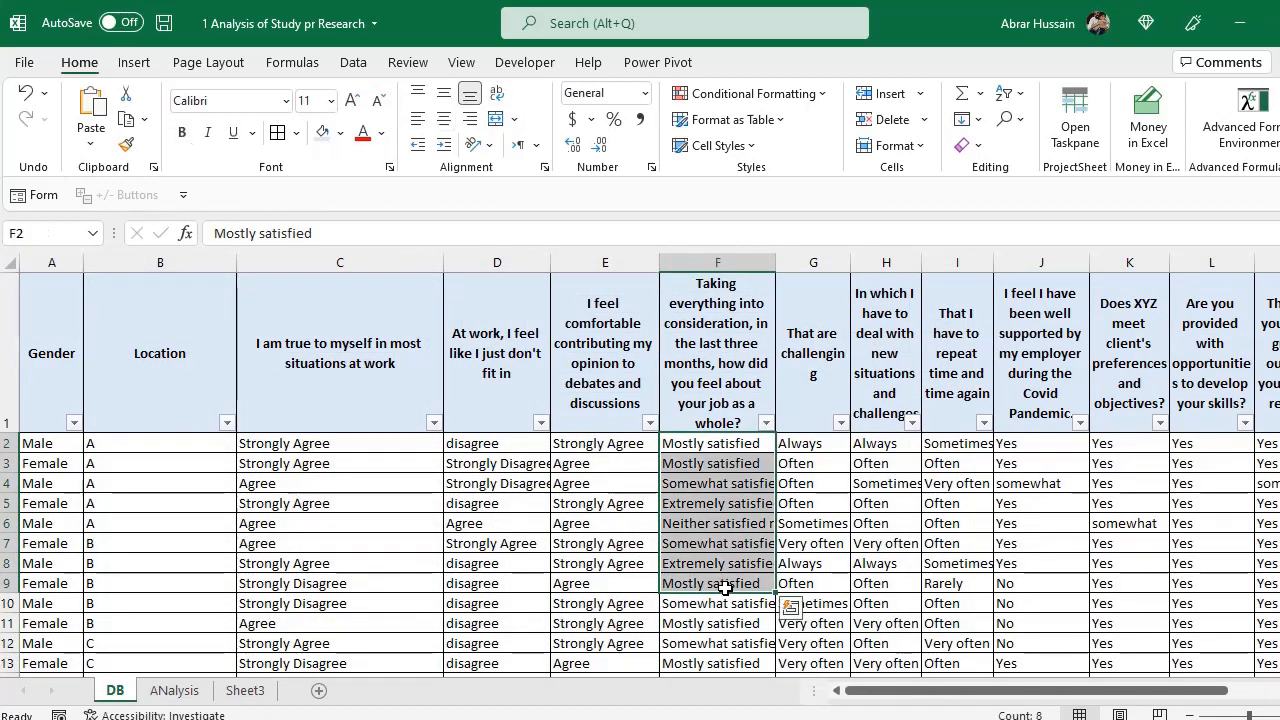
left_click(717, 445)
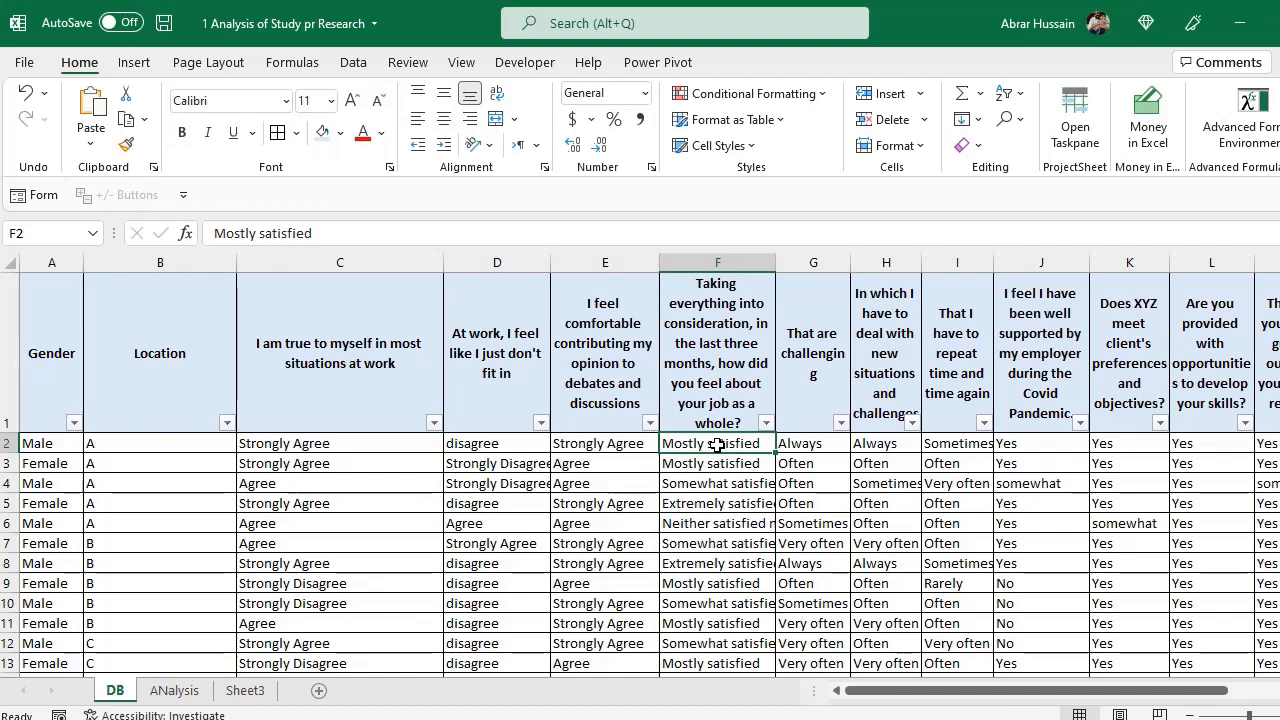
scroll(717, 445, "down", 4)
scroll(717, 445, "up", 4)
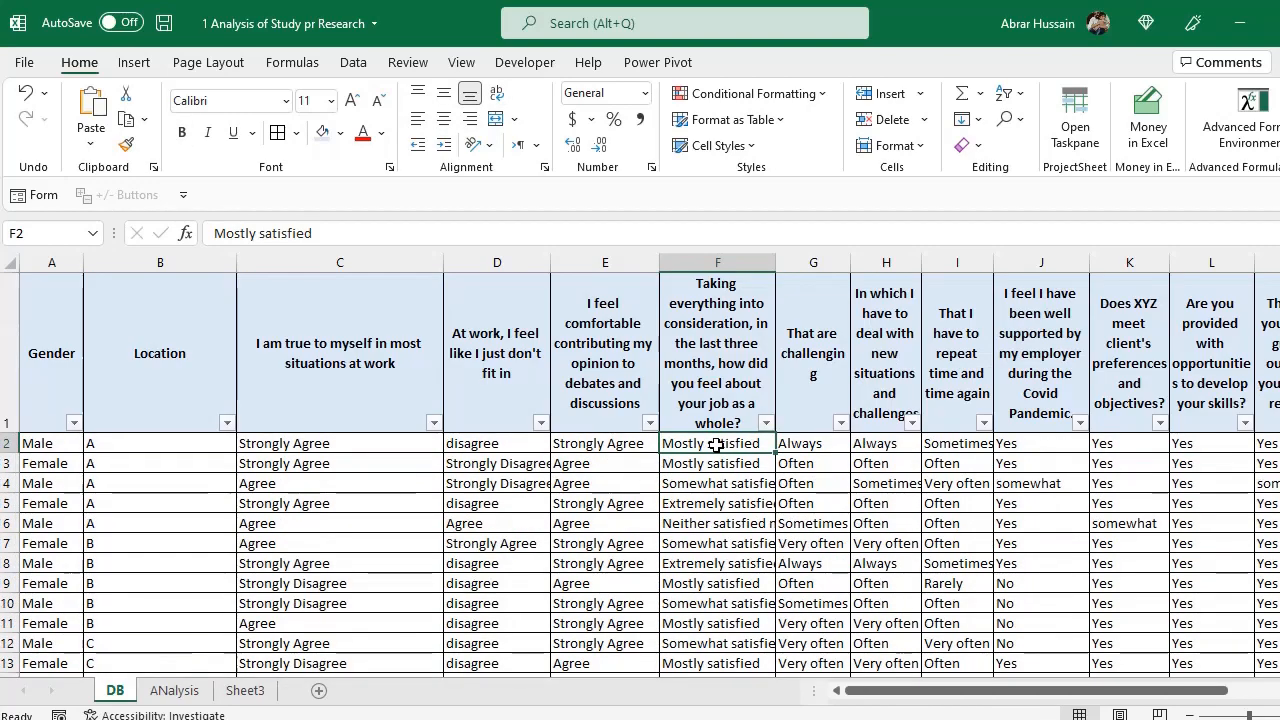
left_click(174, 690)
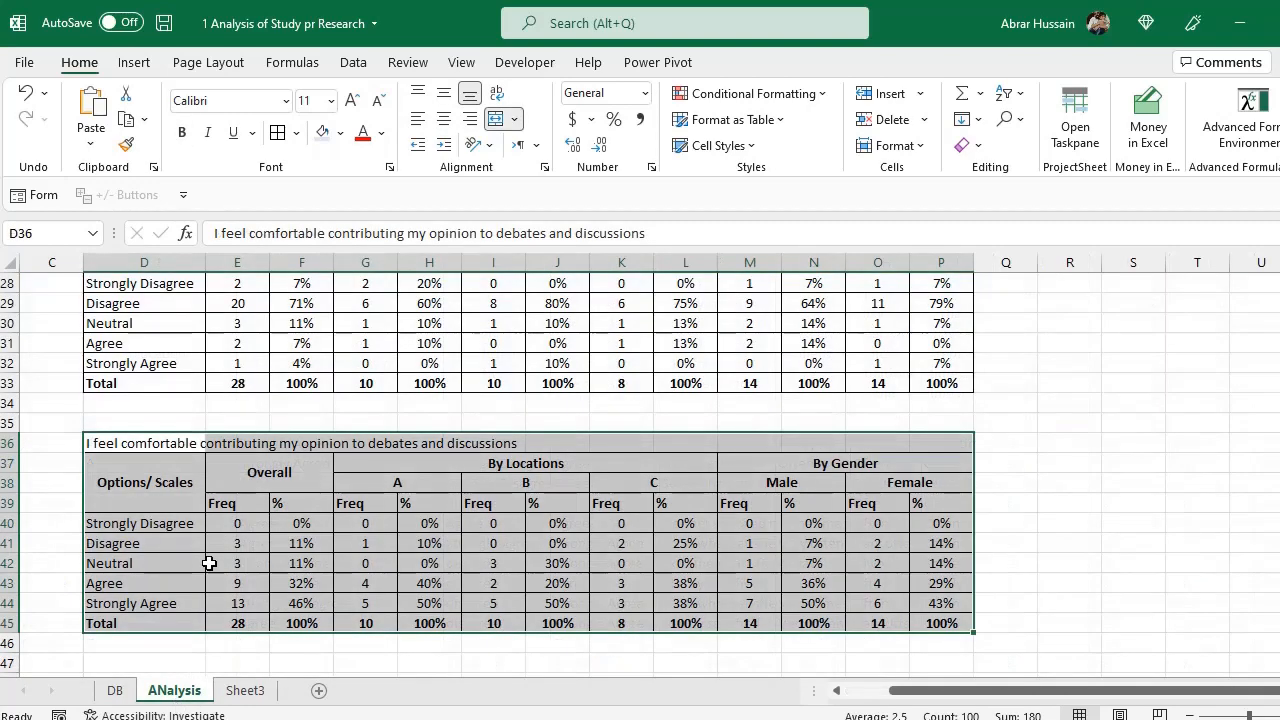
Copy the third question's table D36:P45 and paste the copy at D48 in ANalysis
key("ctrl+c")
scroll(120, 622, "down", 3)
left_click(140, 502)
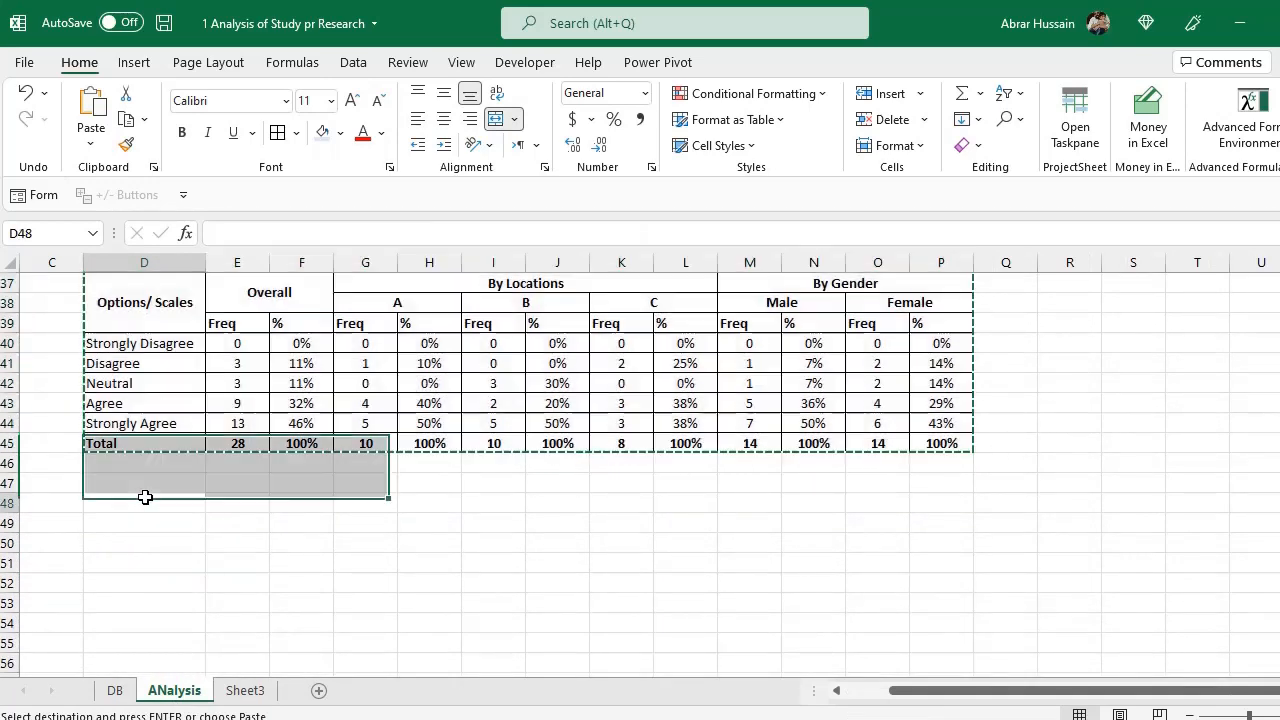
key("ctrl+v")
Replace the title in ANalysis D48 with "Taking everything into consideration, in the last three months, how did you feel about your job as a whole?" from DB F1
left_click(186, 510)
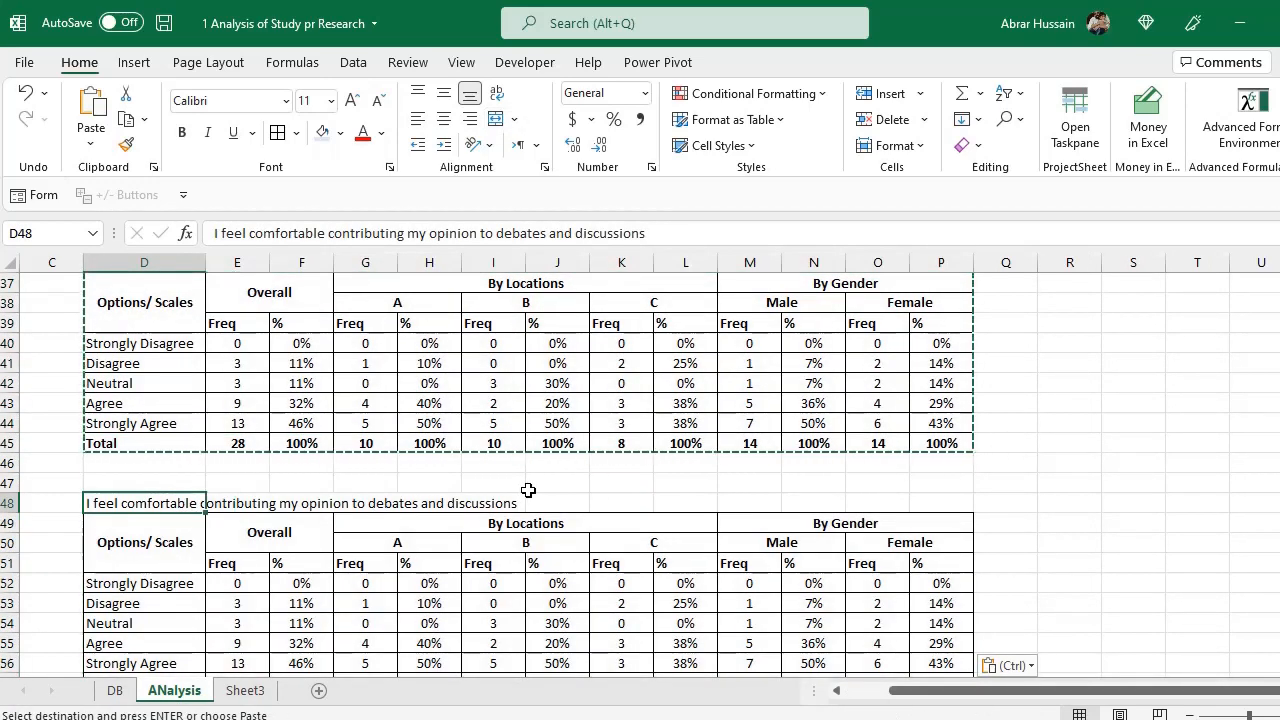
key("Delete")
left_click(114, 690)
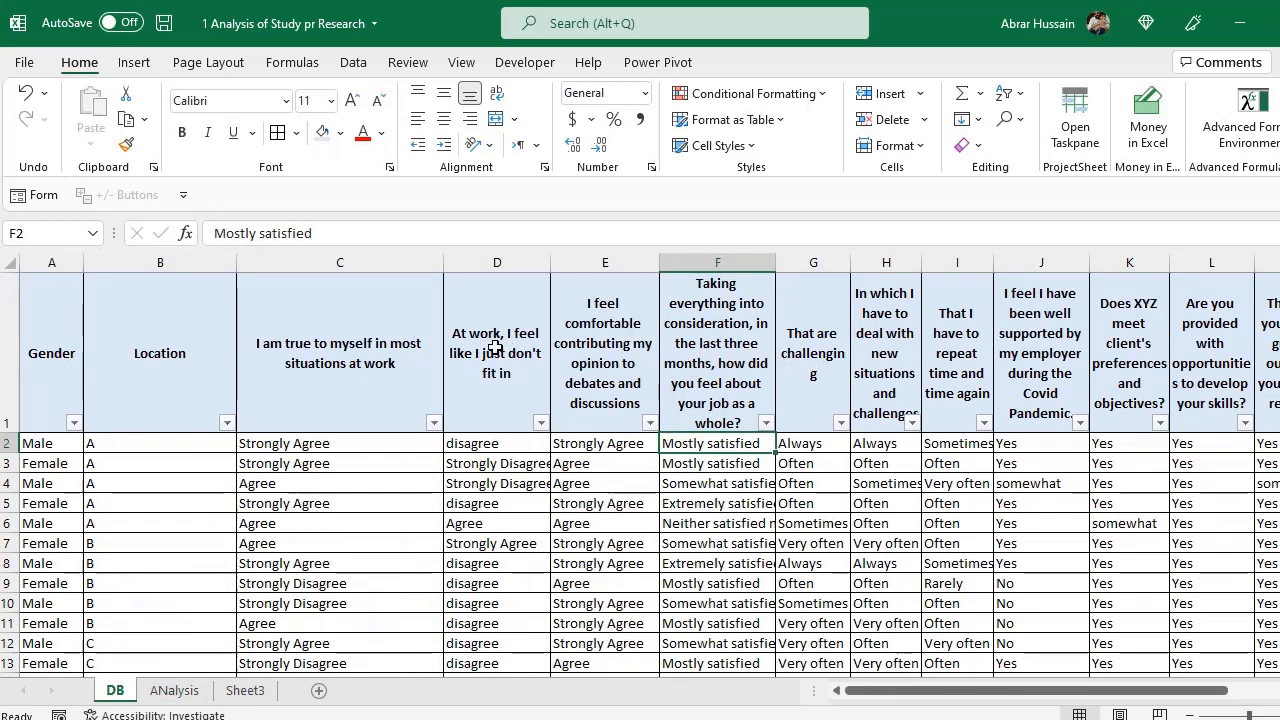
left_click(724, 338)
key("F2")
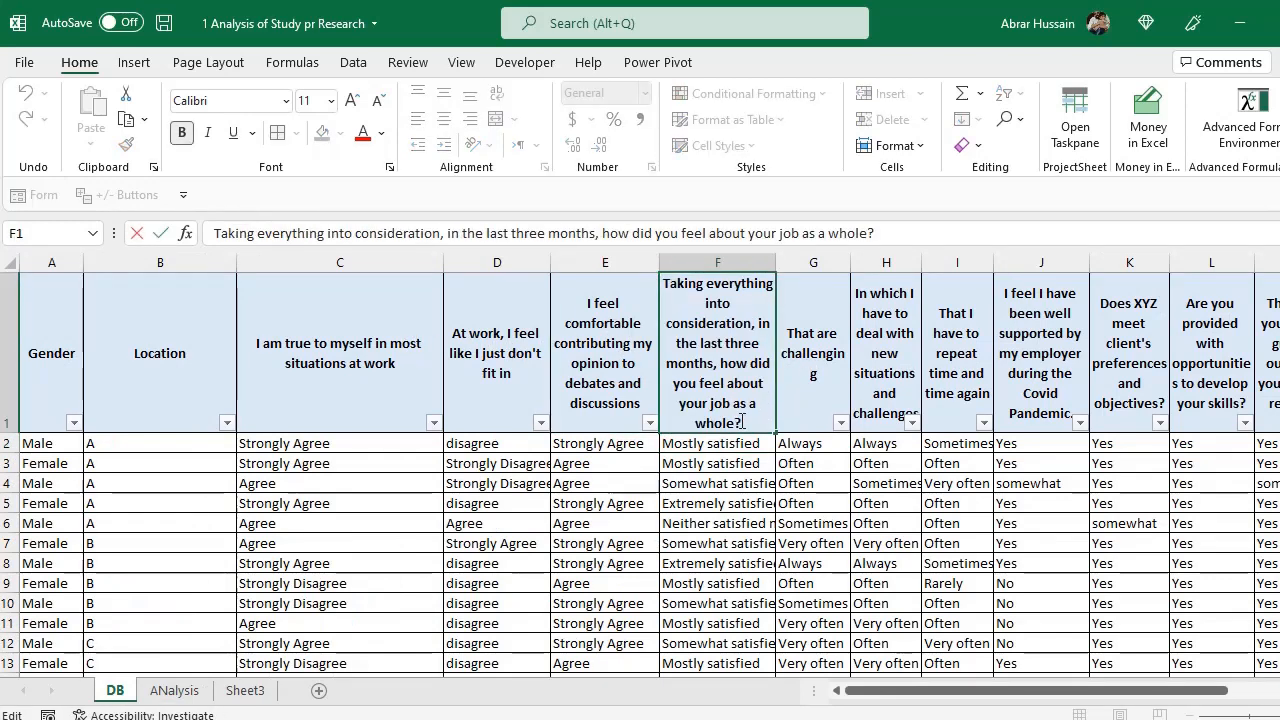
left_click_drag(742, 421, 637, 232)
key("ctrl+c")
left_click(174, 690)
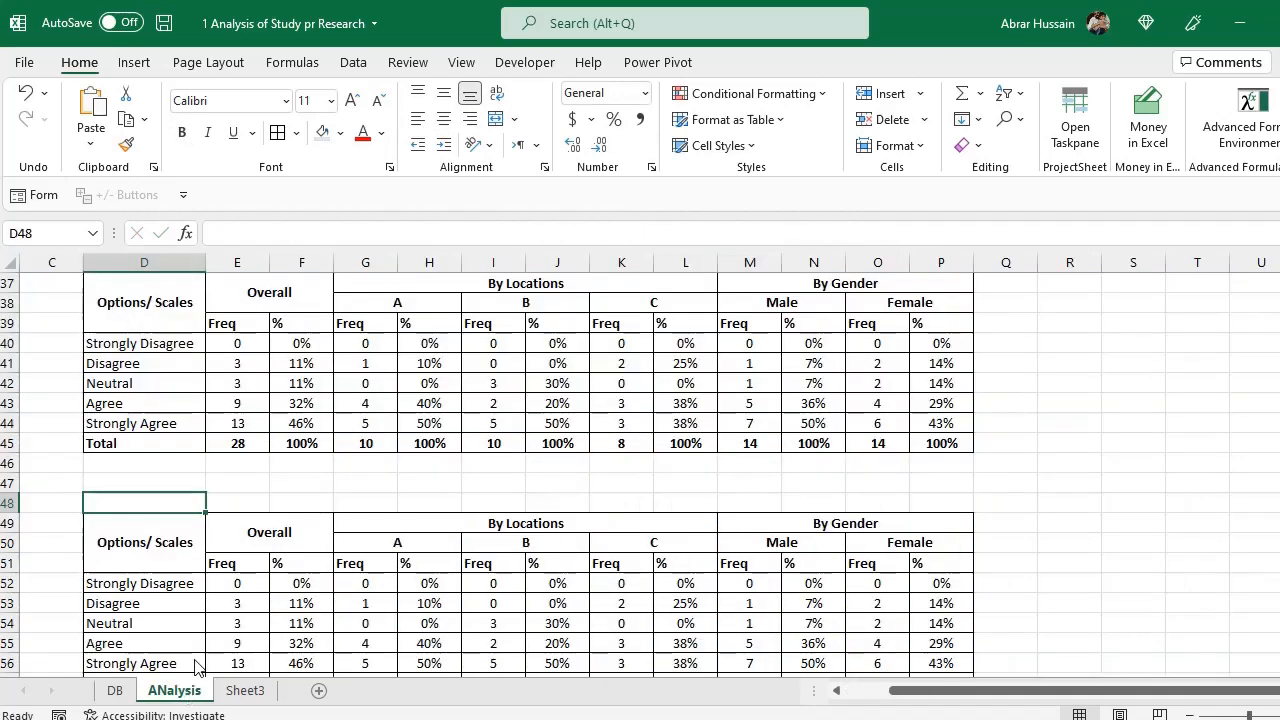
key("F2")
key("ctrl+v")
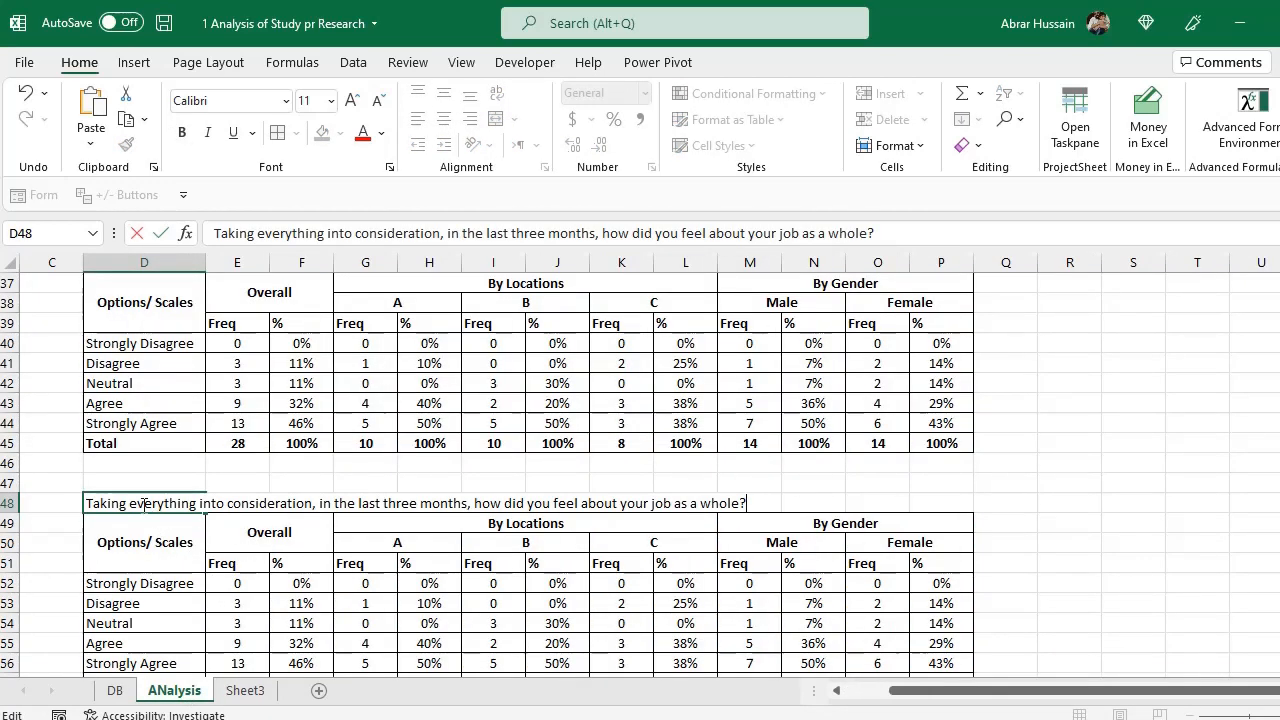
left_click(188, 560)
Compare the fourth table's scale labels D52:D56 with the distinct answers in DB column F's filter list
left_click(115, 690)
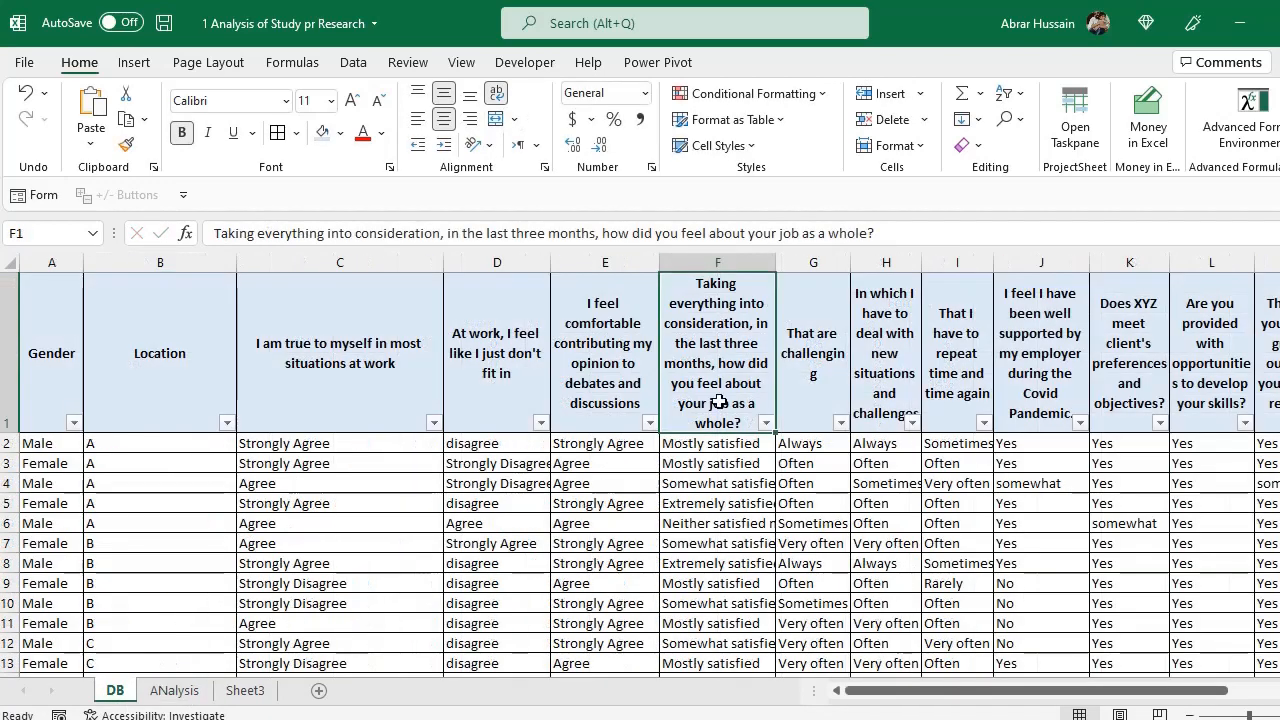
left_click(721, 260)
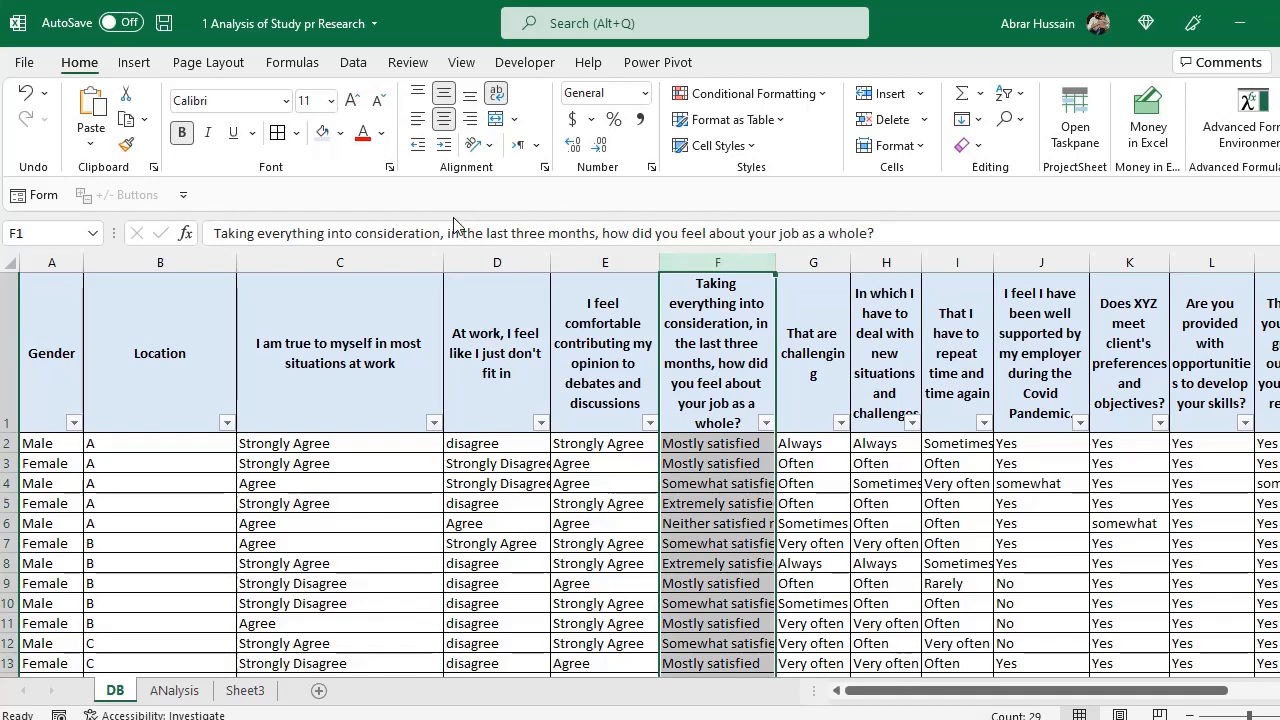
left_click(175, 690)
scroll(366, 571, "down", 2)
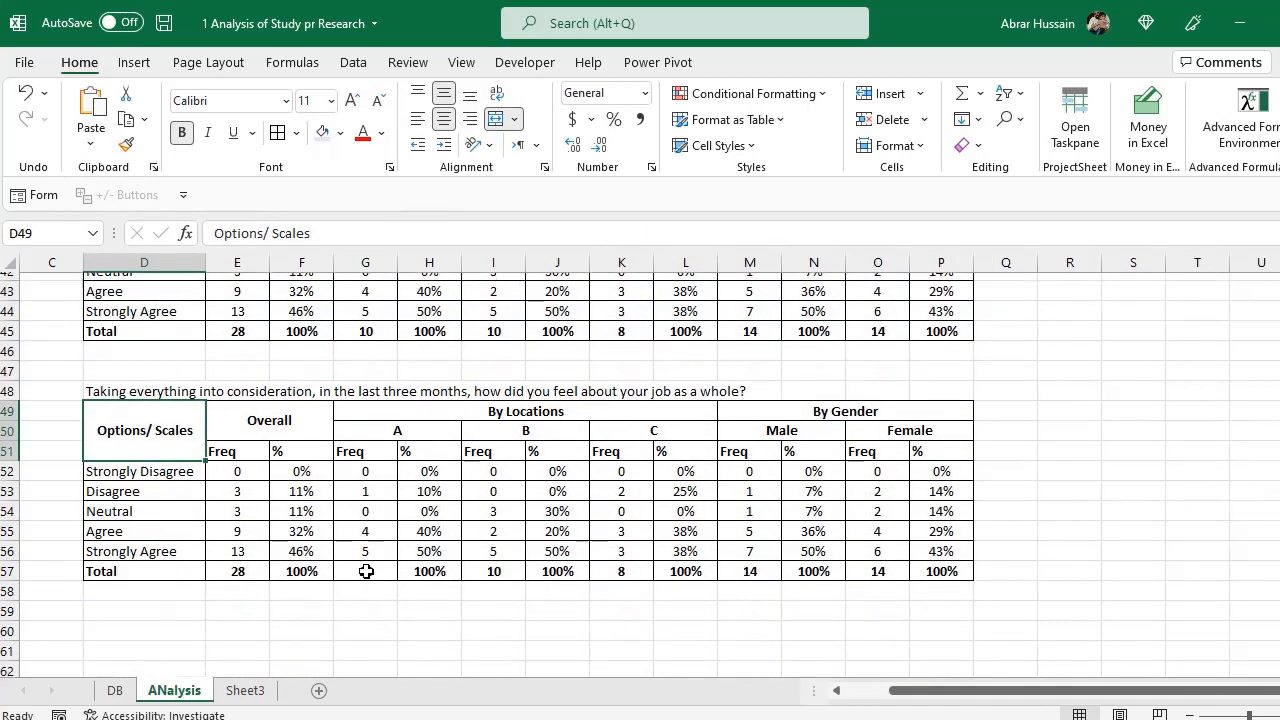
left_click(248, 466)
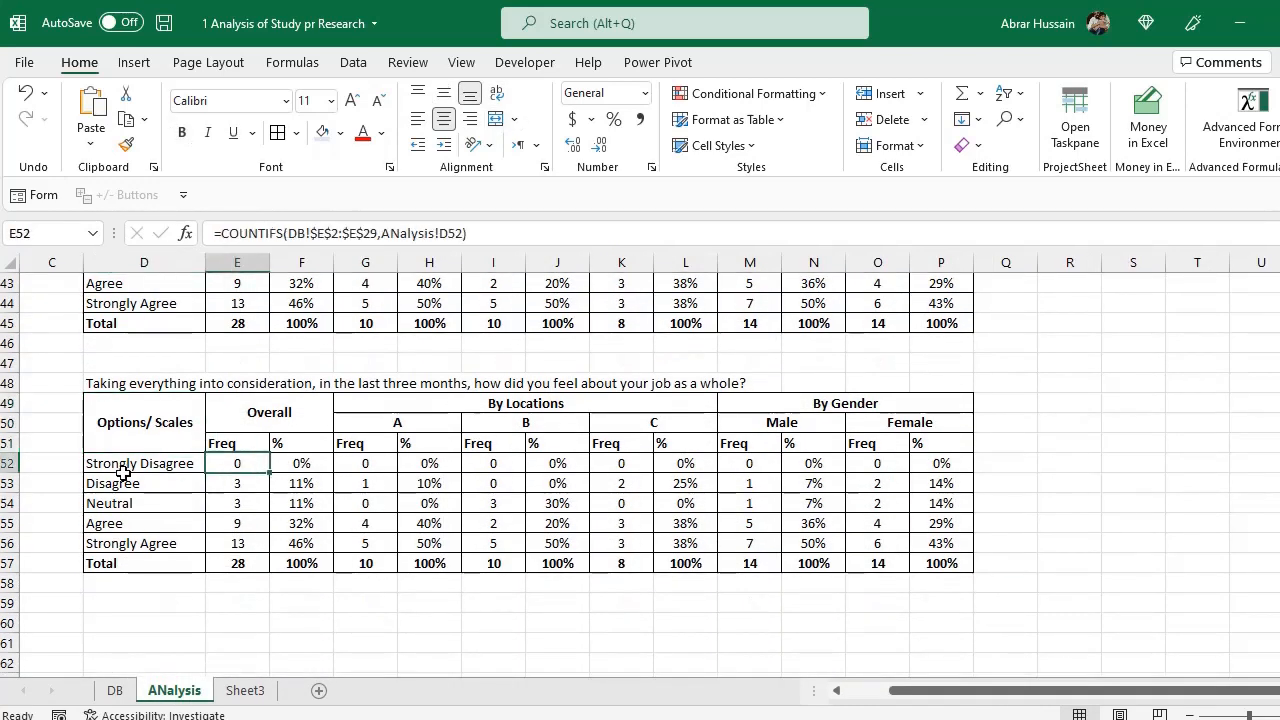
left_click_drag(122, 472, 126, 546)
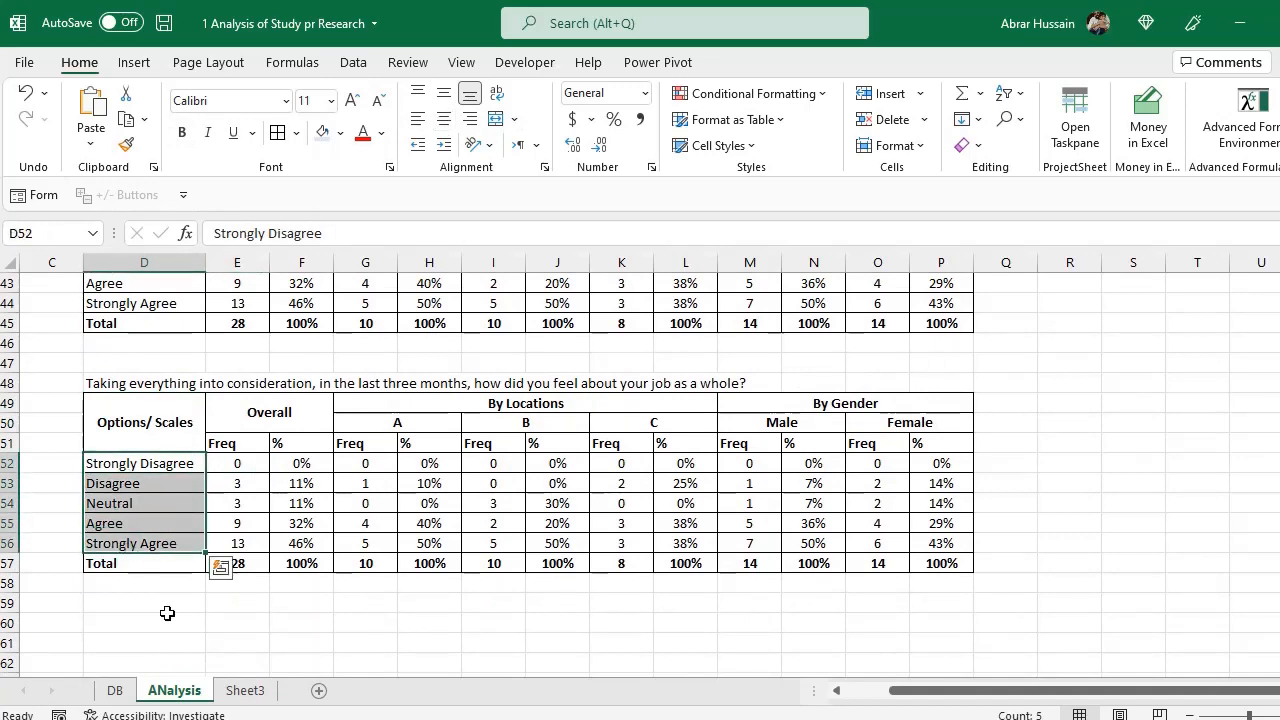
left_click(115, 690)
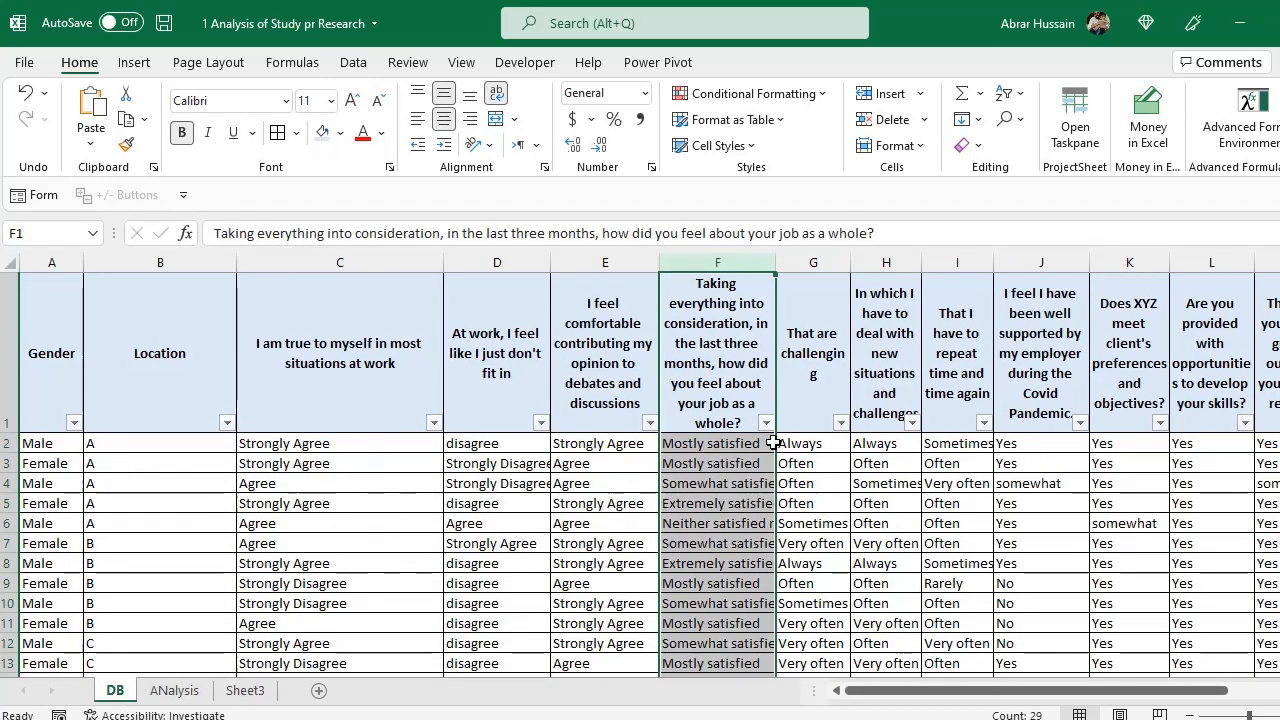
left_click(766, 423)
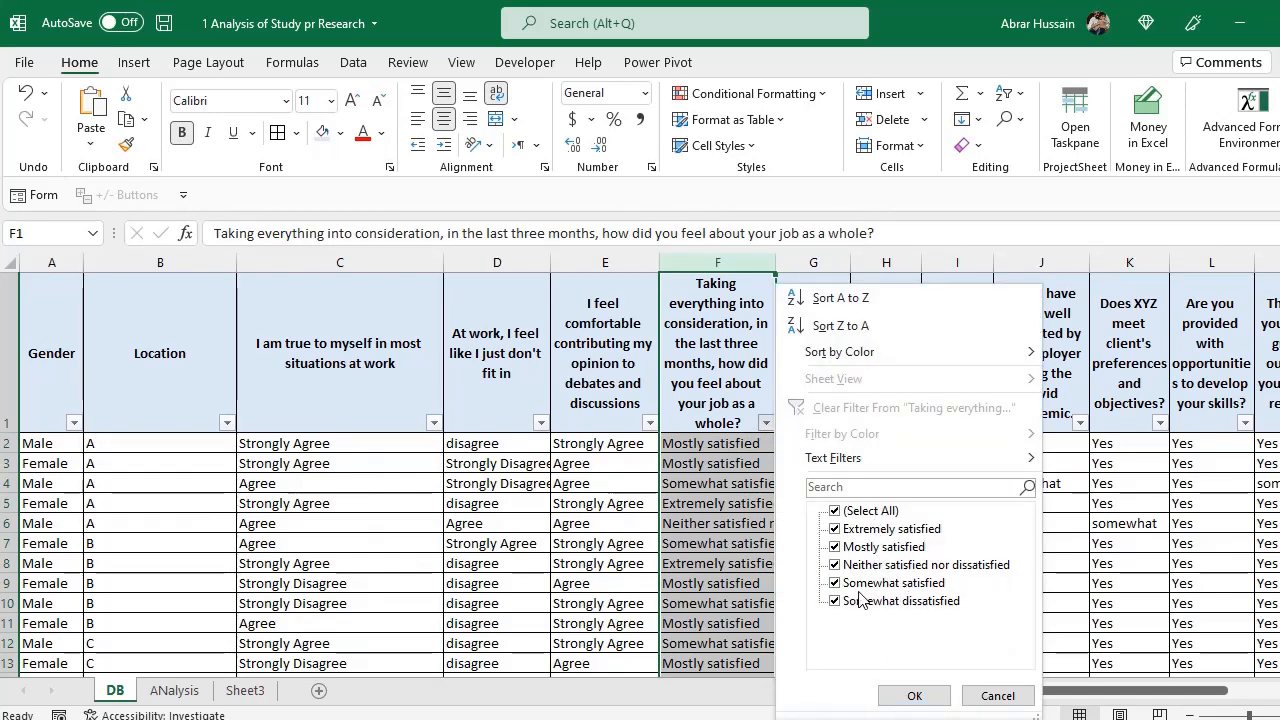
left_click(673, 426)
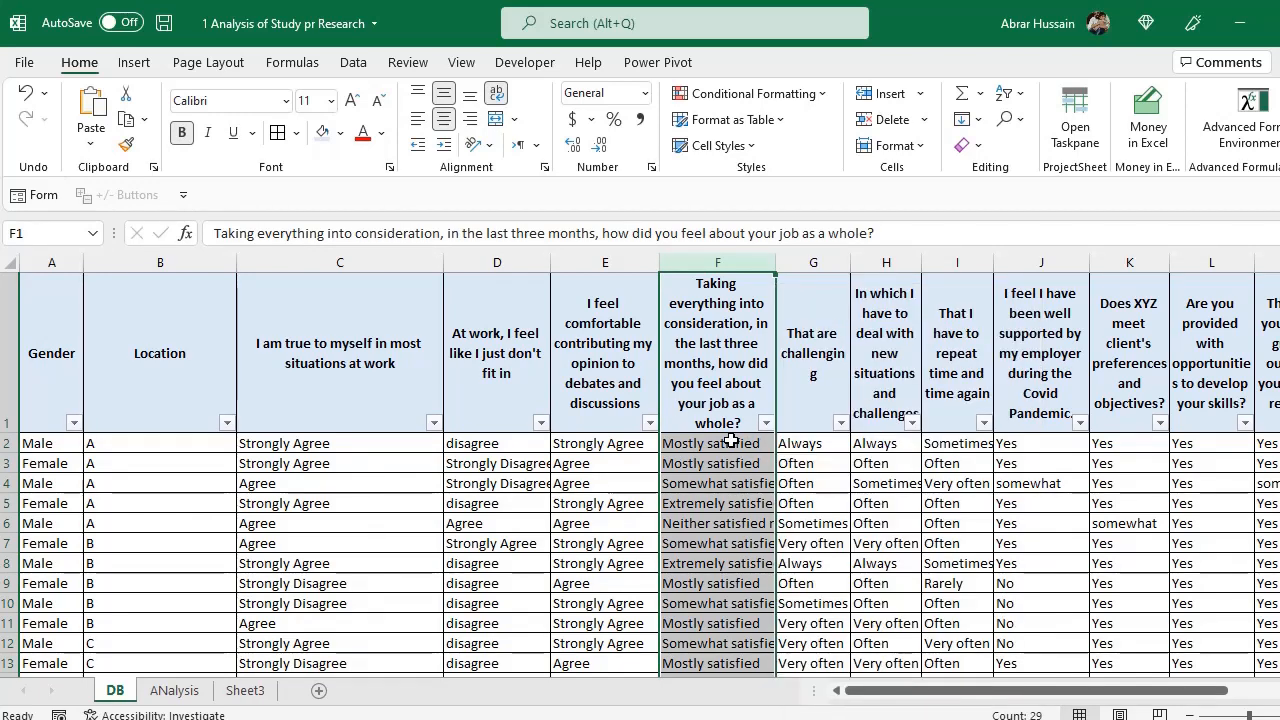
Copy the job satisfaction responses in DB F2:F29 to the blank area of ANalysis starting at K62
left_click_drag(731, 443, 740, 622)
scroll(751, 488, "down", 2)
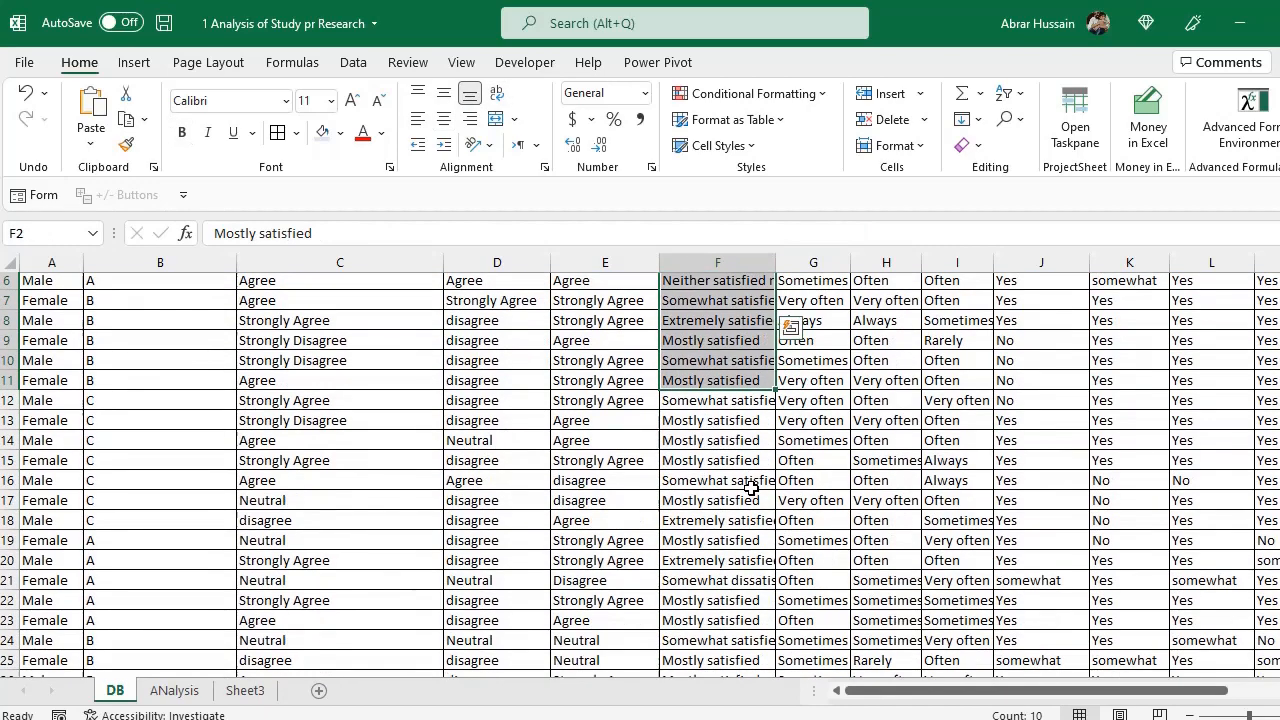
scroll(751, 488, "down", 3)
left_click(733, 540, "shift")
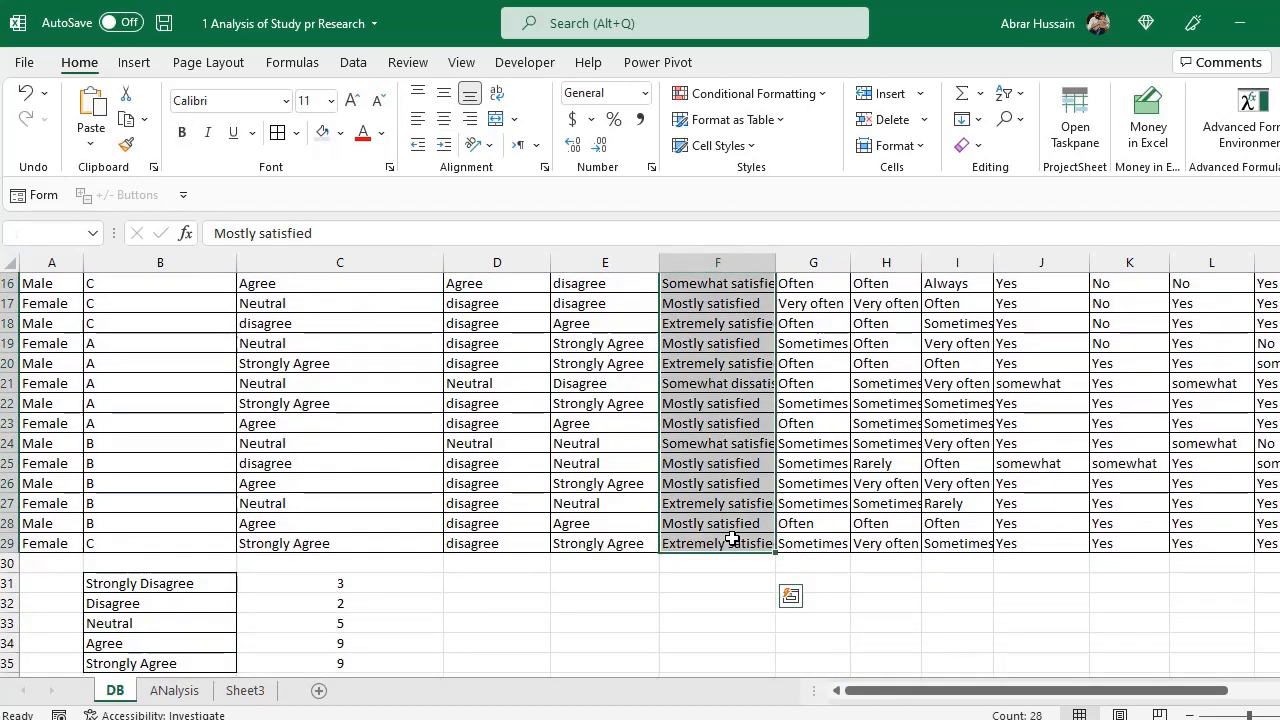
key("ctrl+c")
scroll(733, 530, "up", 5)
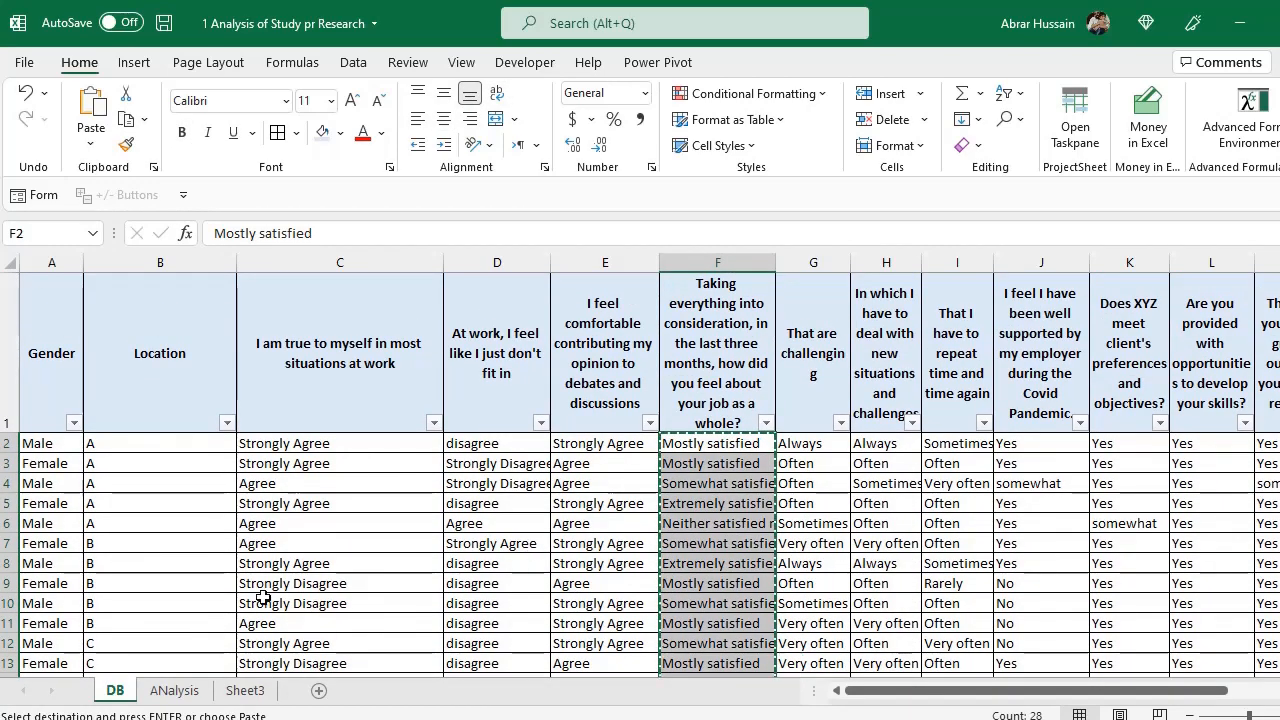
left_click(174, 690)
scroll(440, 490, "down", 4)
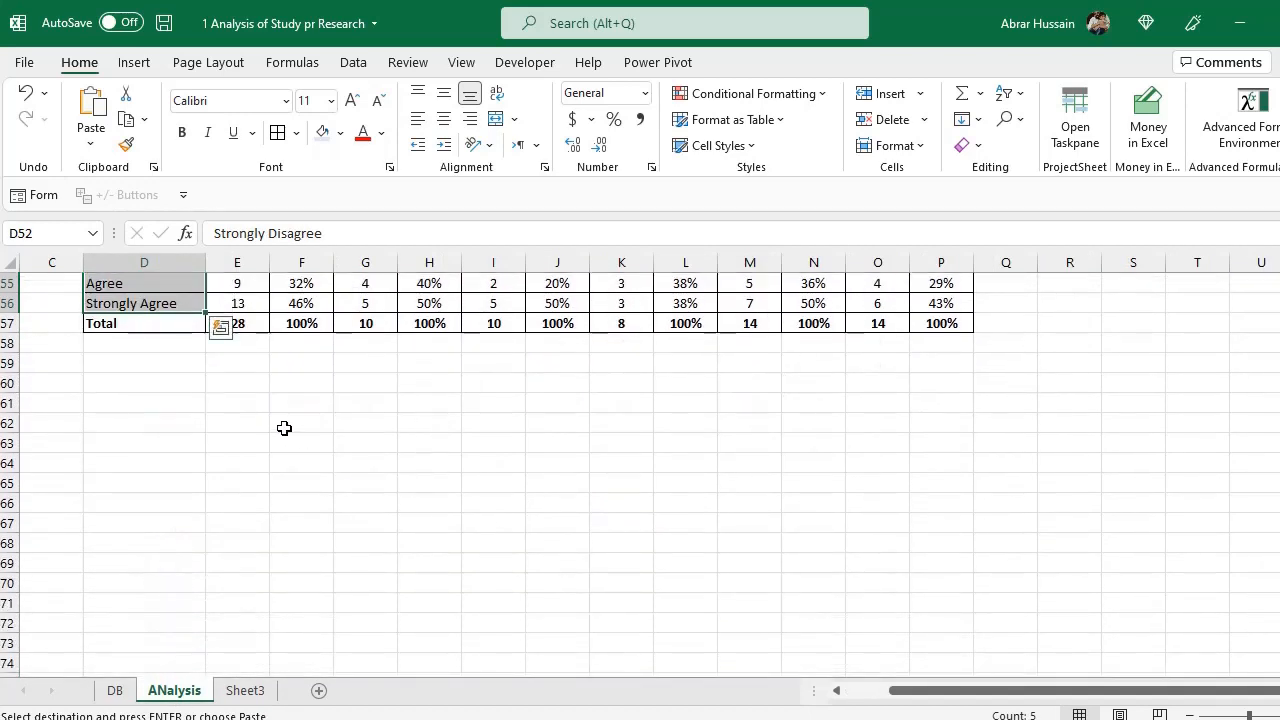
left_click(284, 428)
left_click(466, 428)
left_click(563, 426)
left_click(706, 430)
left_click(636, 422)
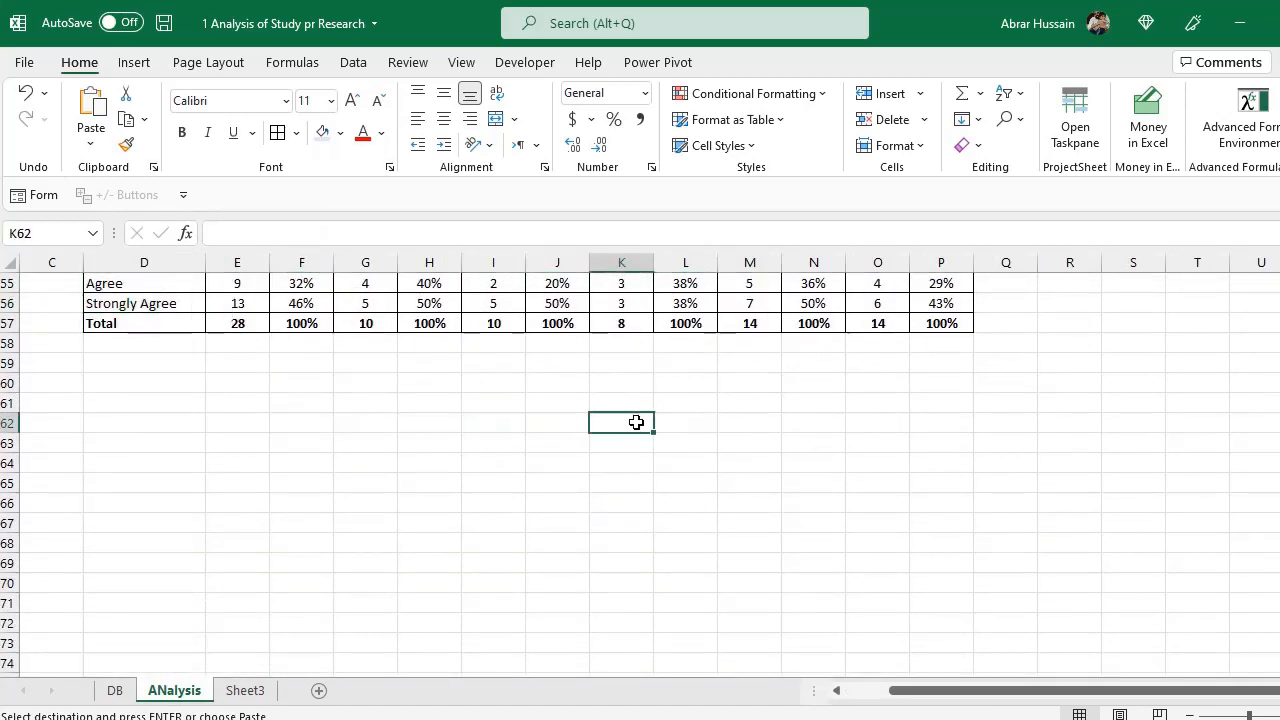
key("ctrl+v")
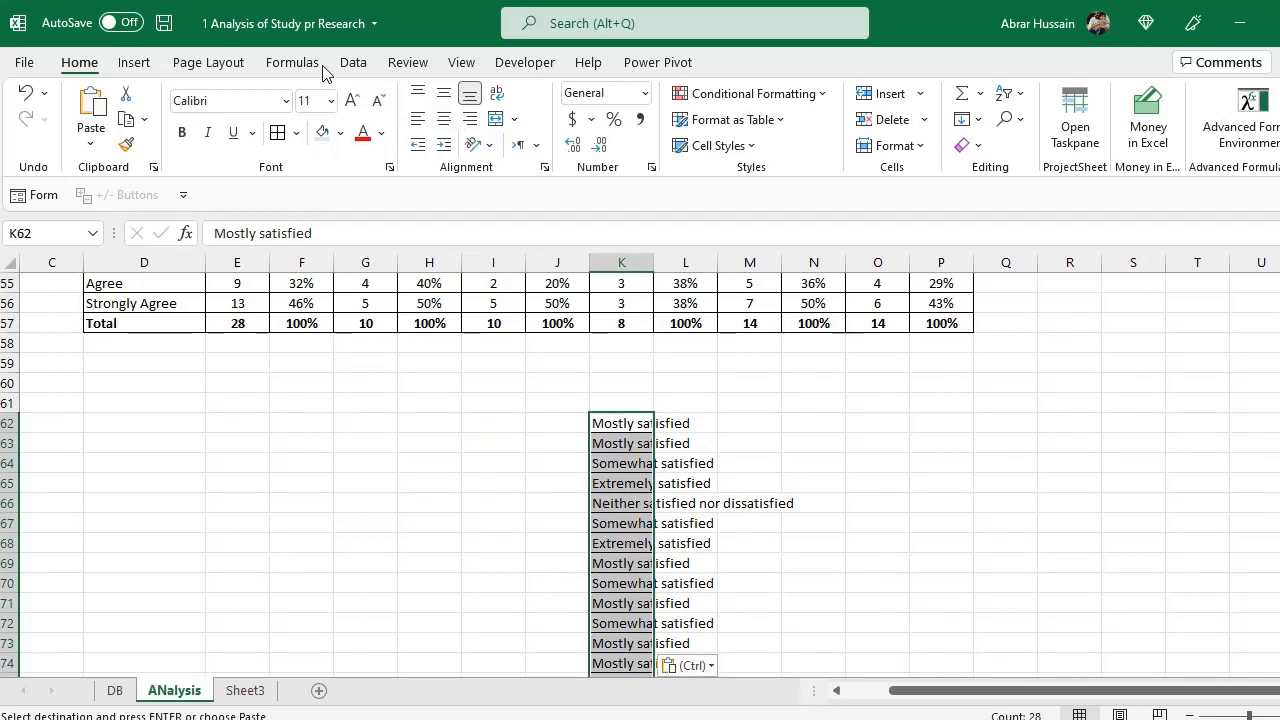
Remove the duplicates from the pasted responses in column K, treating the data as having no headers
left_click(354, 63)
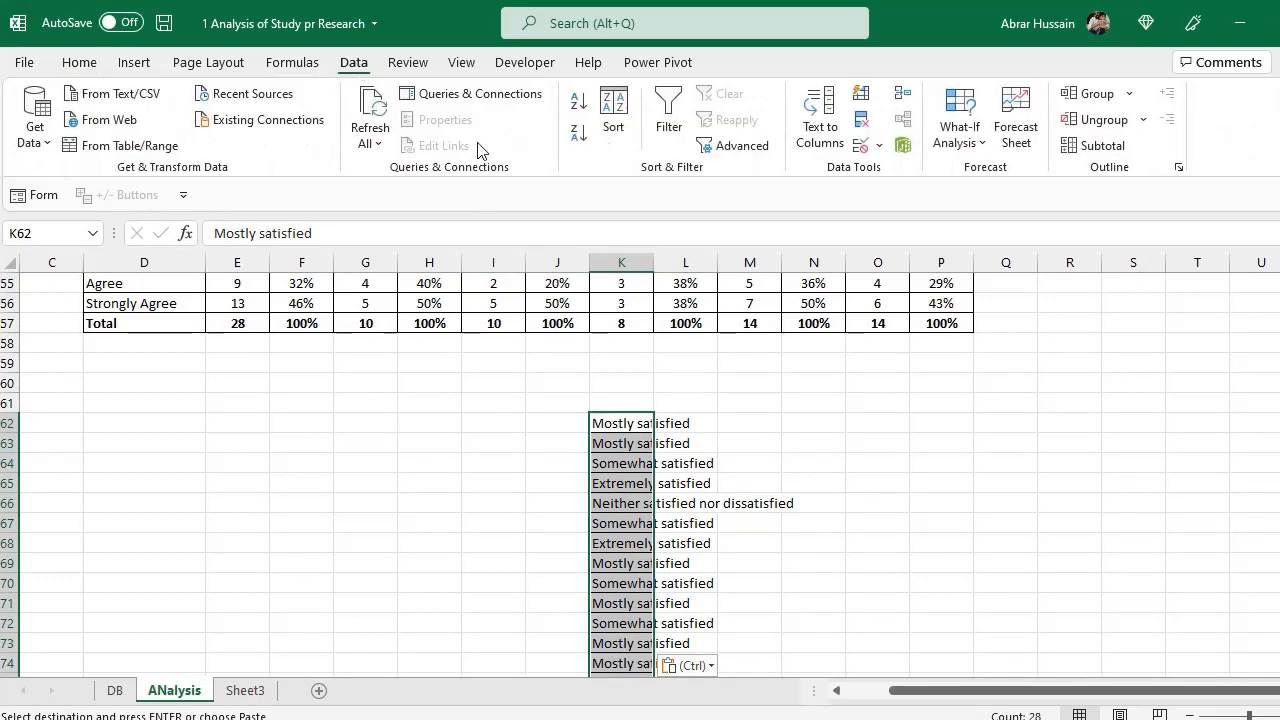
left_click(862, 122)
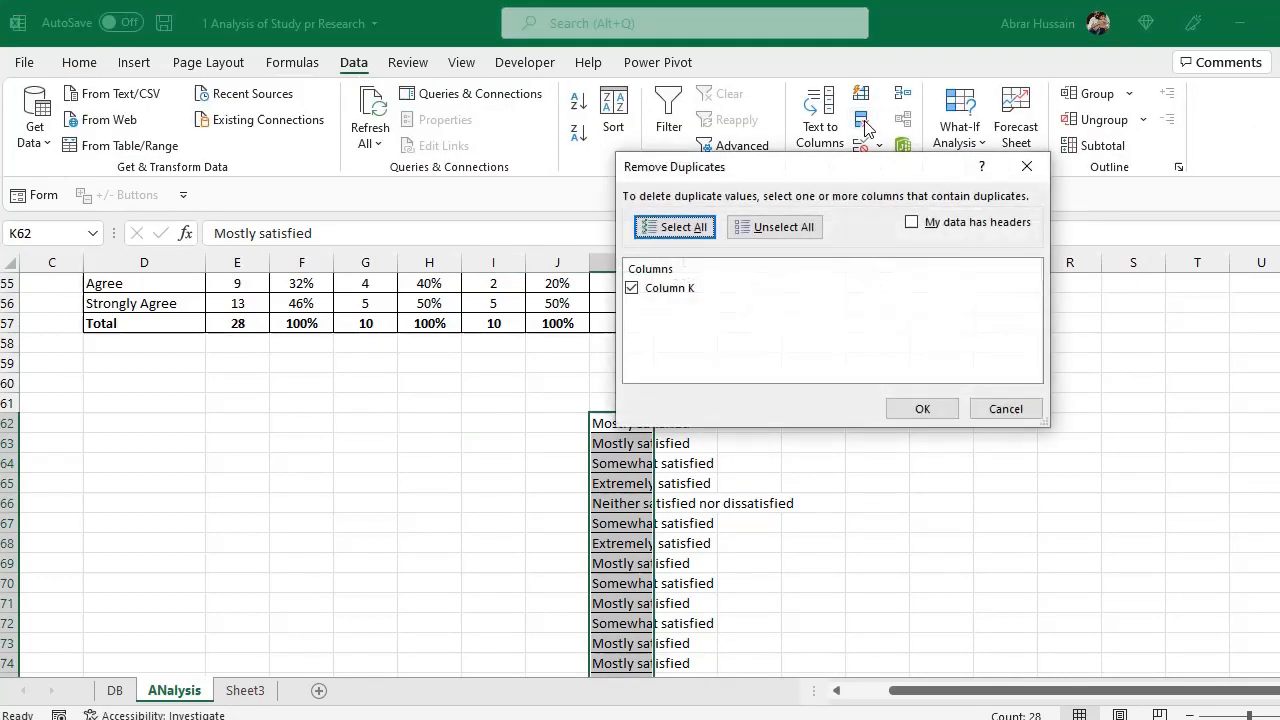
left_click(935, 410)
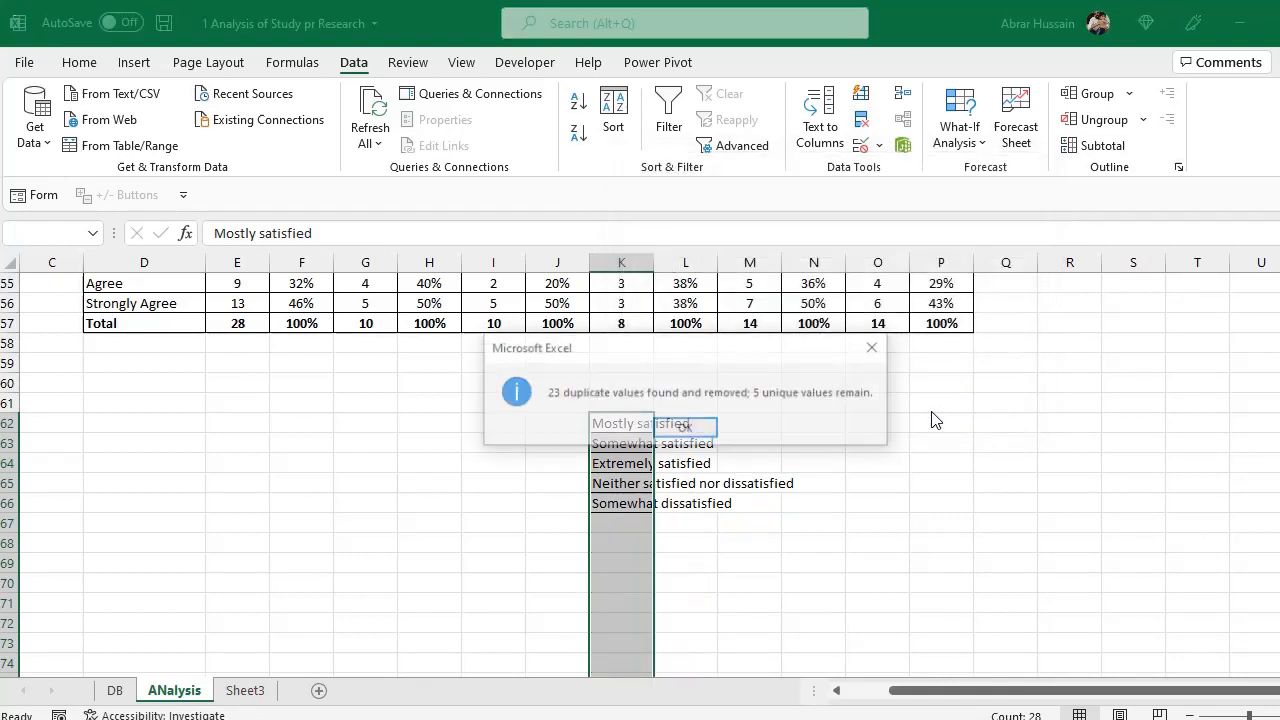
left_click(662, 428)
left_click(700, 506)
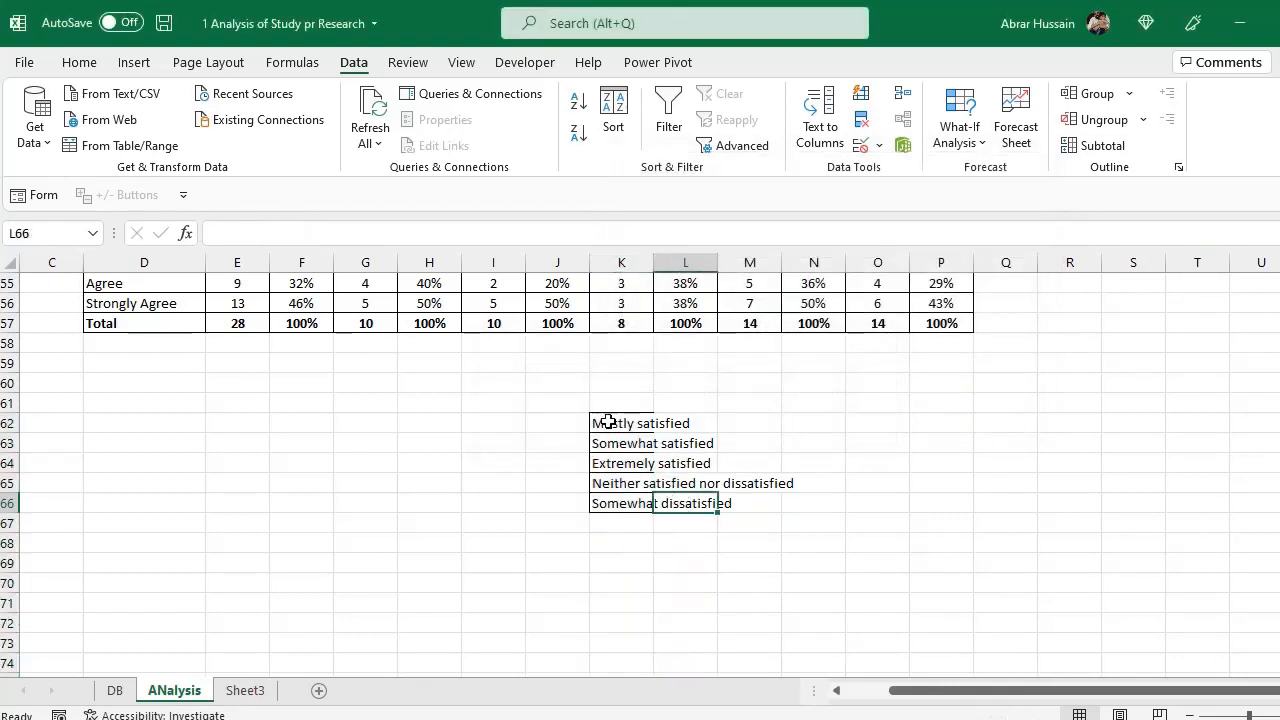
Replace the fourth table's scale labels in D52:D56 with the unique satisfaction options copied from K62:K66
left_click_drag(608, 422, 611, 498)
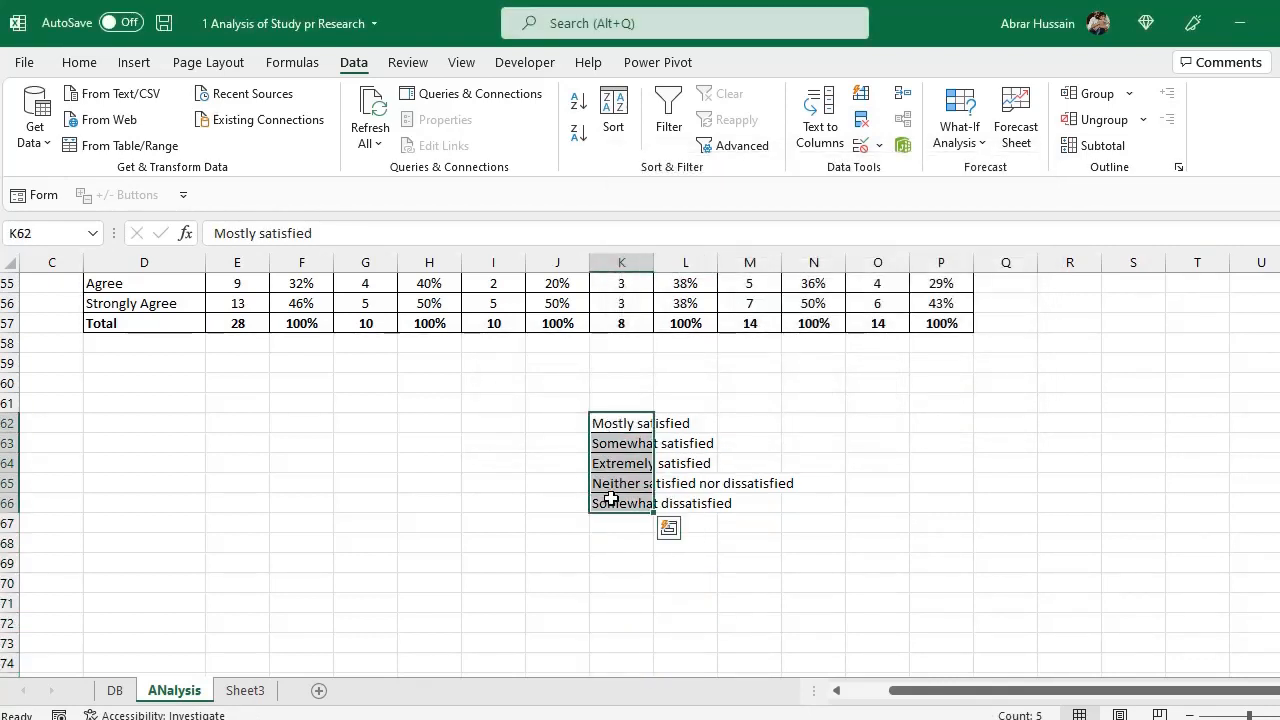
left_click(624, 423)
left_click(624, 444)
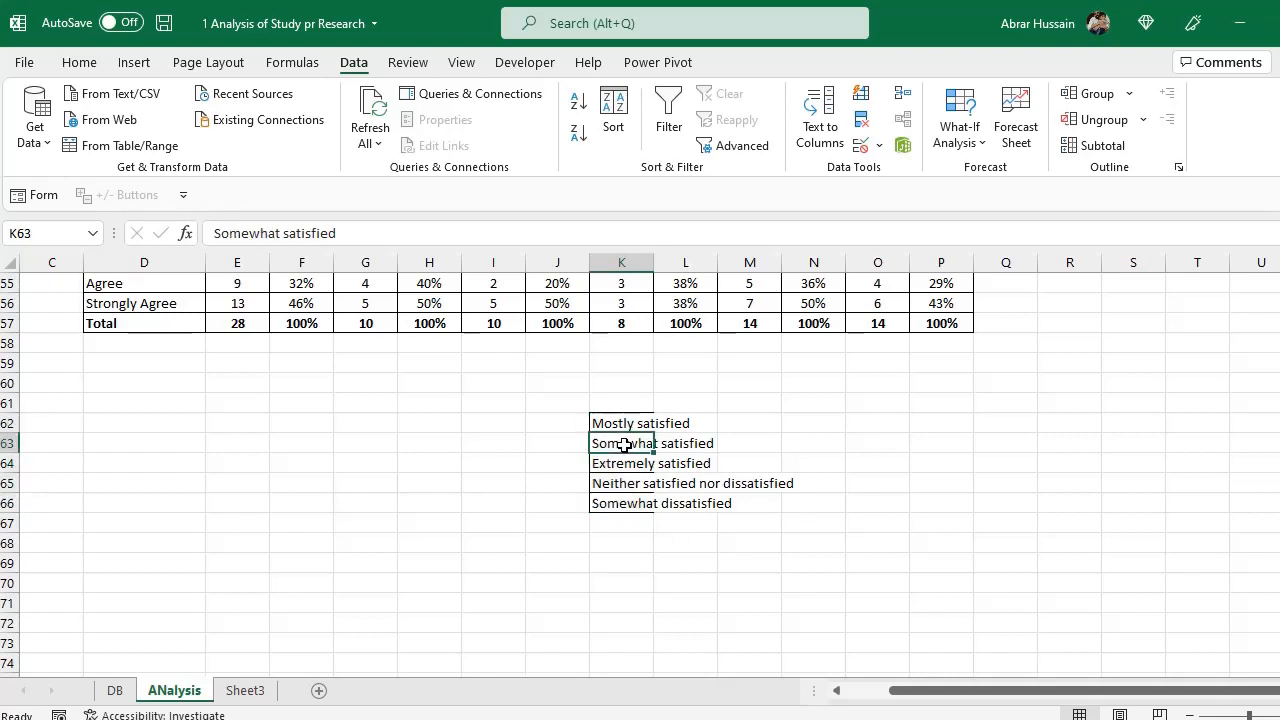
left_click(630, 466)
left_click(620, 487)
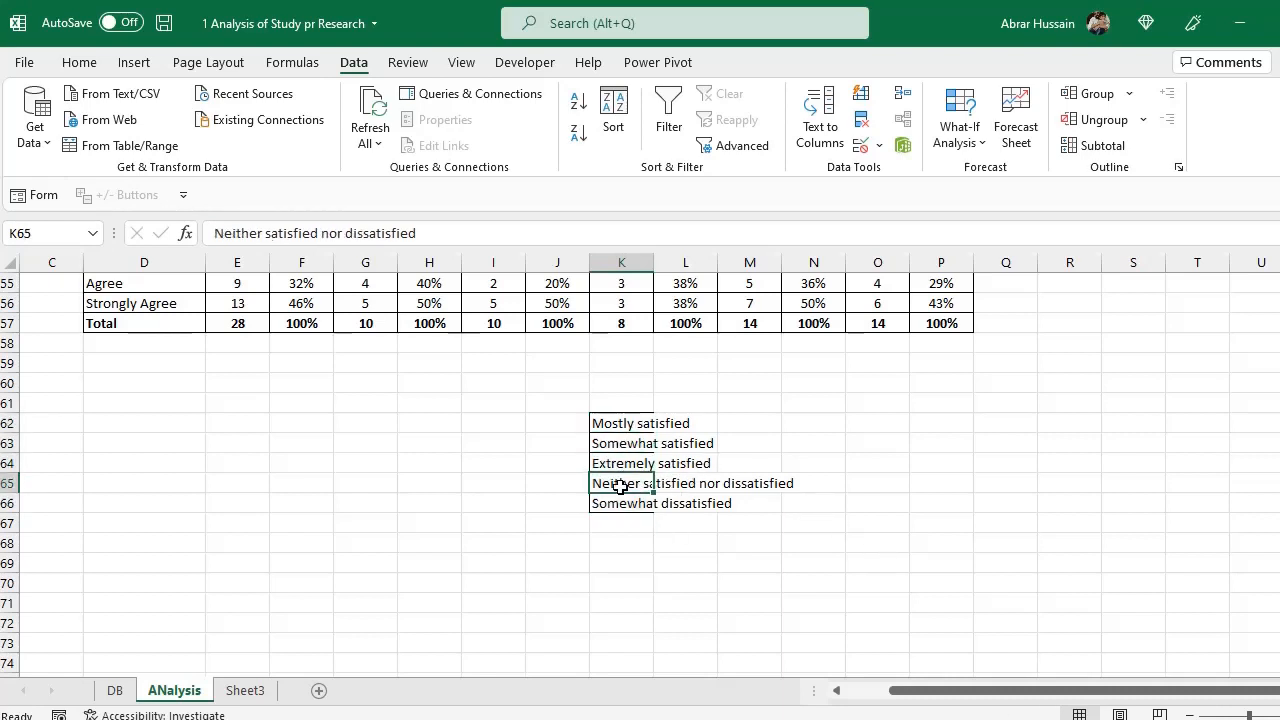
left_click(647, 508)
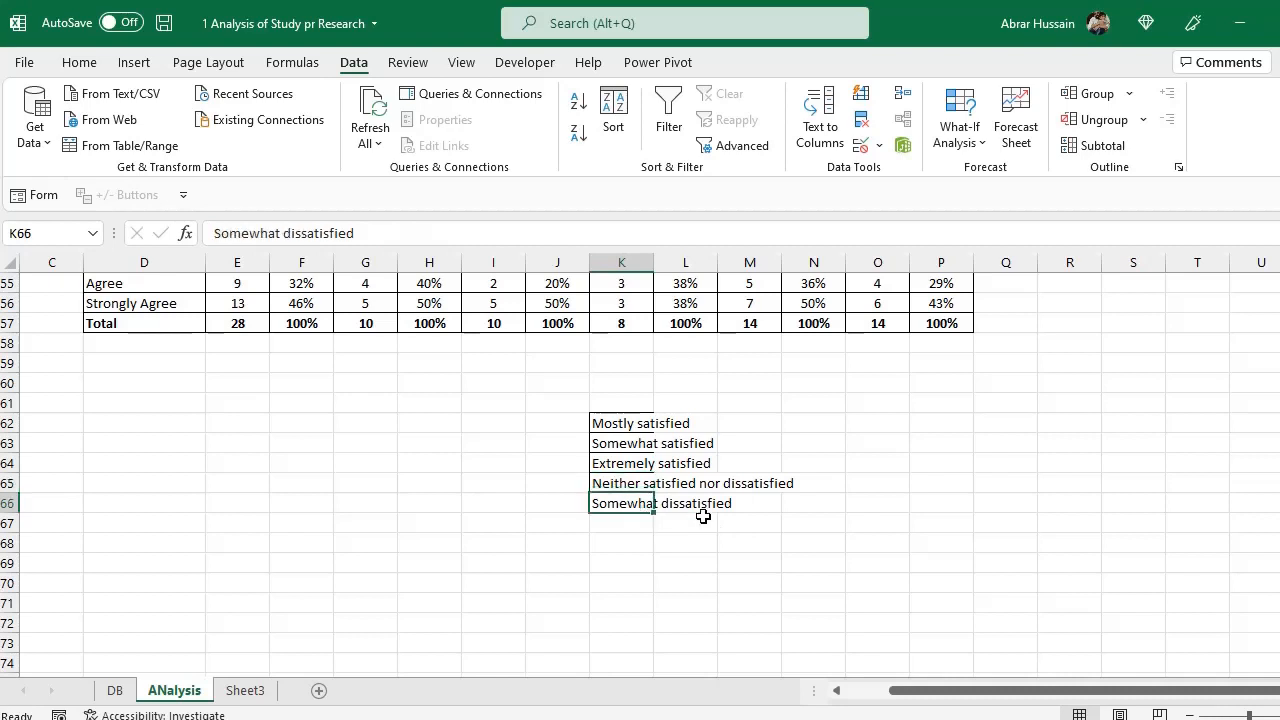
left_click_drag(621, 425, 620, 505)
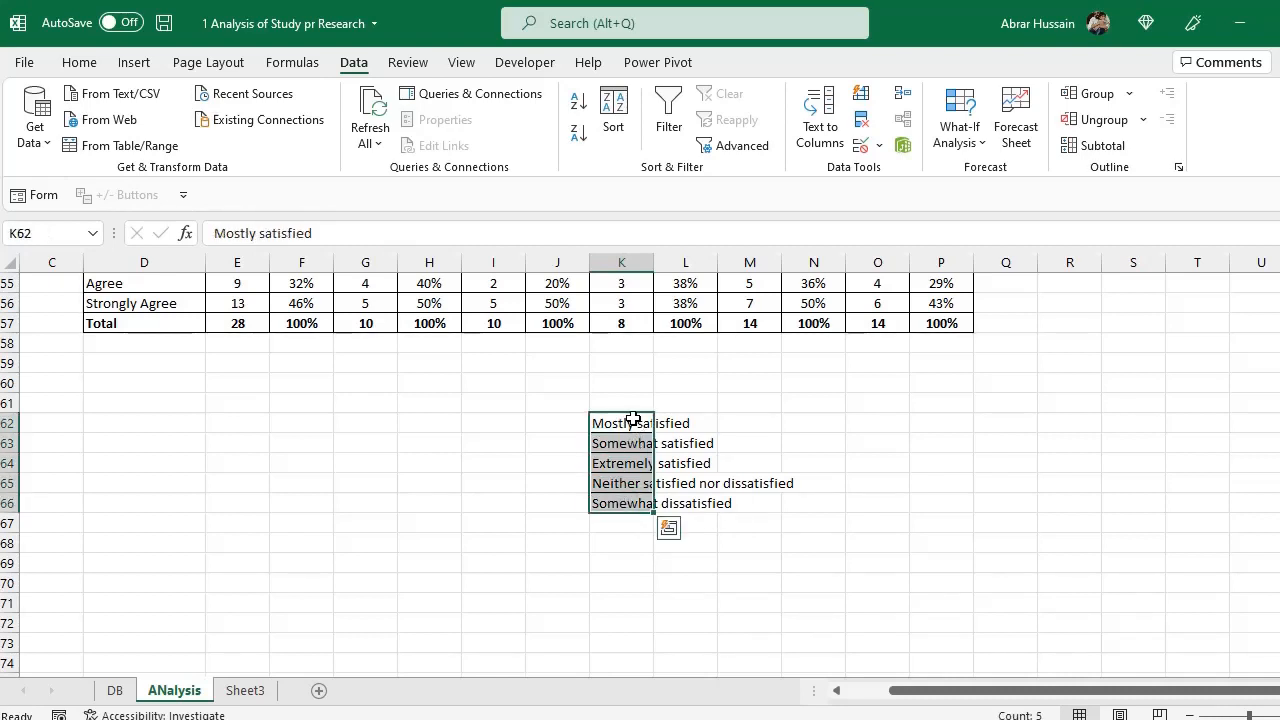
key("ctrl+c")
scroll(271, 417, "up", 3)
left_click(177, 403)
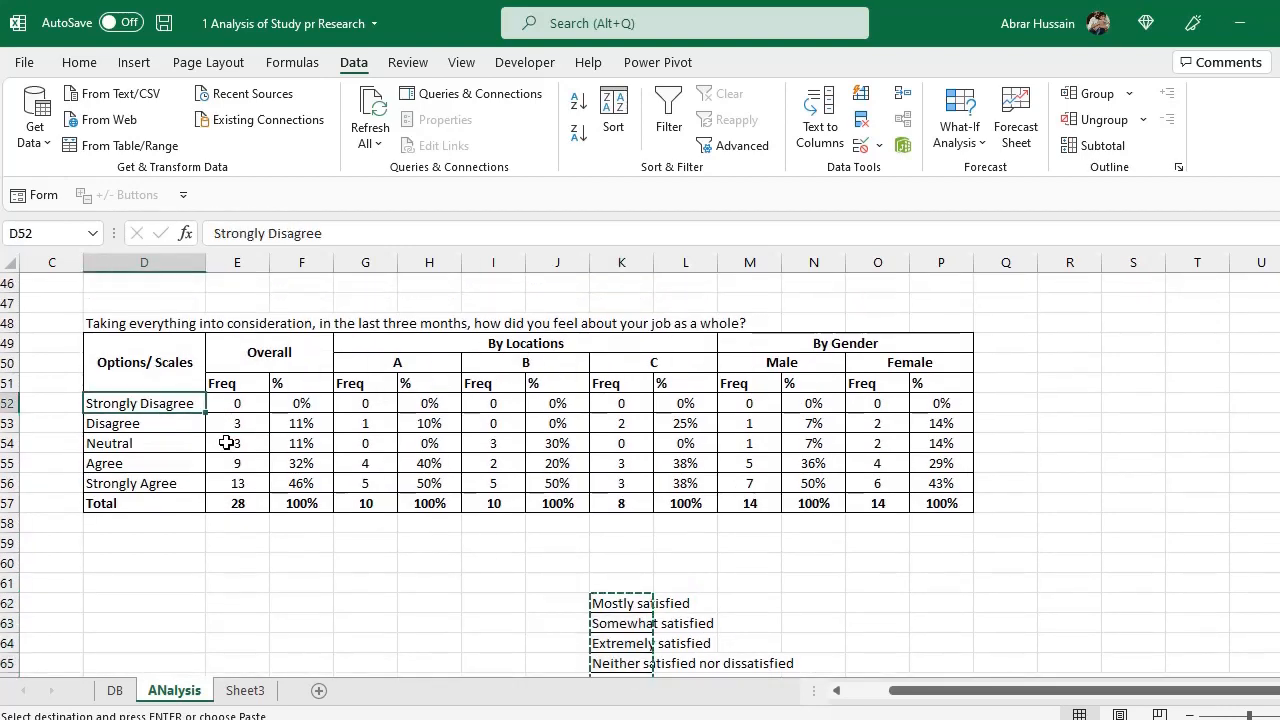
key("ctrl+v")
scroll(618, 620, "down", 1)
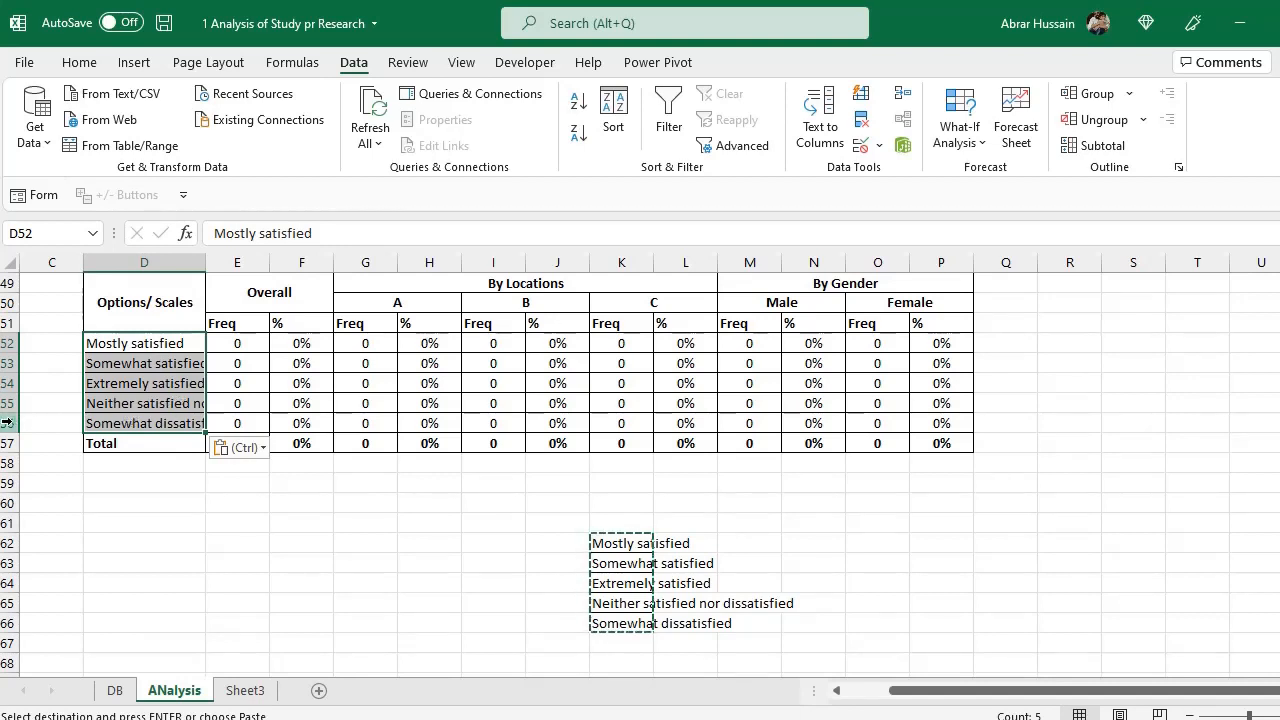
Clear all contents and formatting from J60:N67 to remove the temporary list of options
left_click_drag(560, 506, 794, 637)
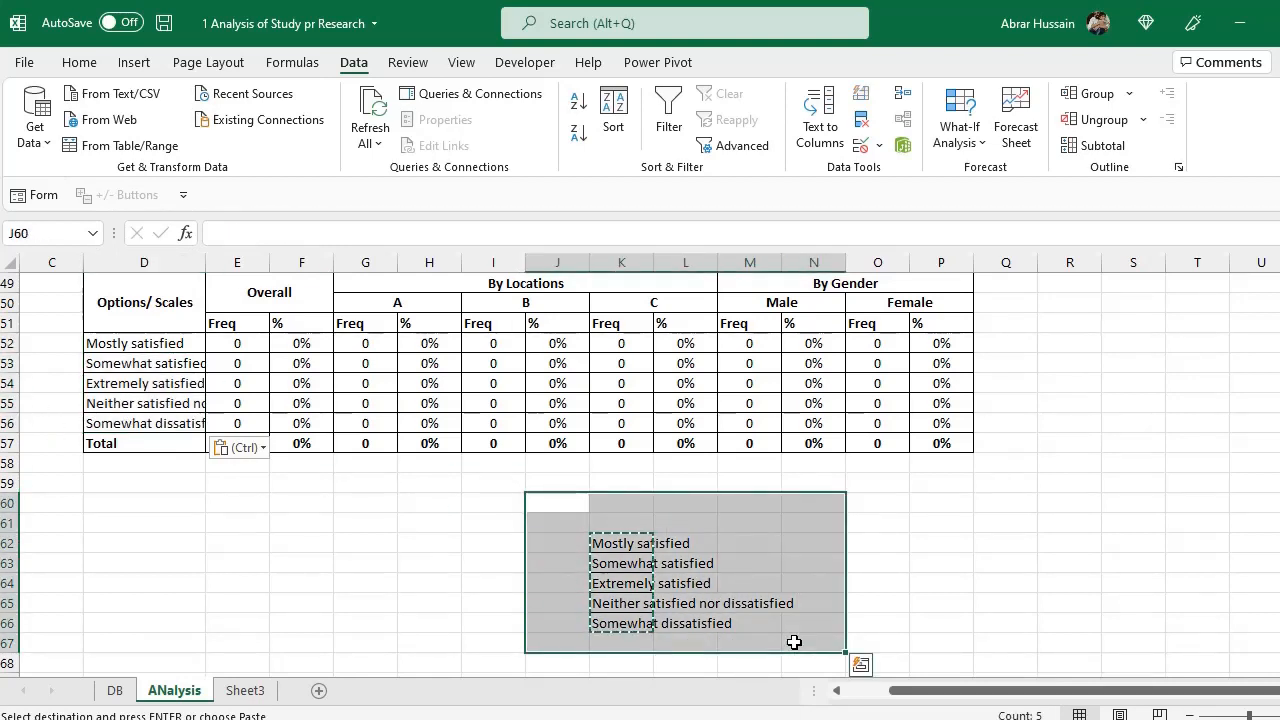
key("alt+e")
key("a")
key("a")
In the fourth table's formulas in E52:P57, replace every $E$2:$E$29 reference with $F$2:$F$29
left_click_drag(240, 343, 963, 442)
left_click(238, 347)
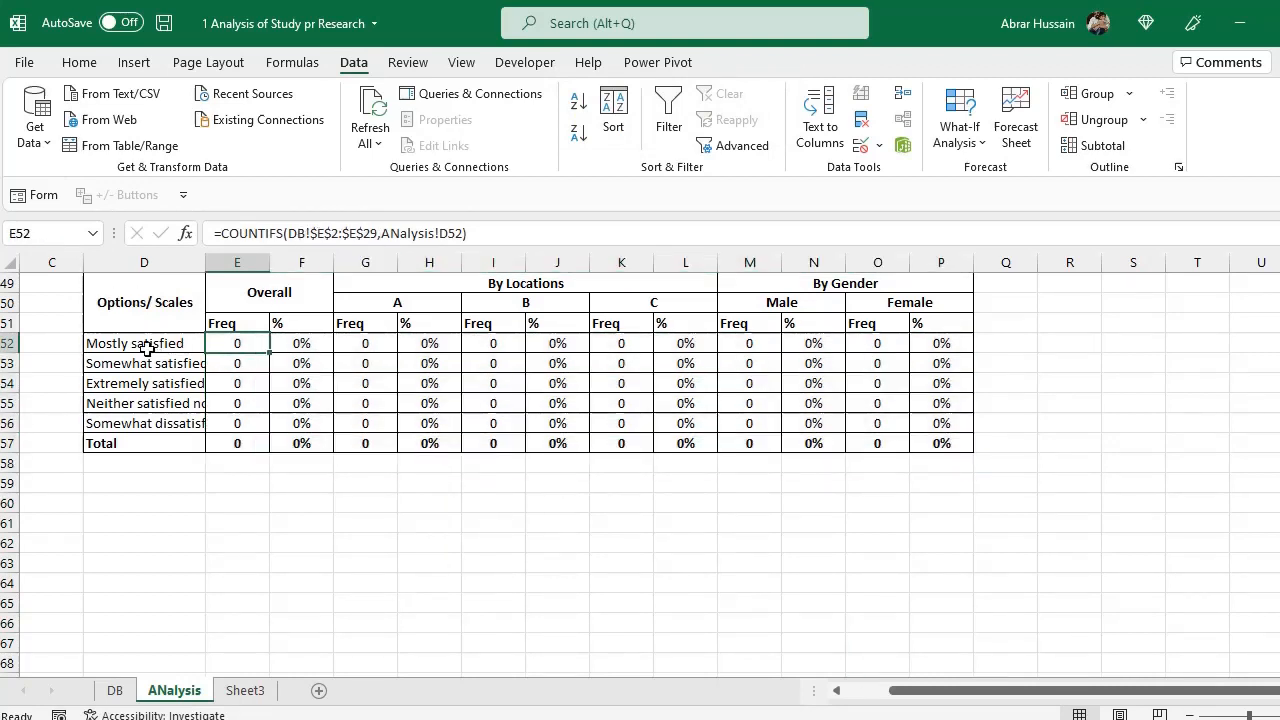
left_click(110, 689)
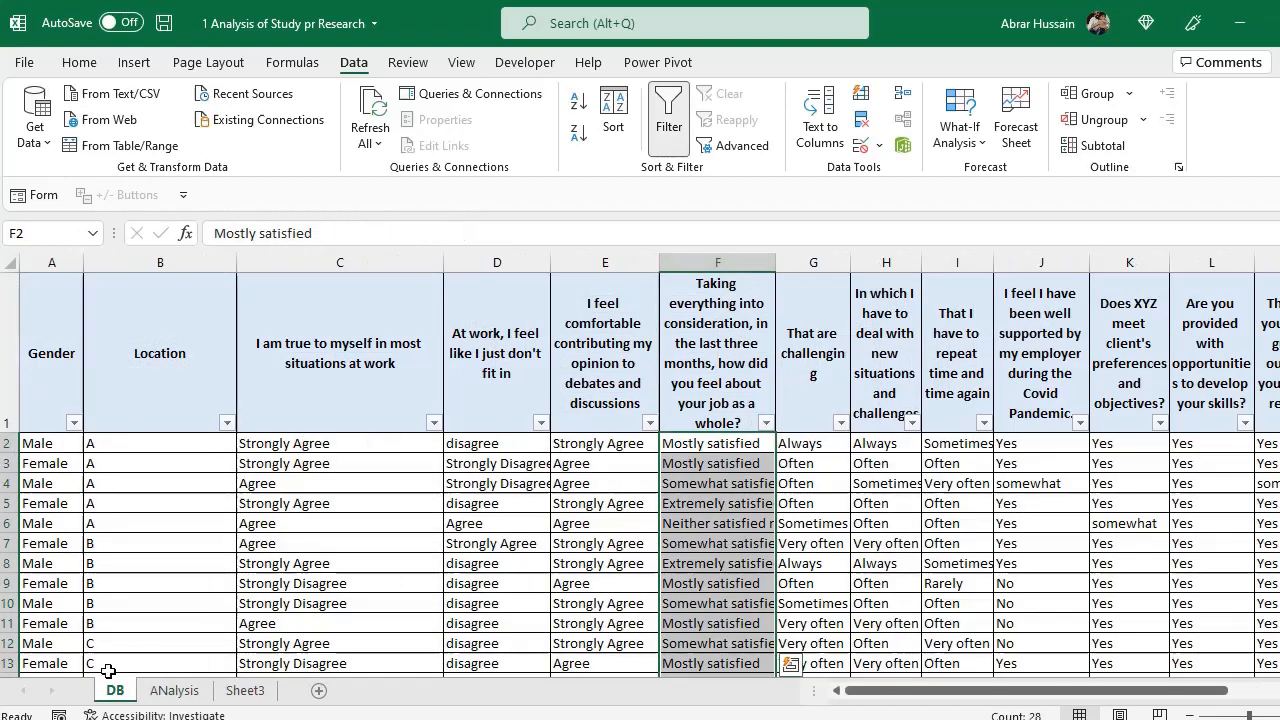
left_click(174, 691)
left_click_drag(240, 340, 911, 432)
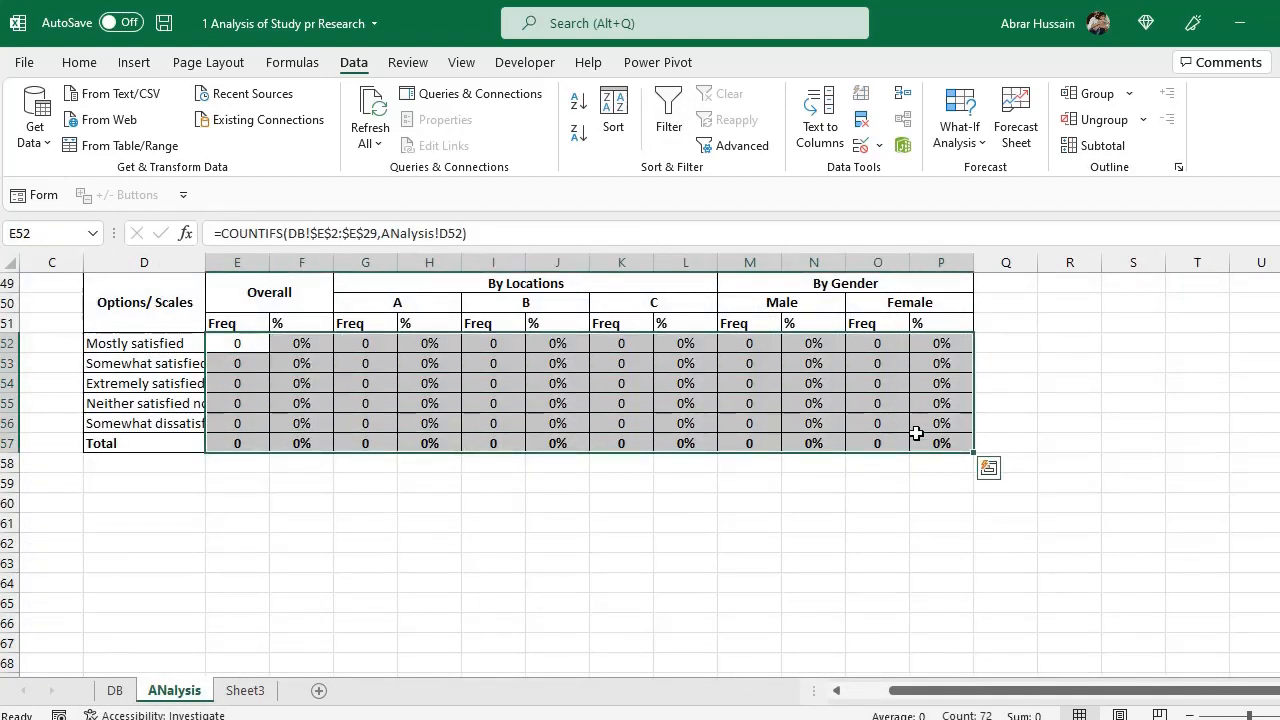
key("ctrl+f")
left_click(702, 341)
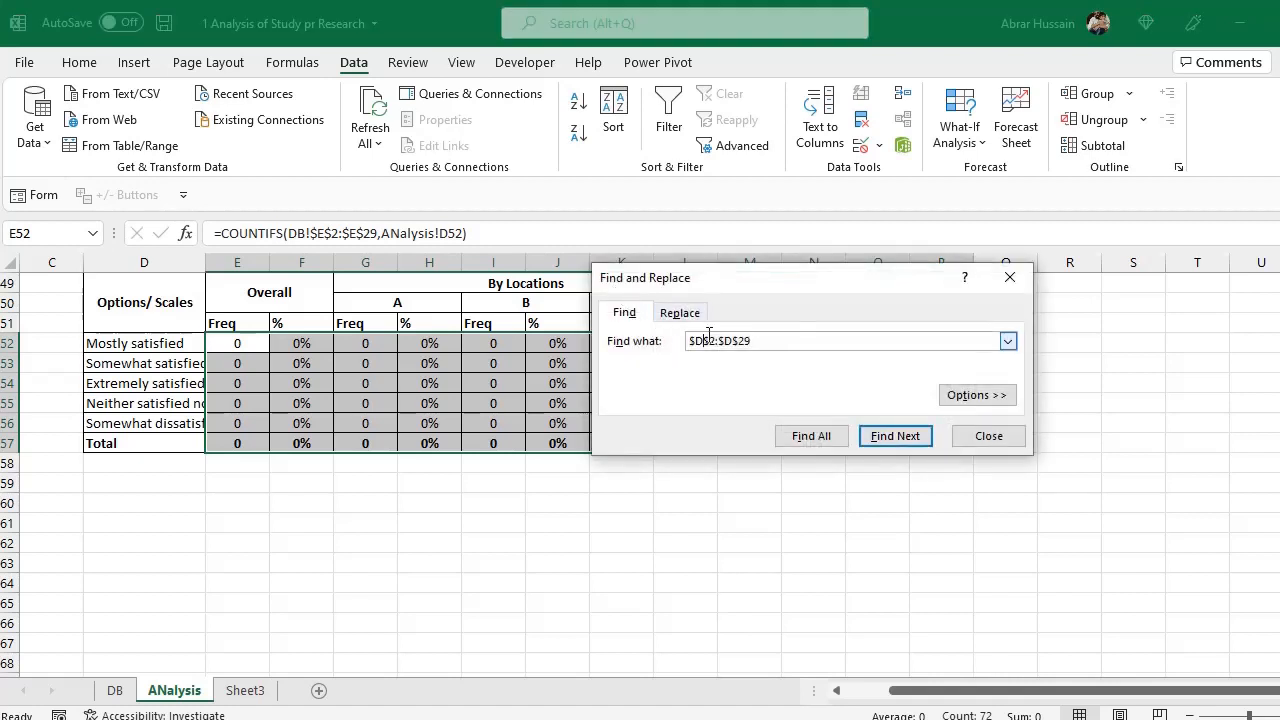
key("BackSpace")
type("E")
left_click(717, 341)
left_click(684, 317)
left_click(700, 368)
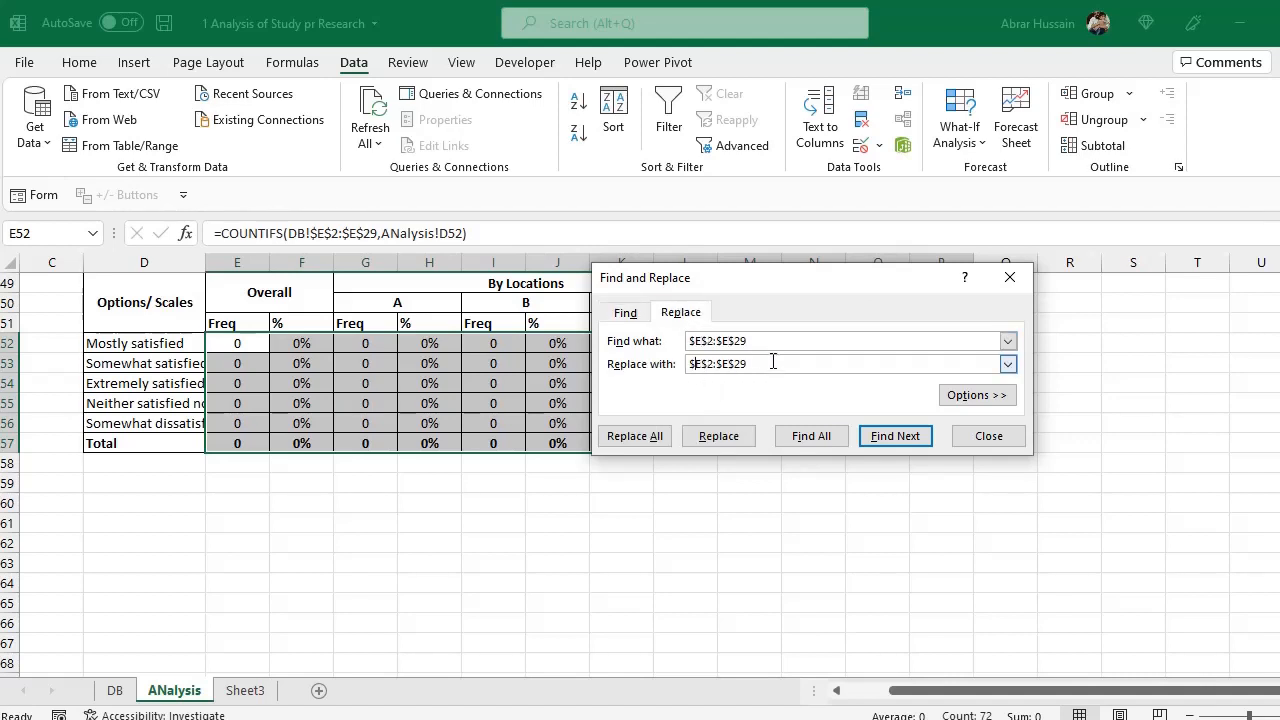
key("BackSpace")
type("F")
left_click(624, 440)
left_click(751, 428)
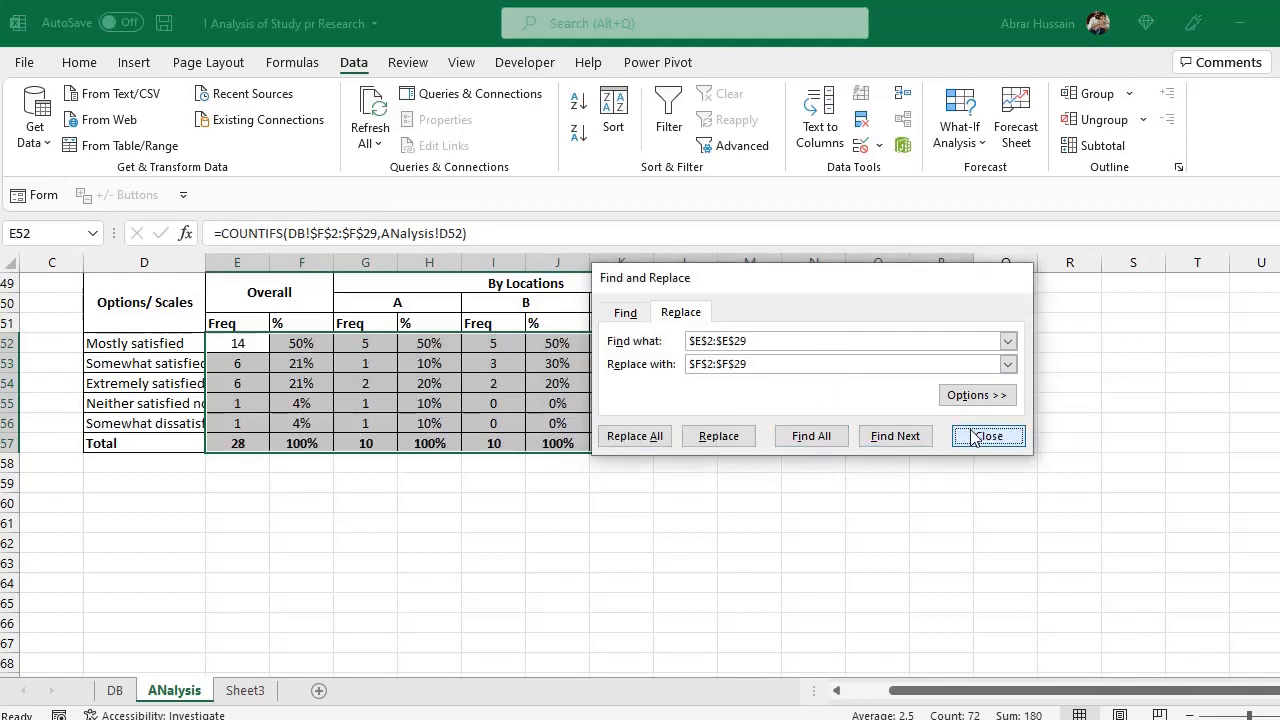
left_click(988, 436)
left_click(150, 343)
left_click(173, 302)
left_click_drag(173, 302, 880, 458)
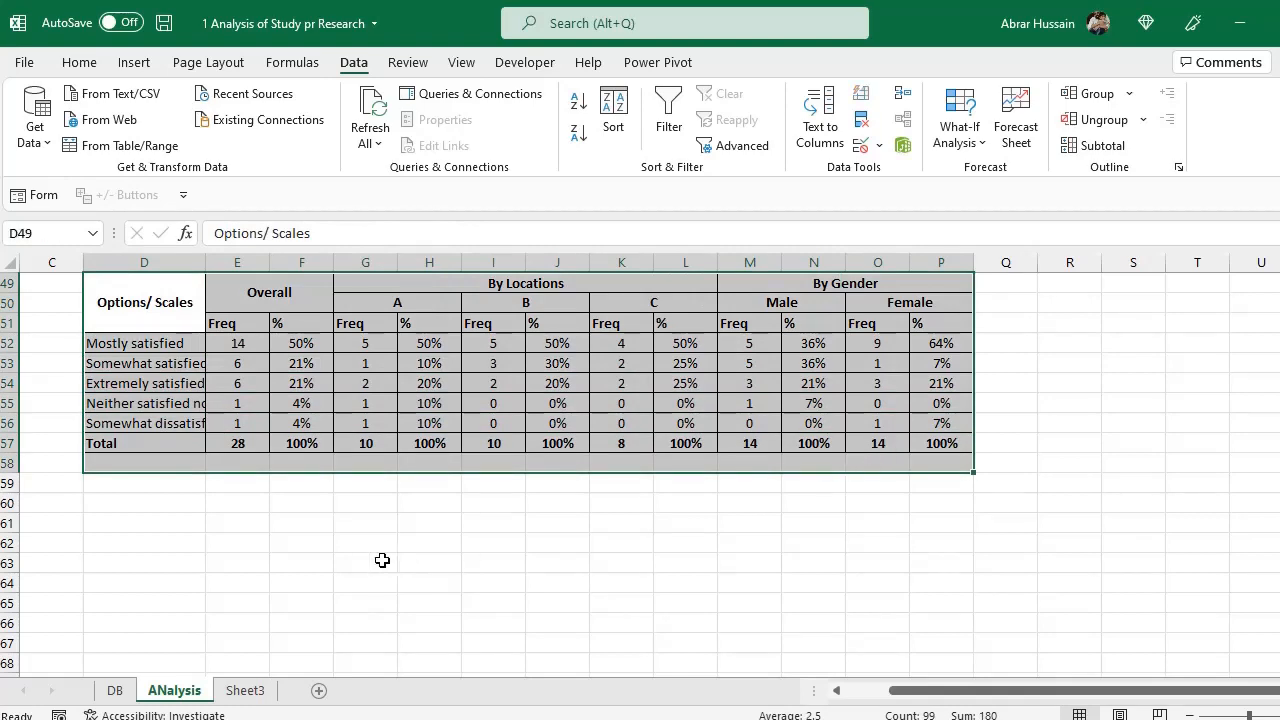
scroll(460, 521, "up", 16)
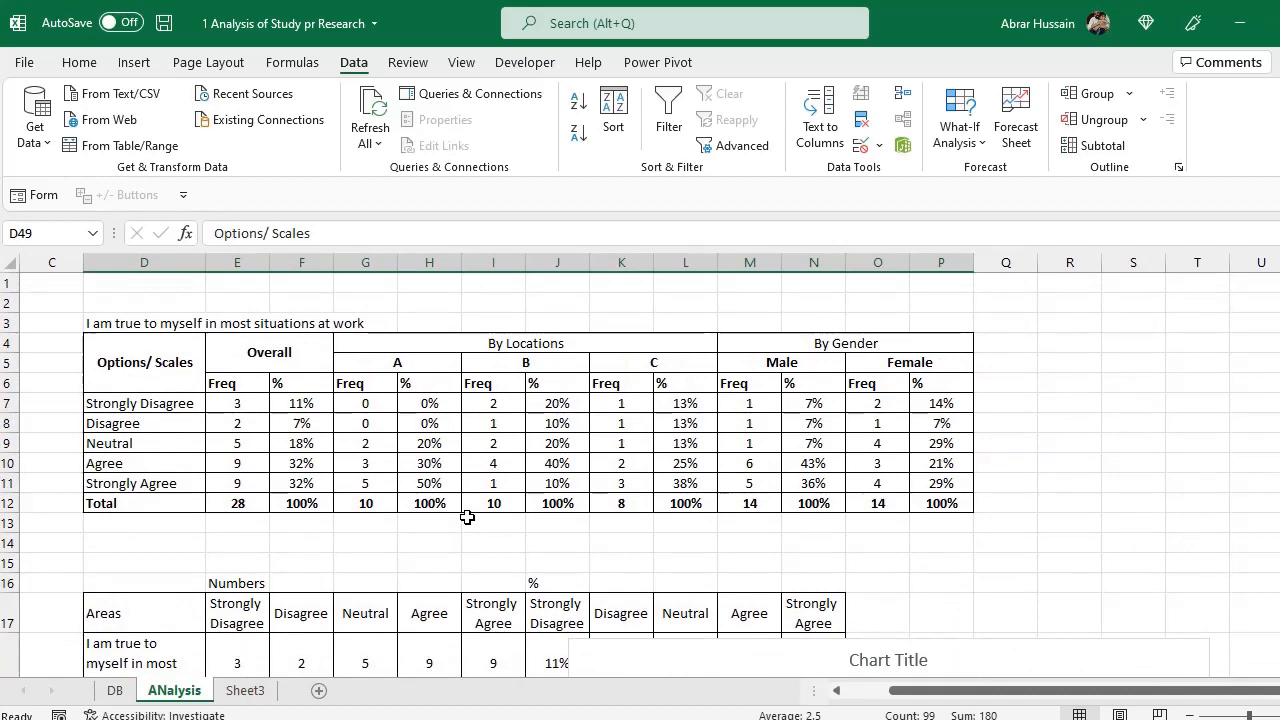
Create a PivotTable from DB A1:N29 on a new worksheet and widen its field list to show the question names
left_click(113, 690)
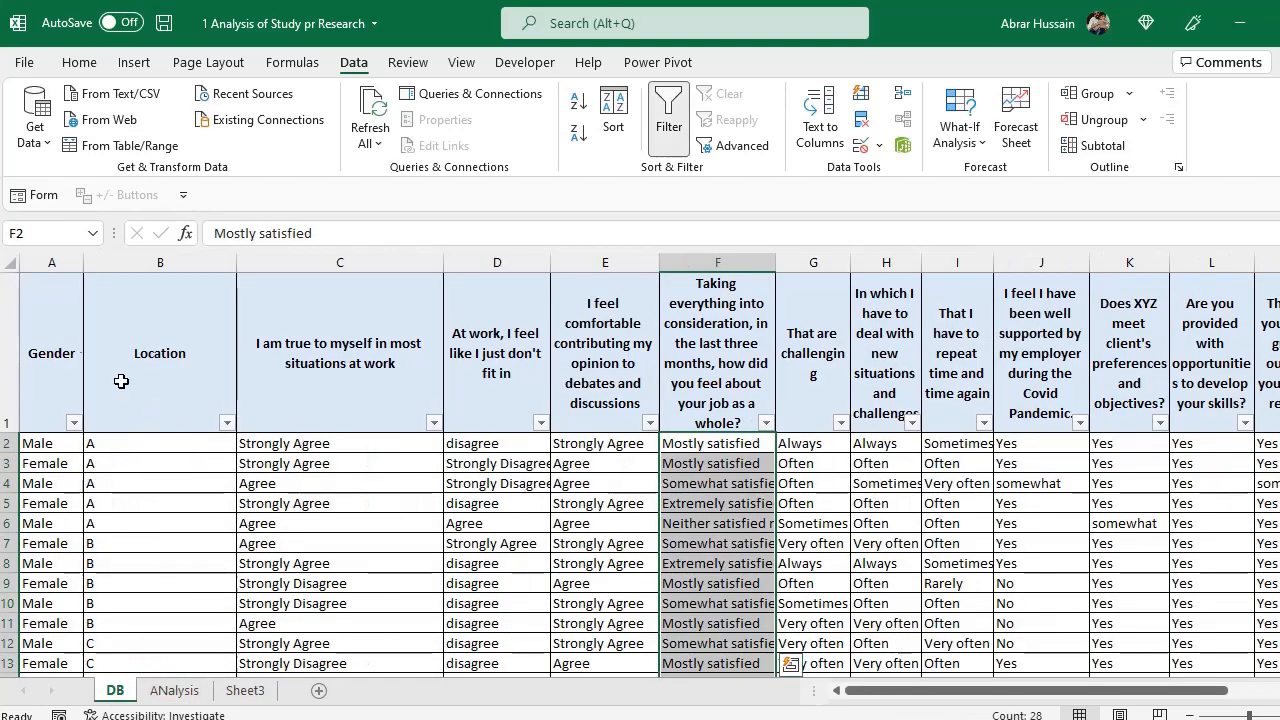
left_click(67, 338)
key("ctrl+shift+End")
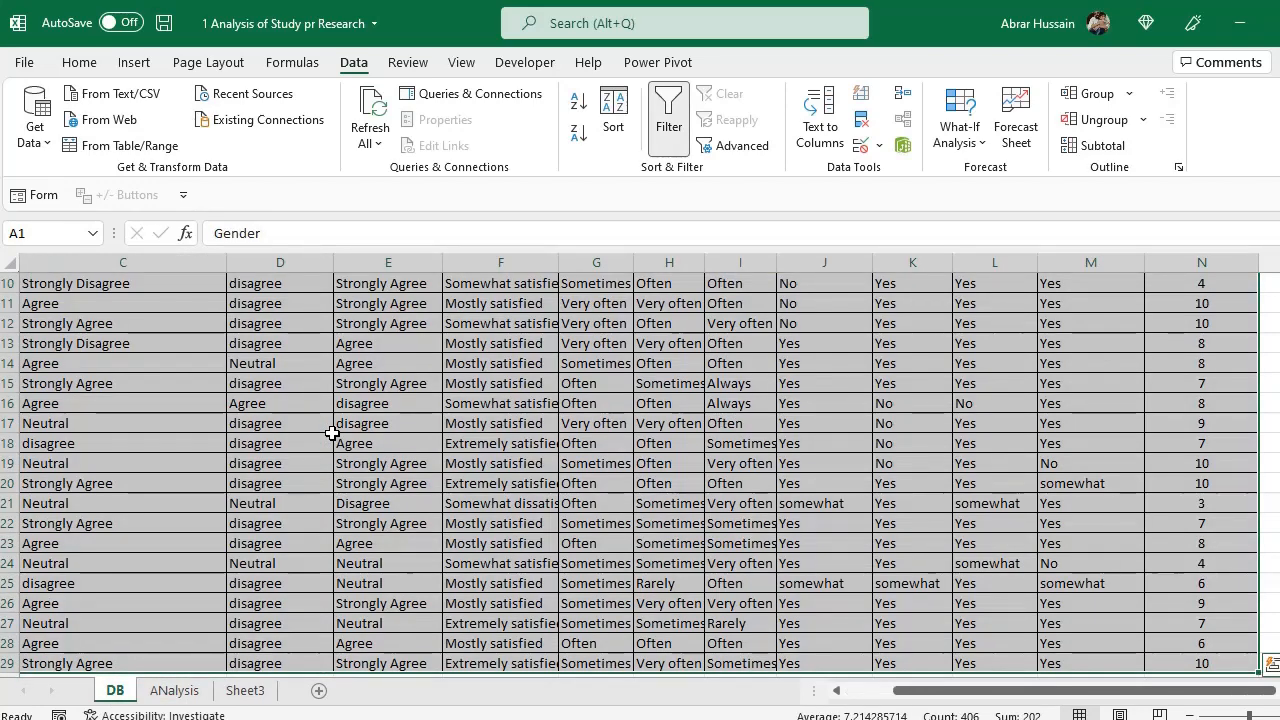
left_click(134, 62)
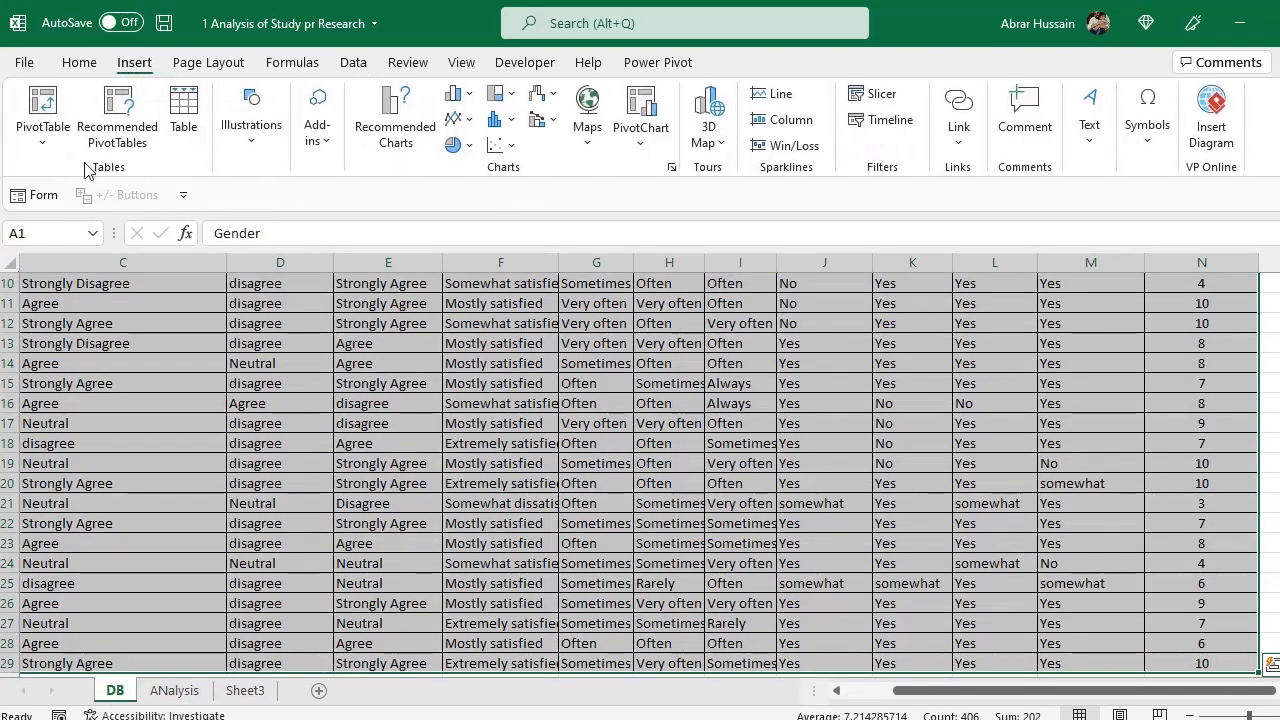
left_click(42, 108)
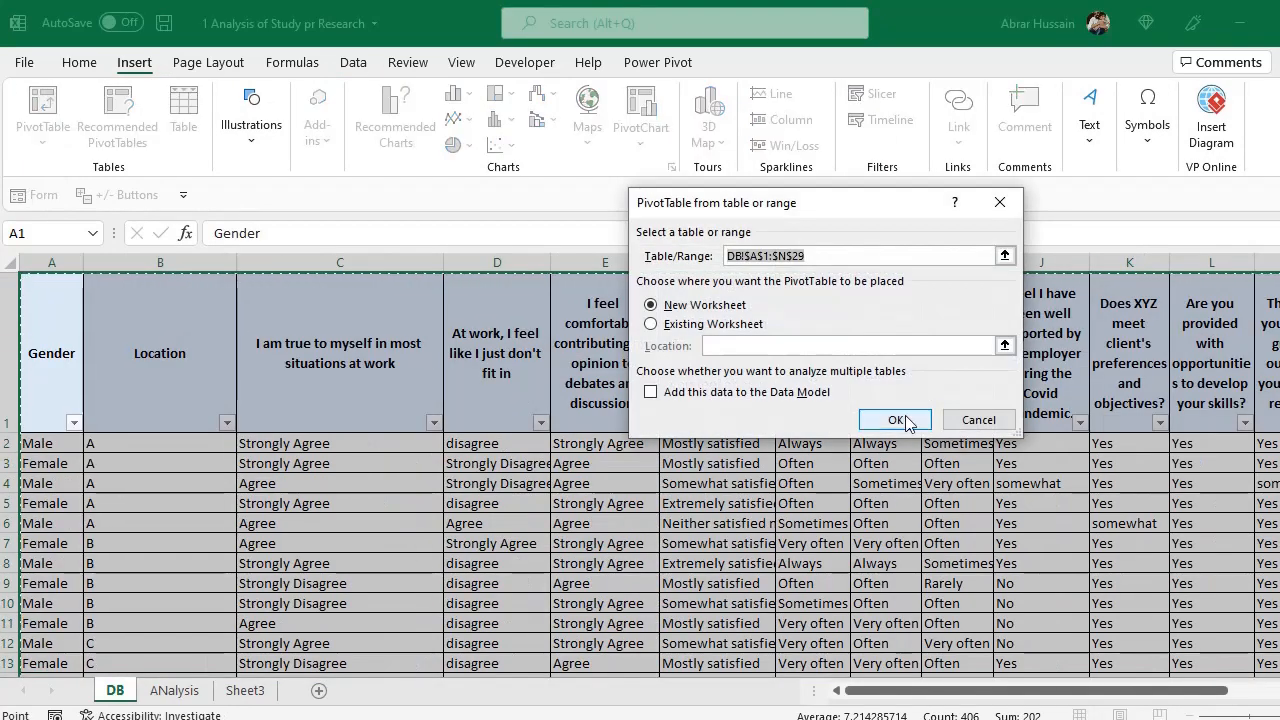
left_click(898, 420)
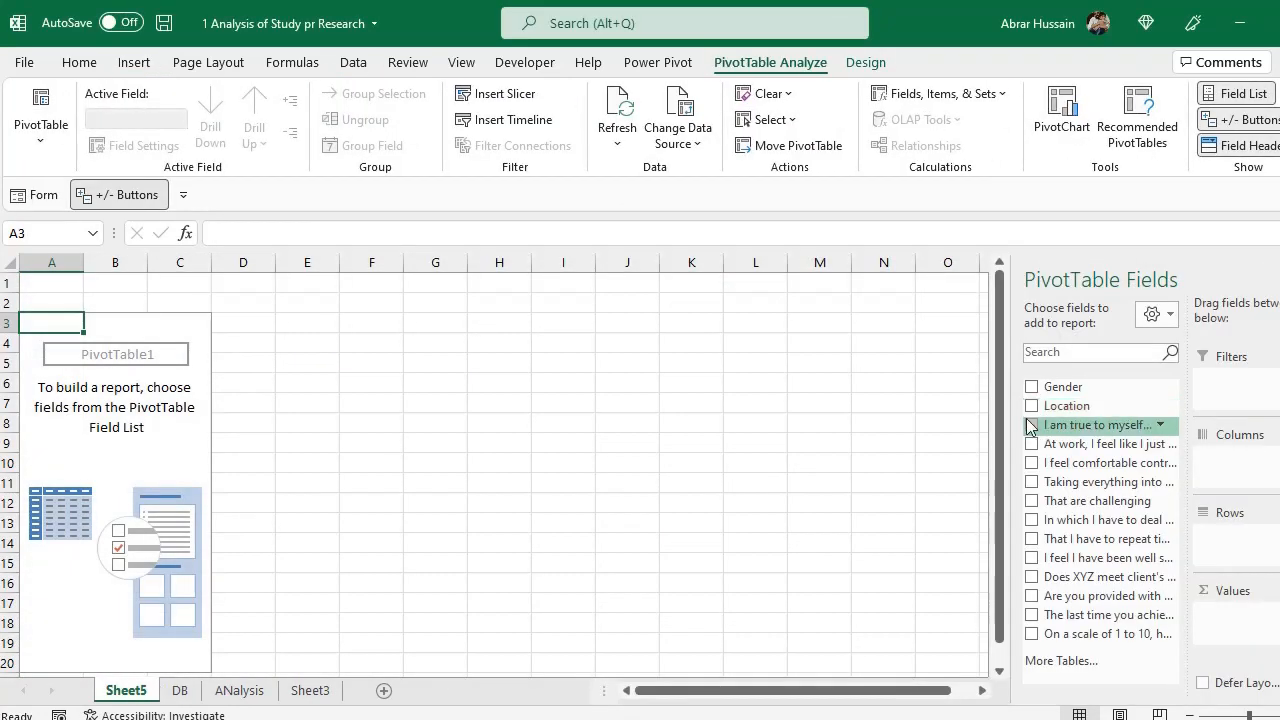
left_click_drag(1008, 430, 724, 446)
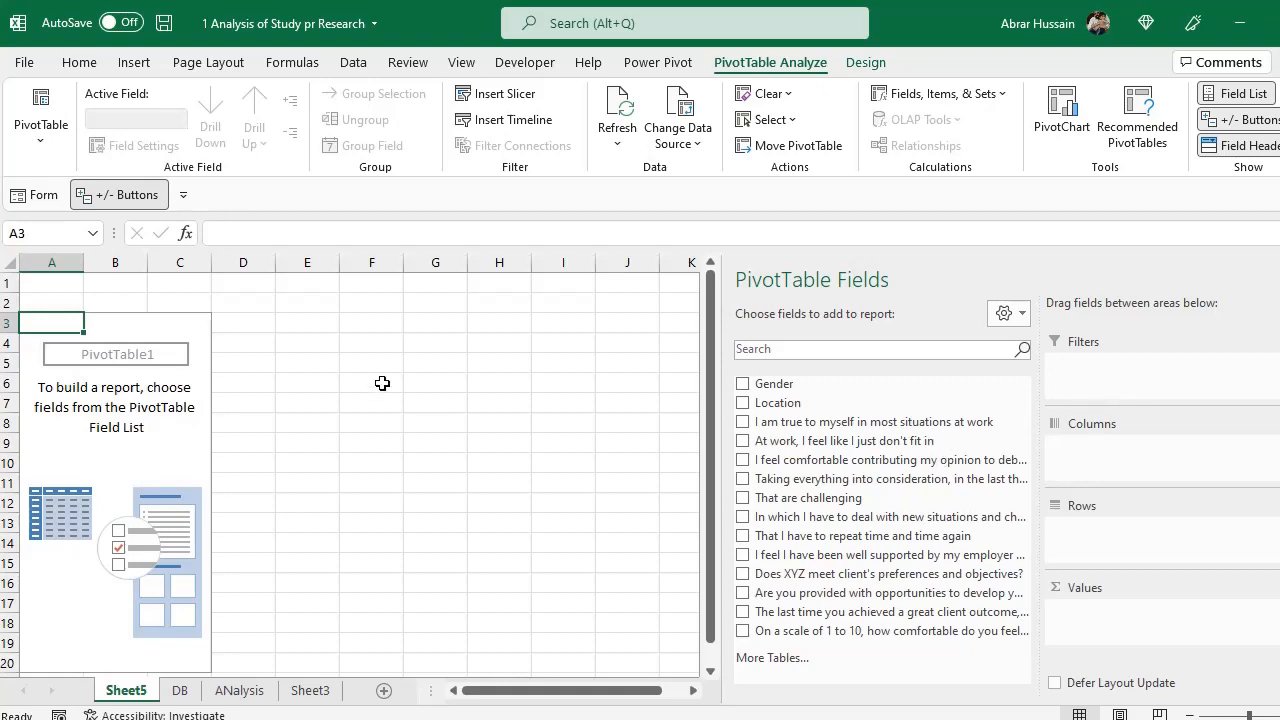
Using the first ANalysis table as reference, set the PivotTable's columns to Gender, rows to "I am true to myself in most situations at work" and values to its count
left_click(239, 690)
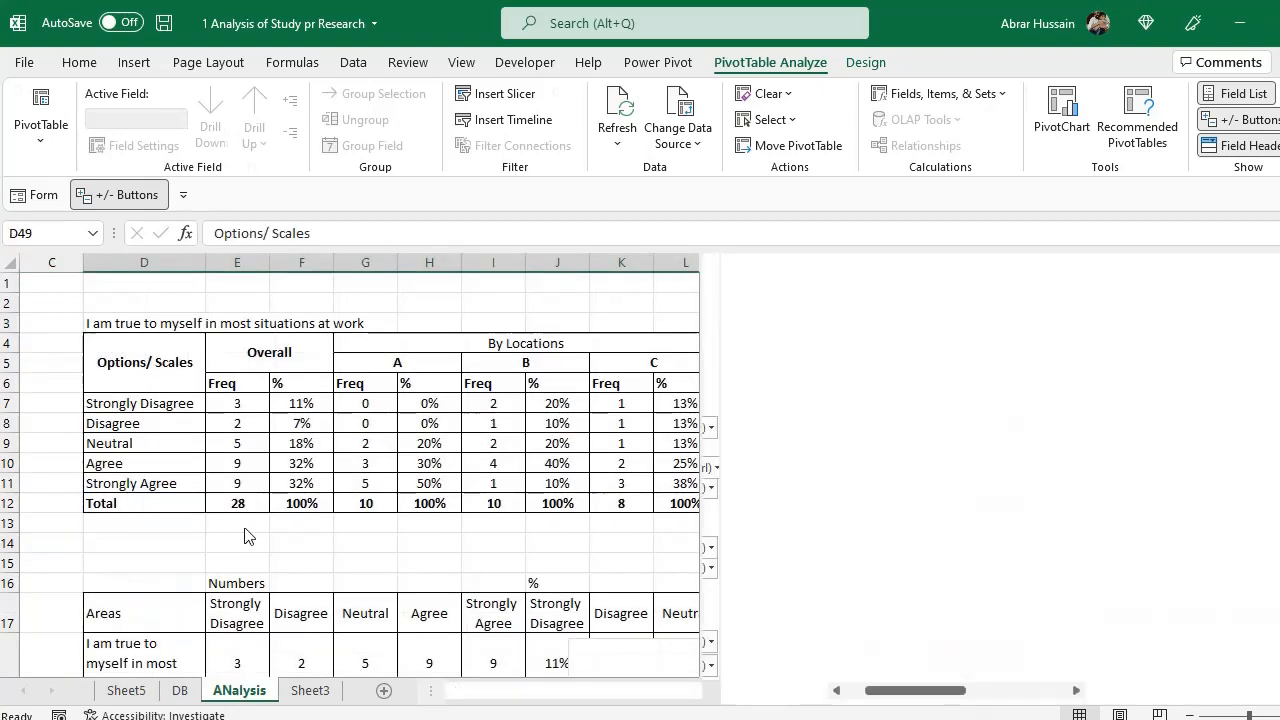
left_click(130, 403)
left_click_drag(130, 403, 140, 500)
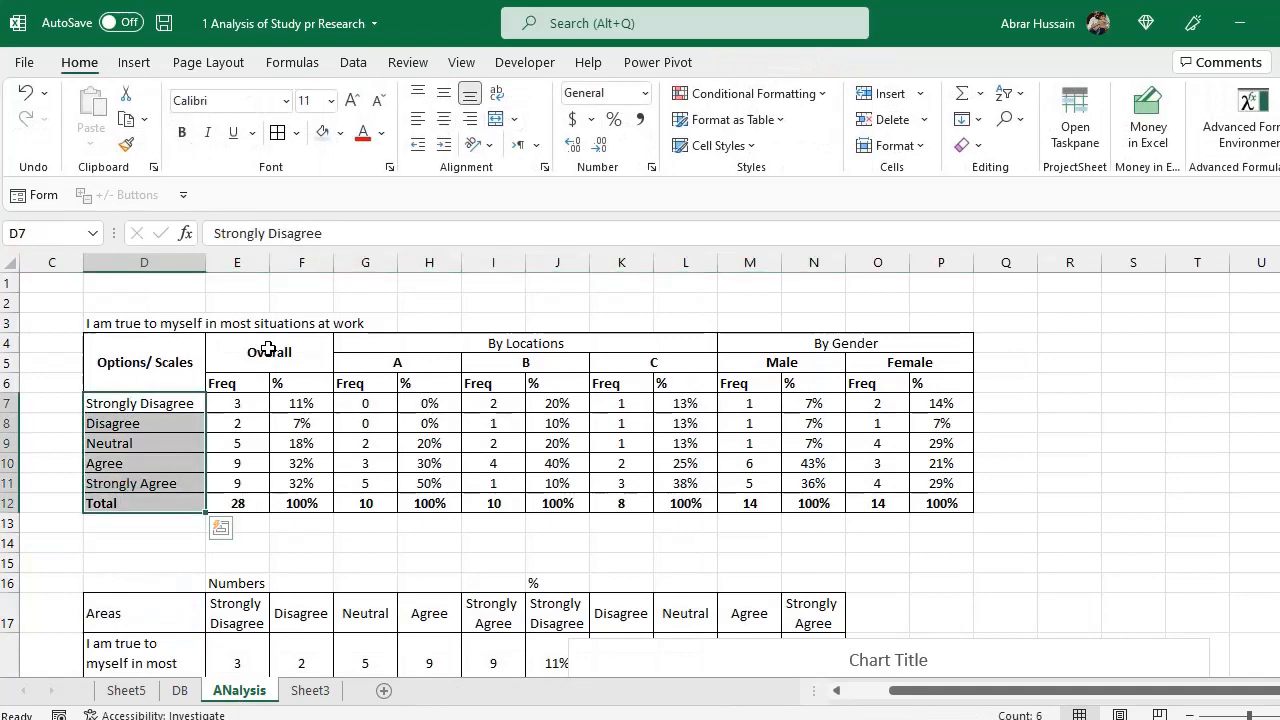
left_click_drag(250, 350, 926, 372)
left_click(126, 690)
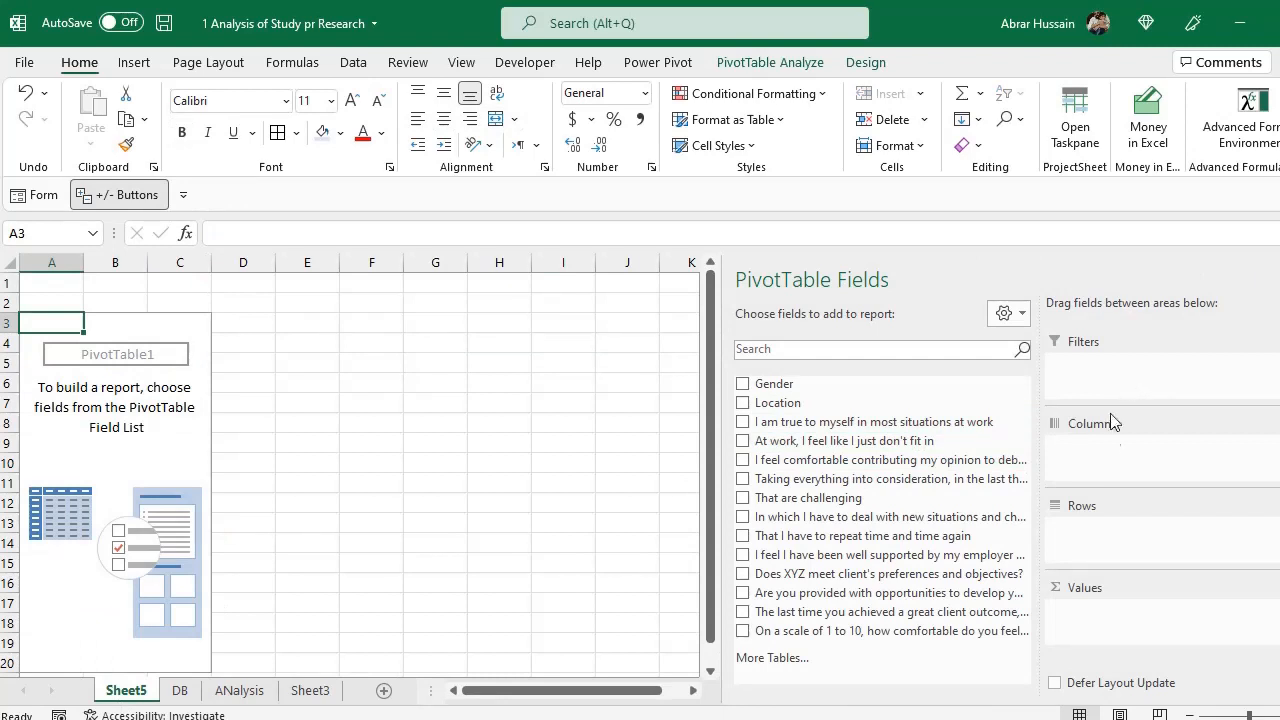
left_click_drag(752, 384, 1105, 458)
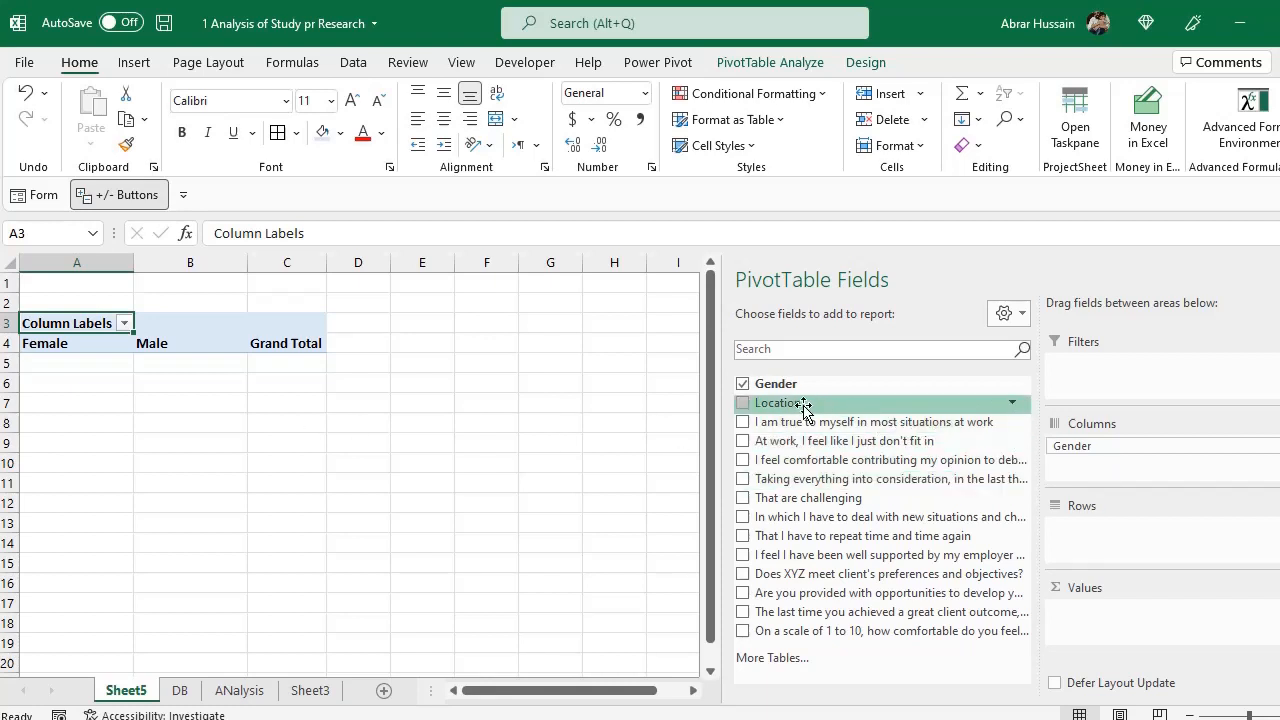
left_click_drag(804, 408, 860, 400)
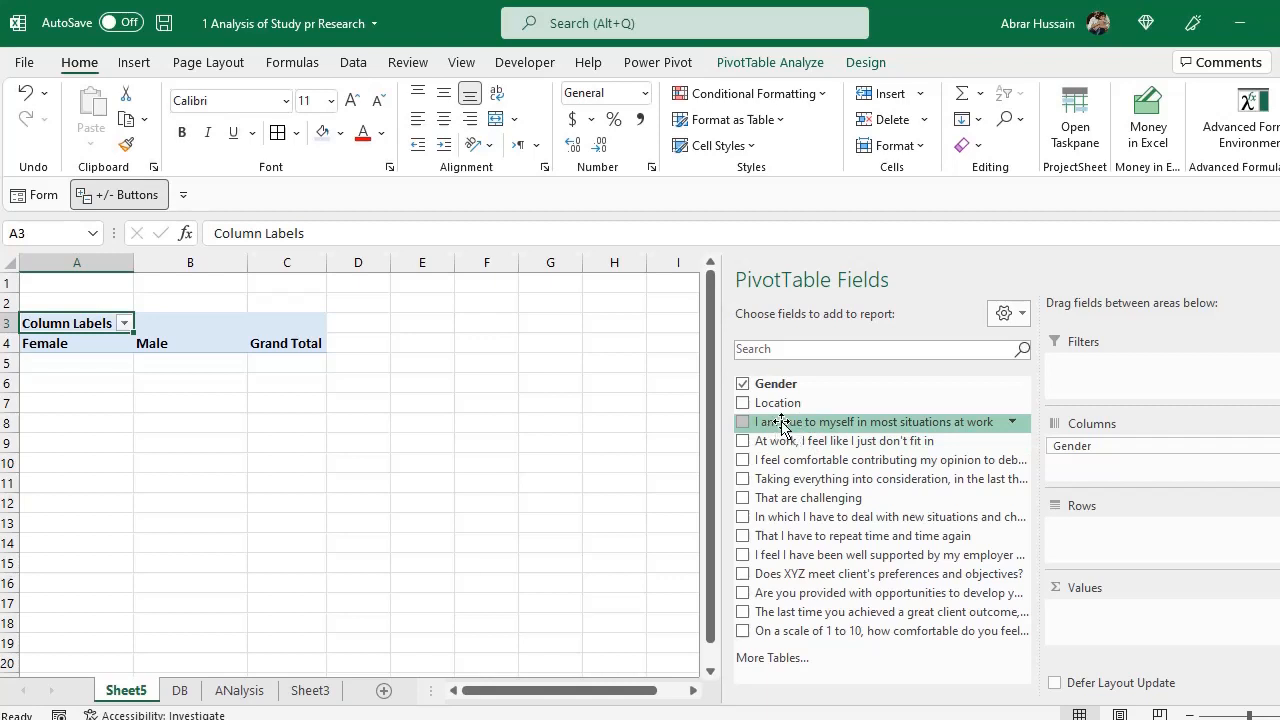
left_click_drag(782, 424, 1100, 553)
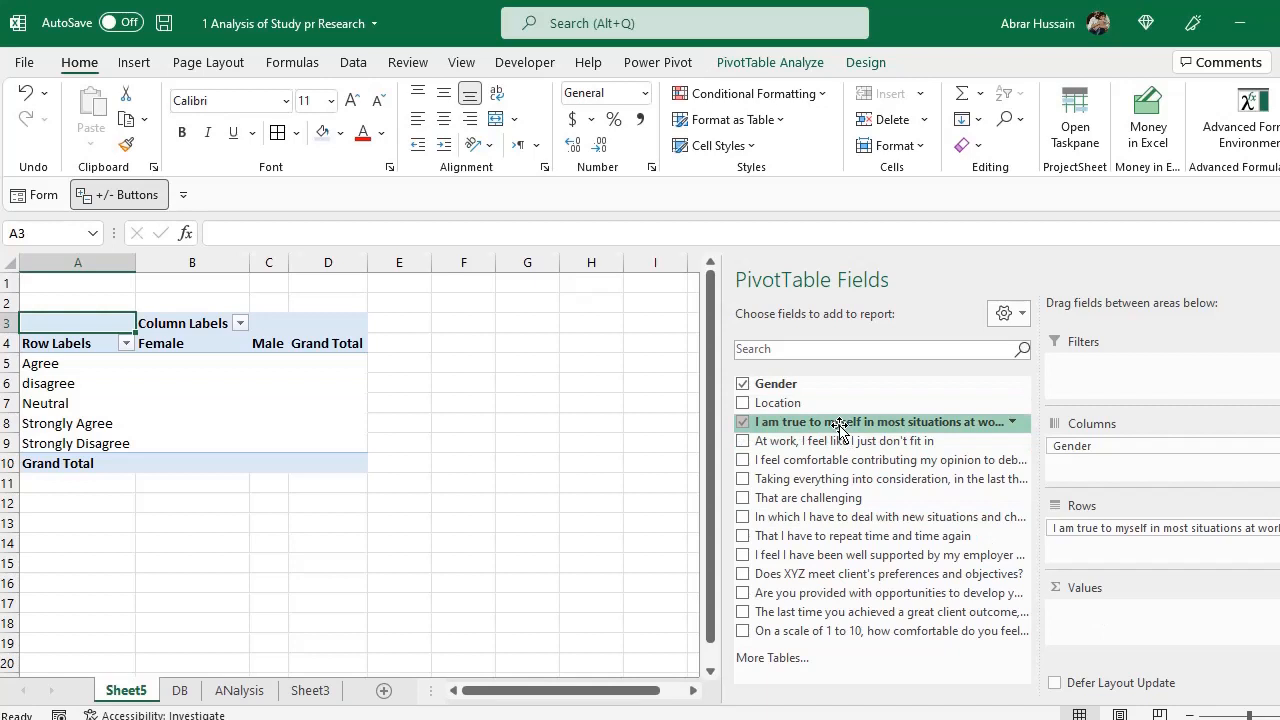
left_click_drag(840, 425, 1110, 612)
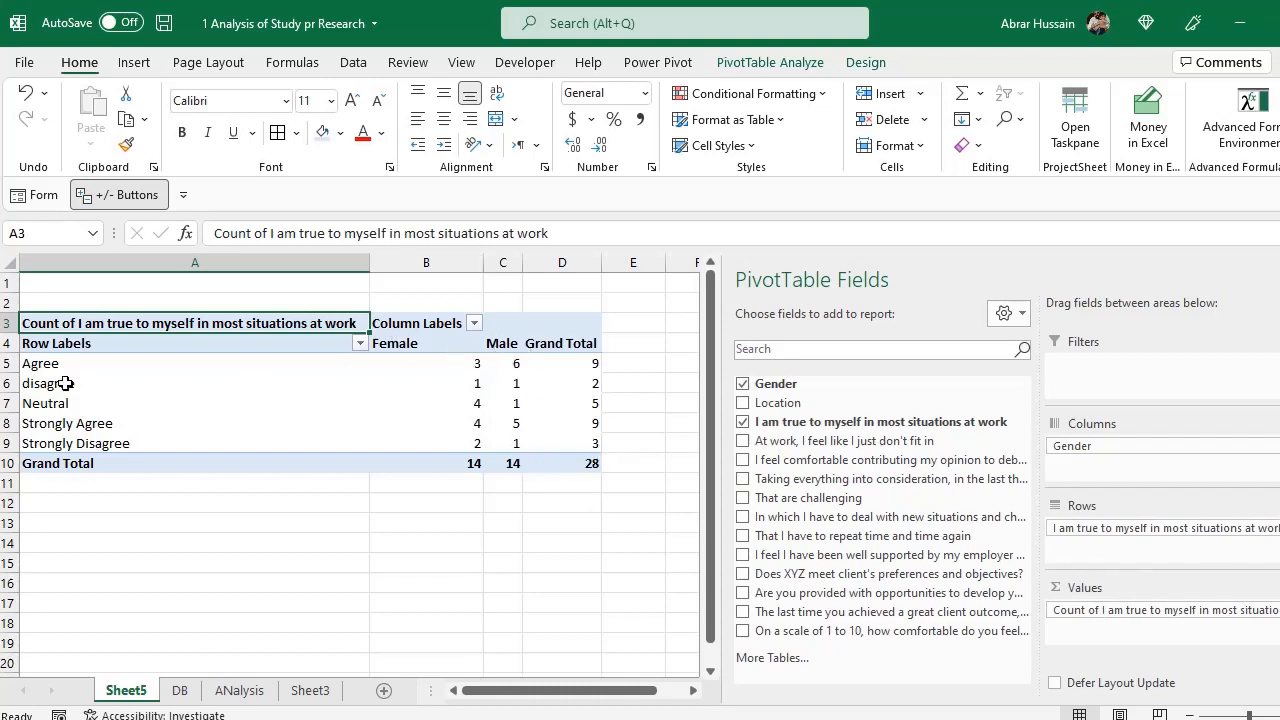
Compare the PivotTable's counts and totals with the overall, male and female frequencies of the first table in ANalysis
left_click_drag(82, 367, 541, 468)
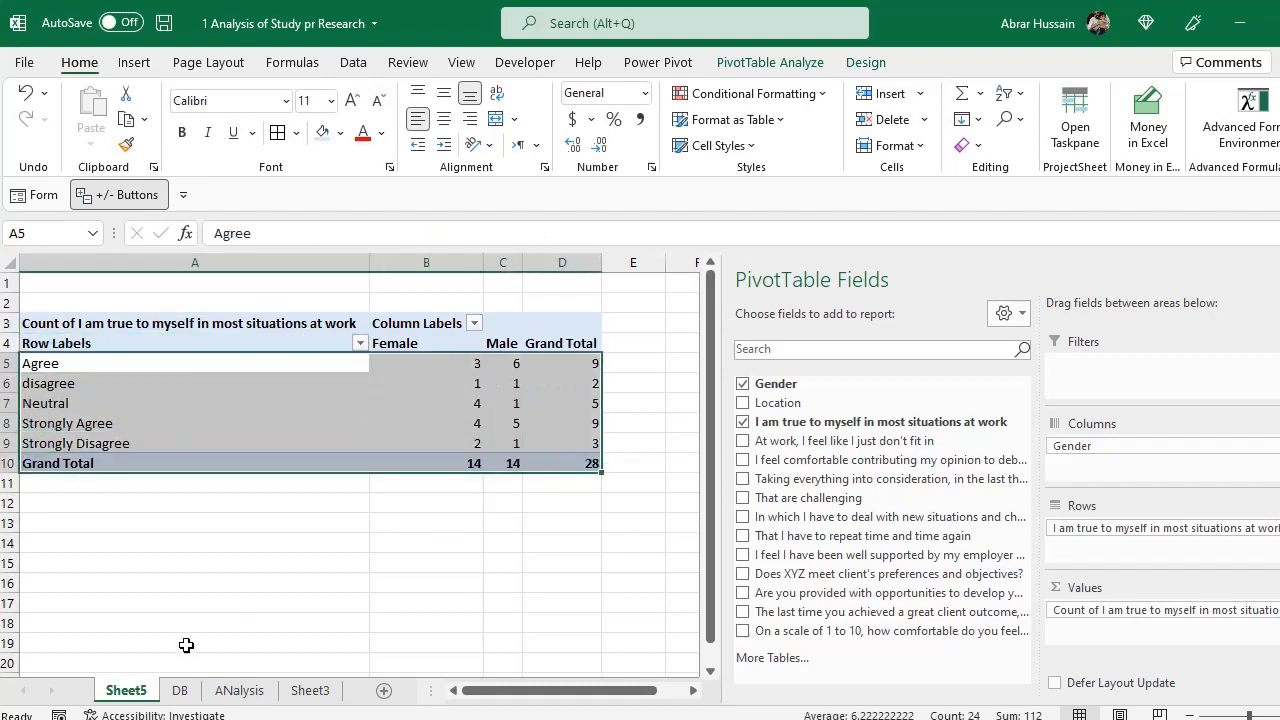
left_click(240, 690)
left_click_drag(252, 412, 236, 509)
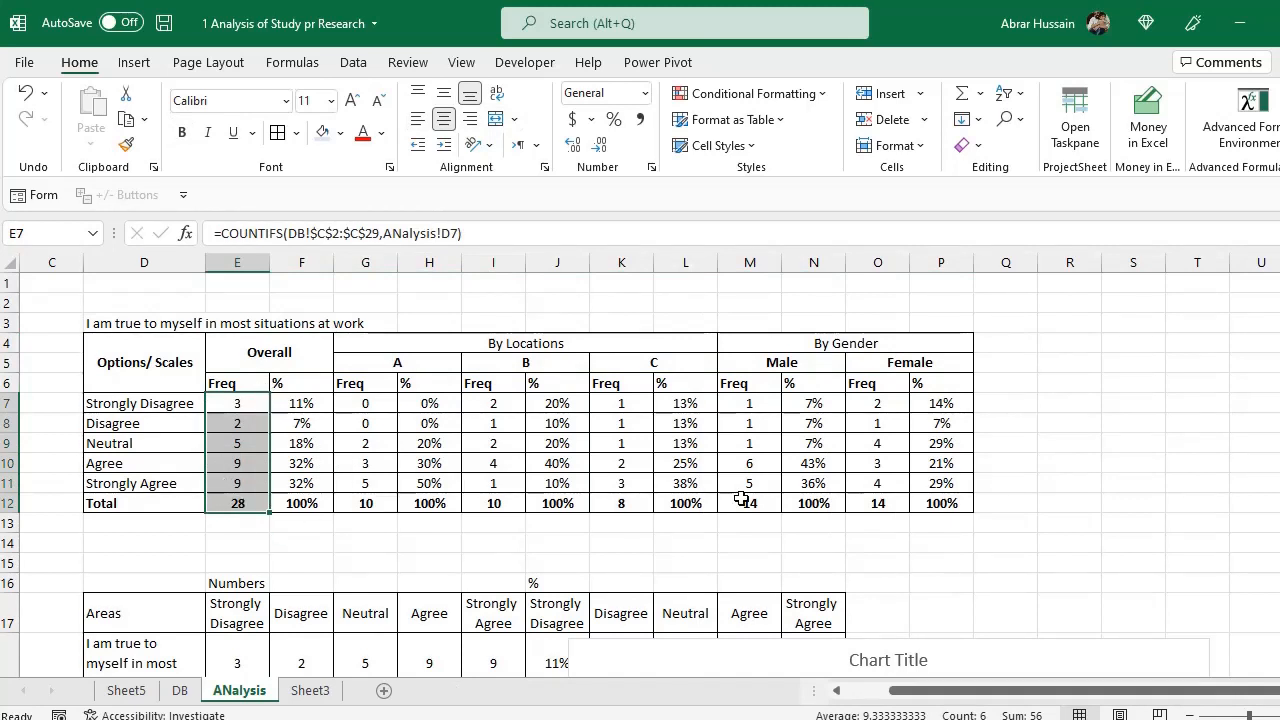
left_click_drag(760, 398, 766, 505, "ctrl")
left_click_drag(890, 403, 893, 504, "ctrl")
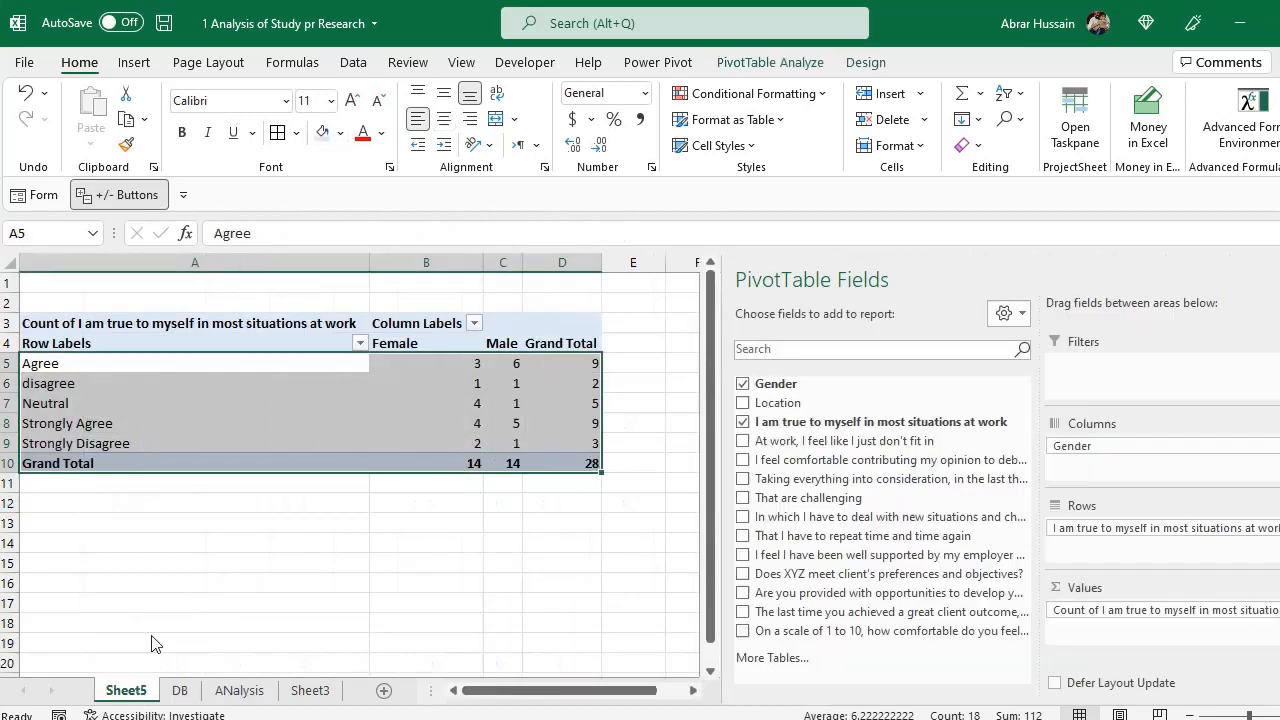
left_click(127, 692)
left_click(584, 369)
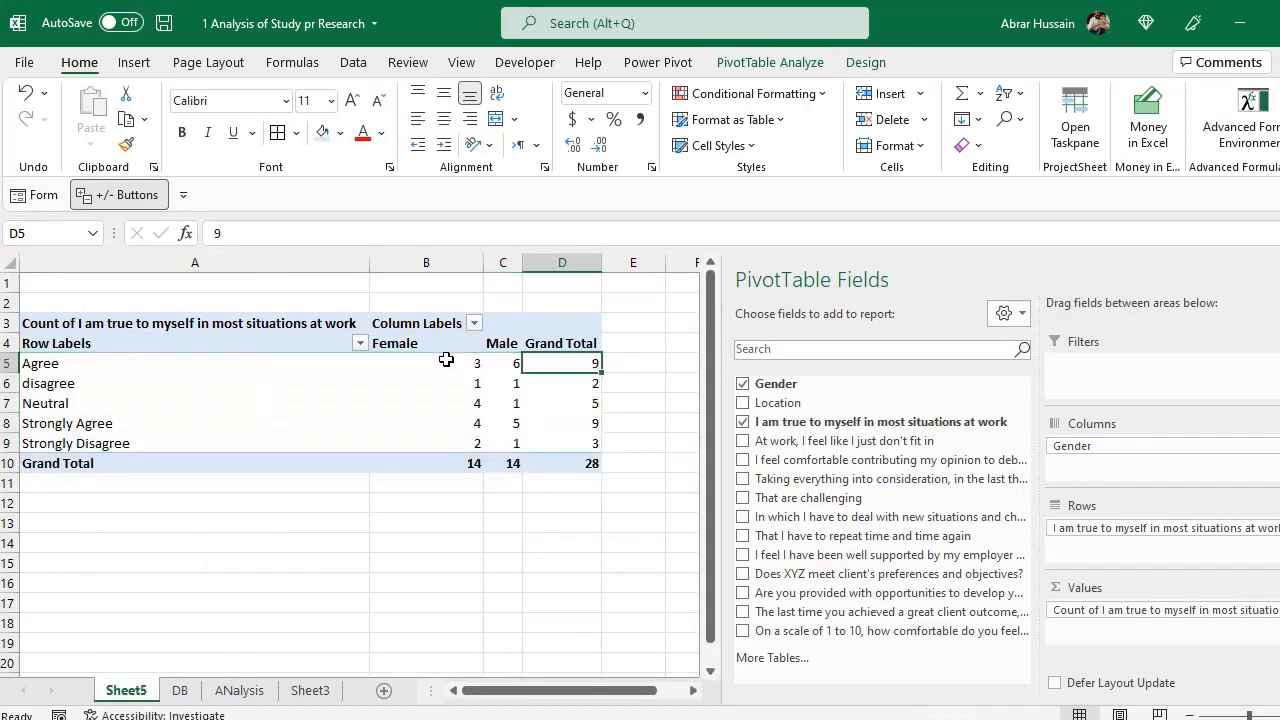
left_click(503, 366)
left_click(466, 360)
left_click_drag(466, 360, 586, 465)
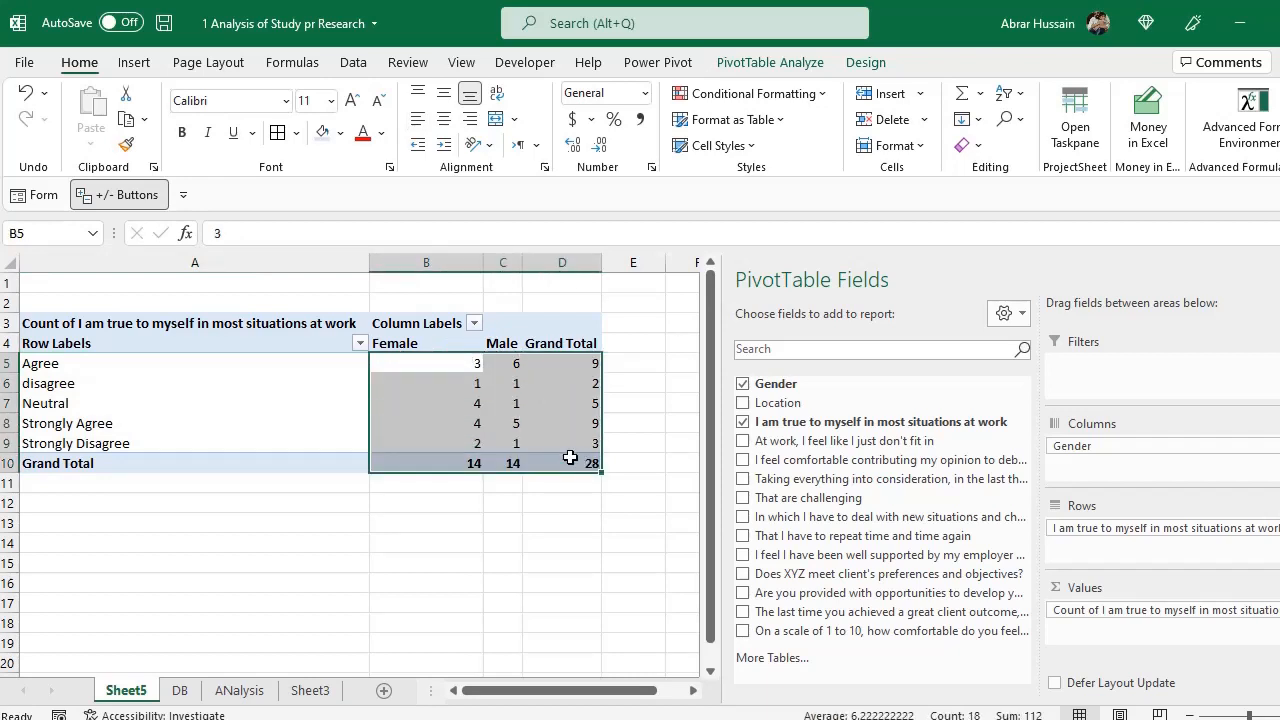
Enter =B5/$B$10 in E5 beside the PivotTable to calculate the female share of the Agree responses
left_click(627, 362)
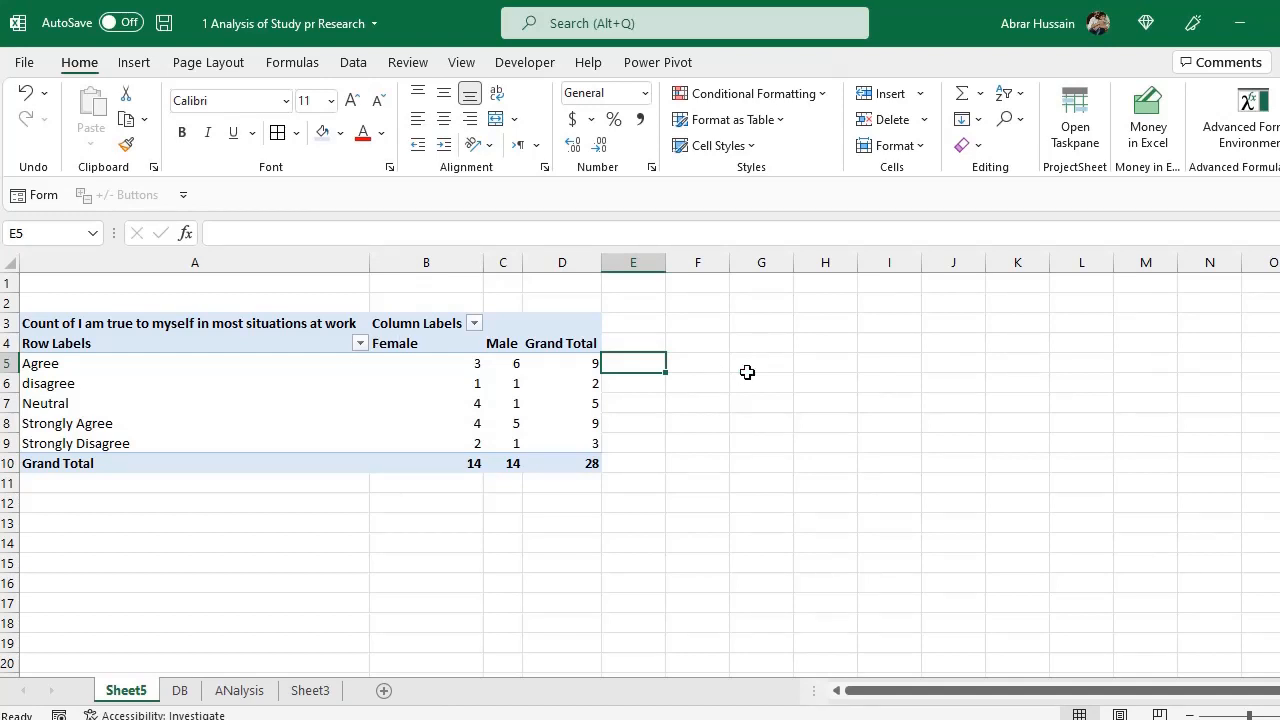
type("=")
key("Left")
key("Left")
key("Left")
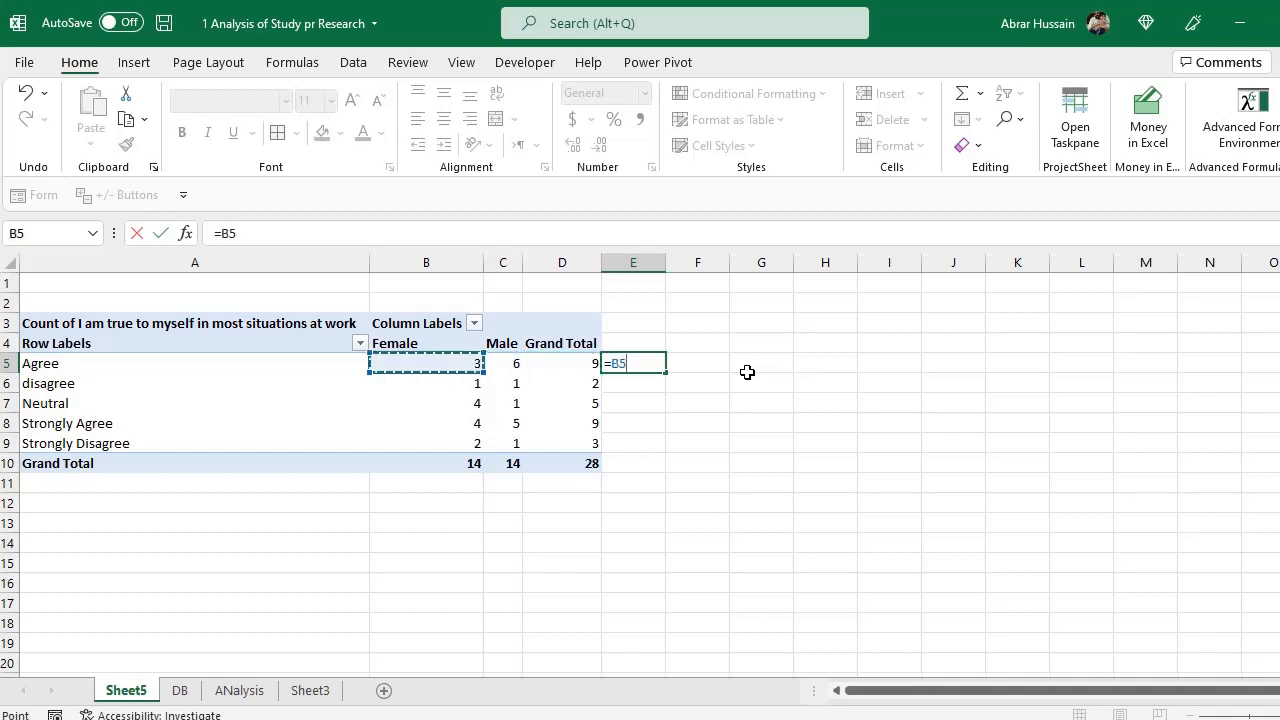
type("/")
key("Left")
key("Left")
key("Down")
key("Down")
key("Down")
key("Down")
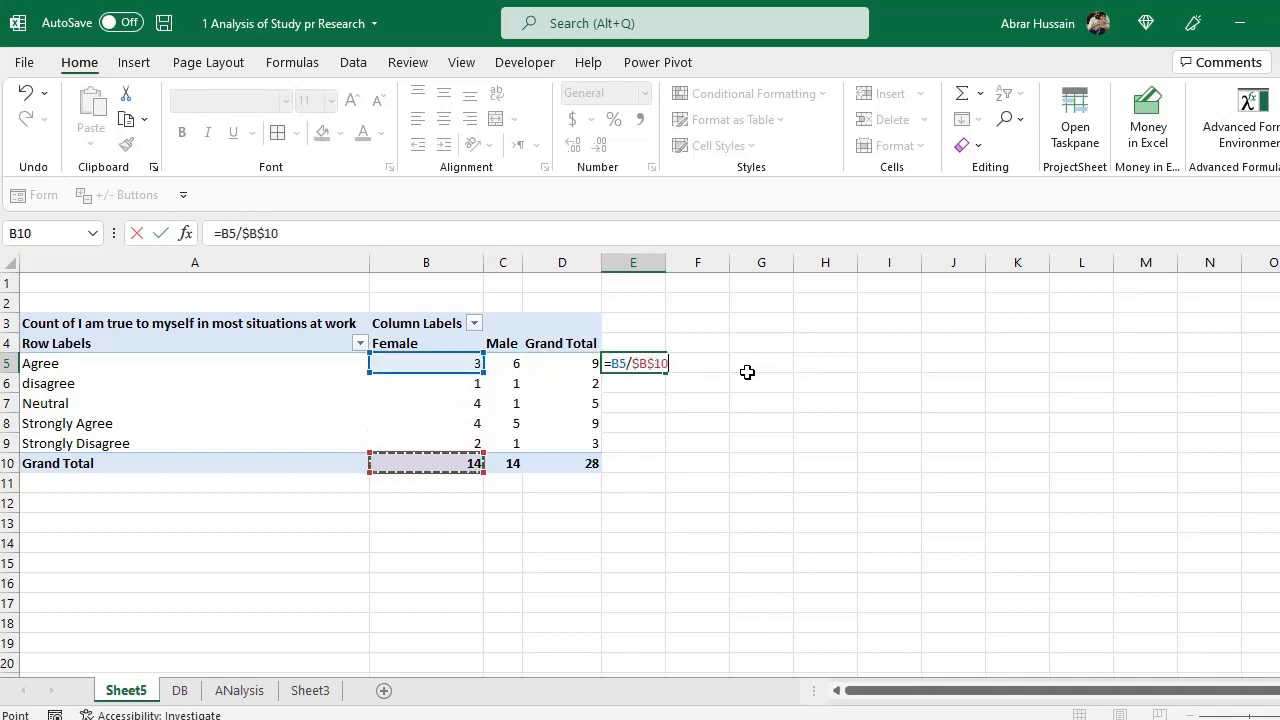
key("Return")
Copy the share formula from E5 across to F5:G5 for the male and grand total columns
key("Up")
key("ctrl+c")
key("Right")
key("shift+Right")
key("ctrl+v")
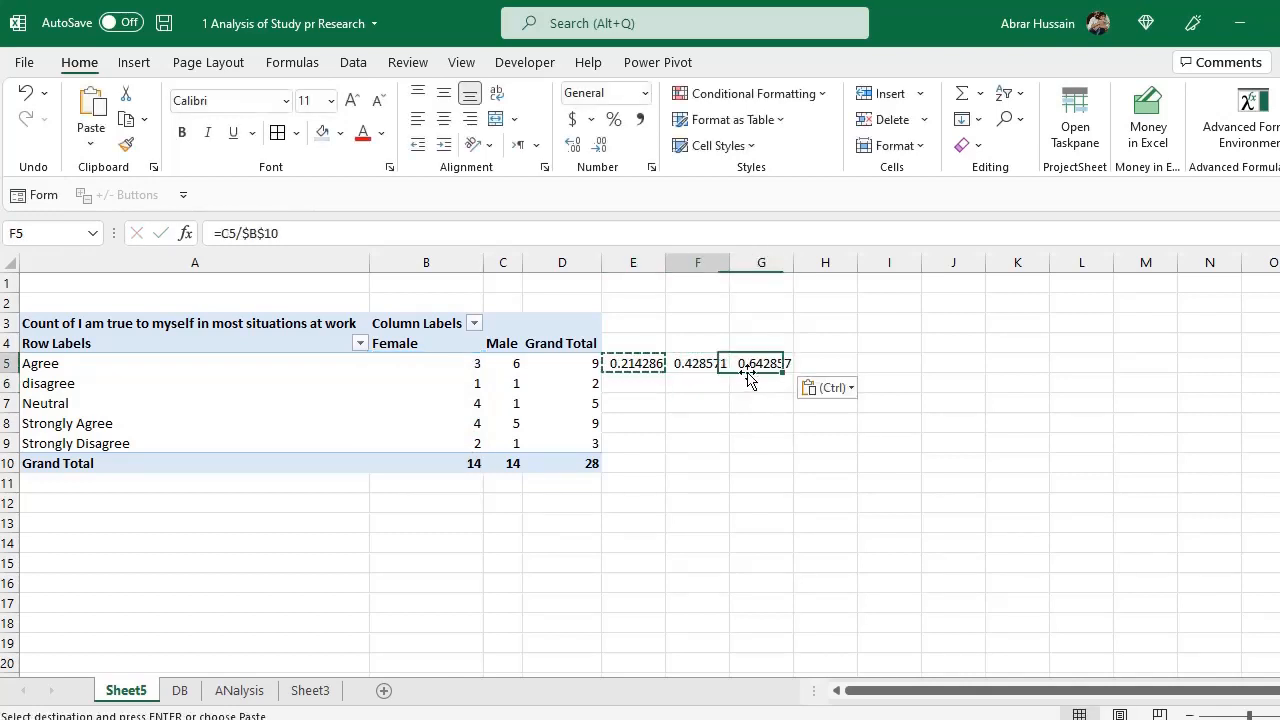
Copy the share formulas in E5:G5 down to E6:G10 for the remaining responses and the Grand Total row
key("Left")
key("shift+Right")
key("shift+Right")
key("ctrl+c")
key("Down")
key("ctrl+v")
key("Down")
key("ctrl+v")
key("Down")
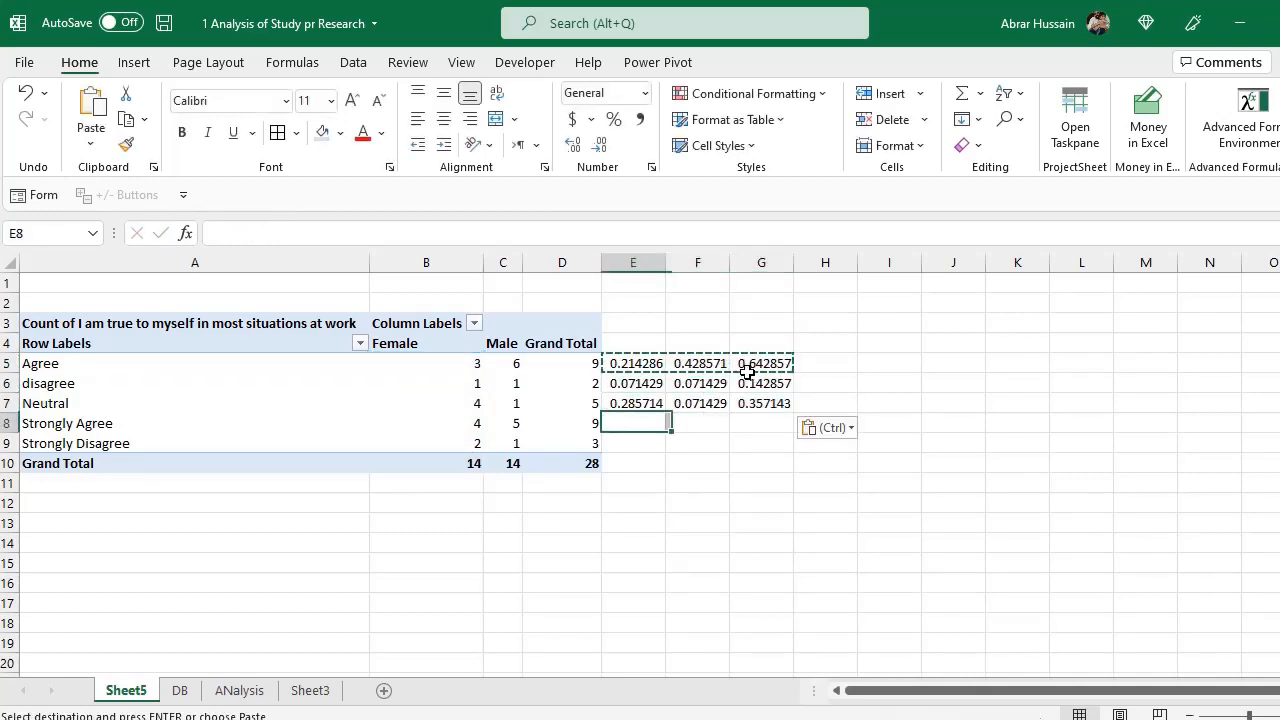
key("ctrl+v")
key("Down")
key("ctrl+v")
key("Down")
key("ctrl+v")
Check which total cell the share formulas in E5 and F5 divide by
key("Up")
key("Up")
key("Up")
key("Up")
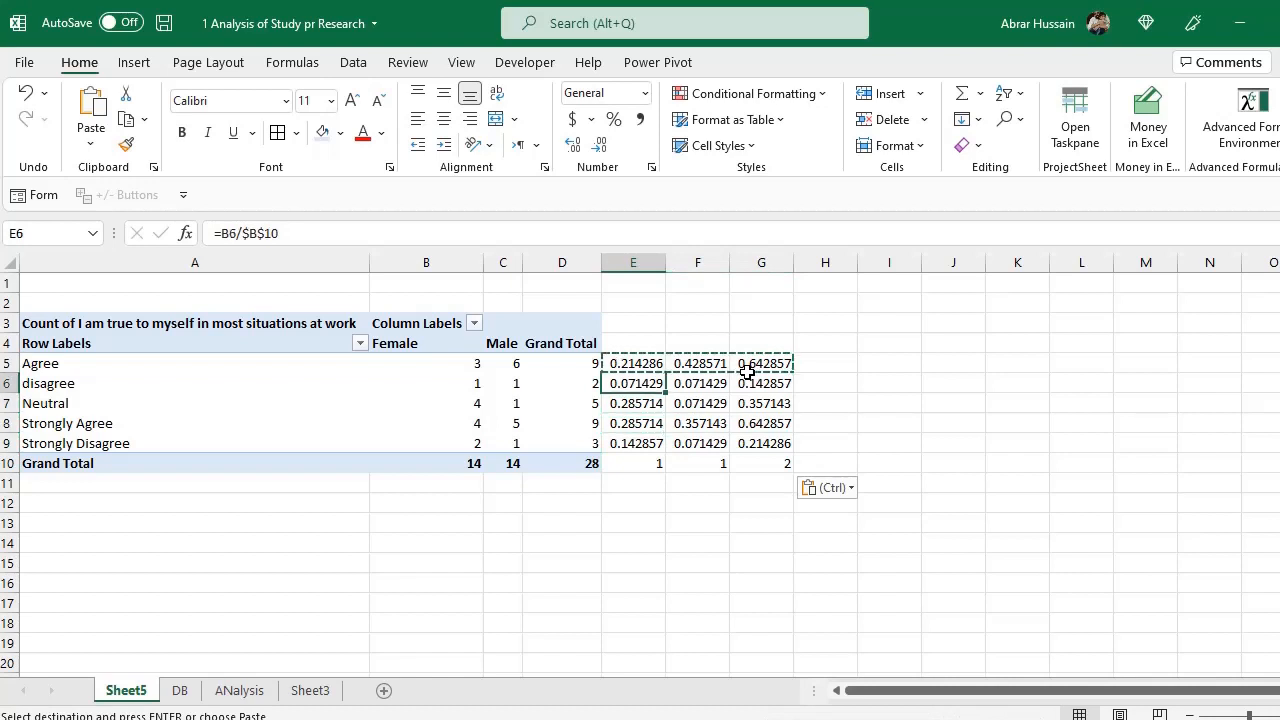
key("Up")
key("ctrl+shift+Right")
key("ctrl+shift+Down")
key("Right")
key("Escape")
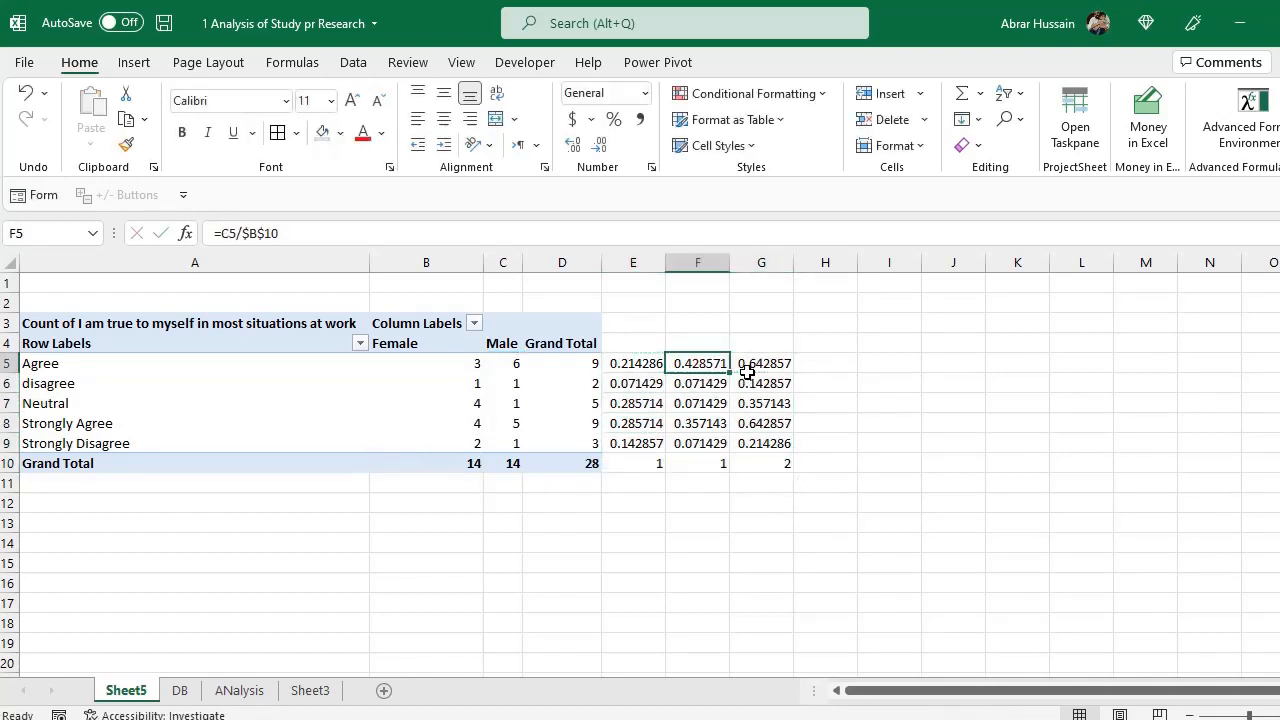
key("F2")
key("Escape")
key("F2")
key("Escape")
key("Left")
key("F2")
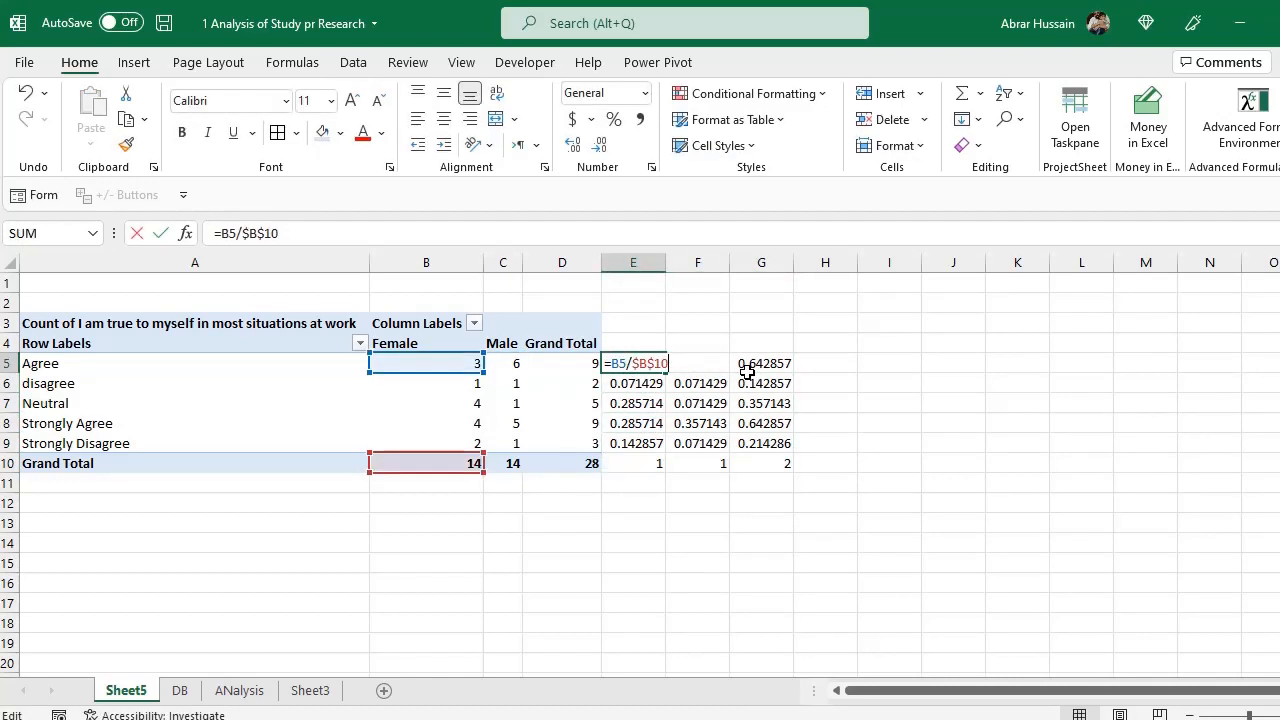
key("Escape")
Change the divisor of the male share in F5 to the Male total in C10 and copy the formula down to F10
key("Right")
key("F2")
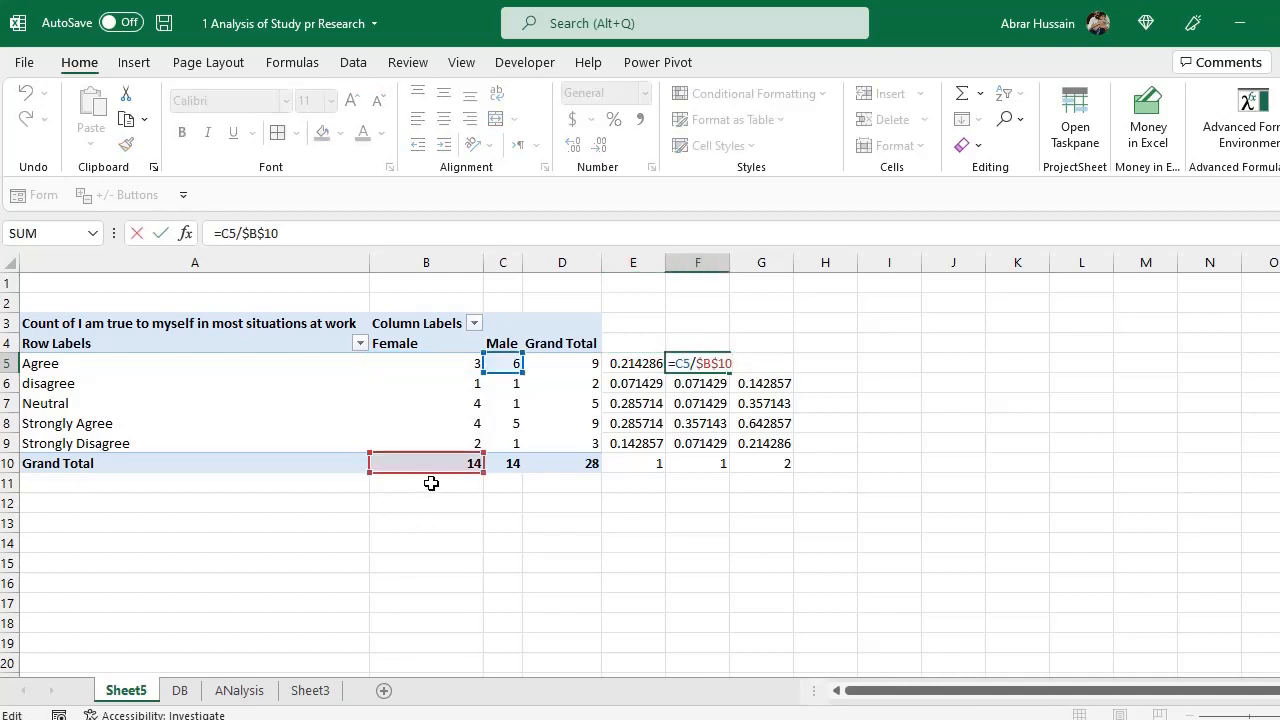
left_click_drag(431, 483, 512, 480)
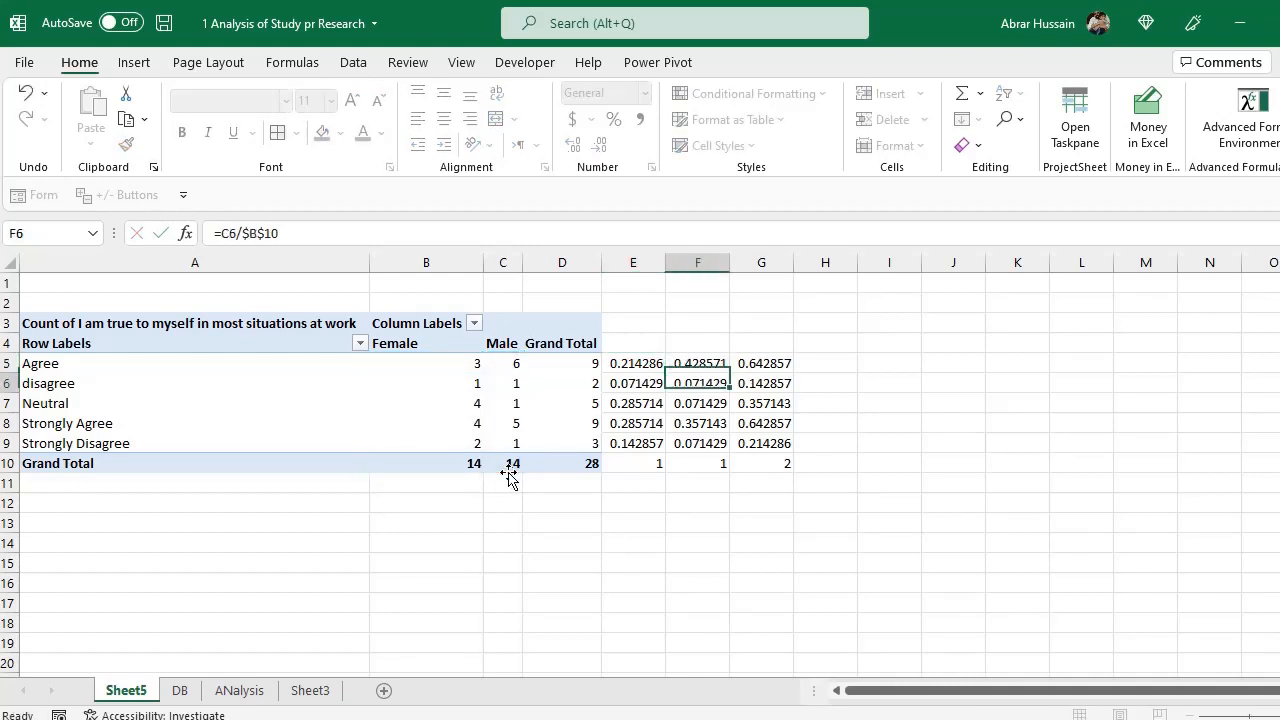
key("ctrl+Return")
key("ctrl+c")
key("shift+Down")
key("shift+Down")
key("shift+Down")
key("shift+Down")
key("shift+Down")
key("ctrl+v")
Change the divisor of the overall share in G5 to $D$10 and copy the formula down to G10
key("Right")
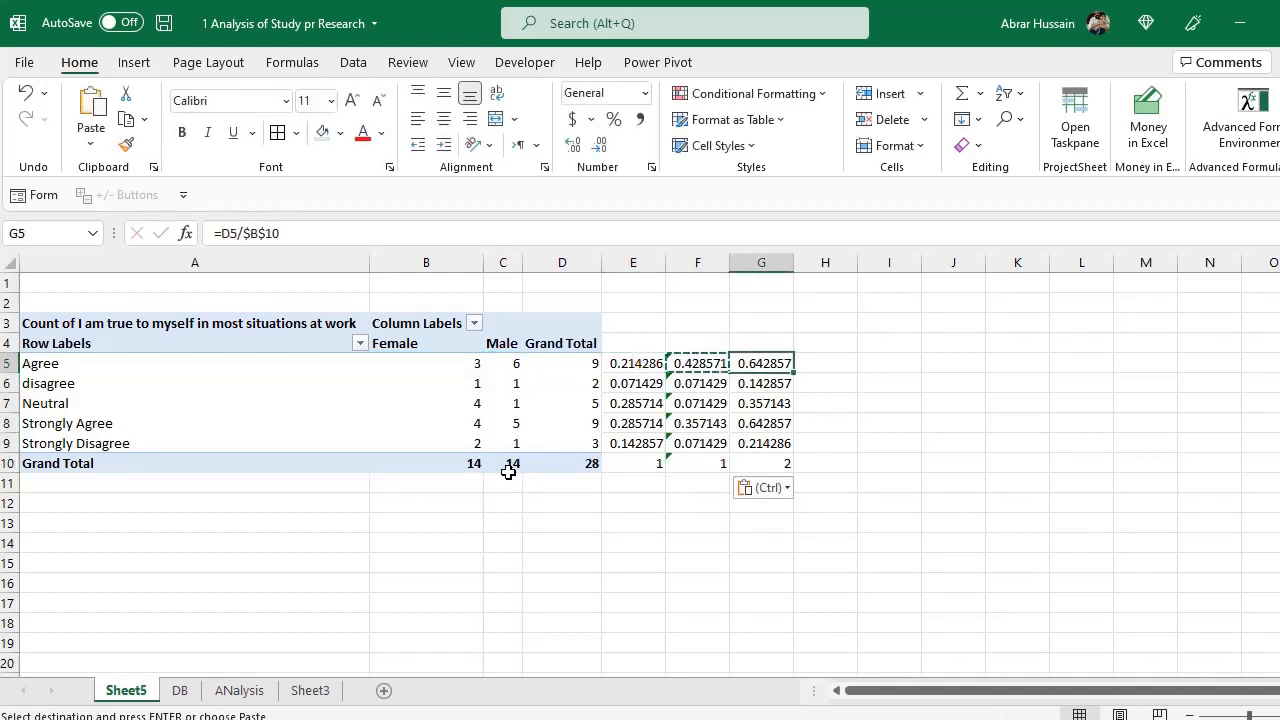
key("F2")
left_click_drag(437, 483, 590, 477)
key("ctrl+Return")
key("ctrl+c")
key("shift+Down")
key("shift+Down")
key("shift+Down")
key("shift+Down")
key("shift+Down")
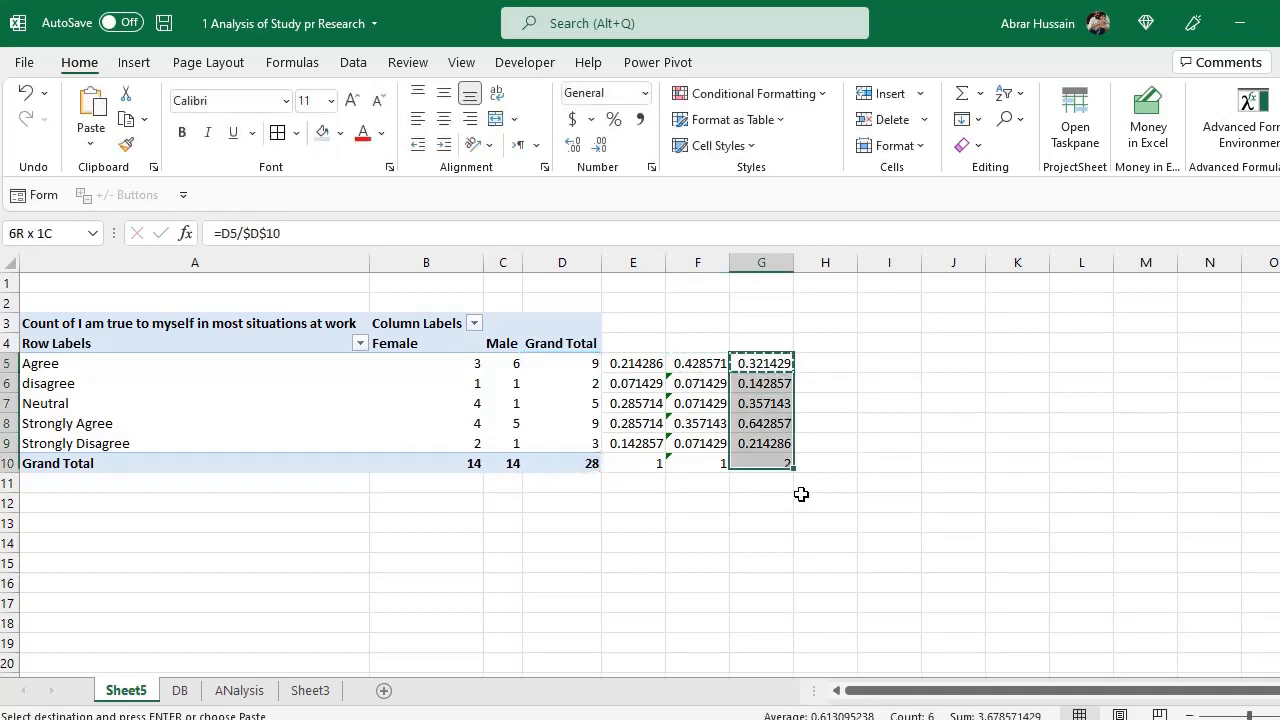
key("ctrl+v")
Format the shares in E5:G10 as percentages
key("Up")
key("Left")
key("Left")
key("Down")
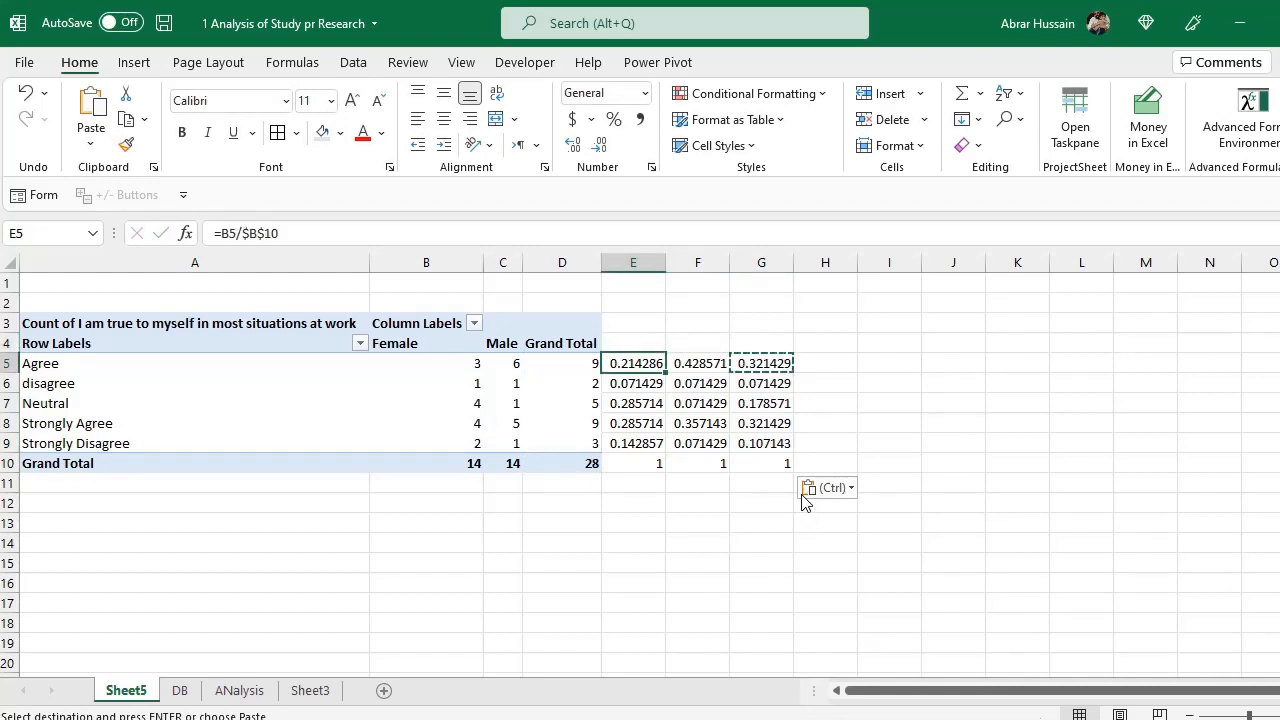
key("ctrl+shift+Right")
key("ctrl+shift+Down")
left_click(614, 119)
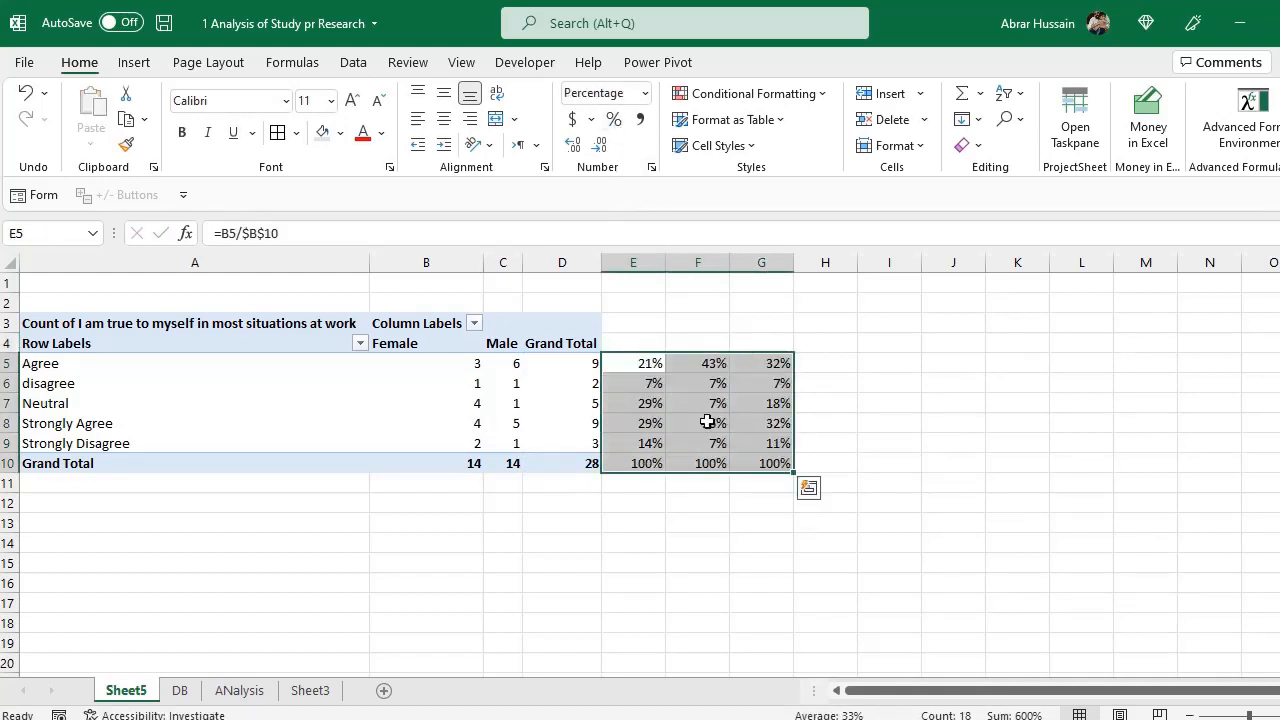
Copy the PivotTable rows with the percentage columns, A4:G10, and paste them as a plain table at A12
left_click_drag(634, 343, 800, 340)
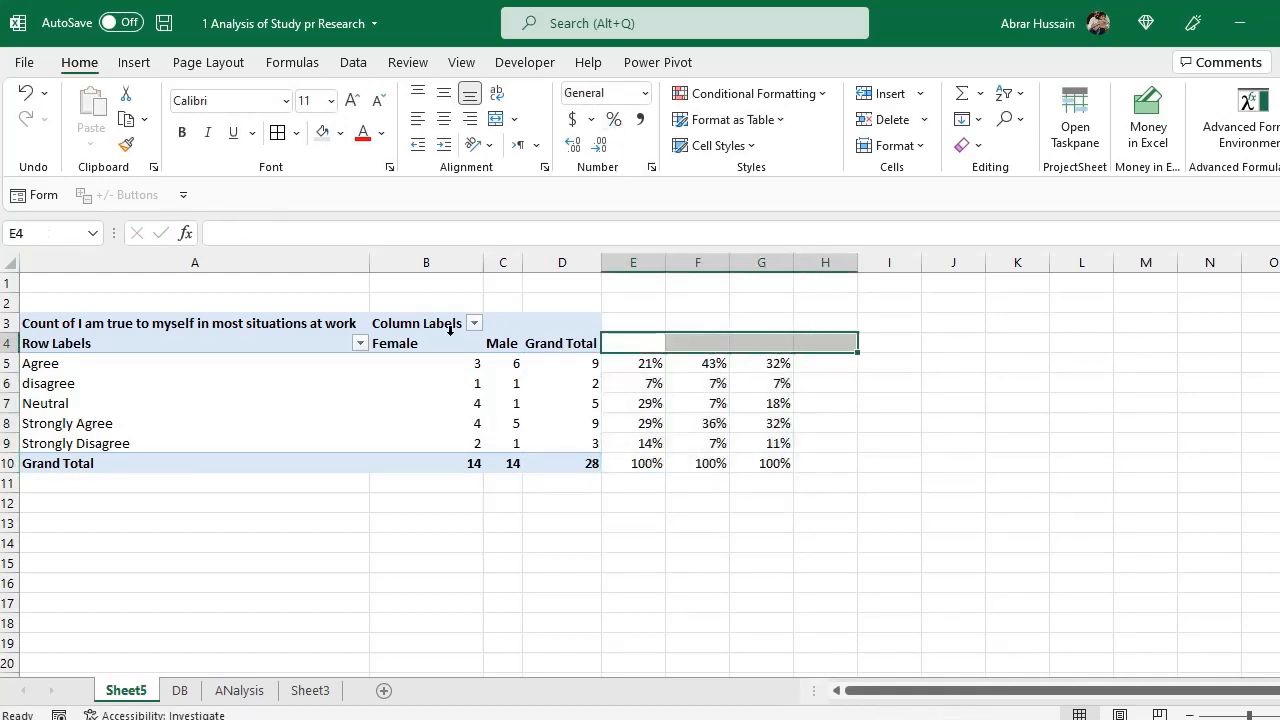
left_click(420, 343)
left_click_drag(101, 351, 675, 445)
left_click(1279, 280)
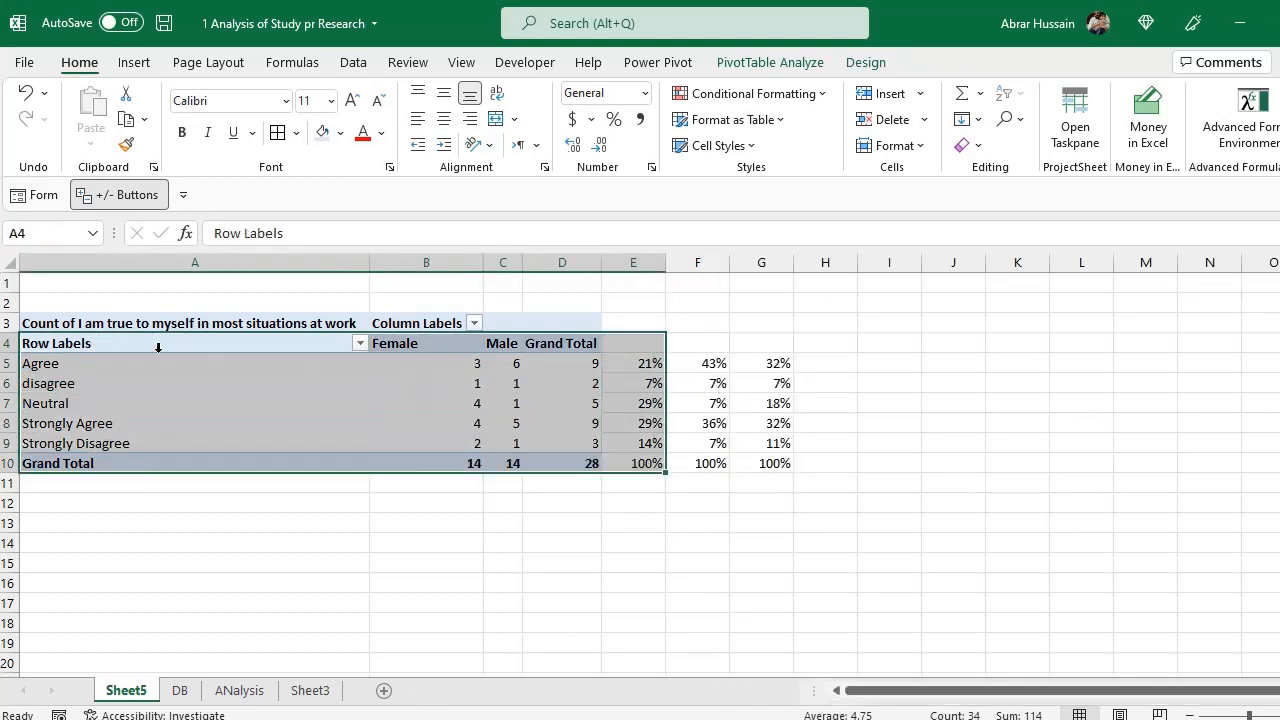
left_click_drag(158, 347, 772, 465)
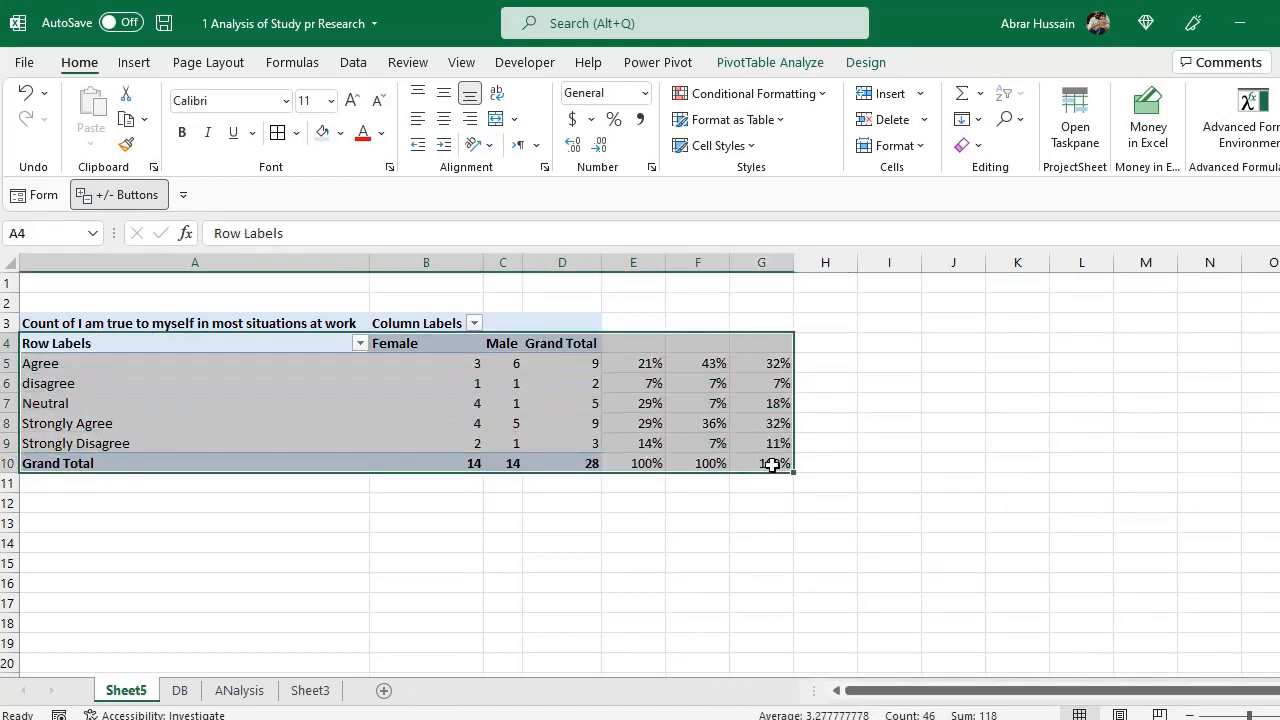
key("ctrl+c")
left_click(94, 505)
key("ctrl+v")
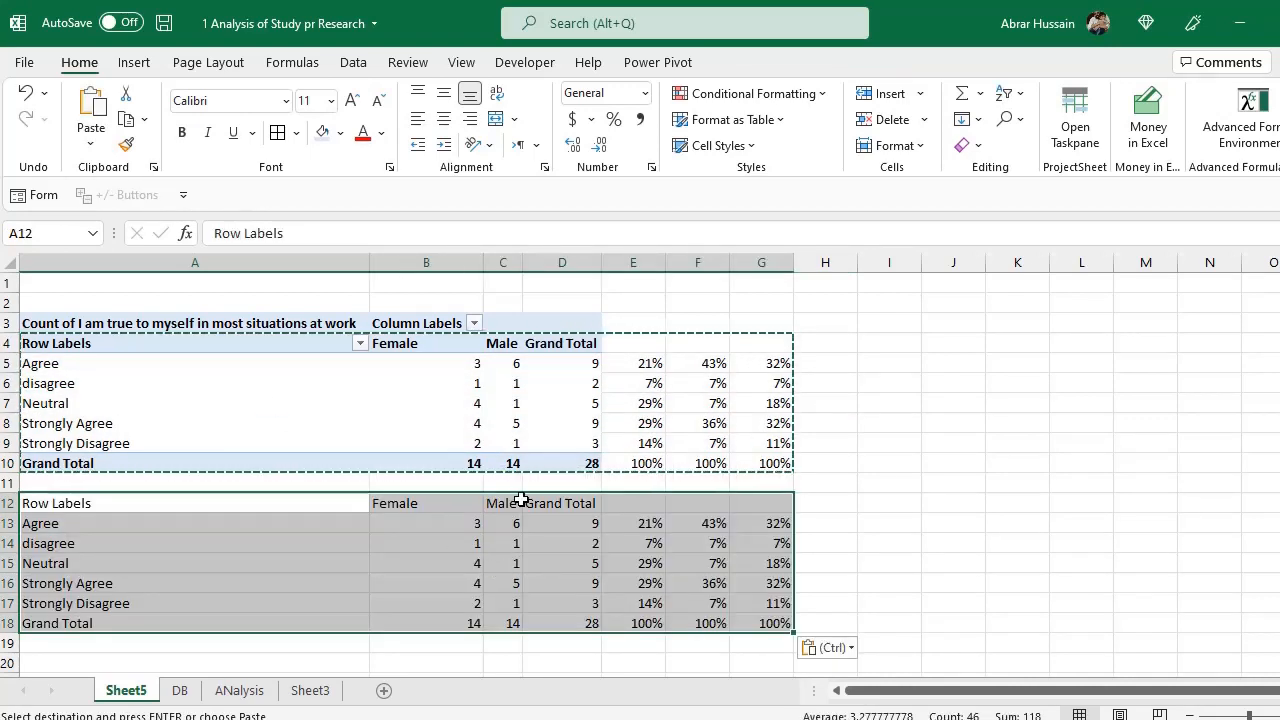
Compare the headings and figures of the pasted table at A12 with the layout of the first table in ANalysis
left_click_drag(406, 511, 770, 505)
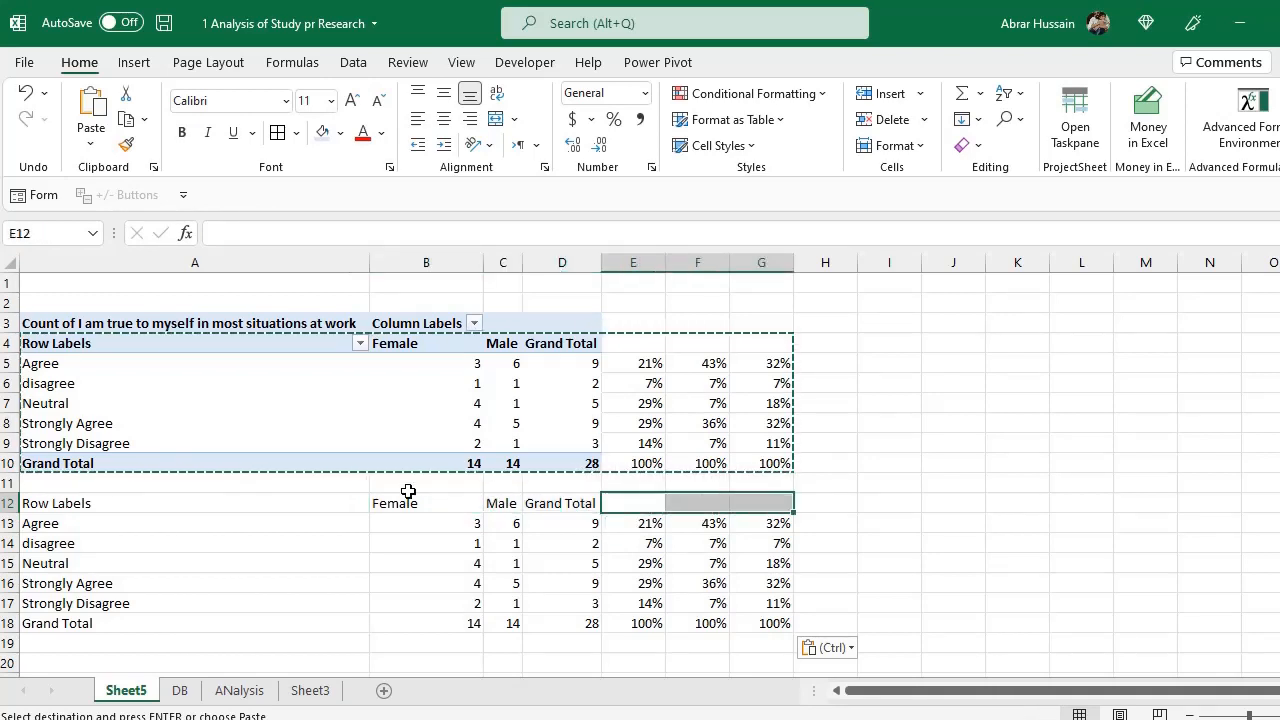
left_click(409, 491)
left_click_drag(410, 500, 764, 632)
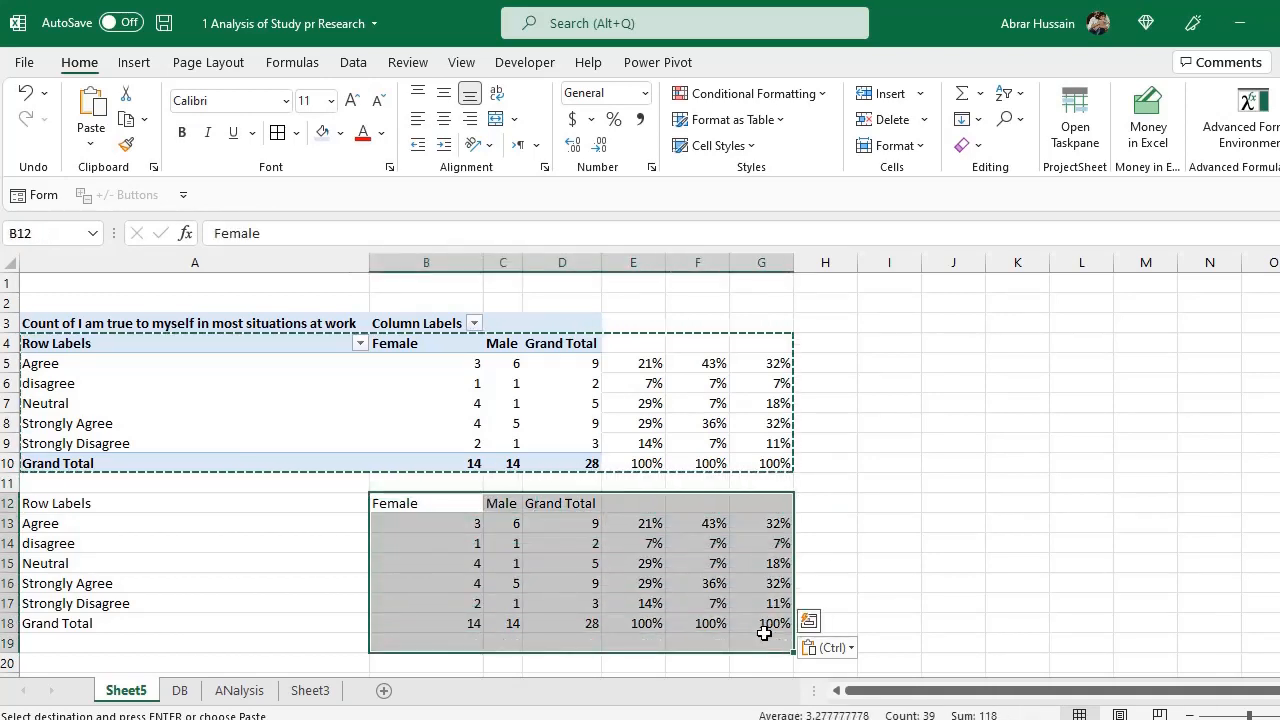
left_click(242, 690)
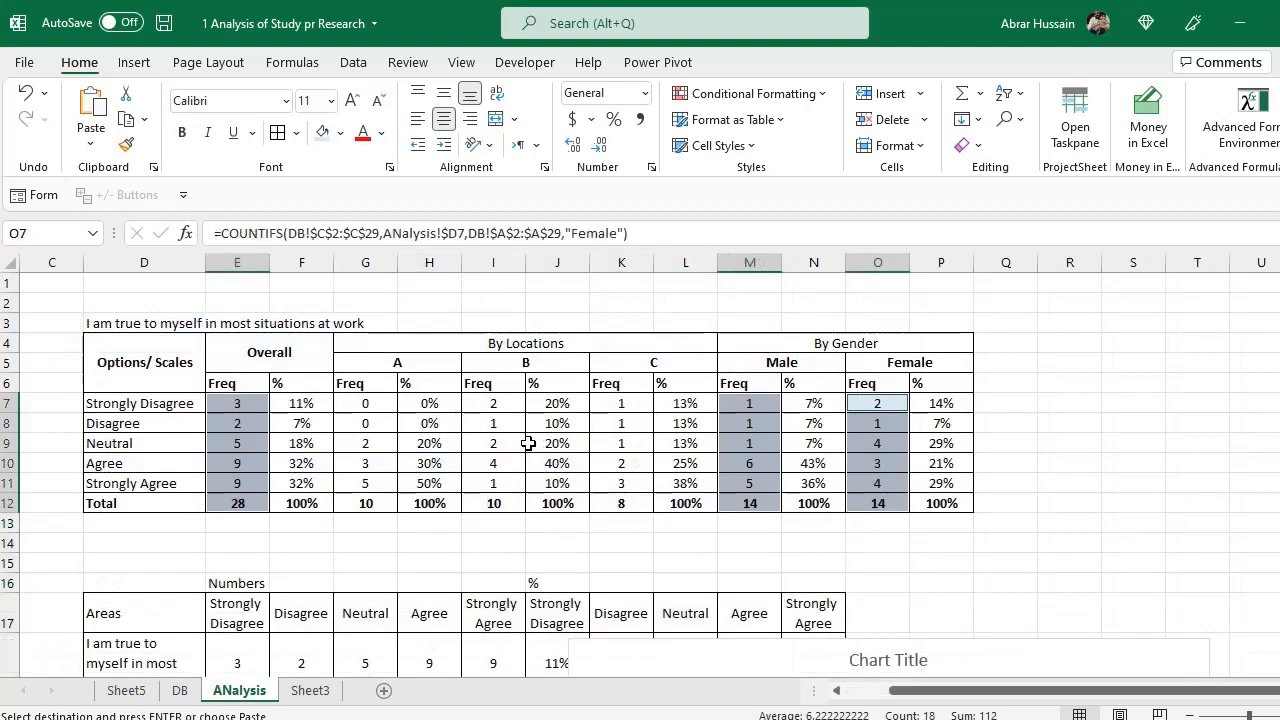
left_click_drag(338, 414, 322, 410)
left_click(243, 403)
left_click(383, 404)
left_click_drag(428, 402, 408, 386)
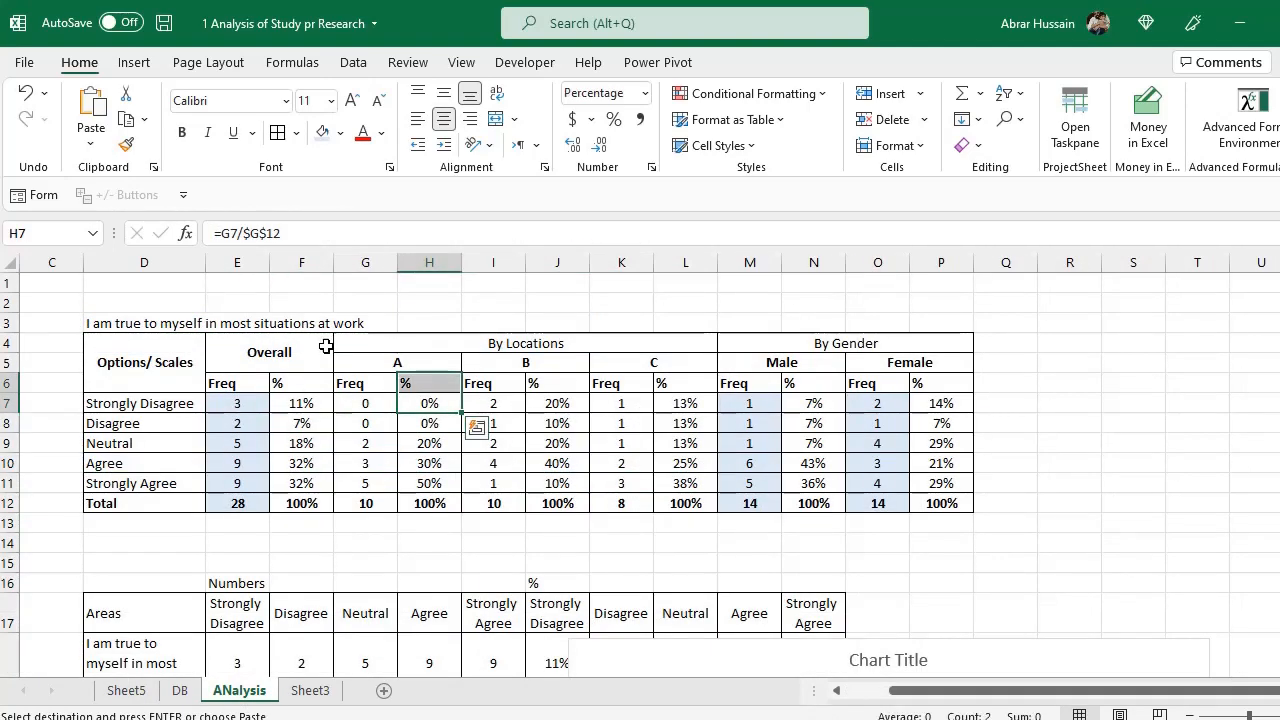
left_click(180, 342)
left_click_drag(180, 342, 829, 345)
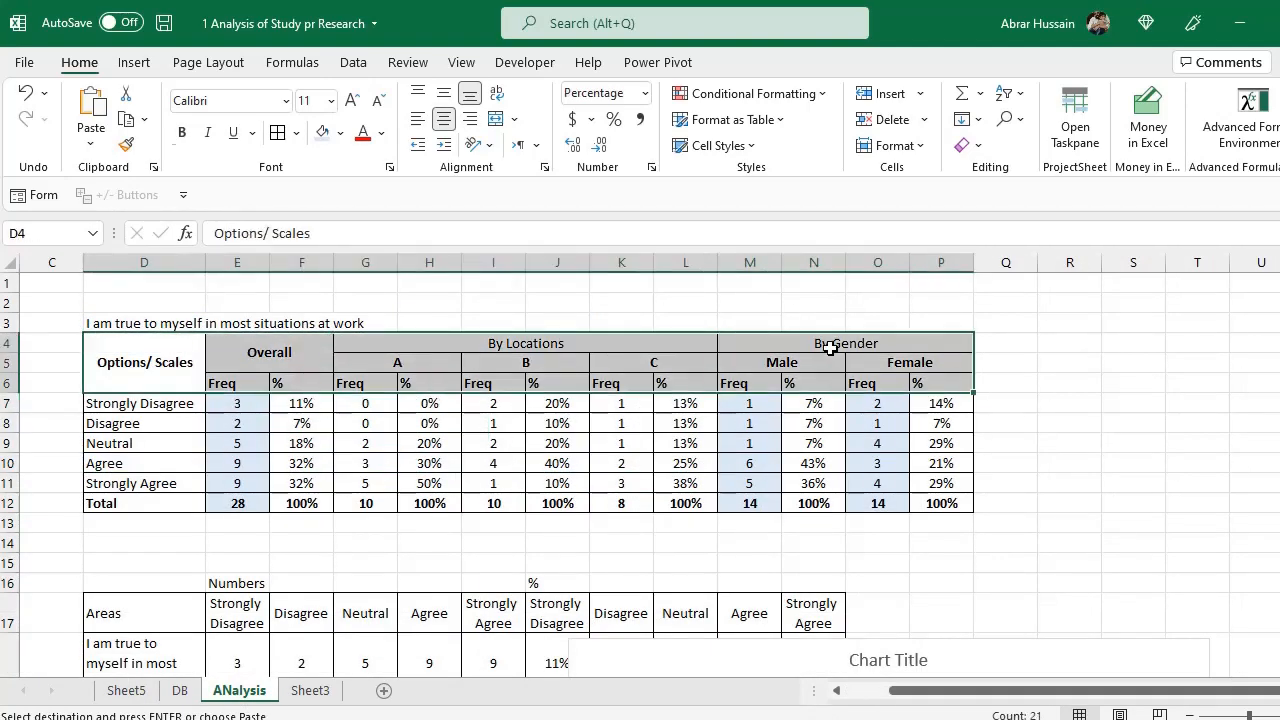
key("Escape")
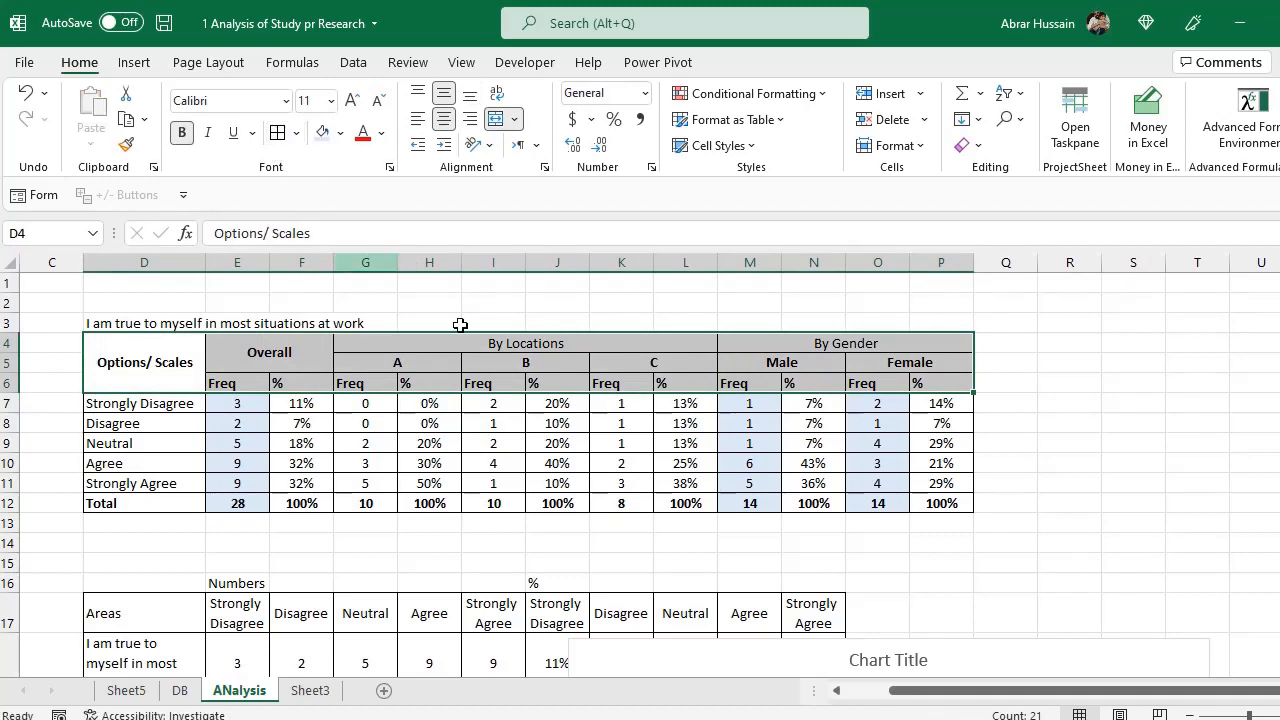
Make the By Locations and By Gender headings in row 4 of the ANalysis table bold
left_click(488, 344)
left_click(813, 344, "shift")
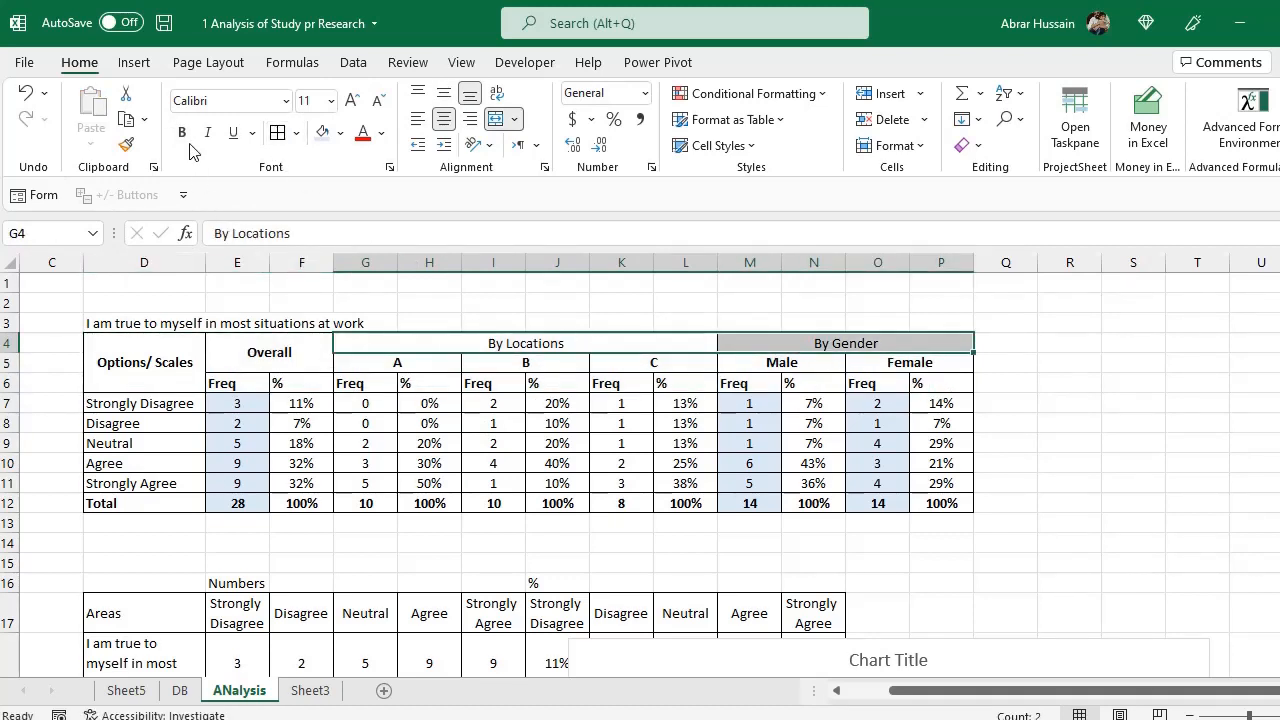
left_click(578, 444)
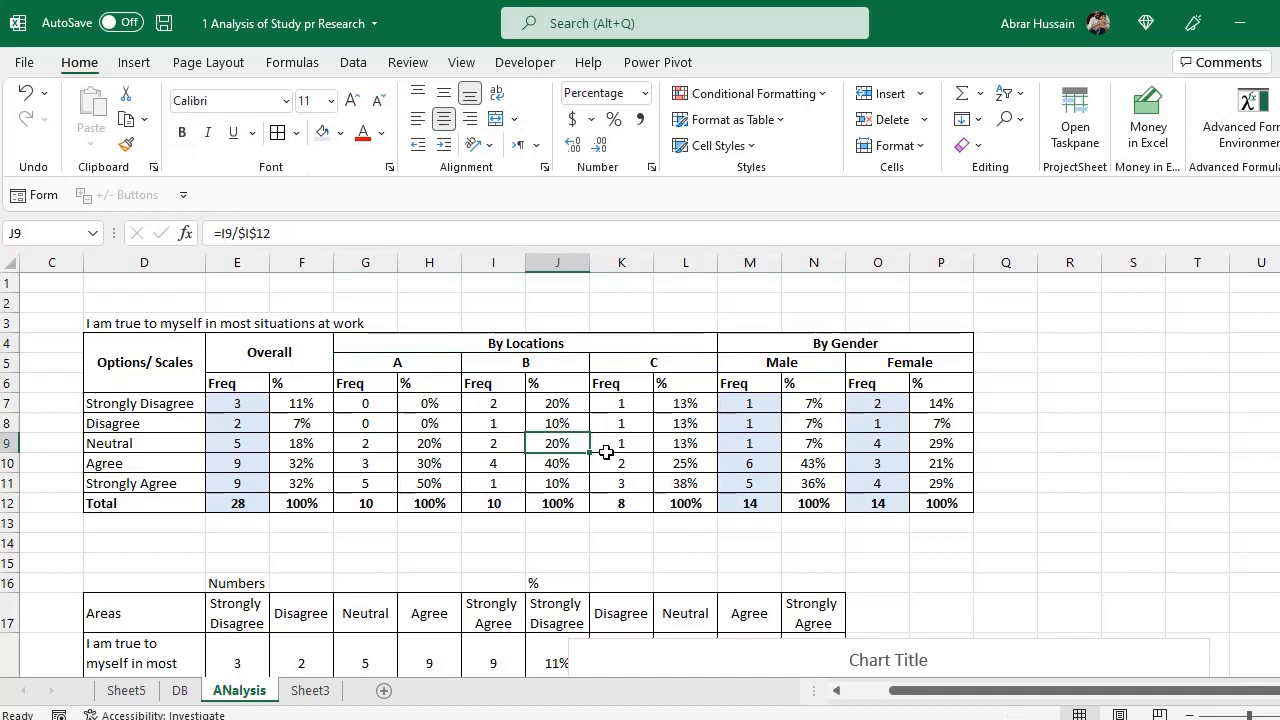
scroll(606, 452, "down", 3)
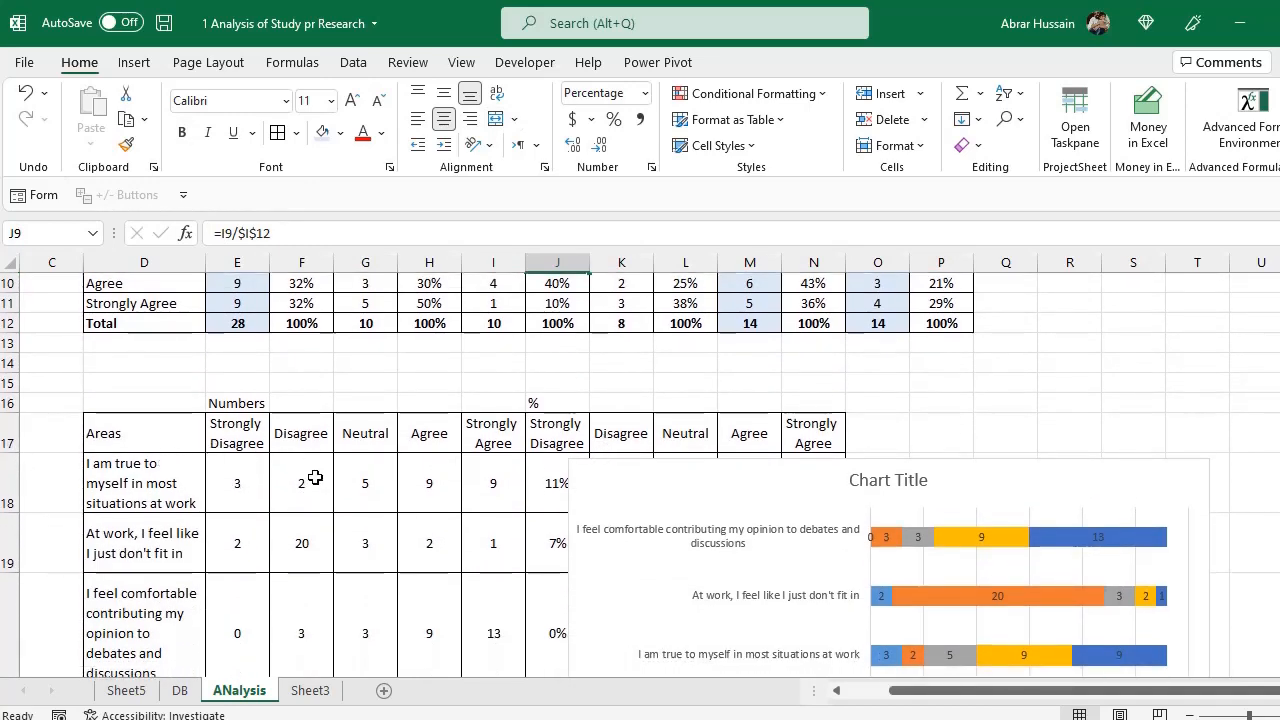
scroll(307, 488, "down", 2)
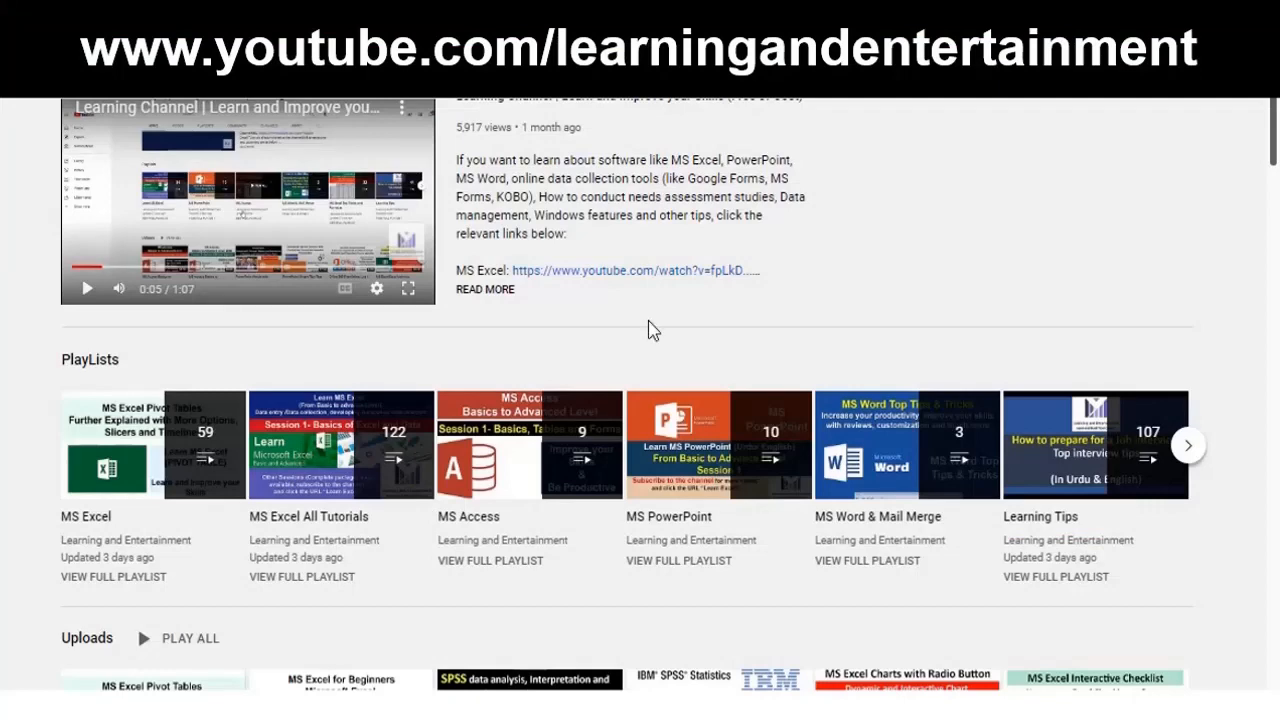
Browse the playlists and uploads on the Learning and Entertainment YouTube channel, including MS Excel, PowerPoint, Access and online data collection
scroll(644, 339, "down", 1)
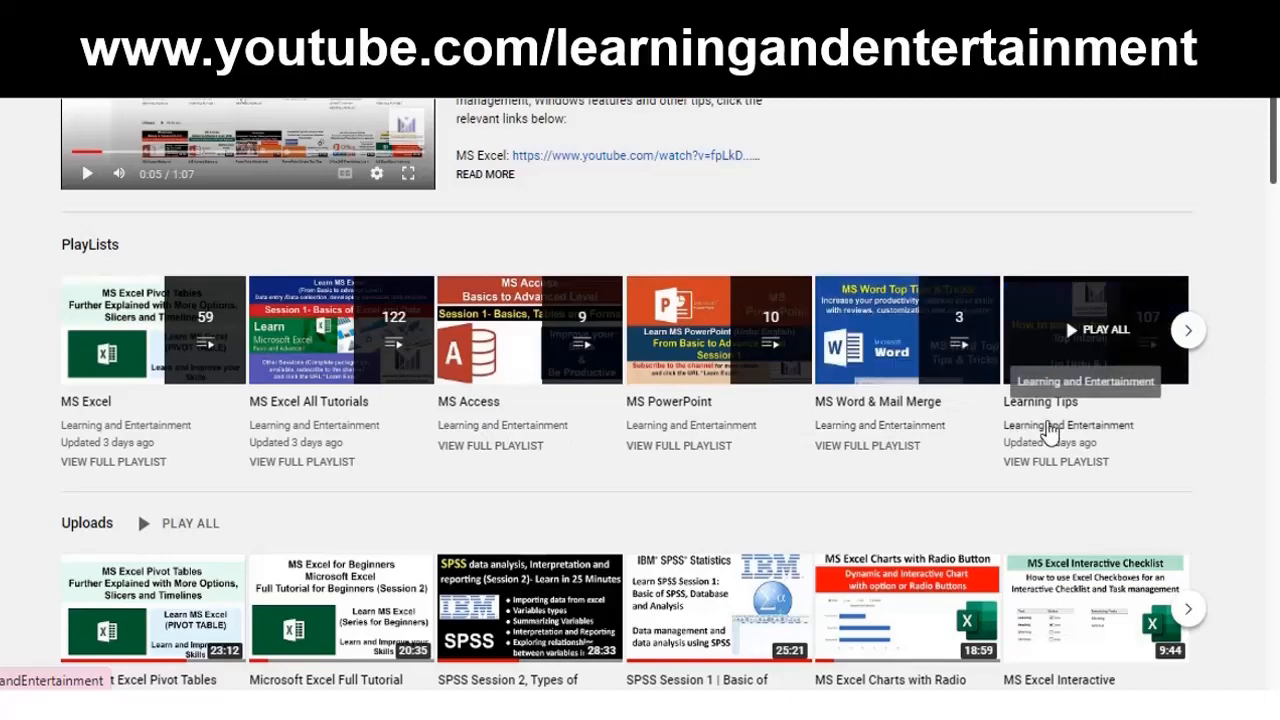
scroll(830, 420, "down", 3)
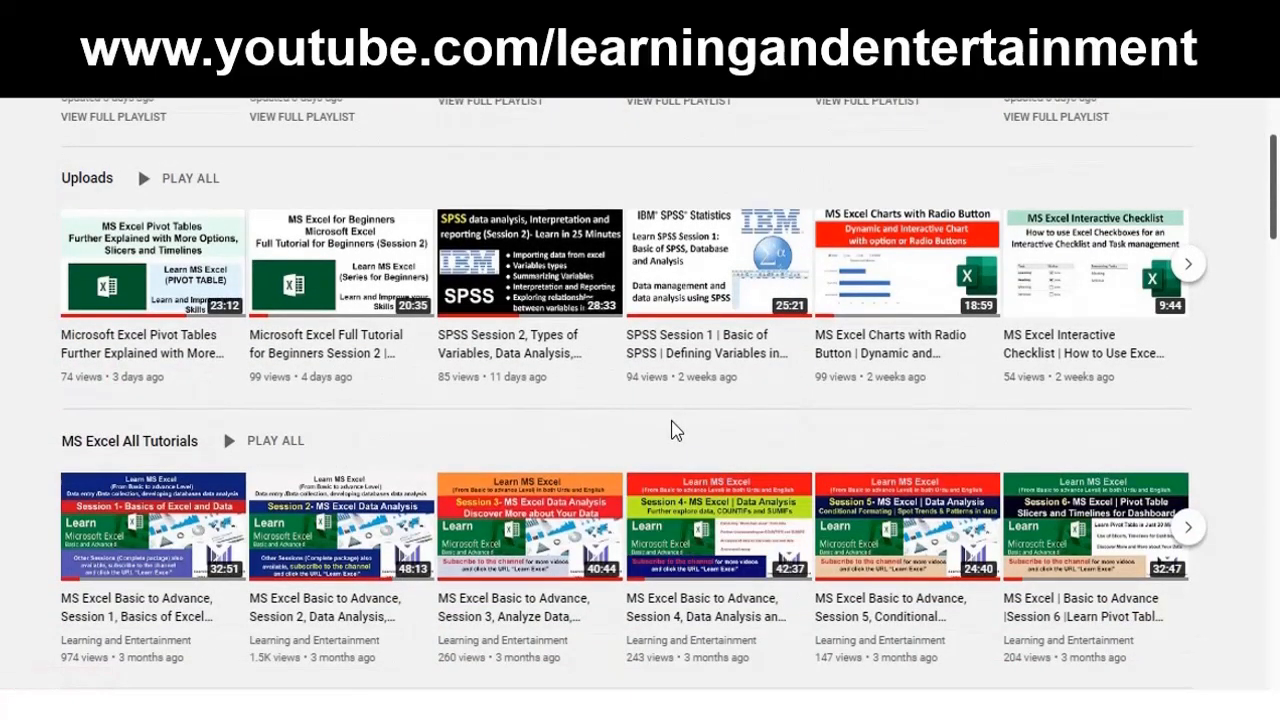
scroll(672, 430, "down", 2)
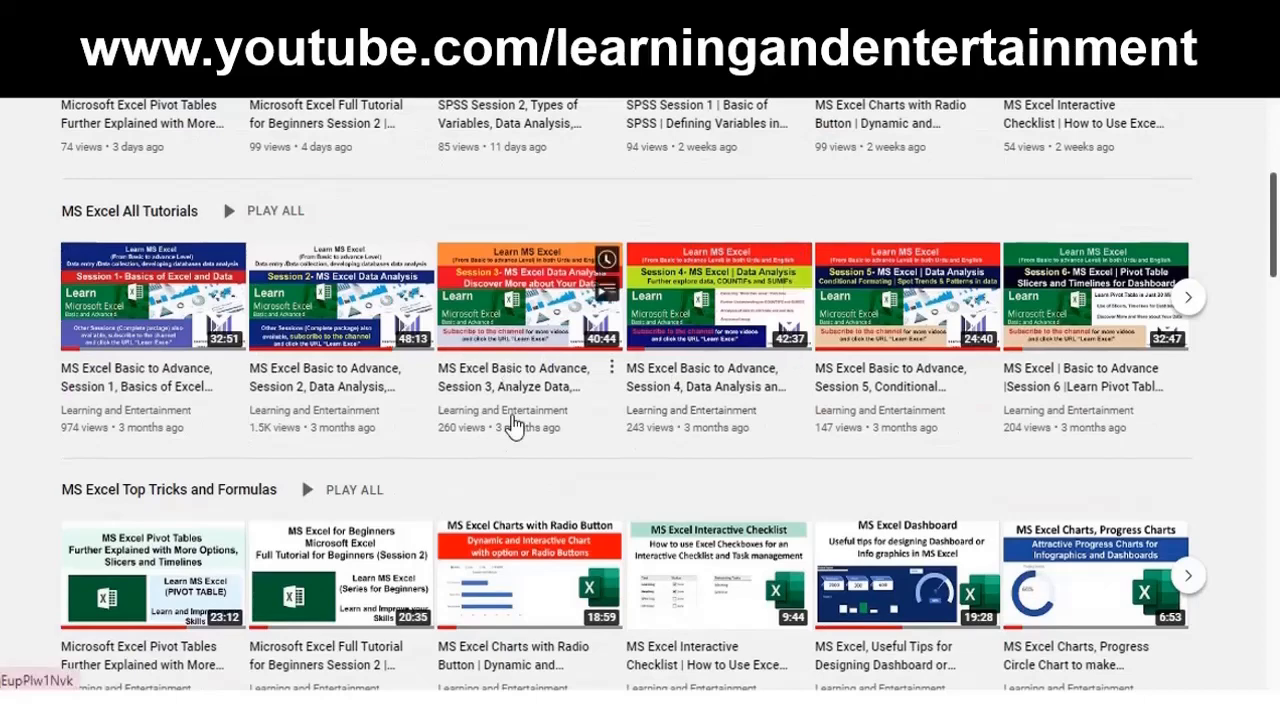
scroll(508, 440, "down", 1)
scroll(505, 445, "down", 3)
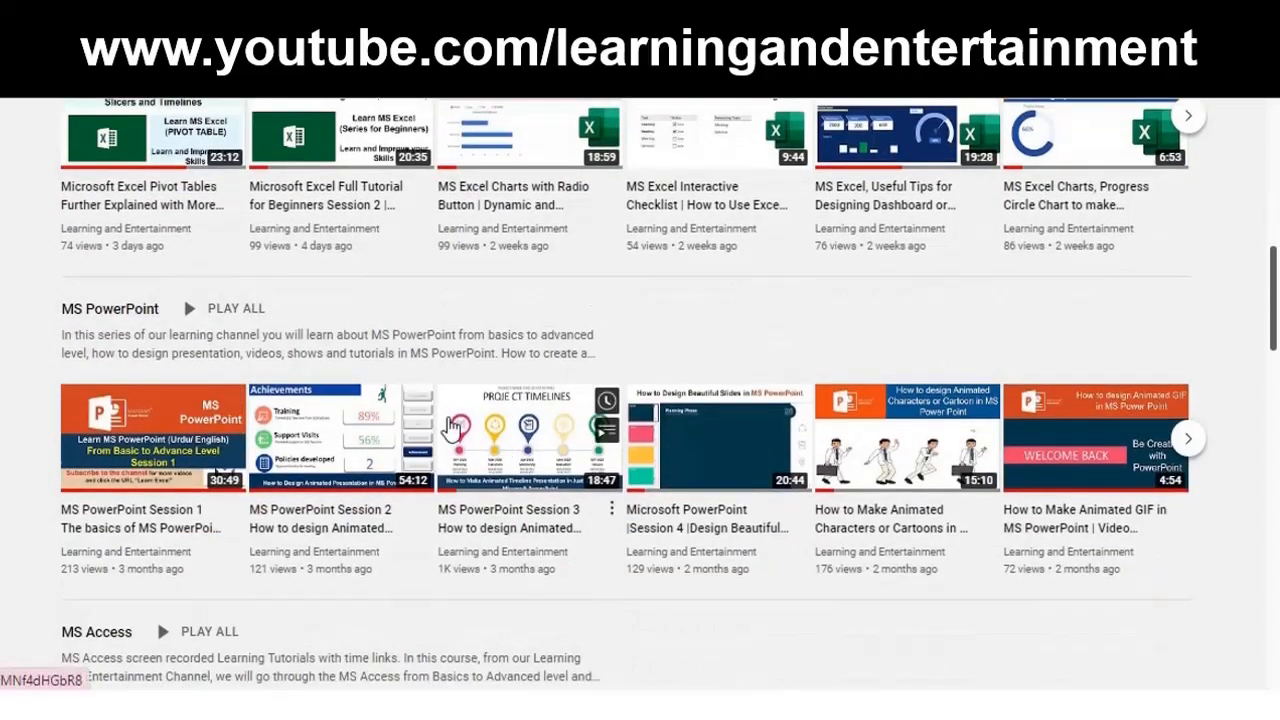
scroll(168, 305, "down", 3)
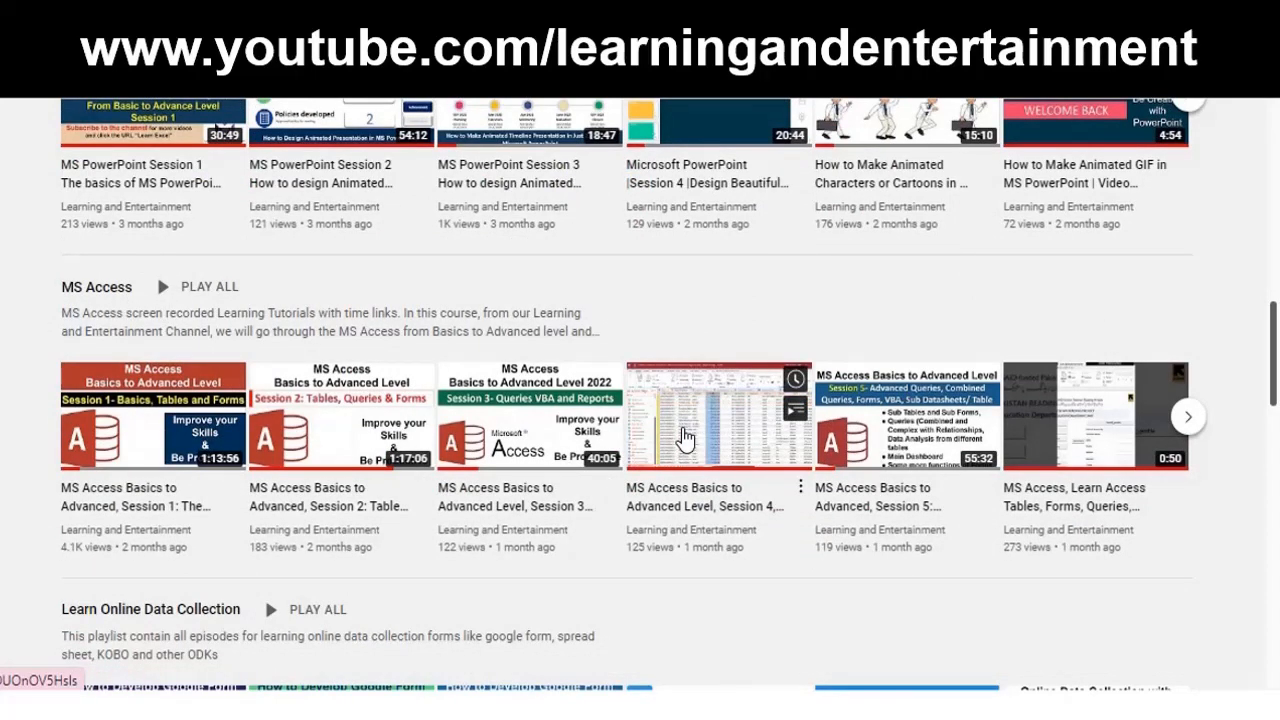
scroll(685, 438, "down", 3)
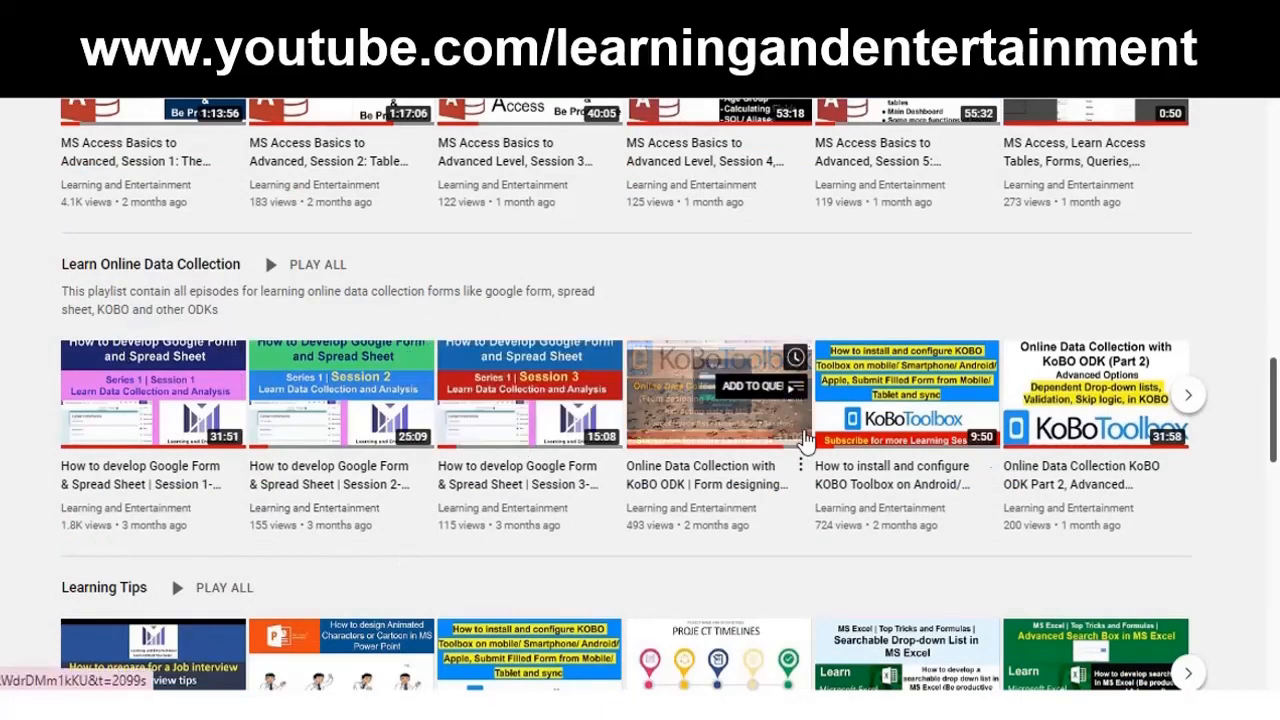
scroll(669, 428, "up", 20)
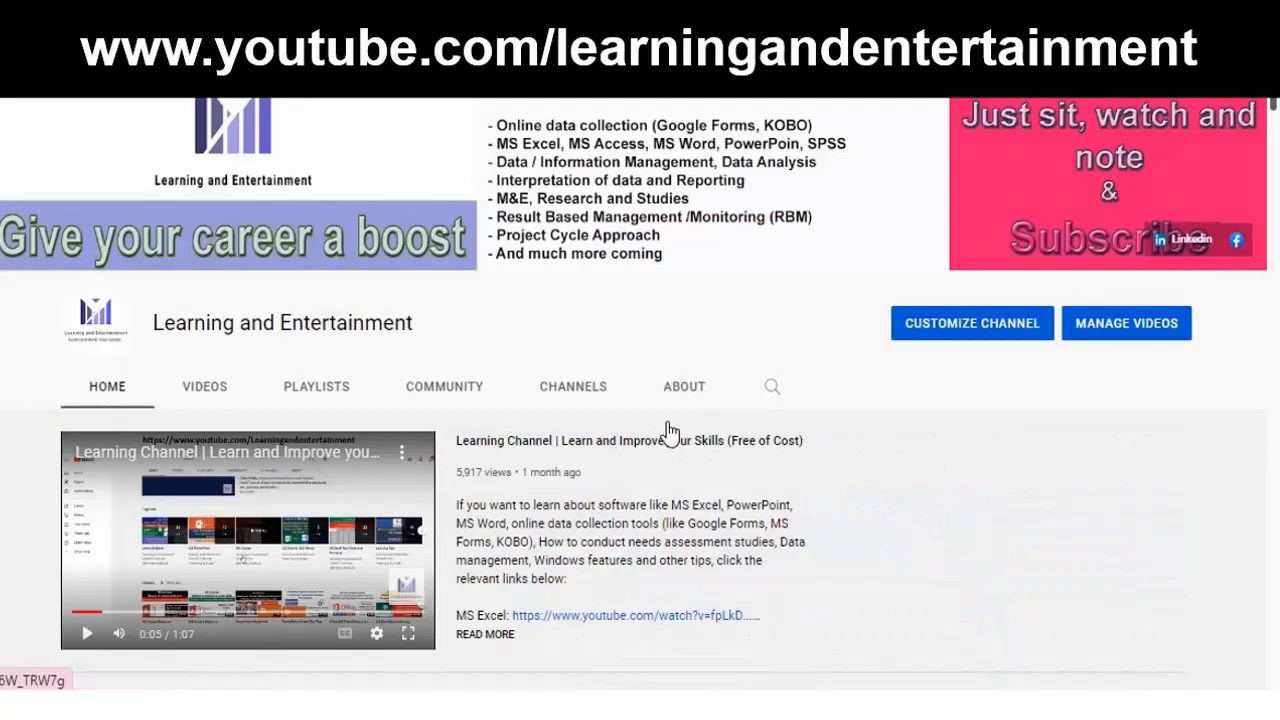
scroll(866, 417, "down", 2)
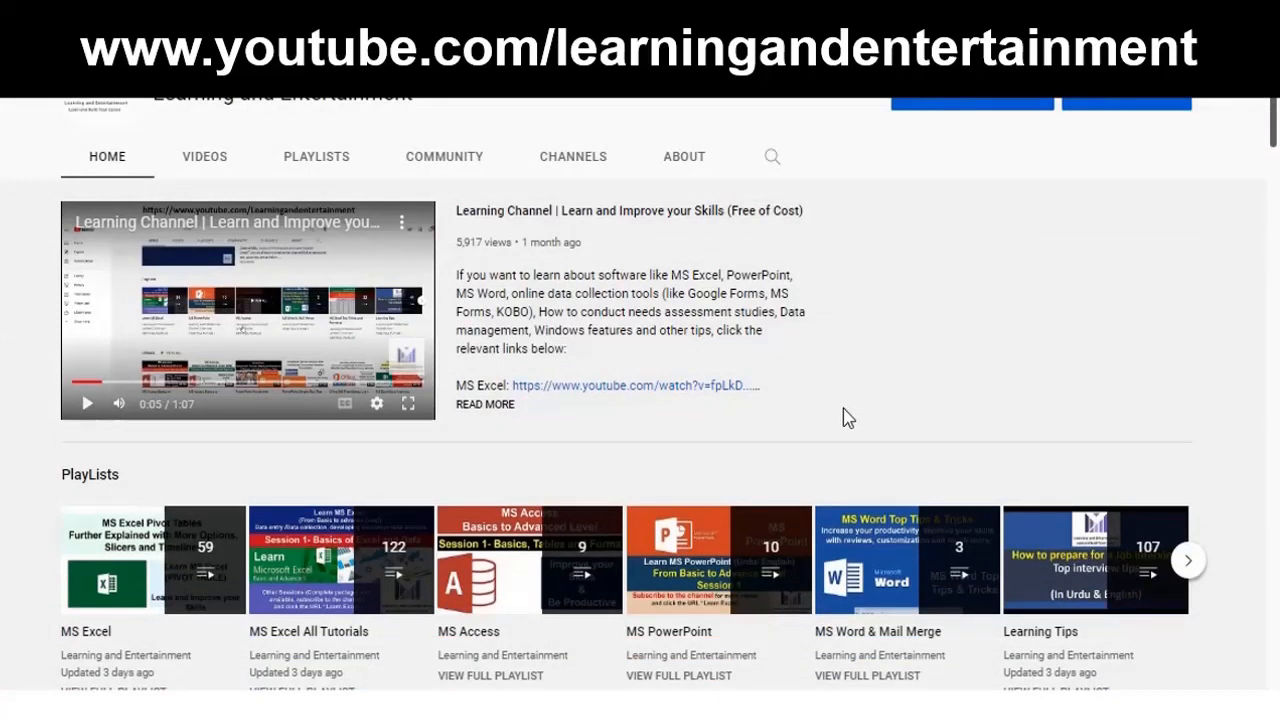
scroll(843, 417, "down", 1)
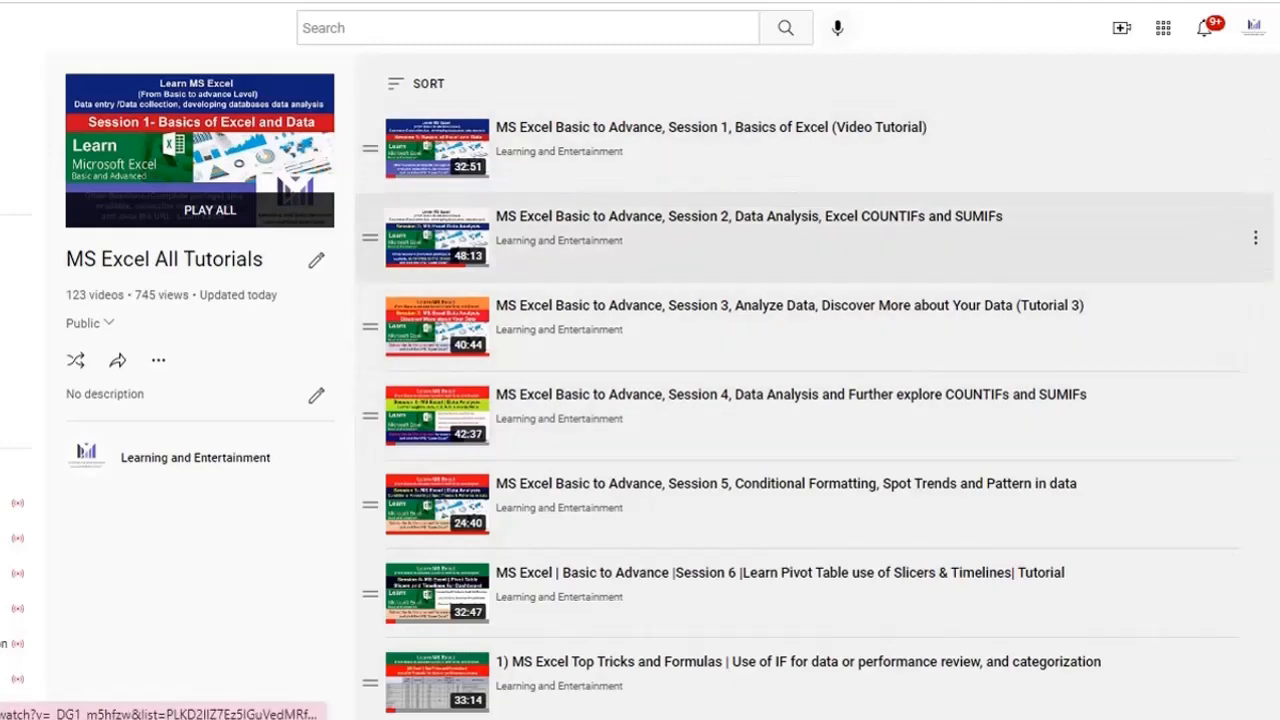
Look through the videos in the MS Excel All Tutorials playlist
scroll(814, 415, "down", 2)
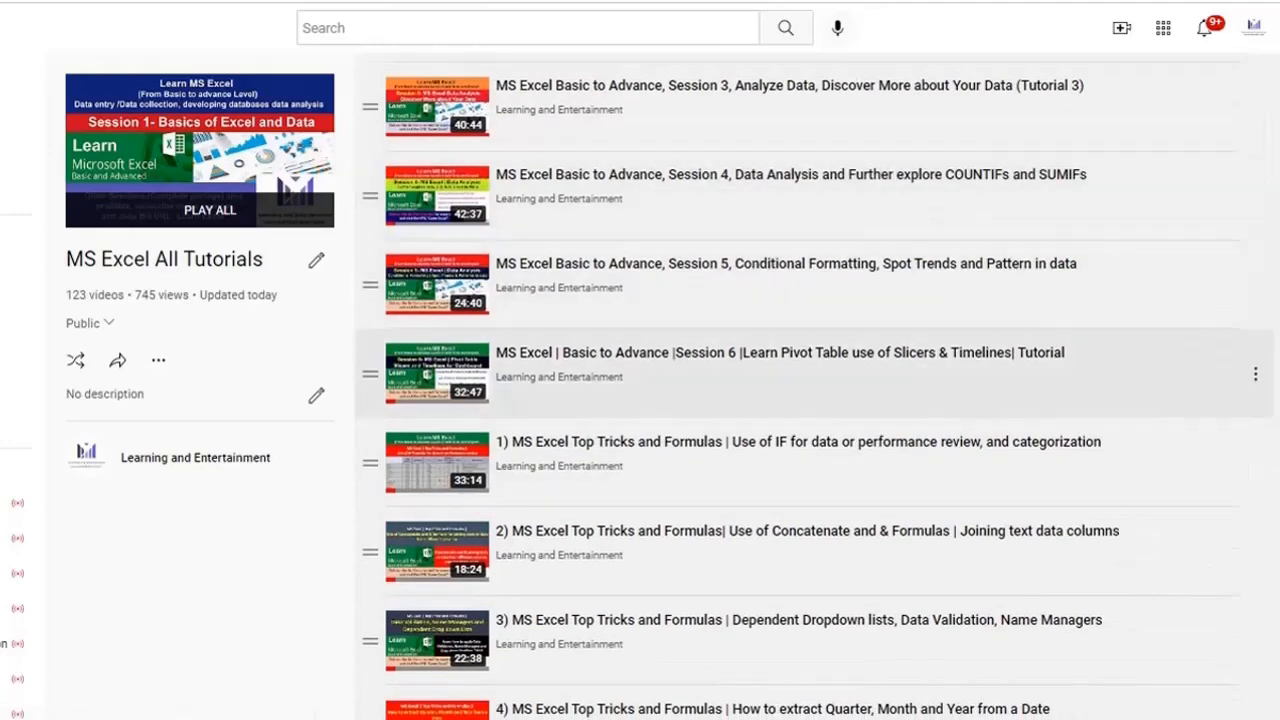
scroll(814, 365, "down", 1)
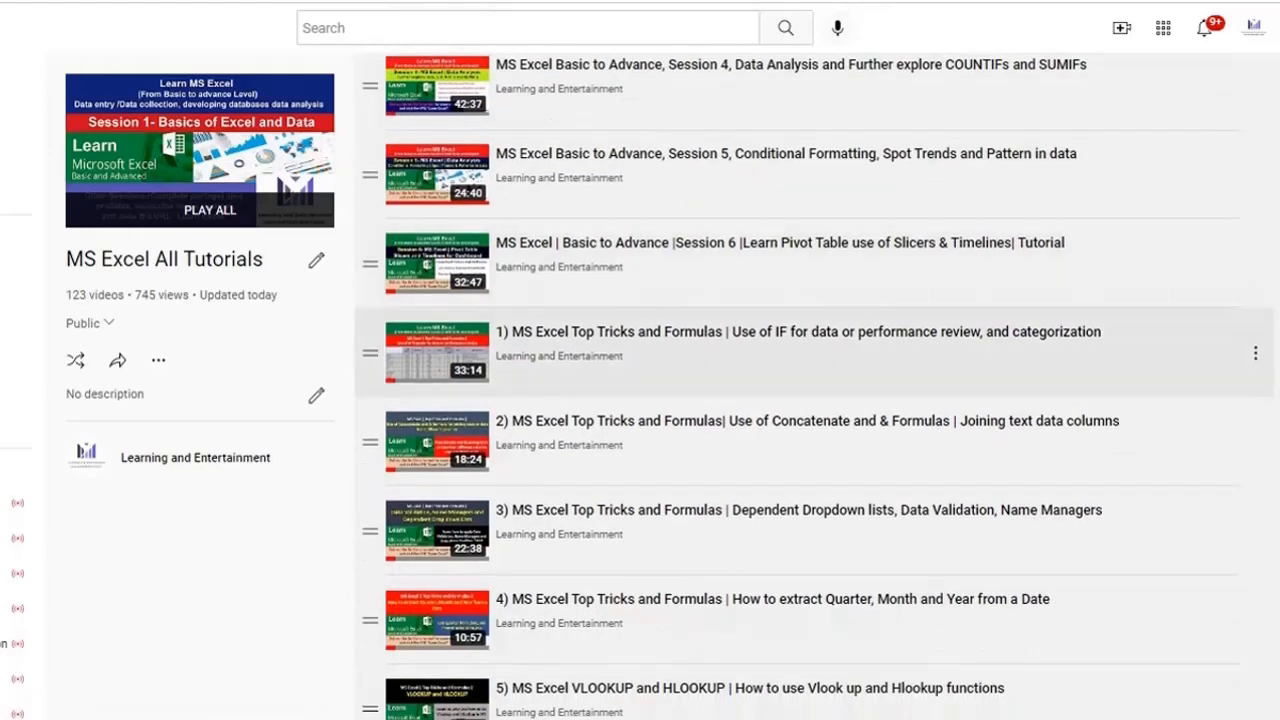
scroll(814, 350, "up", 1)
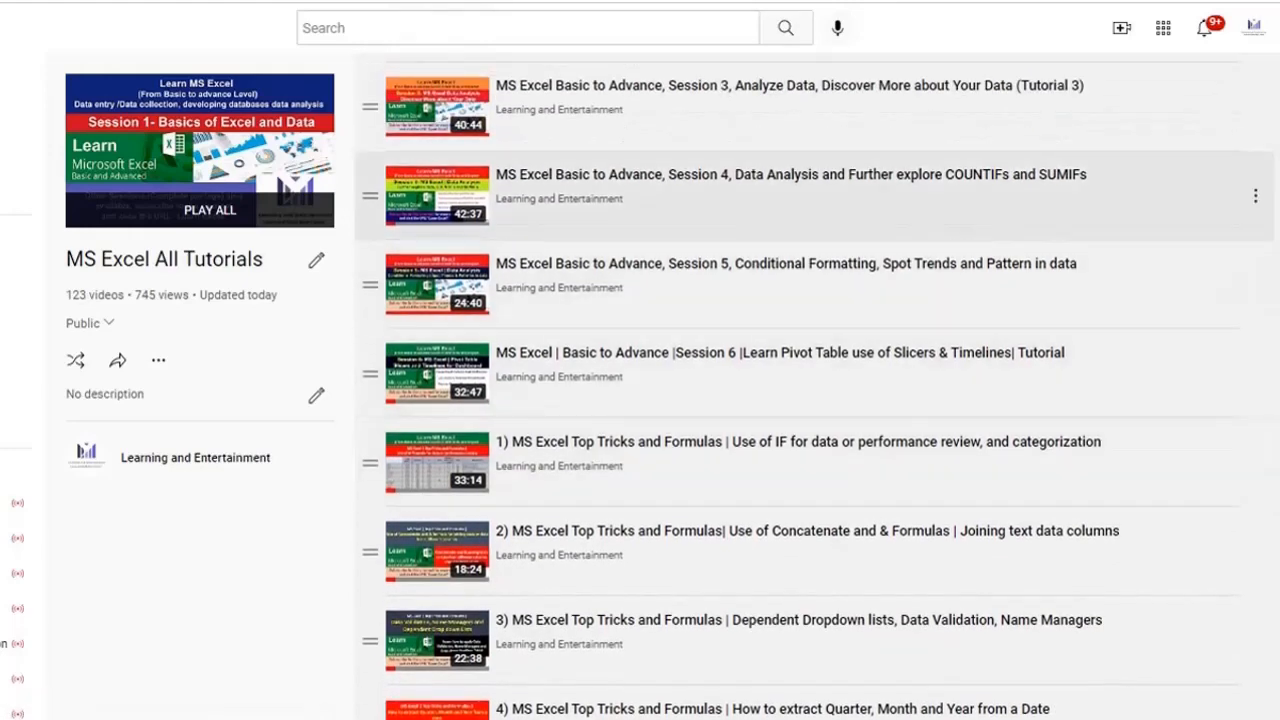
Review the MS Excel All Tutorials playlist from Session 4 through the formula, data analytics, chart, dashboard and pivot table videos
scroll(814, 320, "down", 1)
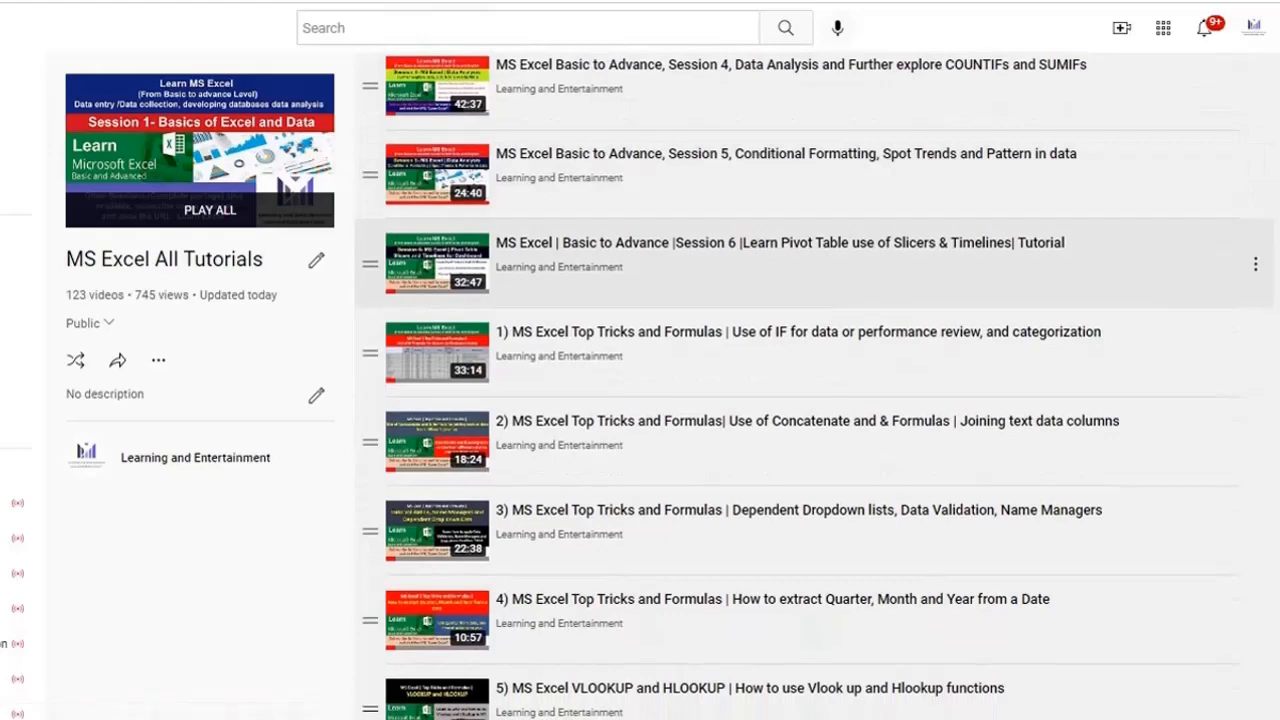
scroll(814, 380, "down", 1)
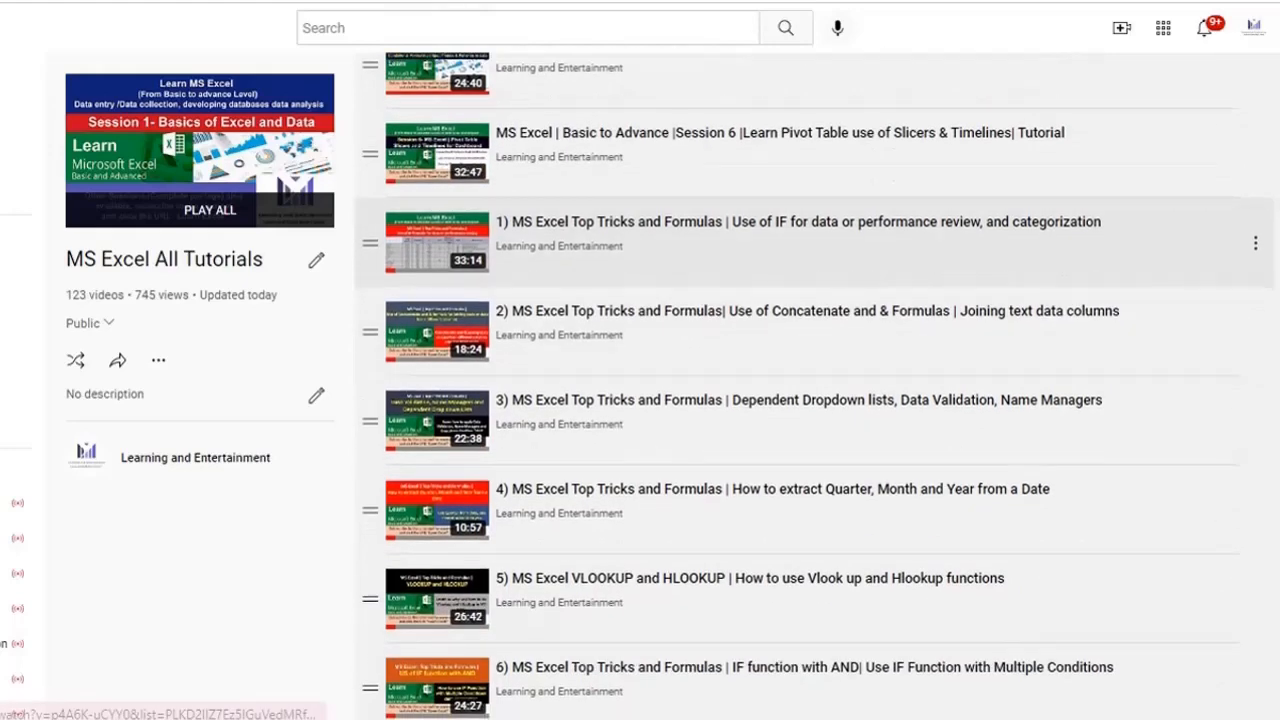
scroll(814, 300, "down", 1)
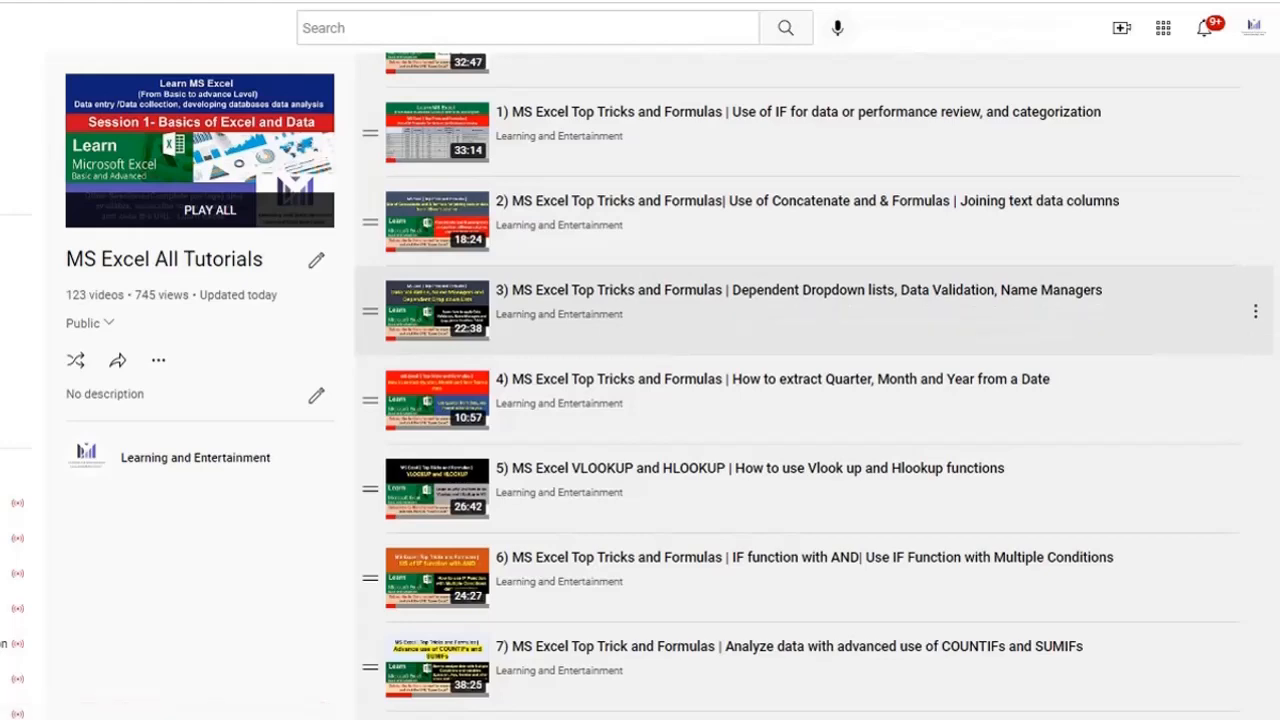
scroll(814, 380, "down", 1)
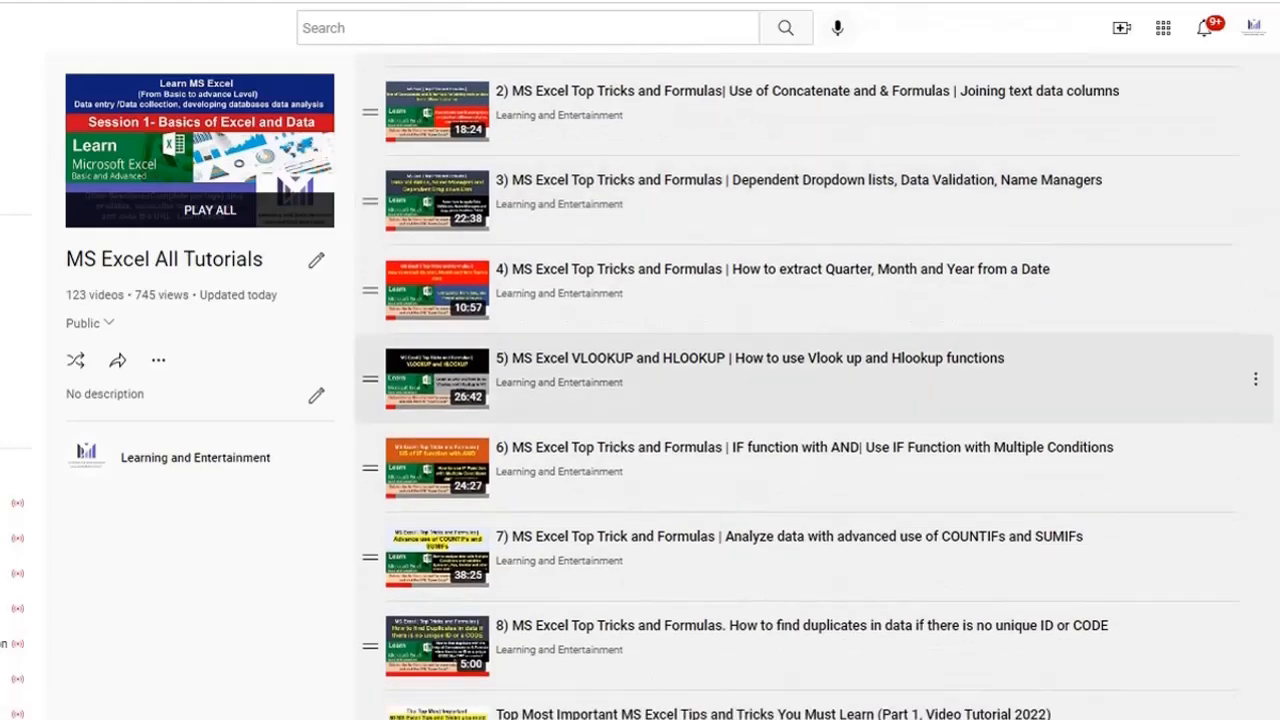
scroll(814, 360, "down", 2)
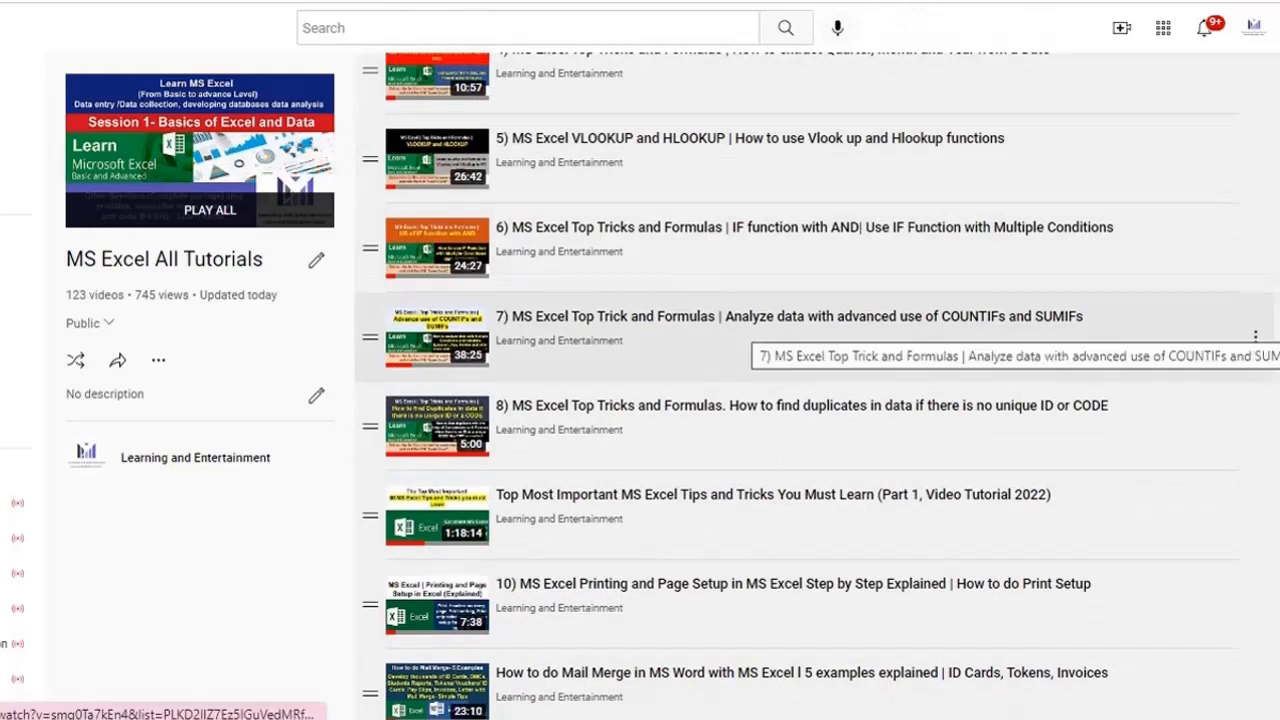
scroll(814, 360, "down", 1)
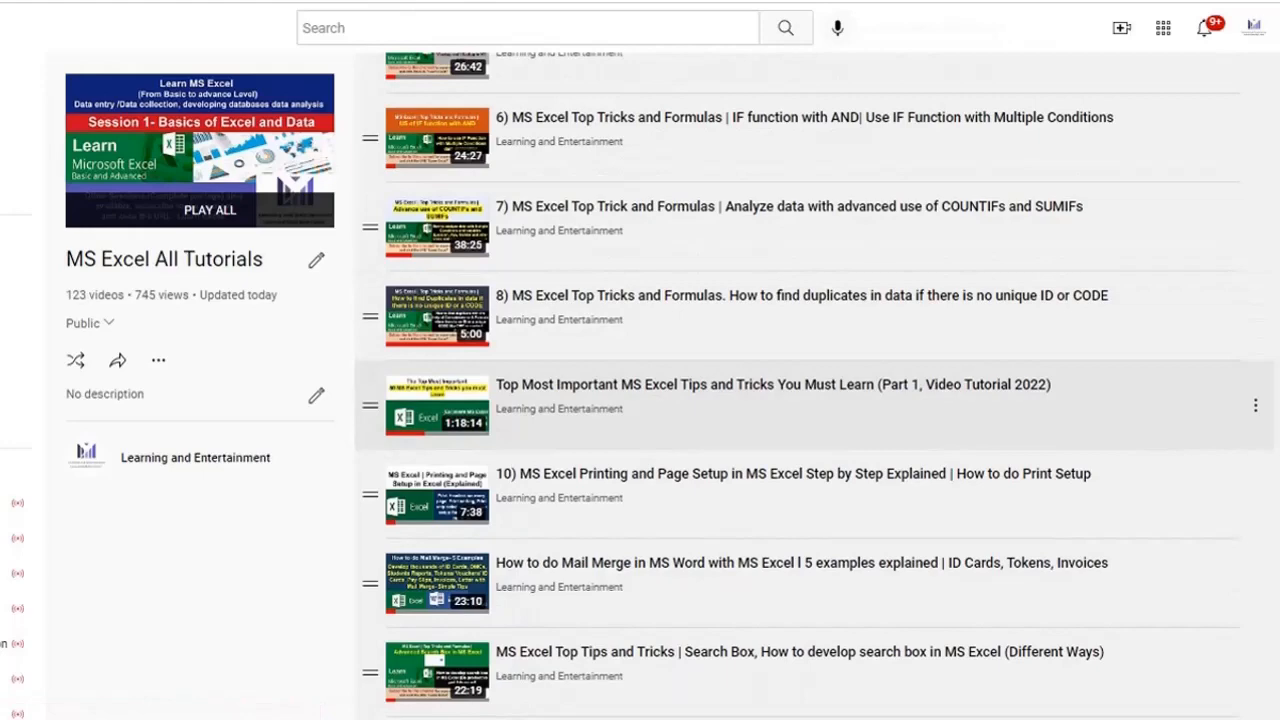
scroll(814, 400, "down", 4)
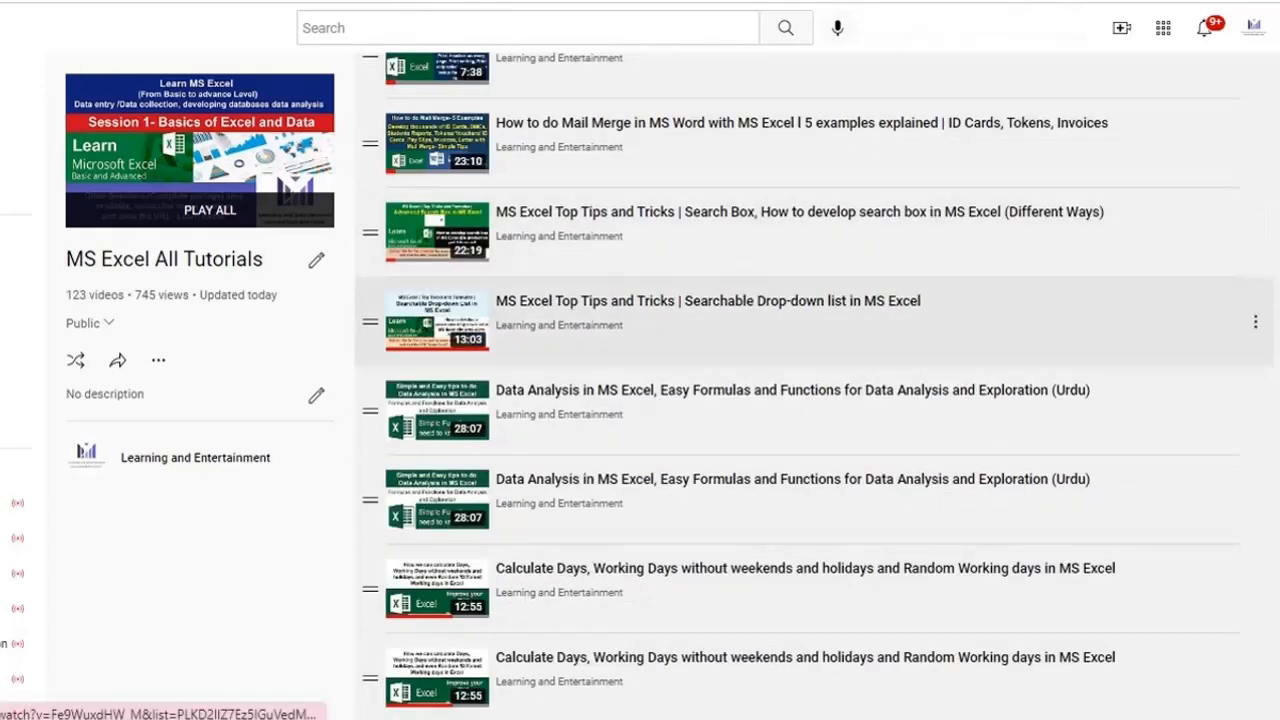
scroll(814, 320, "down", 8)
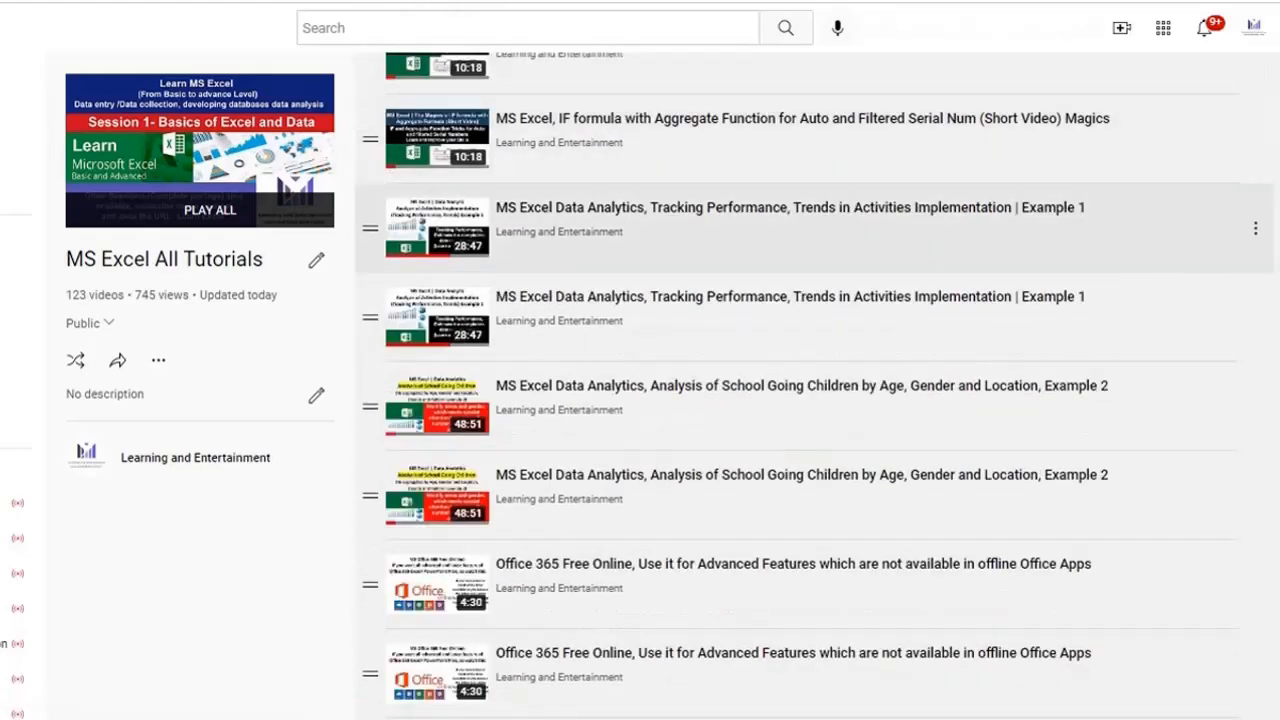
scroll(814, 260, "down", 3)
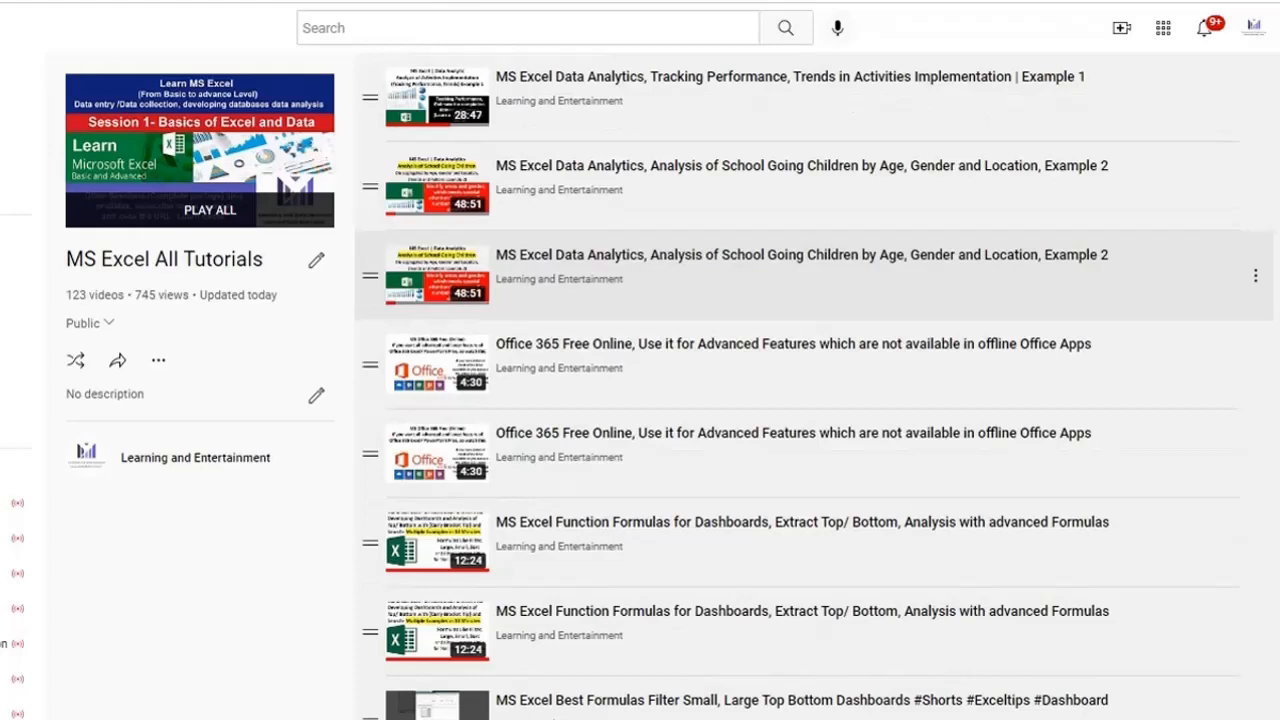
scroll(814, 260, "down", 1)
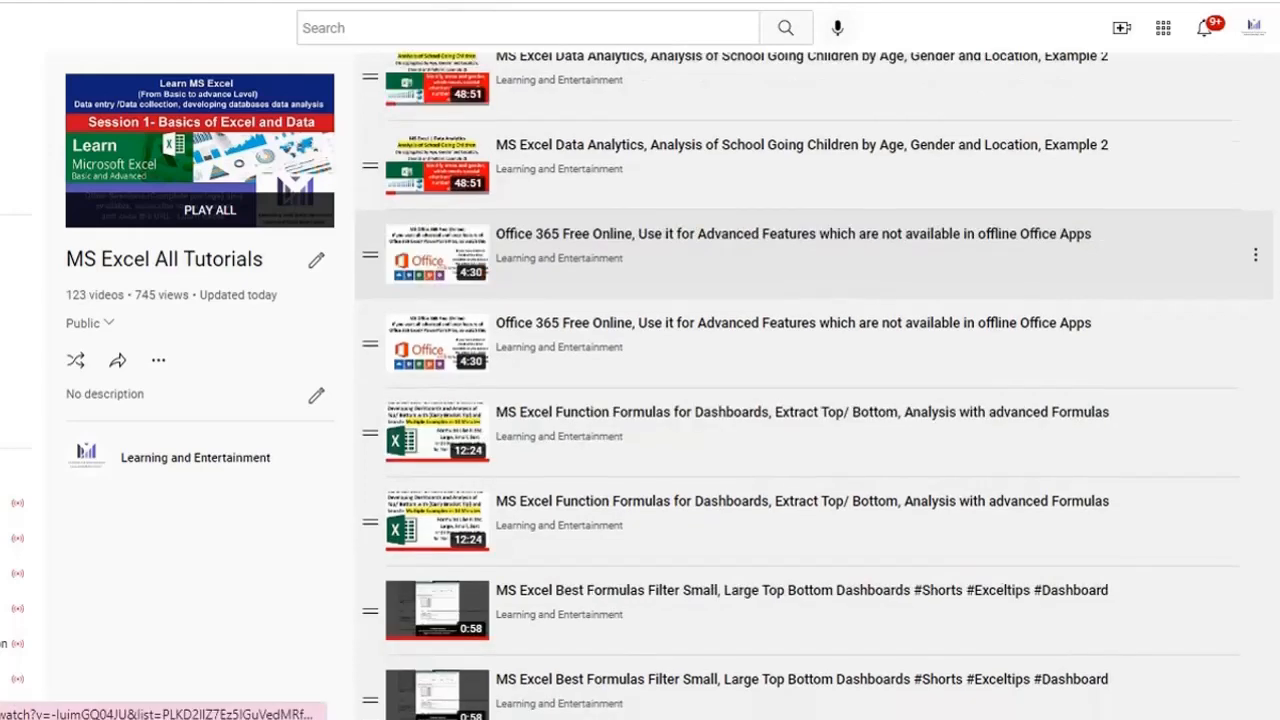
scroll(814, 260, "down", 6)
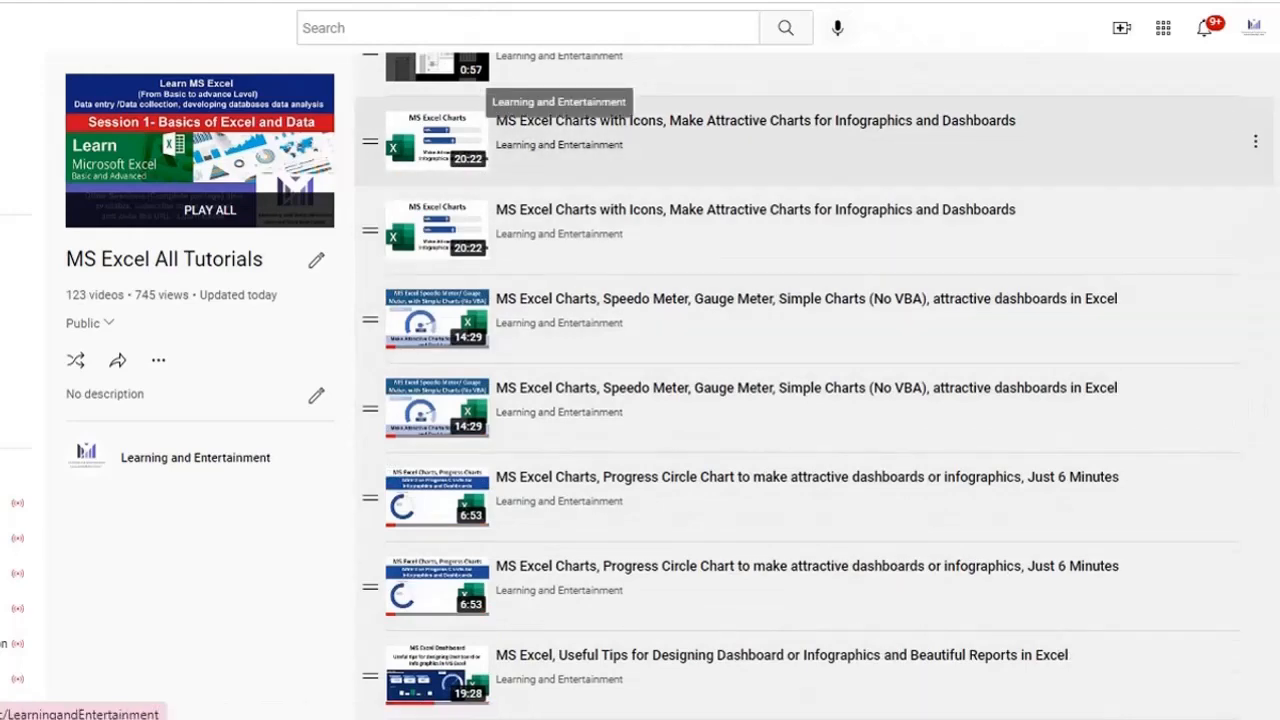
scroll(814, 400, "down", 4)
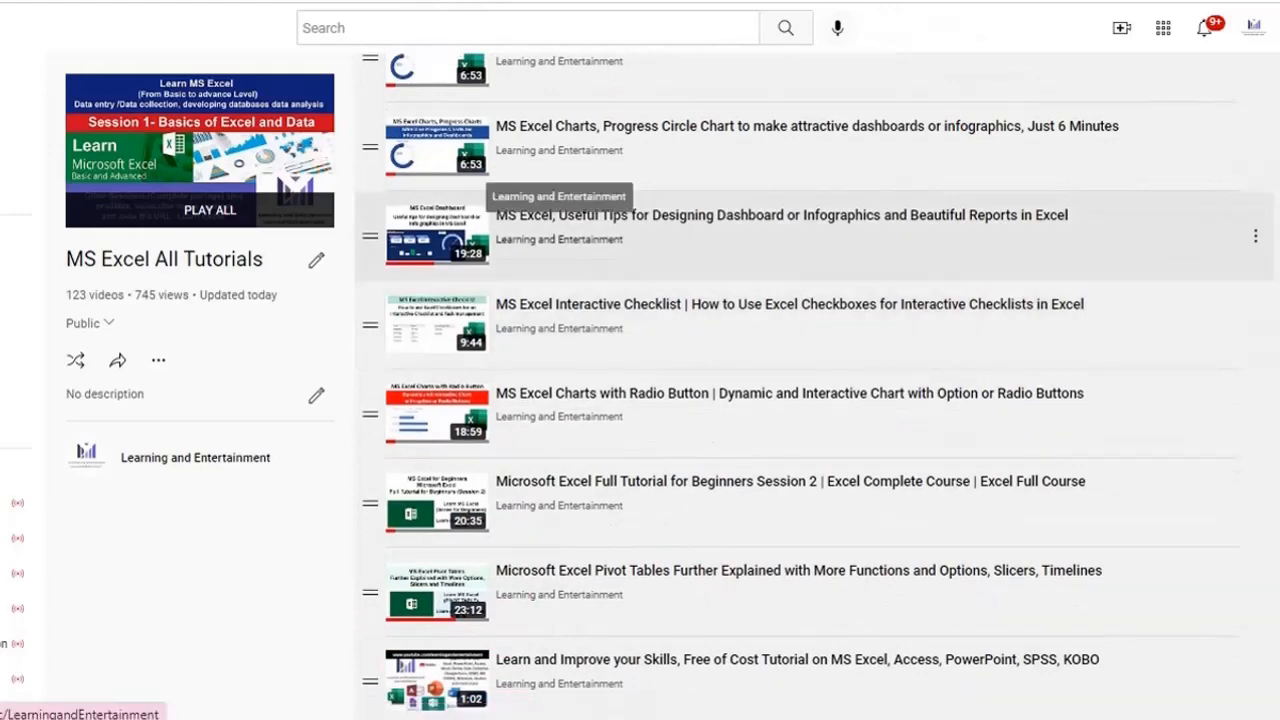
scroll(540, 357, "up", 2)
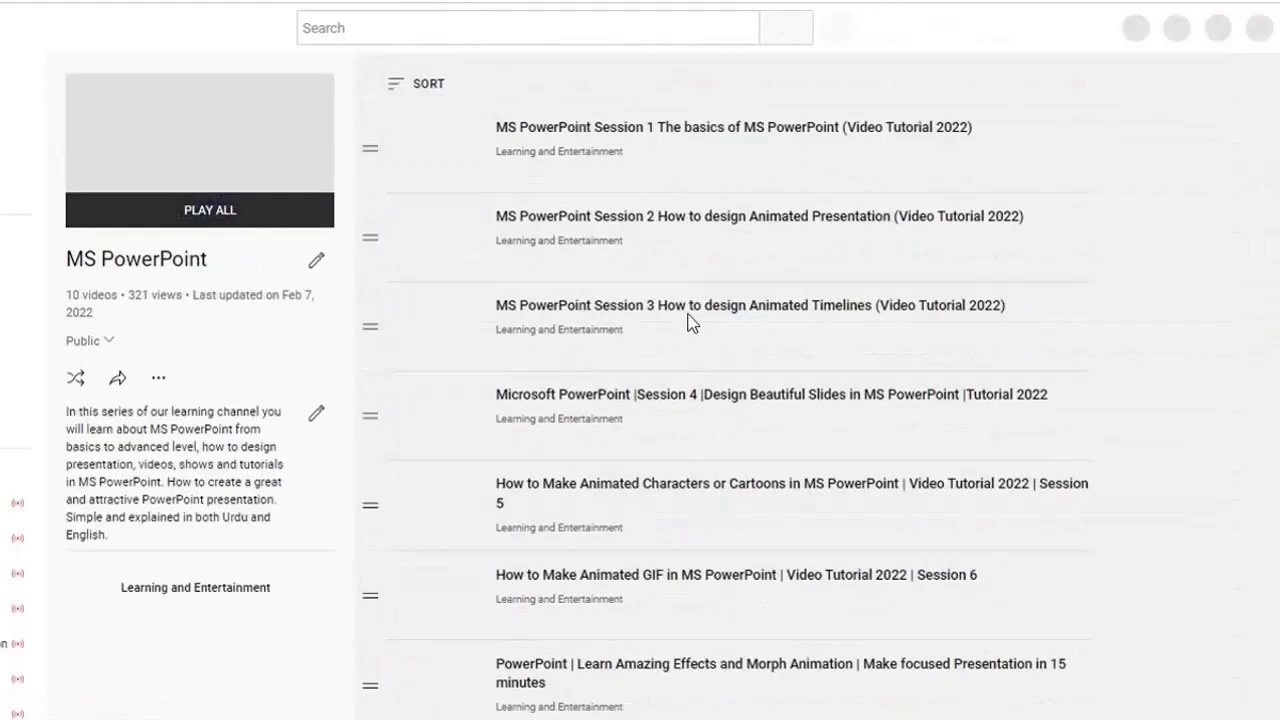
Look through the session videos in the MS PowerPoint and MS Access playlists
scroll(646, 345, "down", 1)
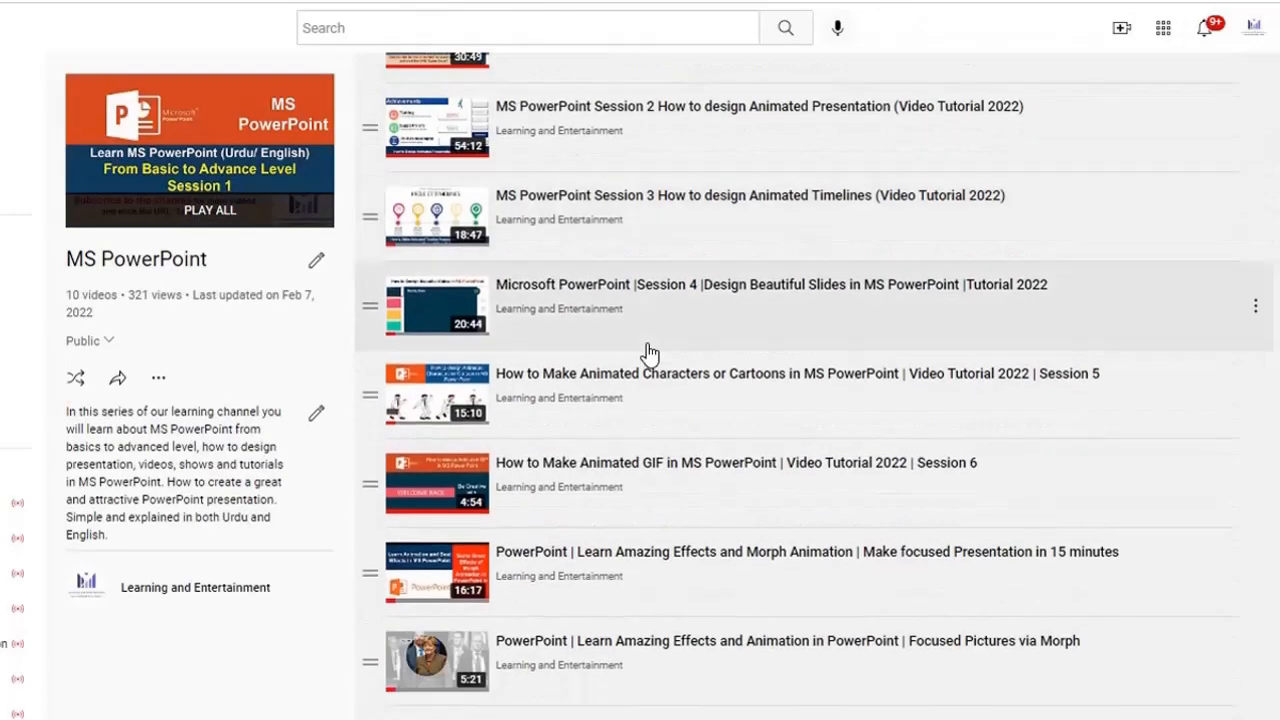
scroll(618, 456, "down", 2)
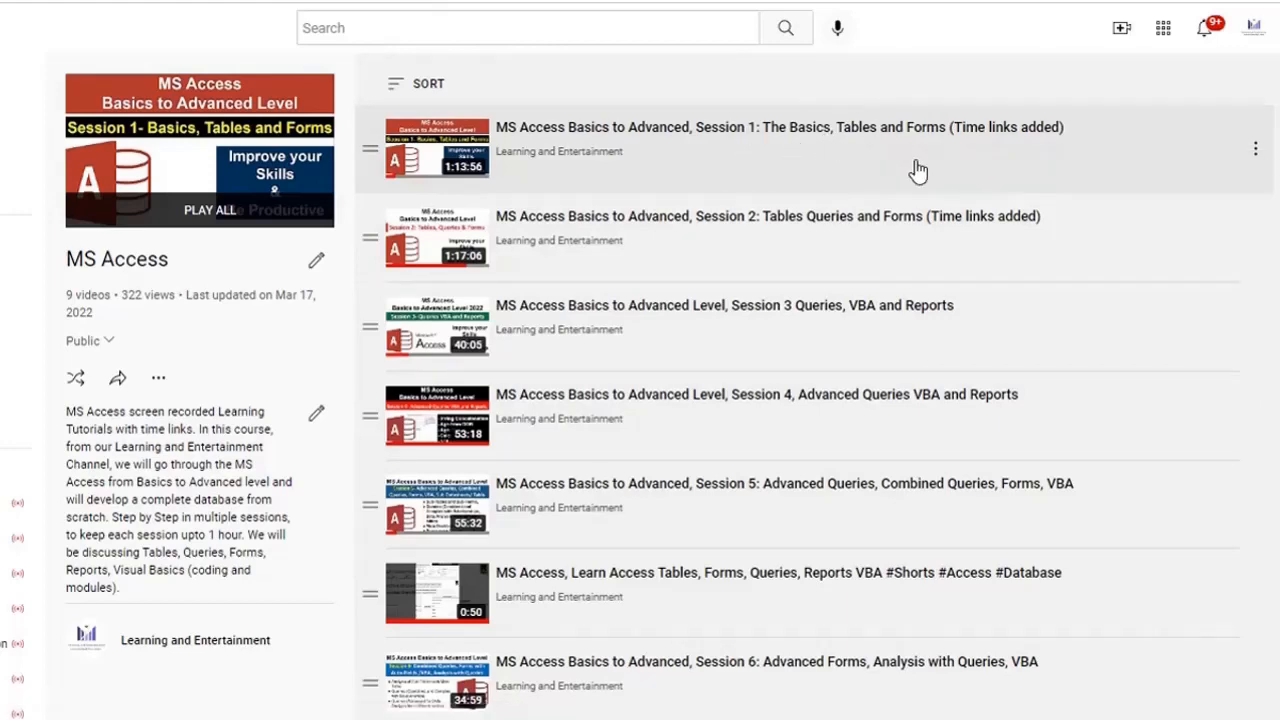
scroll(865, 347, "down", 2)
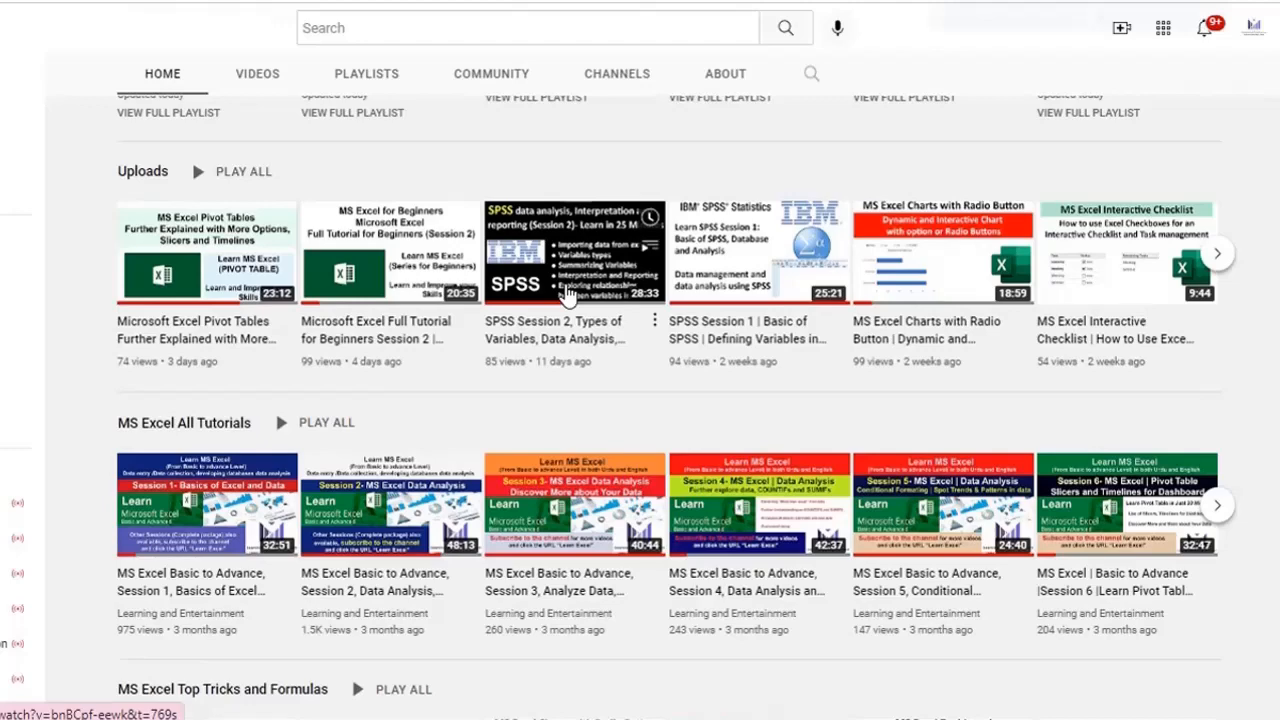
Examine the channel's home page, including its uploads, Excel tutorials, Project Management Series and playlists
scroll(568, 292, "down", 7)
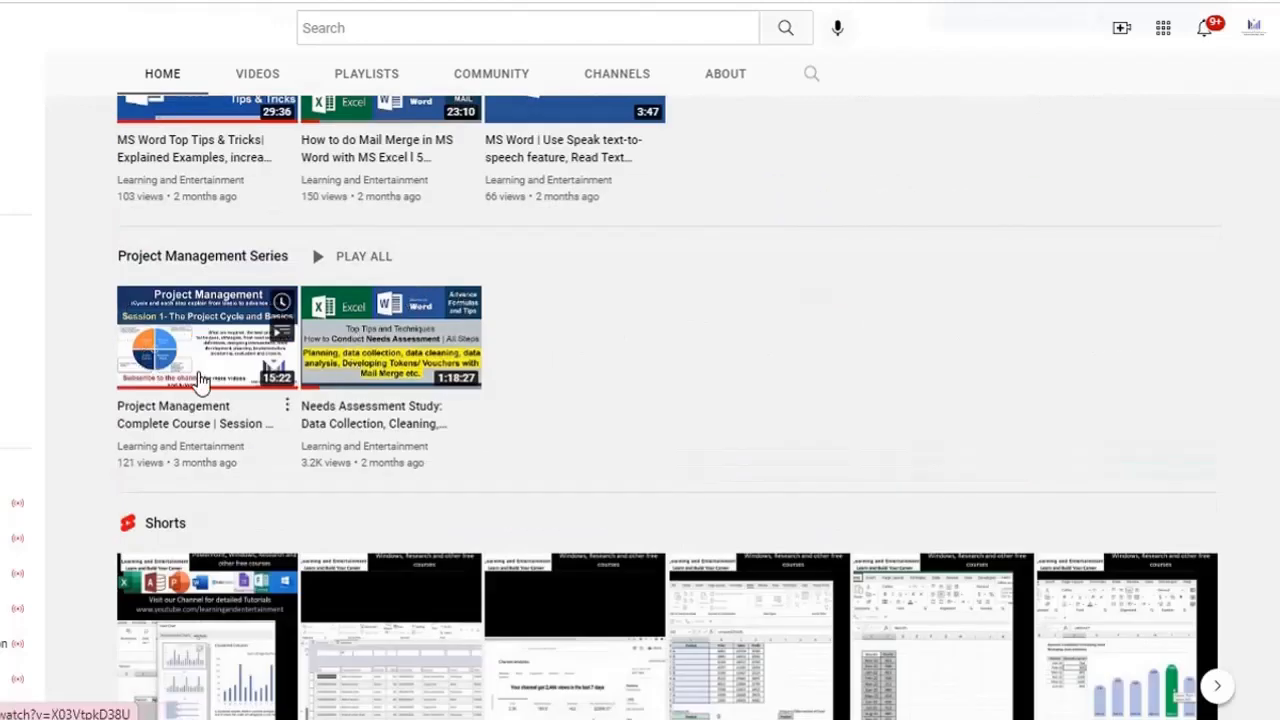
mouse_move(385, 390)
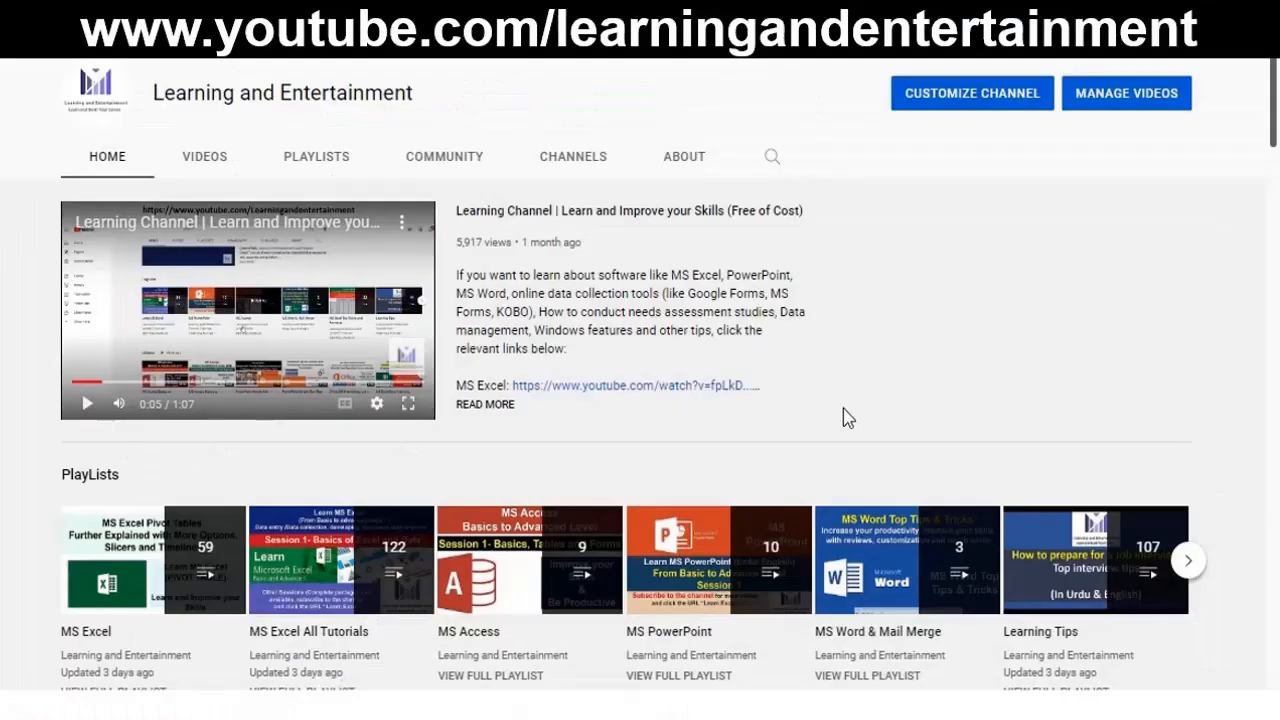
scroll(843, 408, "down", 1)
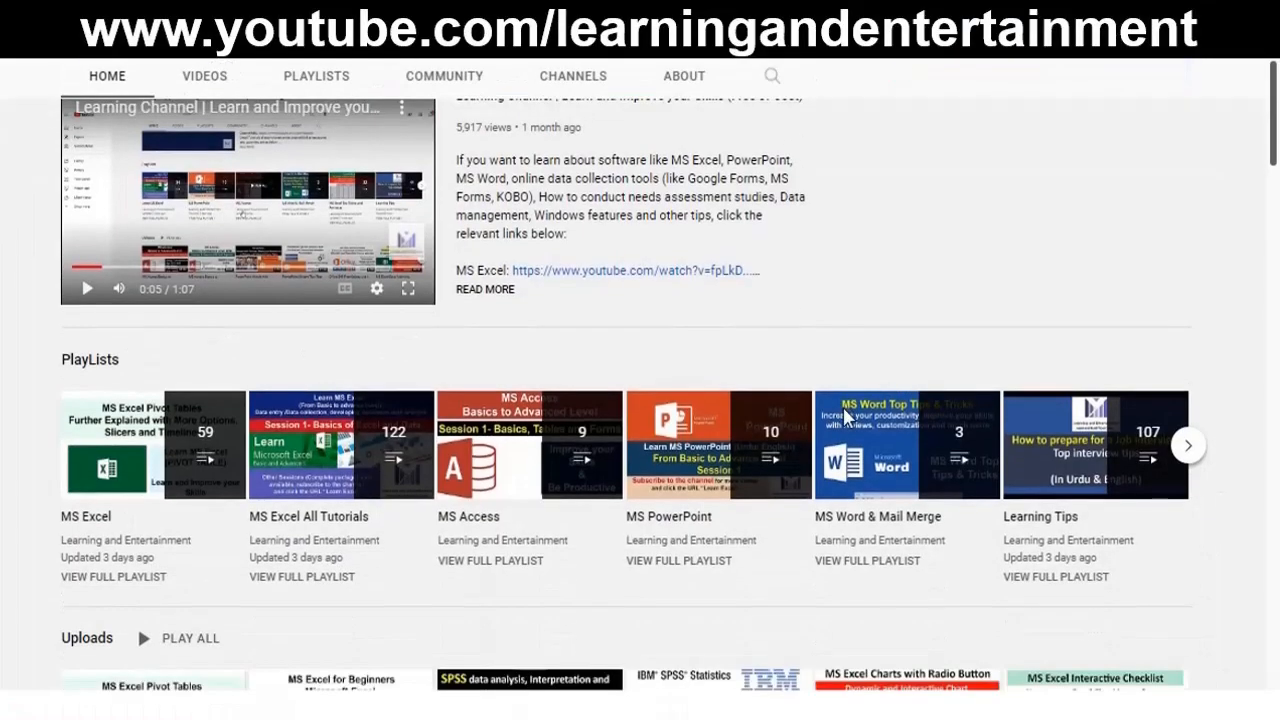